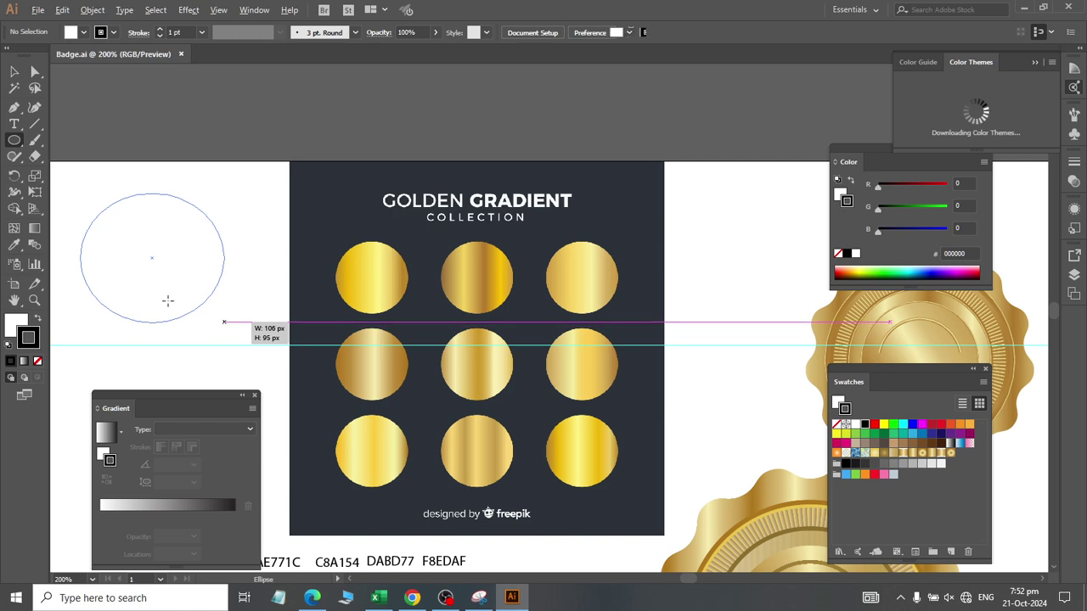
{"action": "key", "text": "v"}
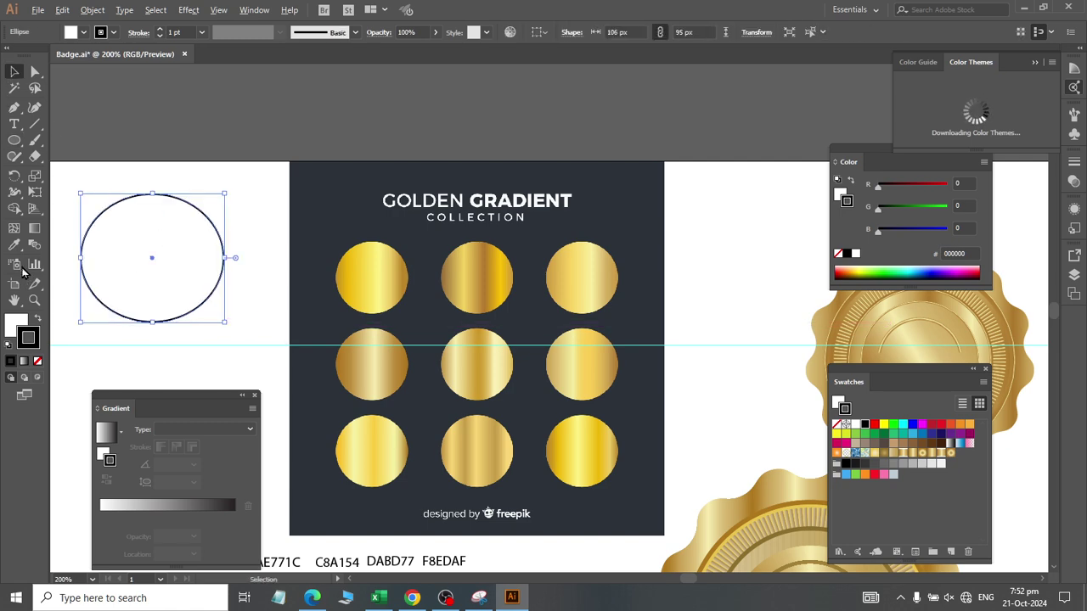
{"action": "key", "text": "i"}
{"action": "left_click", "coordinate": [485, 257]}
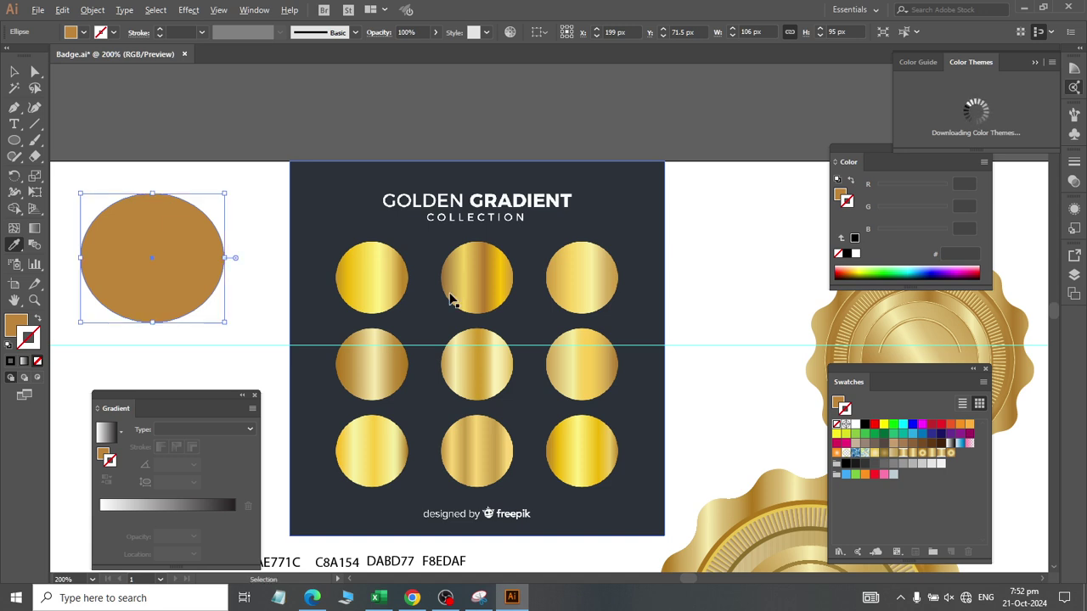
{"action": "key", "text": "d"}
{"action": "left_click", "coordinate": [14, 72]}
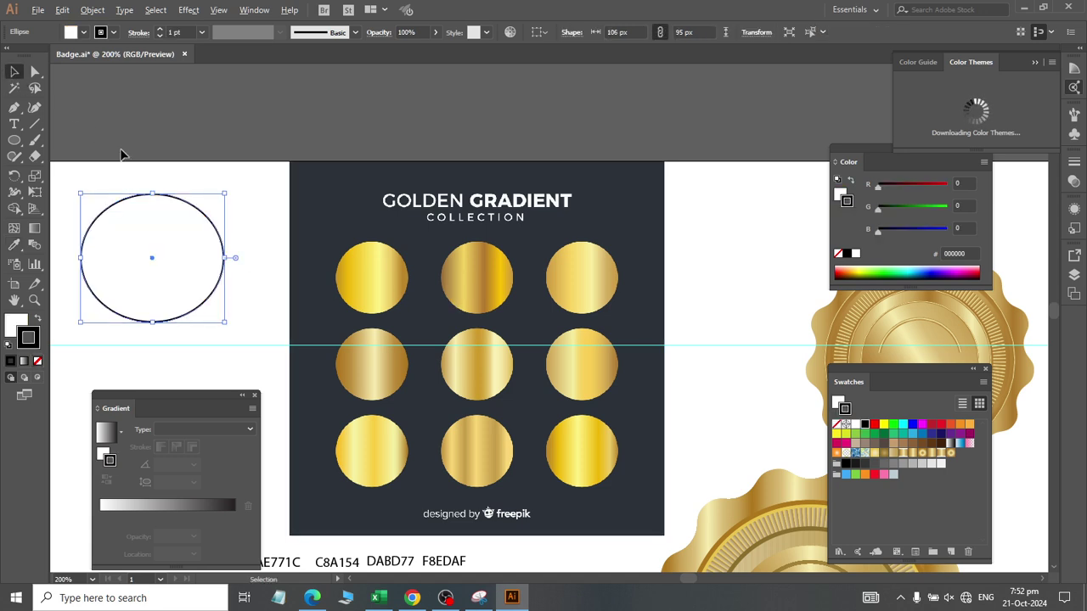
{"action": "left_click_drag", "start_coordinate": [123, 151], "coordinate": [162, 309]}
{"action": "key", "text": "Delete"}
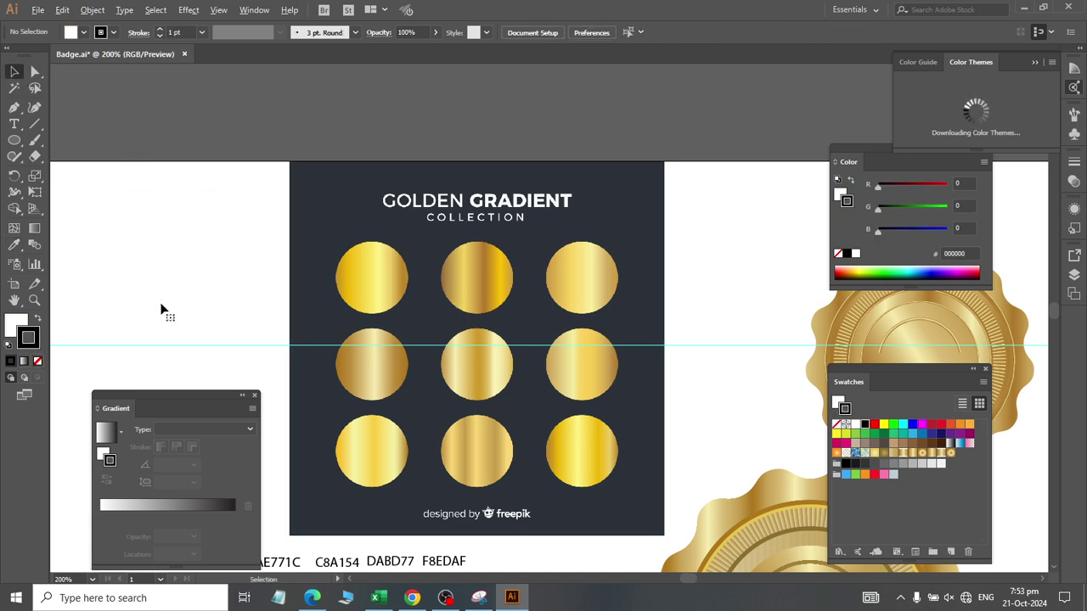
Step: Move the Gradient panel clear of the hex-labelled colour squares and the gradient rectangles
{"action": "key", "text": "ctrl+1"}
{"action": "key", "text": "ctrl+equal"}
{"action": "scroll", "coordinate": [254, 304], "scroll_direction": "down", "scroll_amount": 1}
{"action": "key", "text": "ctrl+equal"}
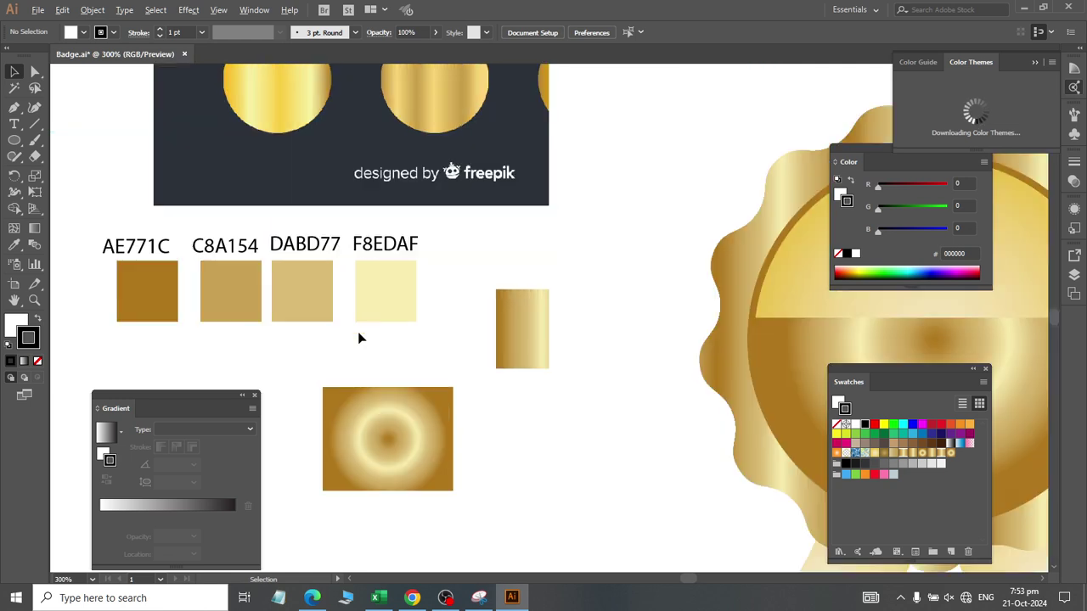
{"action": "scroll", "coordinate": [223, 337], "scroll_direction": "left", "scroll_amount": 1}
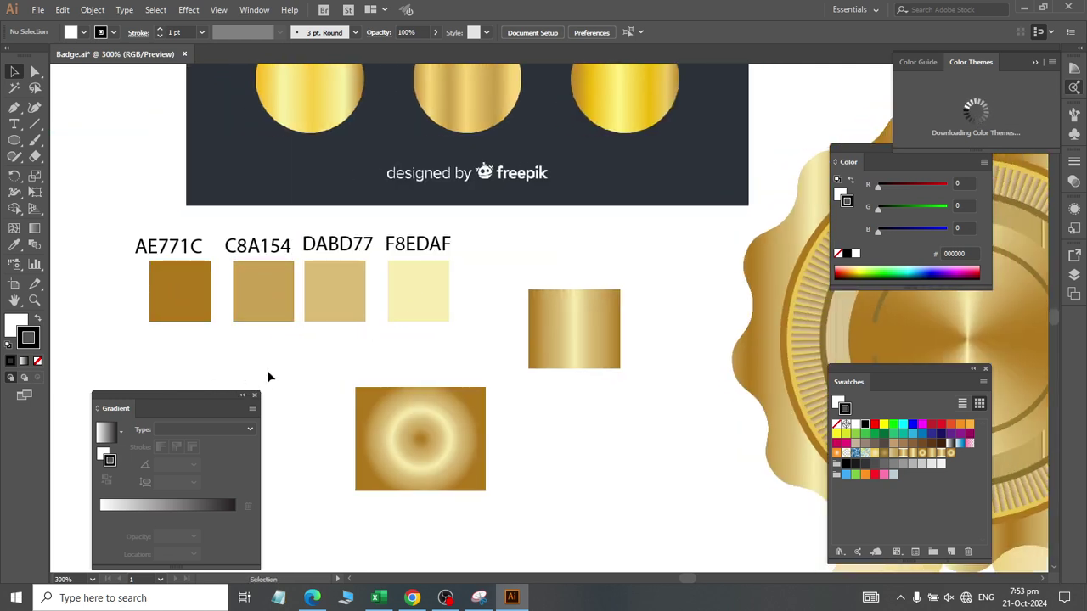
{"action": "left_click_drag", "start_coordinate": [196, 399], "coordinate": [713, 449]}
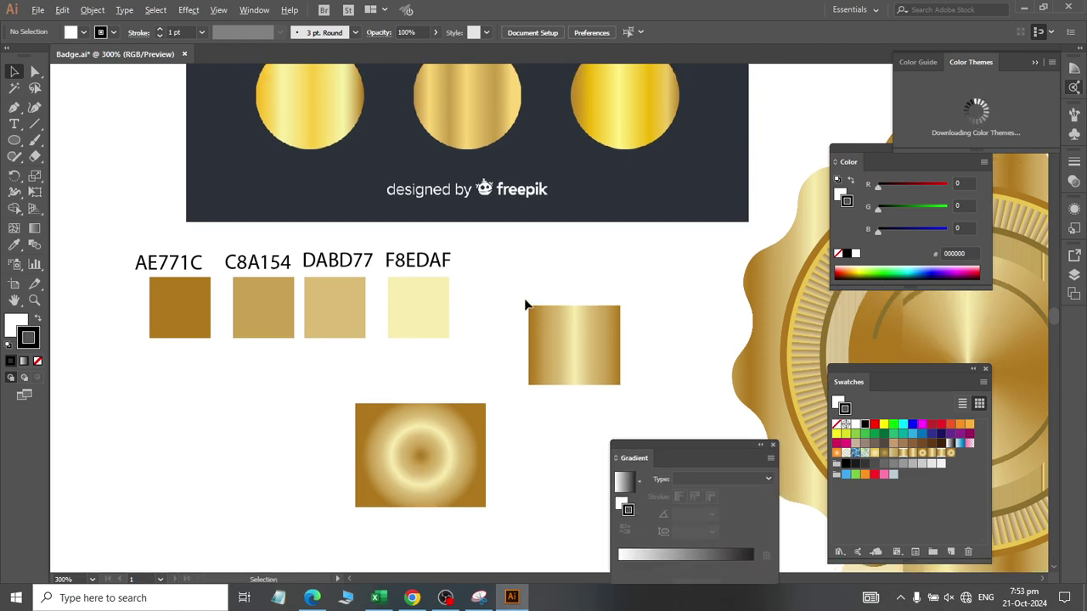
Step: Examine the golden gradient circles and compare them with the four hex-labelled colour squares below the image
{"action": "scroll", "coordinate": [524, 303], "scroll_direction": "up", "scroll_amount": 4}
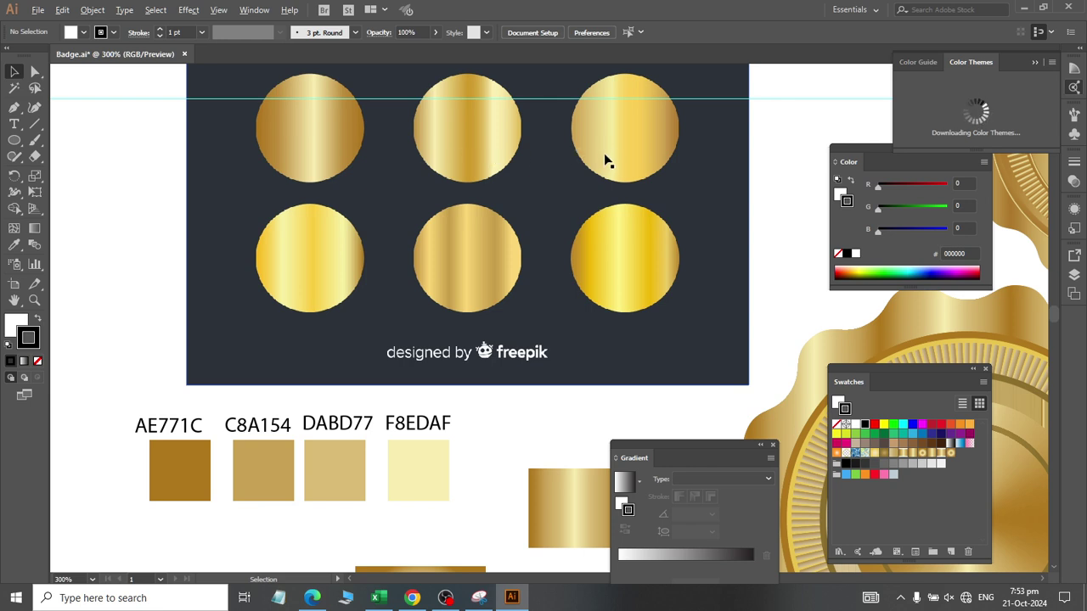
{"action": "scroll", "coordinate": [607, 162], "scroll_direction": "up", "scroll_amount": 1}
{"action": "scroll", "coordinate": [605, 176], "scroll_direction": "up", "scroll_amount": 1}
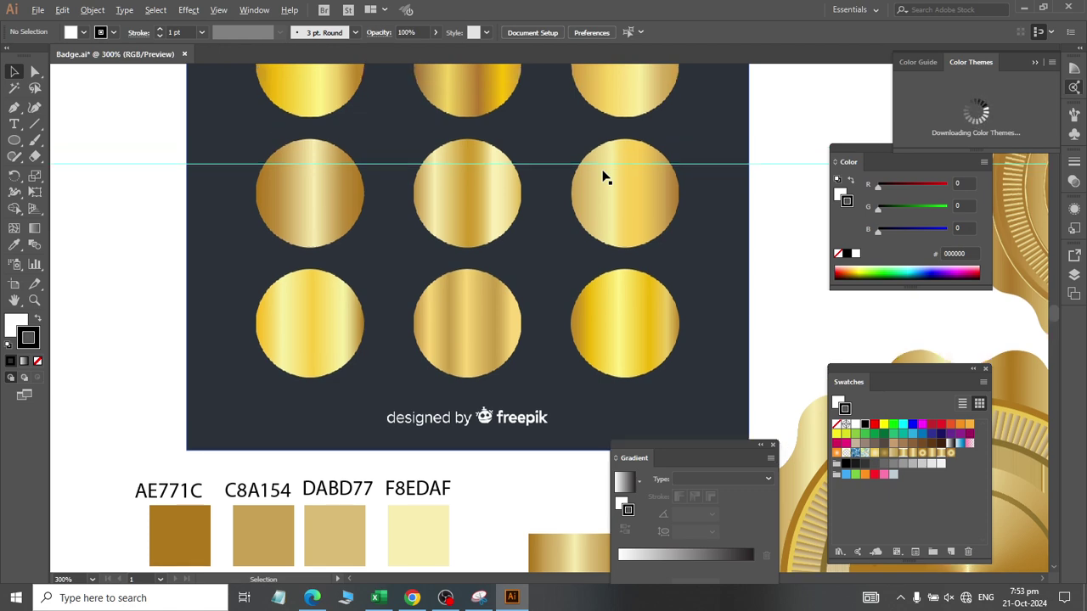
{"action": "scroll", "coordinate": [604, 176], "scroll_direction": "down", "scroll_amount": 2}
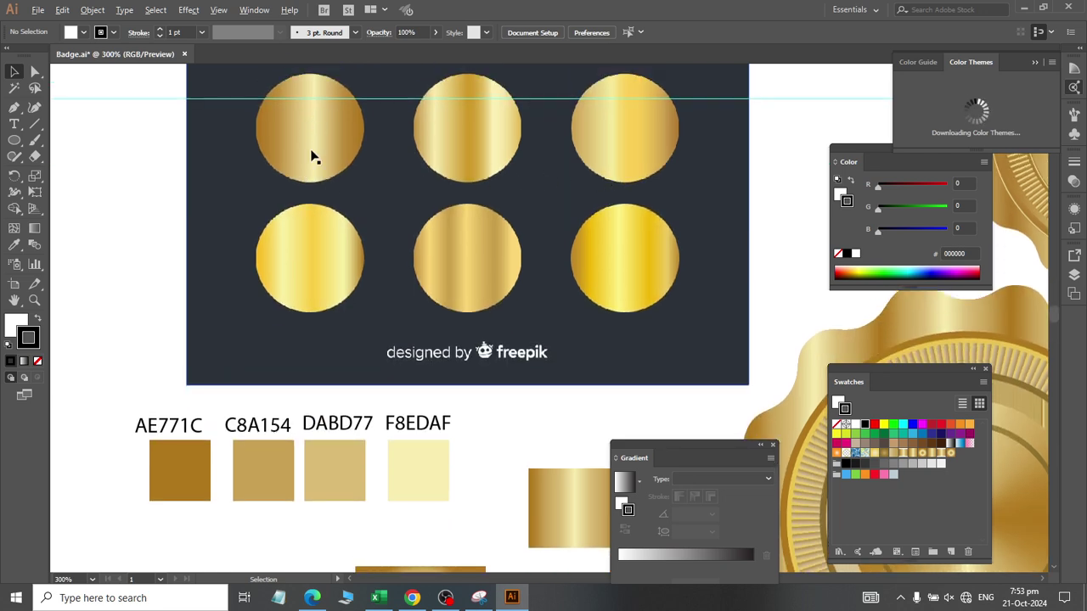
{"action": "left_click", "coordinate": [165, 489]}
{"action": "left_click", "coordinate": [263, 496]}
{"action": "left_click", "coordinate": [344, 497]}
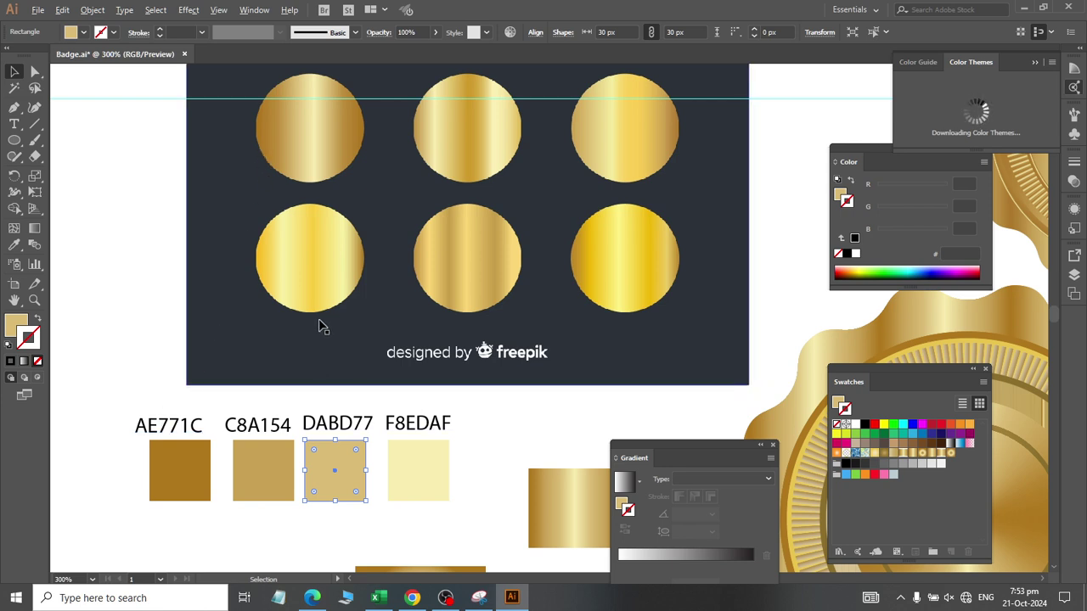
{"action": "scroll", "coordinate": [454, 293], "scroll_direction": "down", "scroll_amount": 1}
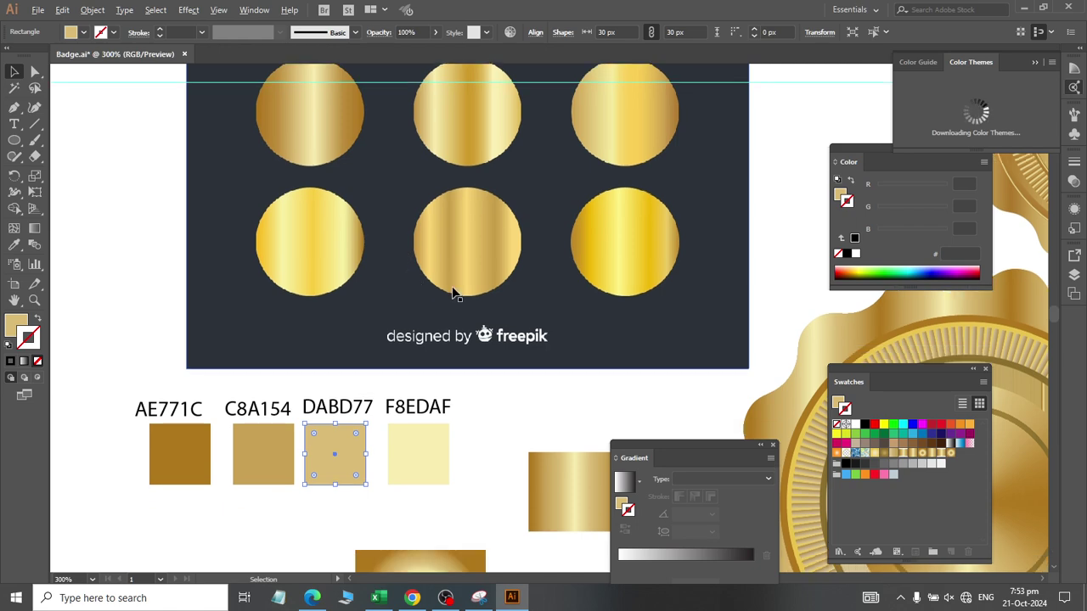
{"action": "scroll", "coordinate": [631, 262], "scroll_direction": "up", "scroll_amount": 5}
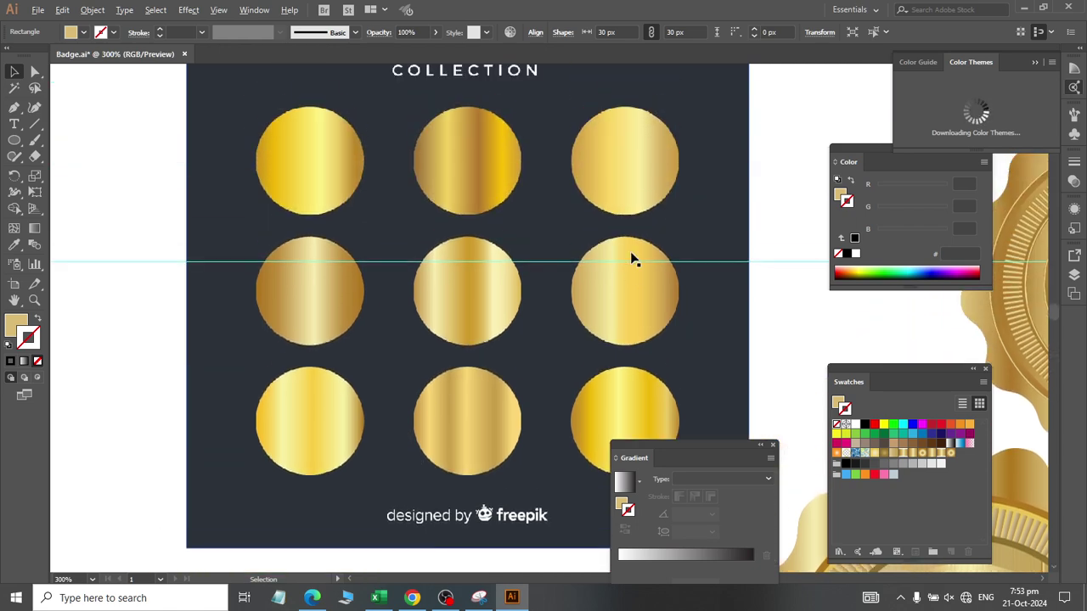
{"action": "scroll", "coordinate": [631, 262], "scroll_direction": "down", "scroll_amount": 2}
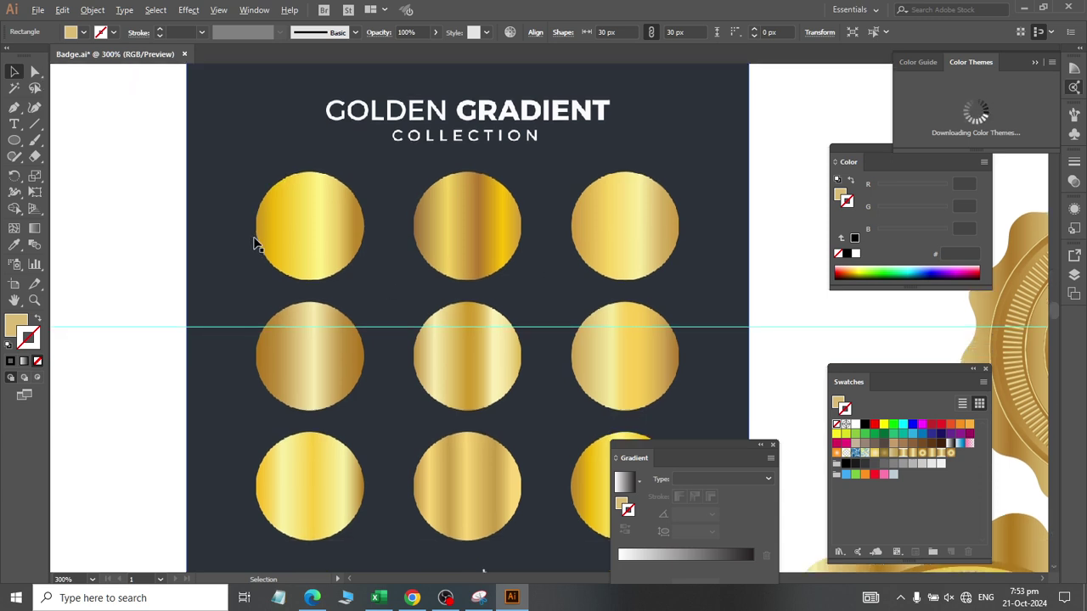
{"action": "scroll", "coordinate": [275, 245], "scroll_direction": "down", "scroll_amount": 8}
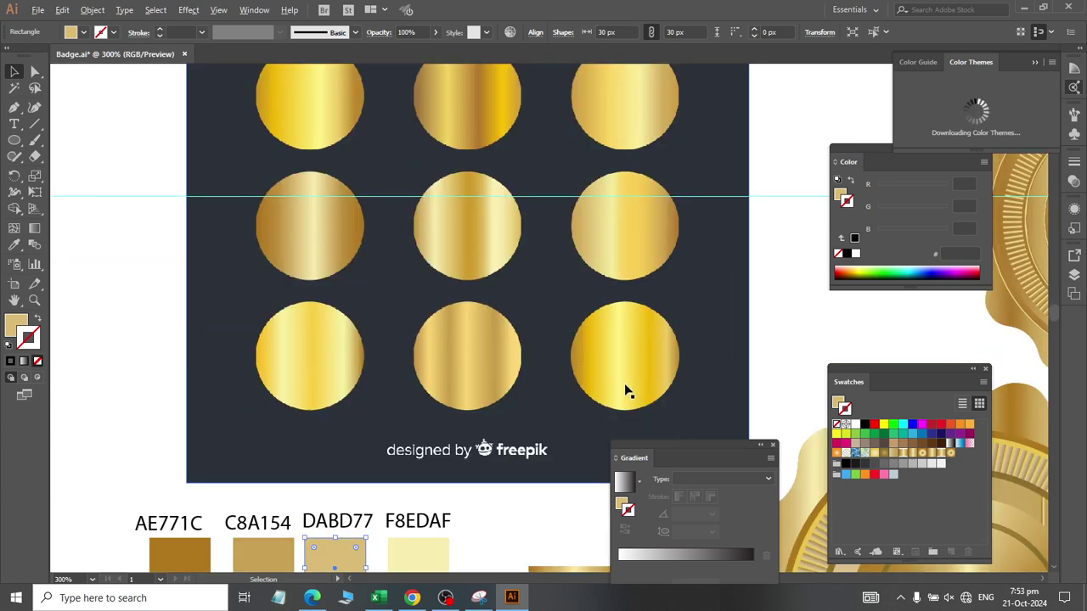
{"action": "scroll", "coordinate": [626, 386], "scroll_direction": "down", "scroll_amount": 2}
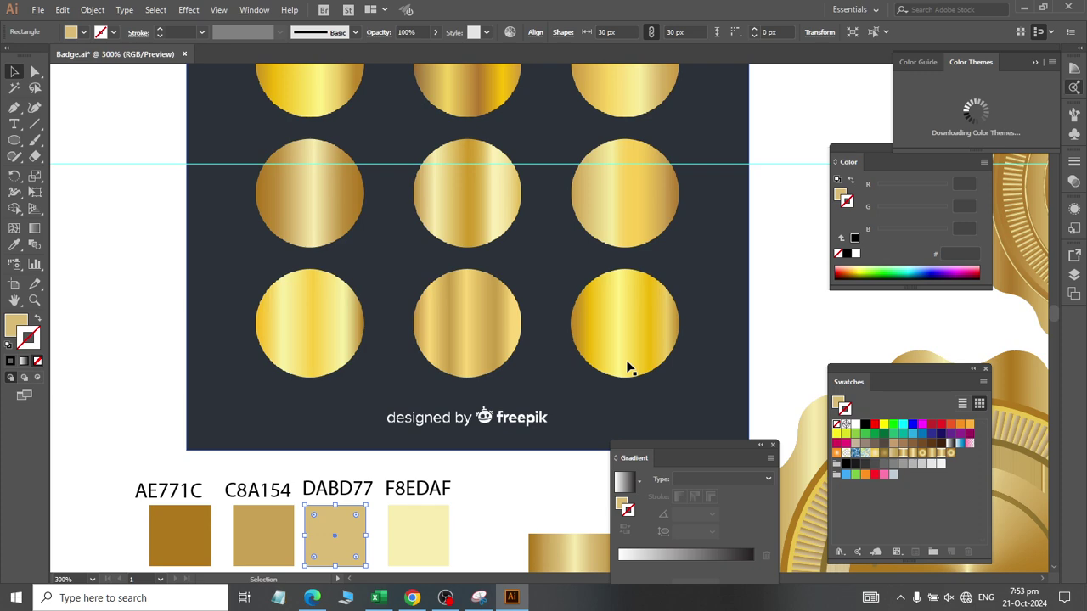
{"action": "scroll", "coordinate": [628, 367], "scroll_direction": "down", "scroll_amount": 2}
{"action": "scroll", "coordinate": [608, 371], "scroll_direction": "down", "scroll_amount": 2}
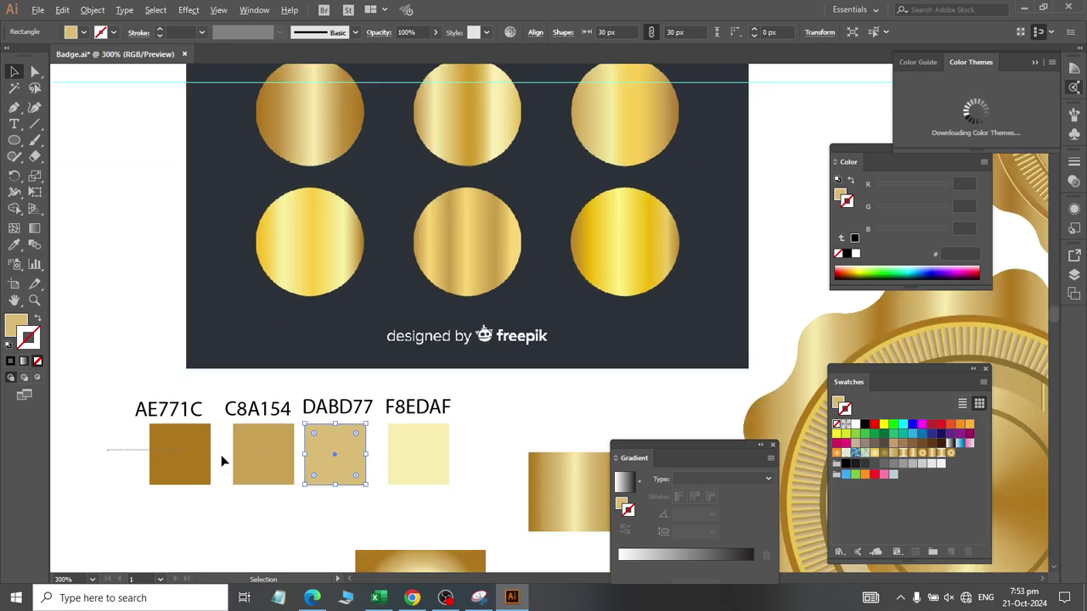
{"action": "left_click_drag", "start_coordinate": [220, 461], "coordinate": [417, 473]}
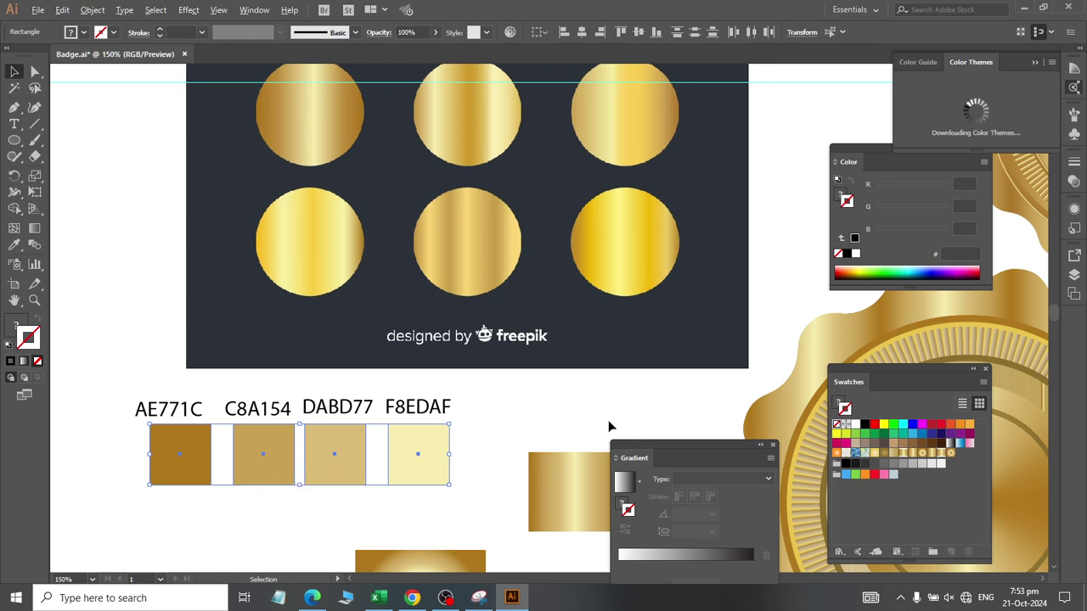
Step: Move the gold badges farther right, and move the two gradient rectangles into the empty space beside the golden gradient image
{"action": "key", "text": "ctrl+minus"}
{"action": "key", "text": "ctrl+minus"}
{"action": "key", "text": "a"}
{"action": "scroll", "coordinate": [592, 429], "scroll_direction": "right", "scroll_amount": 5}
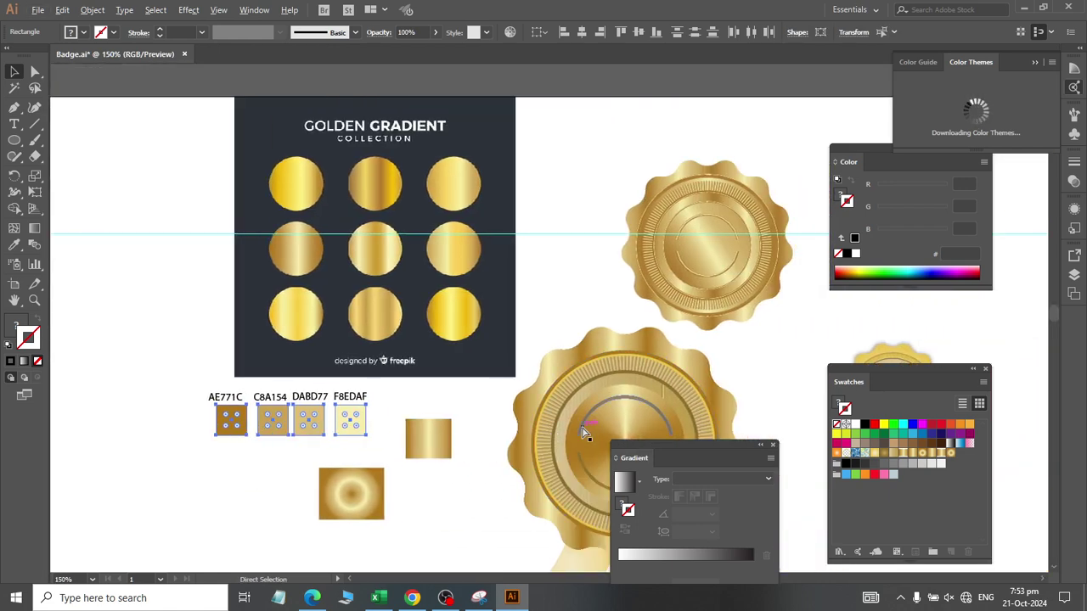
{"action": "key", "text": "v"}
{"action": "left_click_drag", "start_coordinate": [492, 126], "coordinate": [934, 553]}
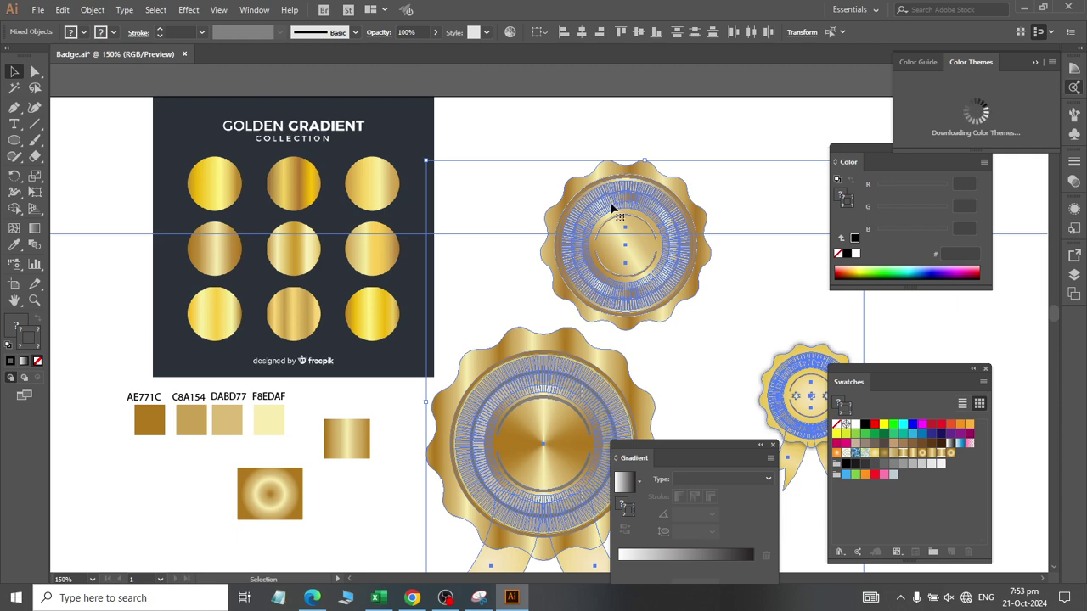
{"action": "left_click_drag", "start_coordinate": [616, 217], "coordinate": [960, 332]}
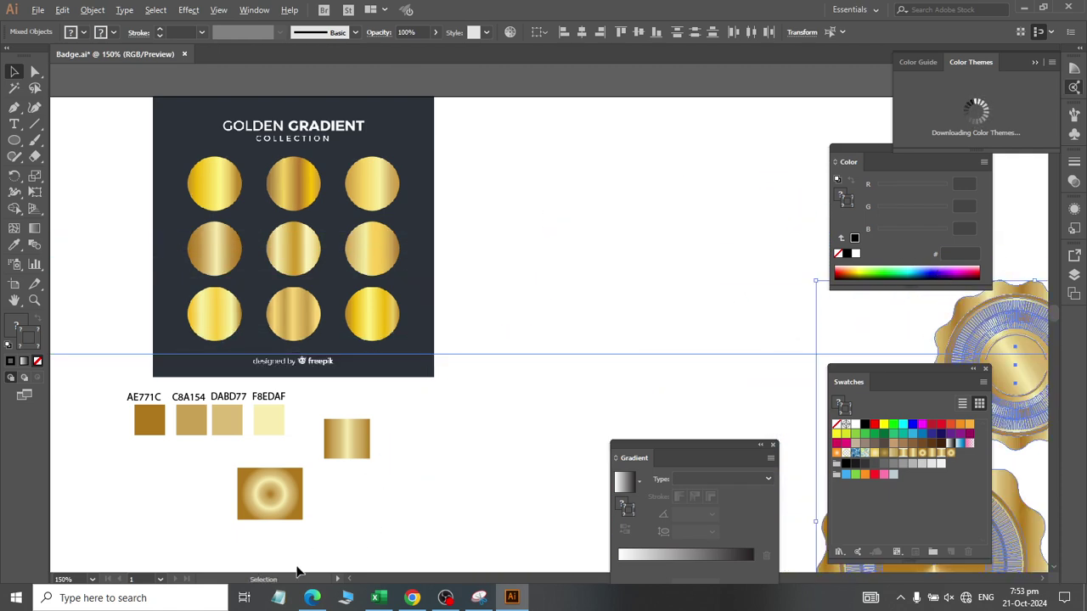
{"action": "left_click_drag", "start_coordinate": [427, 528], "coordinate": [272, 456]}
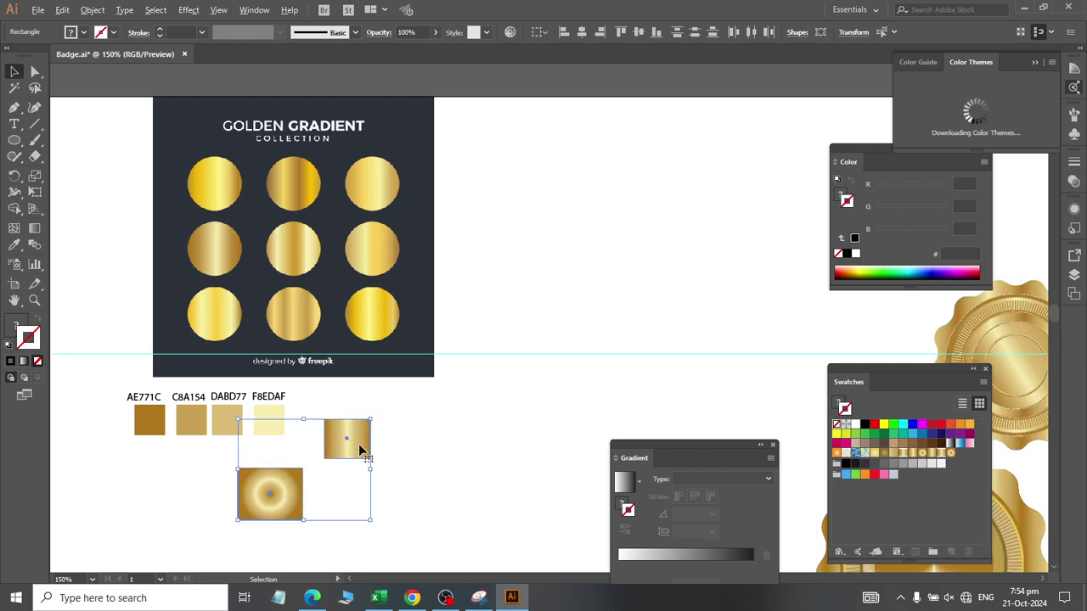
{"action": "left_click_drag", "start_coordinate": [359, 449], "coordinate": [673, 146]}
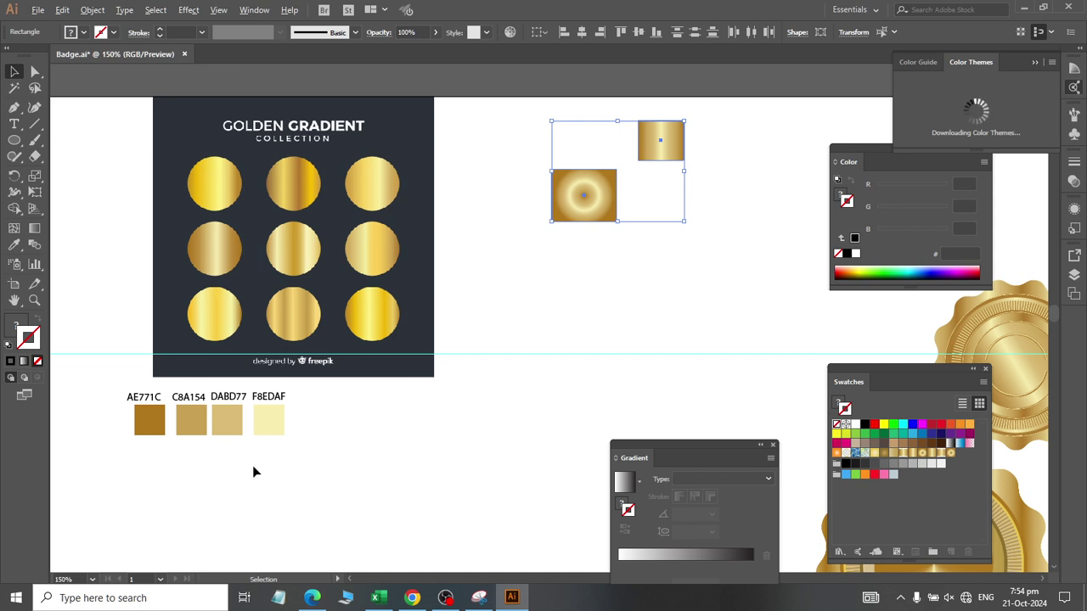
Step: Duplicate the row of four colour squares to the right of the F8EDAF square
{"action": "left_click_drag", "start_coordinate": [301, 462], "coordinate": [107, 388]}
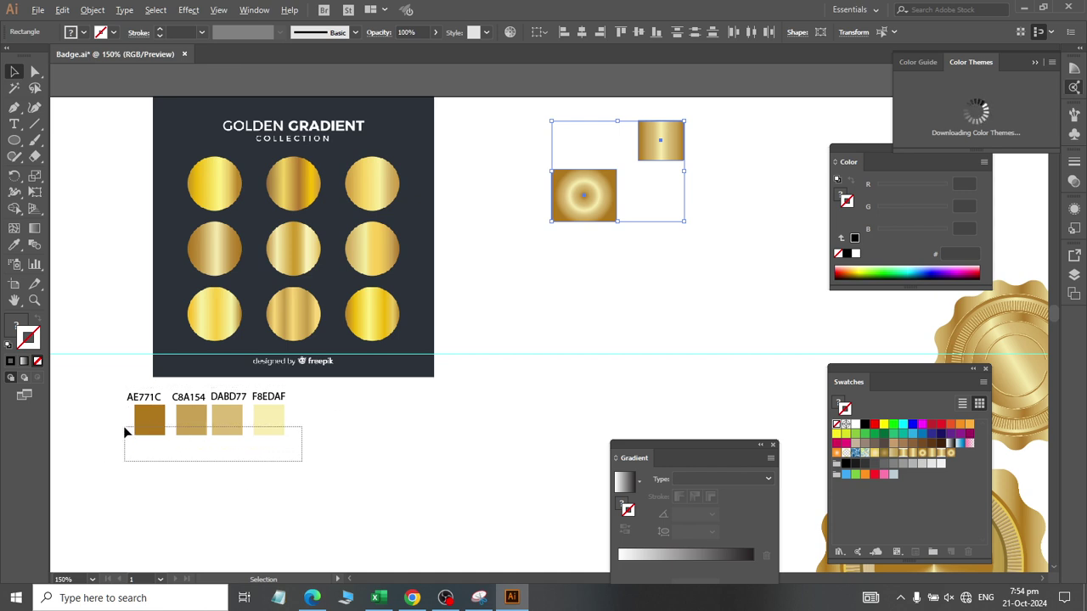
{"action": "left_click_drag", "start_coordinate": [161, 425], "coordinate": [342, 422]}
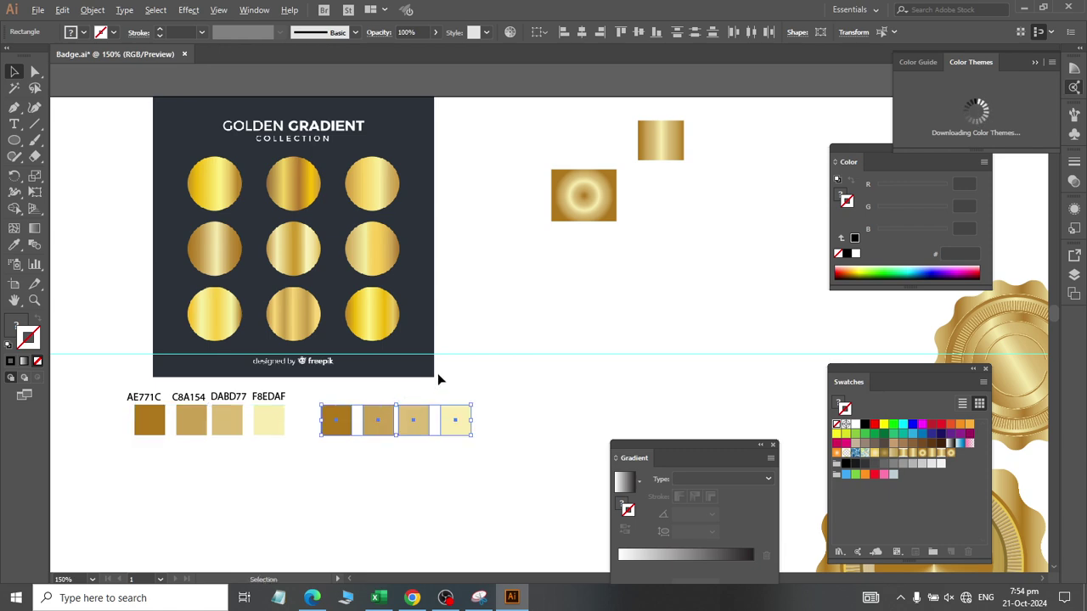
{"action": "scroll", "coordinate": [438, 379], "scroll_direction": "up", "scroll_amount": 1}
{"action": "key", "text": "a"}
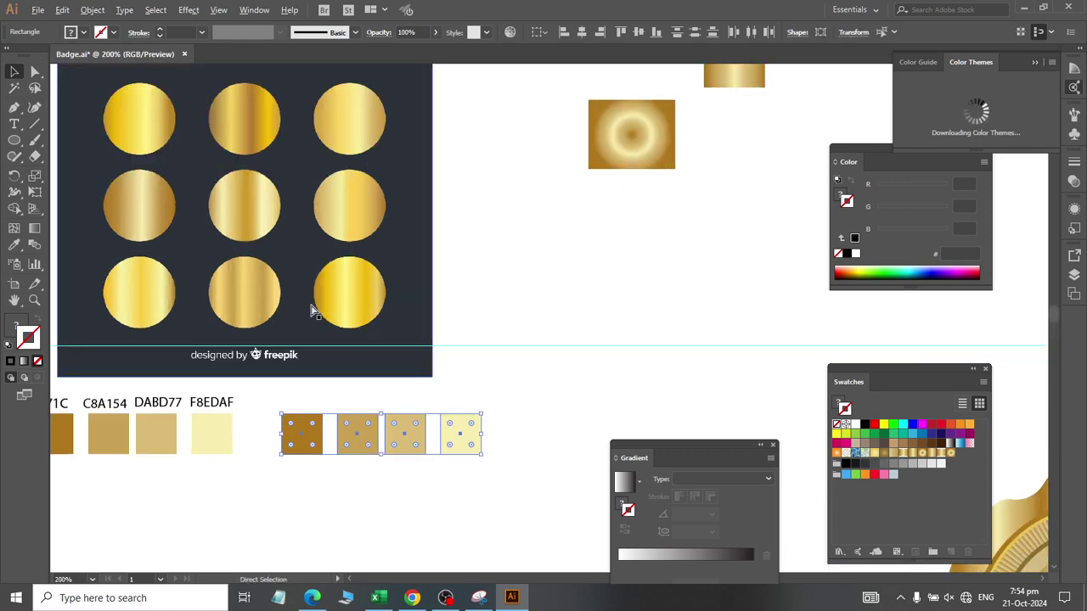
{"action": "key", "text": "v"}
{"action": "scroll", "coordinate": [360, 311], "scroll_direction": "up", "scroll_amount": 2}
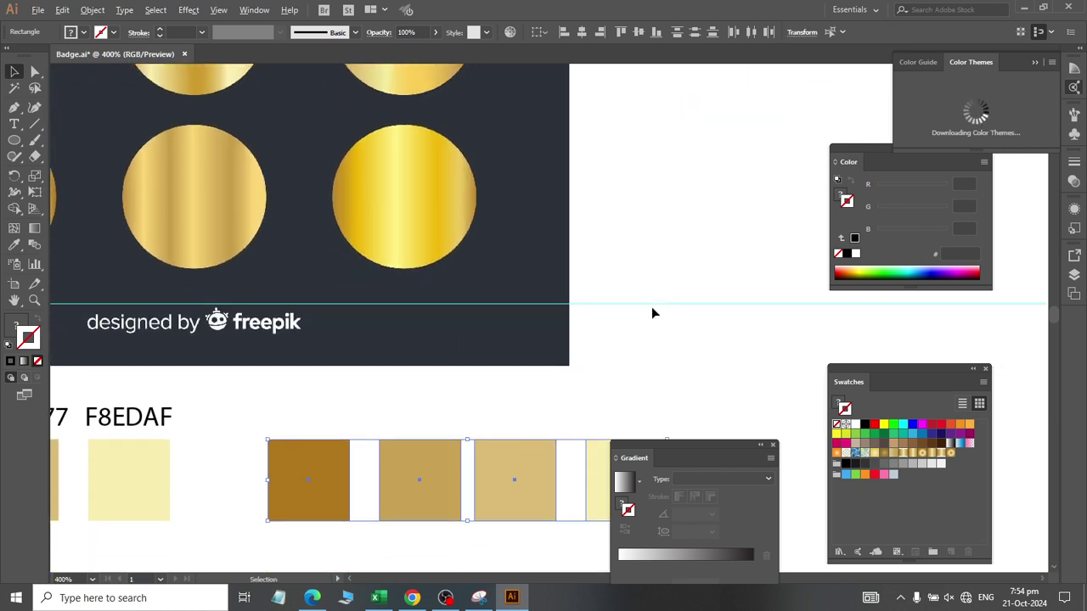
Step: Fill the first duplicated square with the dark gold sampled from the left edge of the last gradient circle using the Eyedropper
{"action": "left_click", "coordinate": [652, 313]}
{"action": "left_click", "coordinate": [330, 485]}
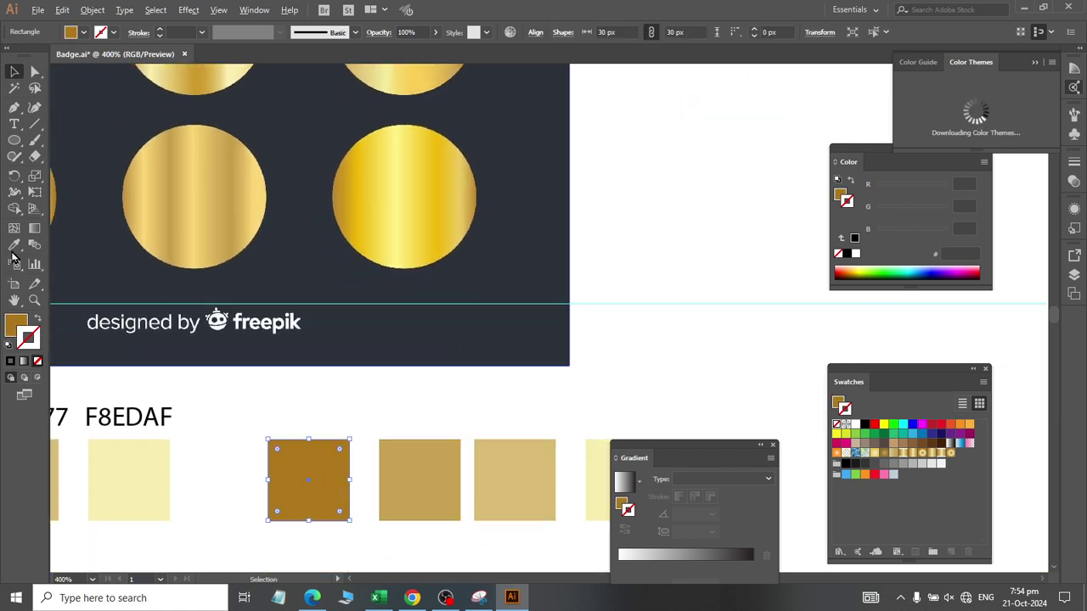
{"action": "left_click", "coordinate": [15, 246]}
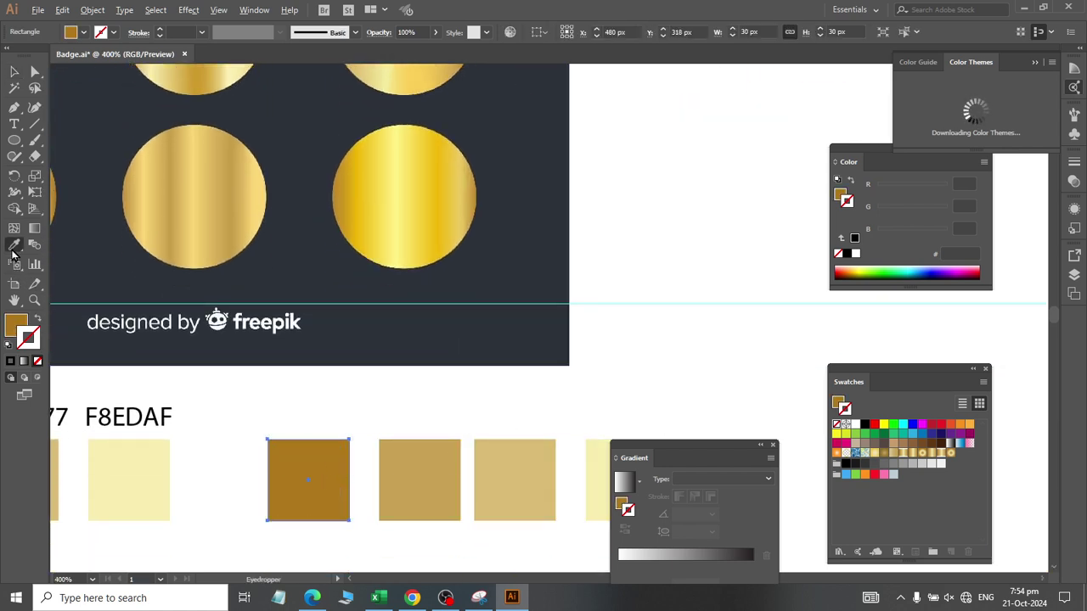
{"action": "left_click", "coordinate": [341, 187]}
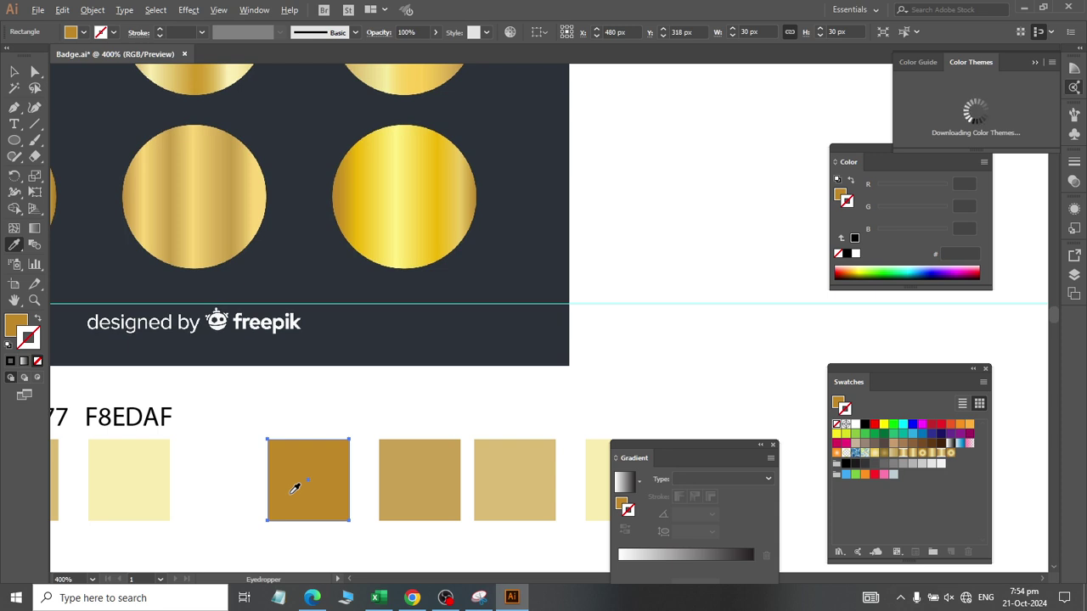
Step: Copy the first duplicated square's hex code and paste it above the square as the text label BF8927
{"action": "double_click", "coordinate": [14, 326]}
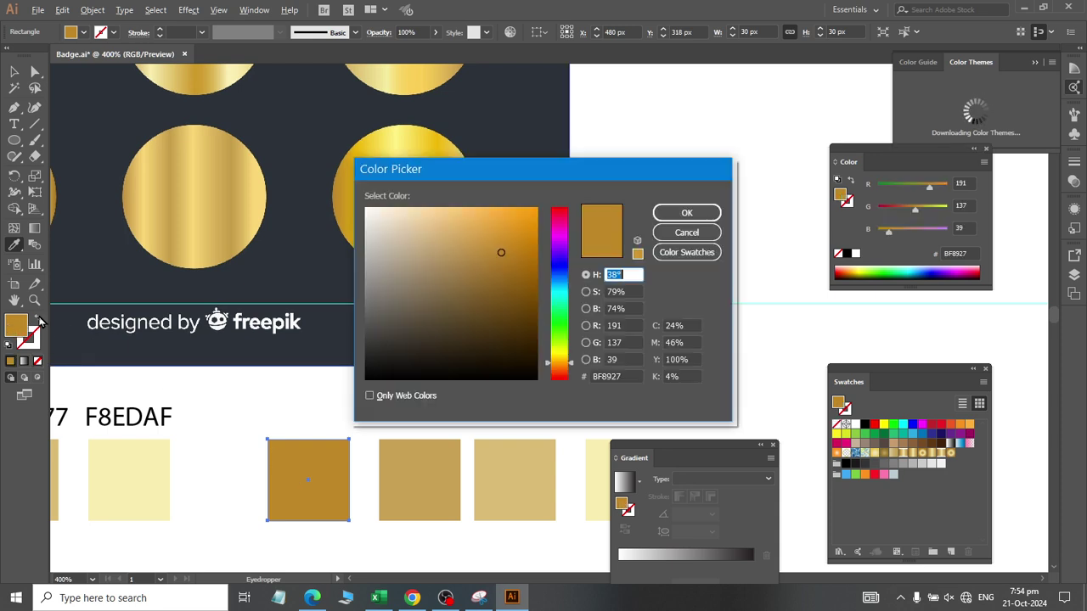
{"action": "left_click", "coordinate": [630, 375]}
{"action": "key", "text": "ctrl+c"}
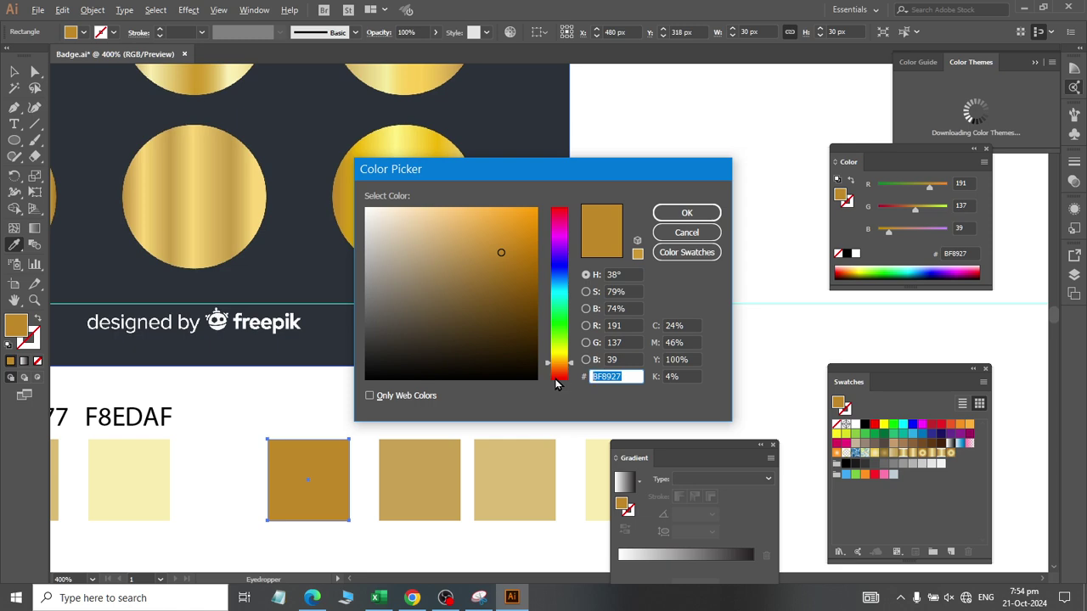
{"action": "key", "text": "Return"}
{"action": "left_click", "coordinate": [14, 124]}
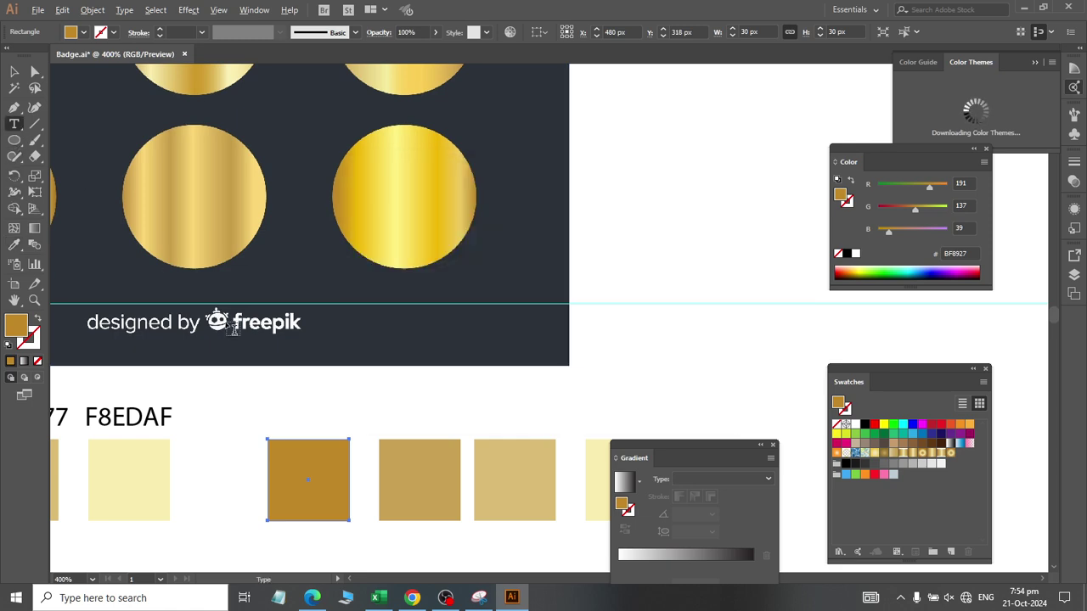
{"action": "key", "text": "ctrl+v"}
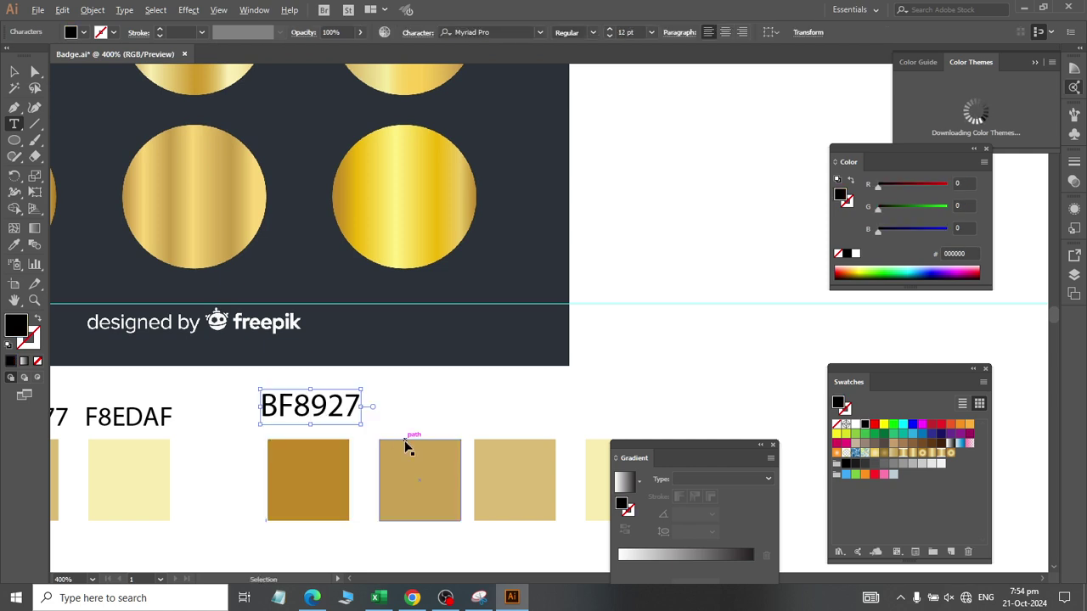
{"action": "double_click", "coordinate": [373, 407]}
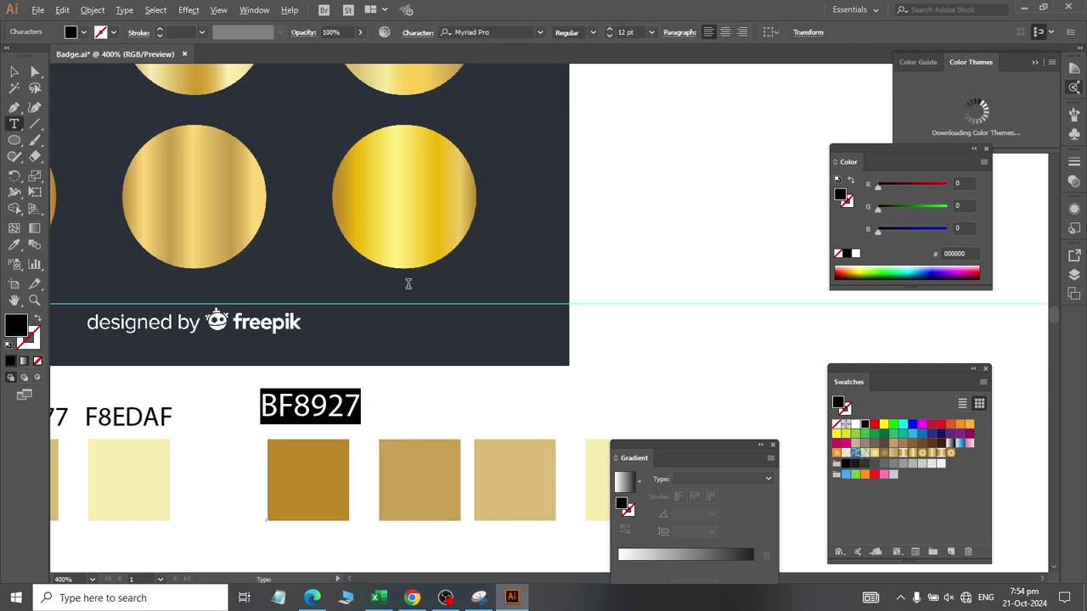
Step: Set the BF8927 label's font size to 10 pt and move it down closer to the dark gold square
{"action": "left_click", "coordinate": [651, 32]}
{"action": "left_click", "coordinate": [671, 133]}
{"action": "left_click", "coordinate": [15, 73]}
{"action": "left_click_drag", "start_coordinate": [301, 410], "coordinate": [303, 425]}
Step: Fill the second duplicated square with the gold D79F16 sampled near the left edge of the last gradient circle using the Eyedropper
{"action": "left_click", "coordinate": [445, 487]}
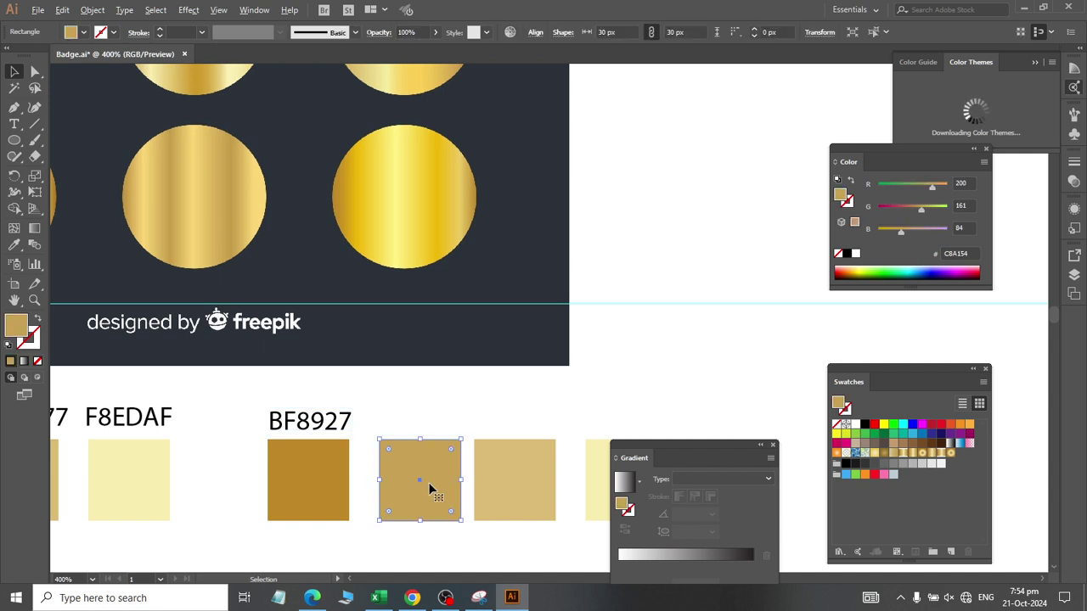
{"action": "key", "text": "i"}
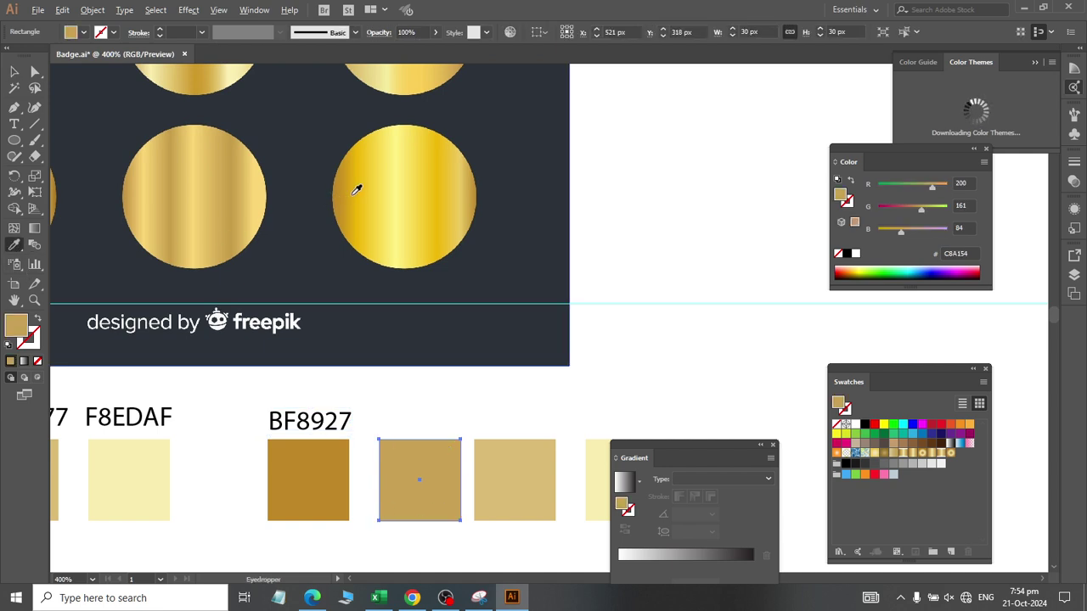
{"action": "left_click", "coordinate": [352, 189]}
Step: Copy the second duplicated square's hex code, paste it as the text label D79F16, and align it above the square beside BF8927
{"action": "double_click", "coordinate": [17, 326]}
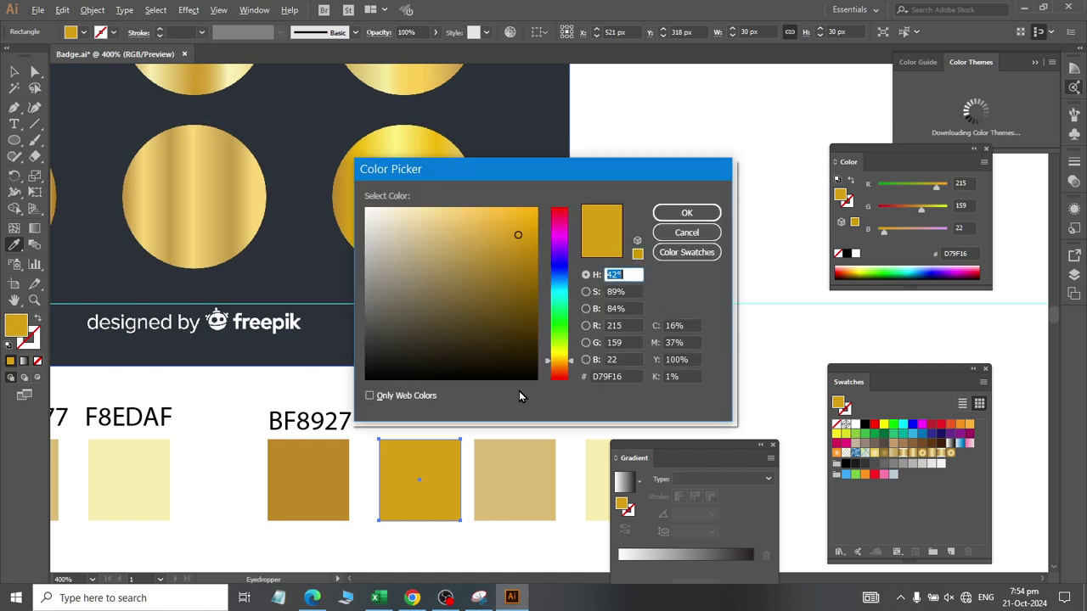
{"action": "left_click", "coordinate": [637, 374]}
{"action": "key", "text": "ctrl+c"}
{"action": "key", "text": "Return"}
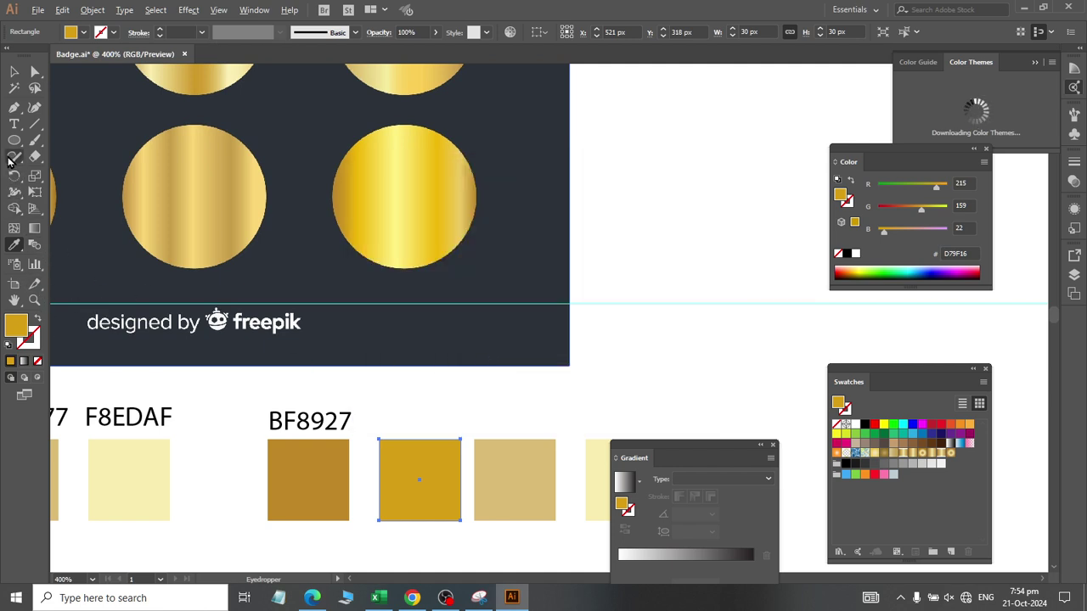
{"action": "left_click", "coordinate": [13, 124]}
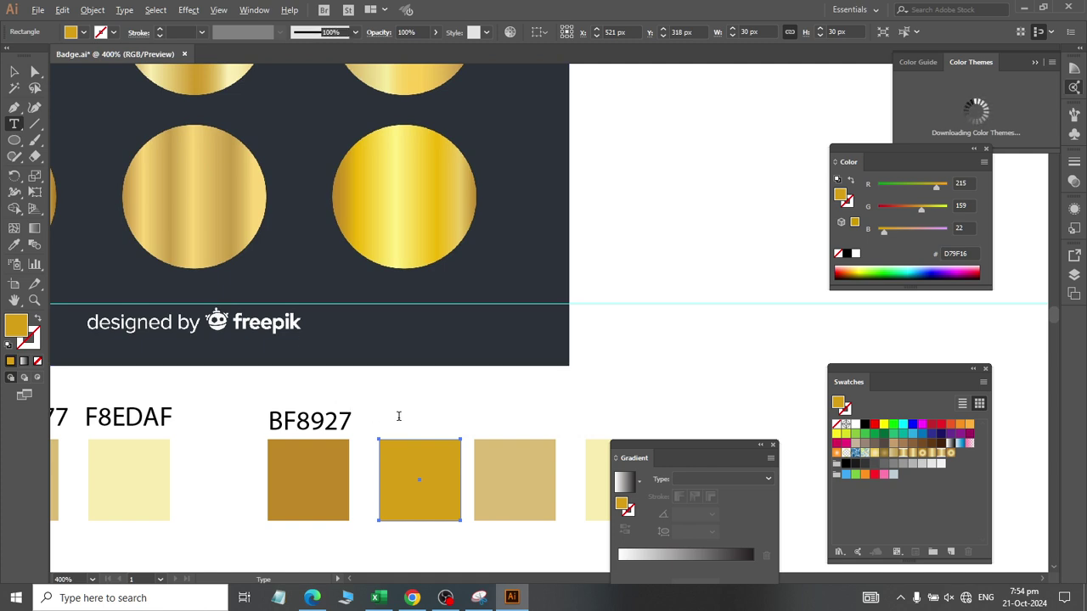
{"action": "left_click", "coordinate": [370, 415]}
{"action": "key", "text": "ctrl+v"}
{"action": "left_click", "coordinate": [13, 70]}
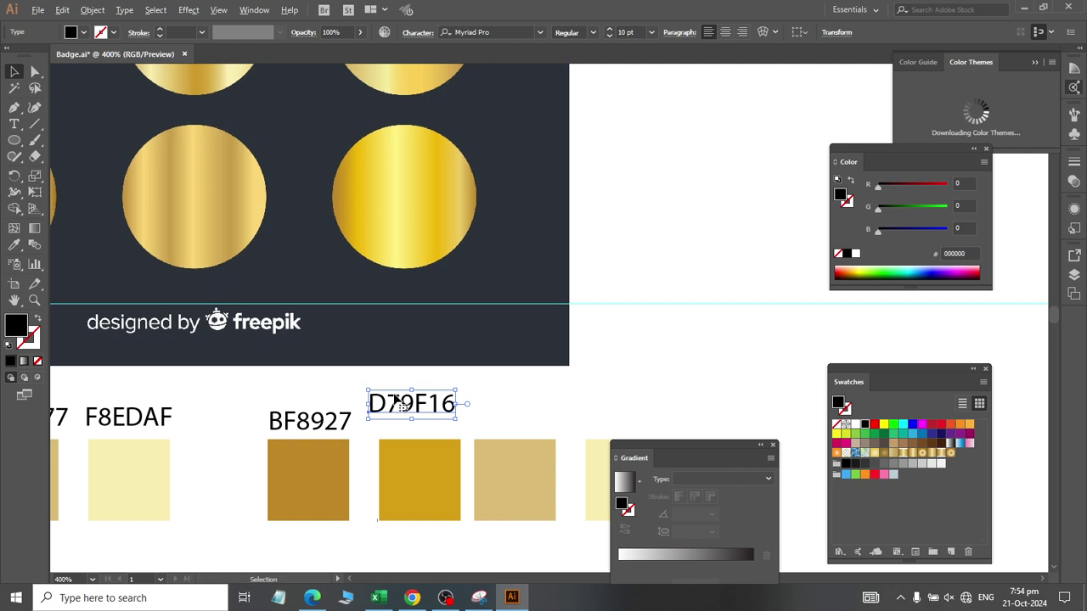
{"action": "left_click_drag", "start_coordinate": [396, 401], "coordinate": [390, 418]}
{"action": "left_click", "coordinate": [547, 403]}
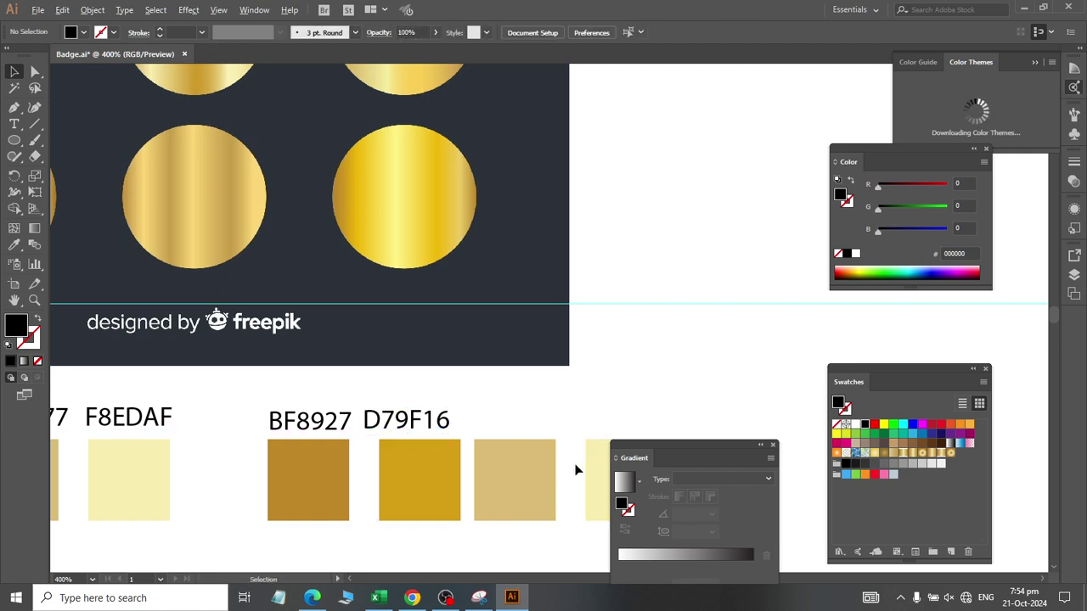
Step: Fill the third duplicated square with the bright gold F0B708 sampled from the left gold band of the last gradient circle
{"action": "left_click", "coordinate": [510, 456]}
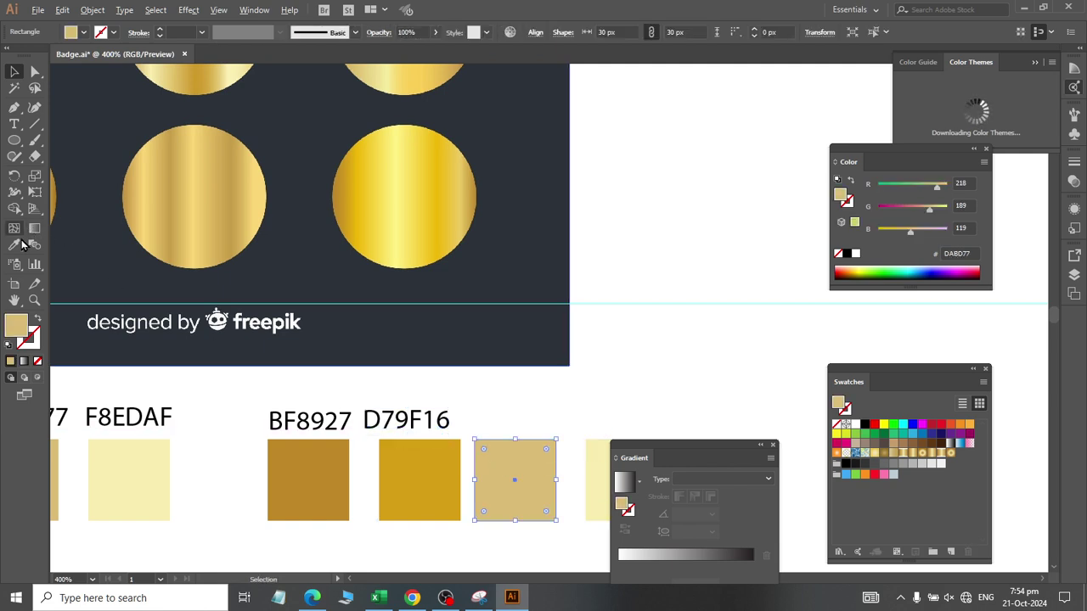
{"action": "left_click", "coordinate": [15, 244]}
{"action": "left_click", "coordinate": [360, 190]}
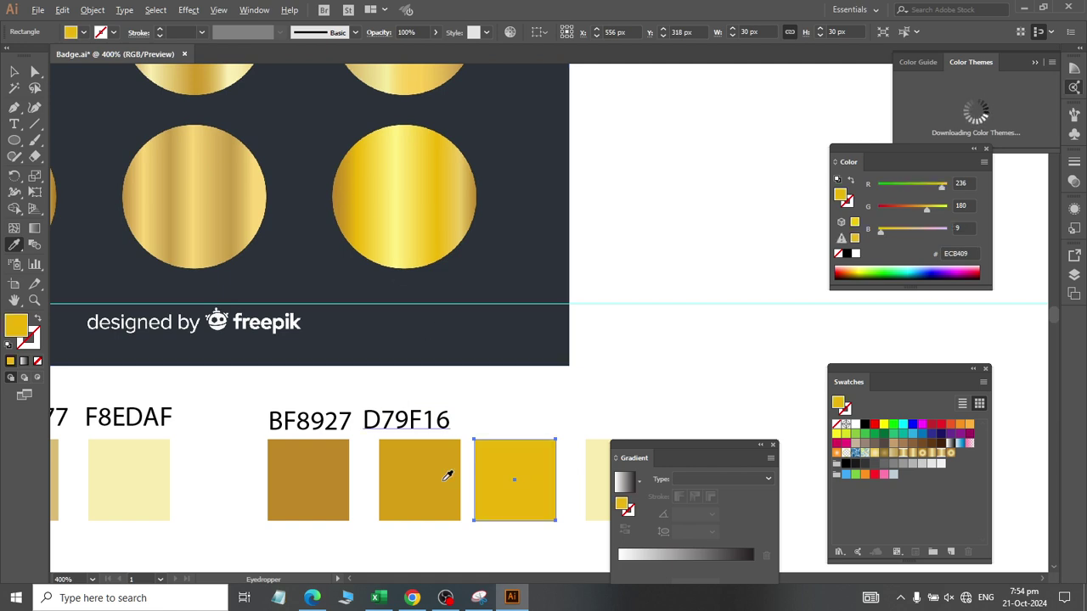
{"action": "scroll", "coordinate": [425, 489], "scroll_direction": "right", "scroll_amount": 2}
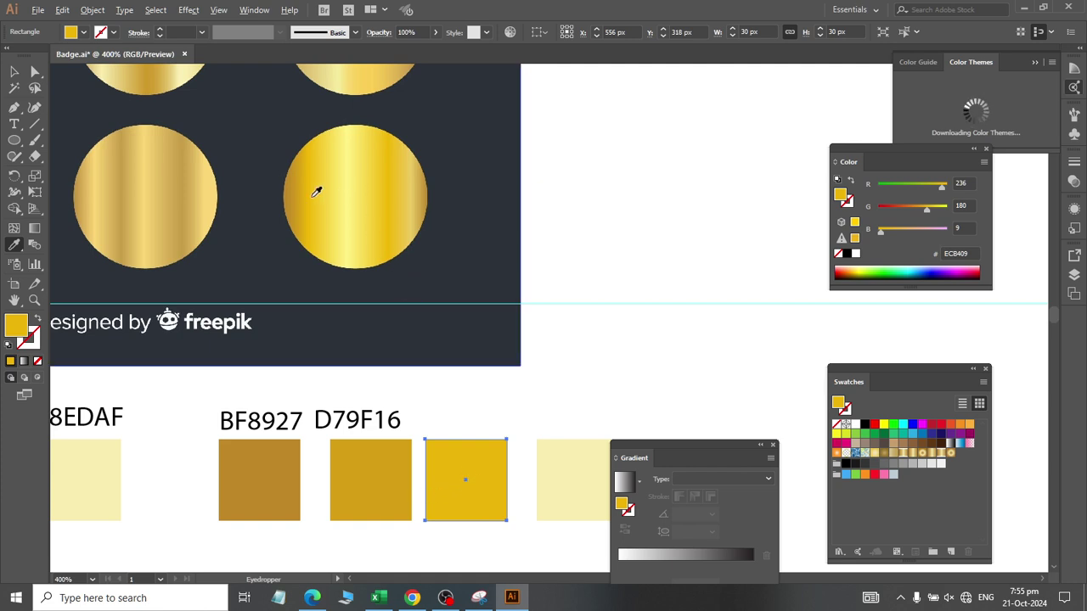
{"action": "scroll", "coordinate": [313, 192], "scroll_direction": "up", "scroll_amount": 3}
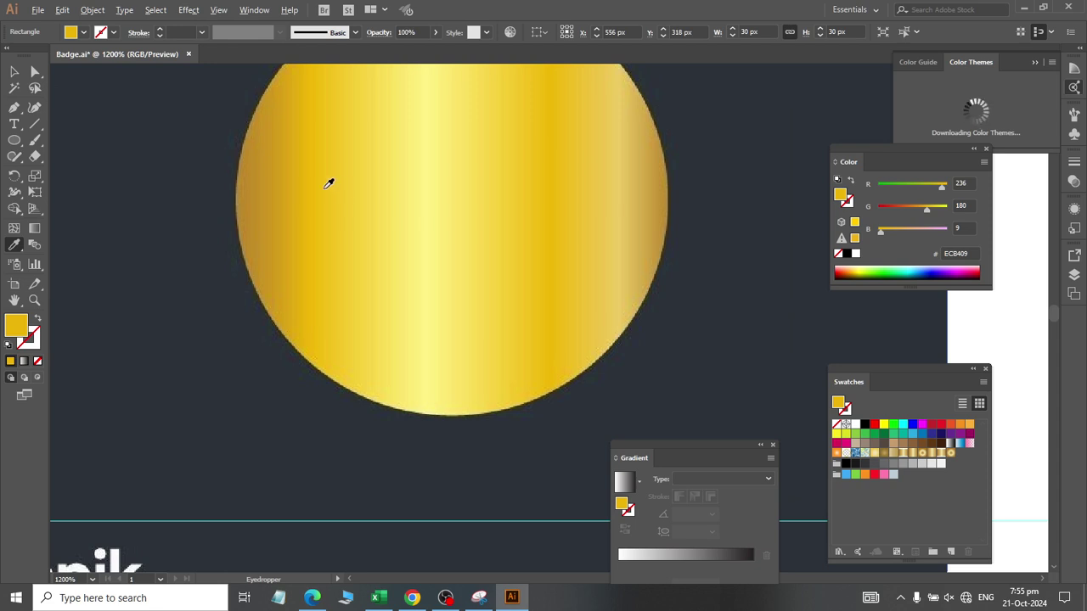
{"action": "scroll", "coordinate": [368, 223], "scroll_direction": "down", "scroll_amount": 6}
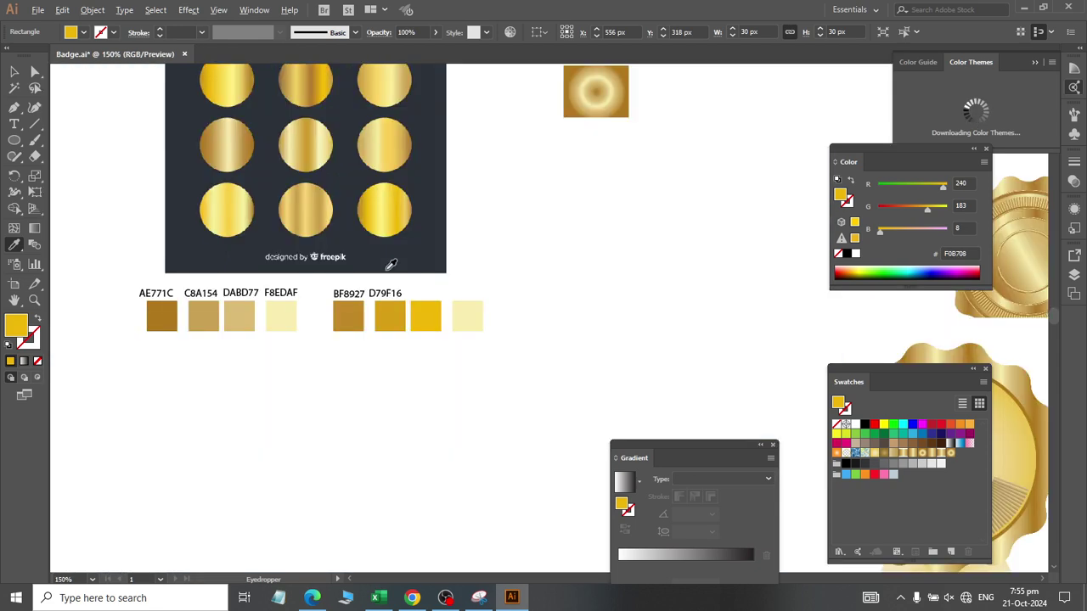
{"action": "scroll", "coordinate": [401, 298], "scroll_direction": "down", "scroll_amount": 2}
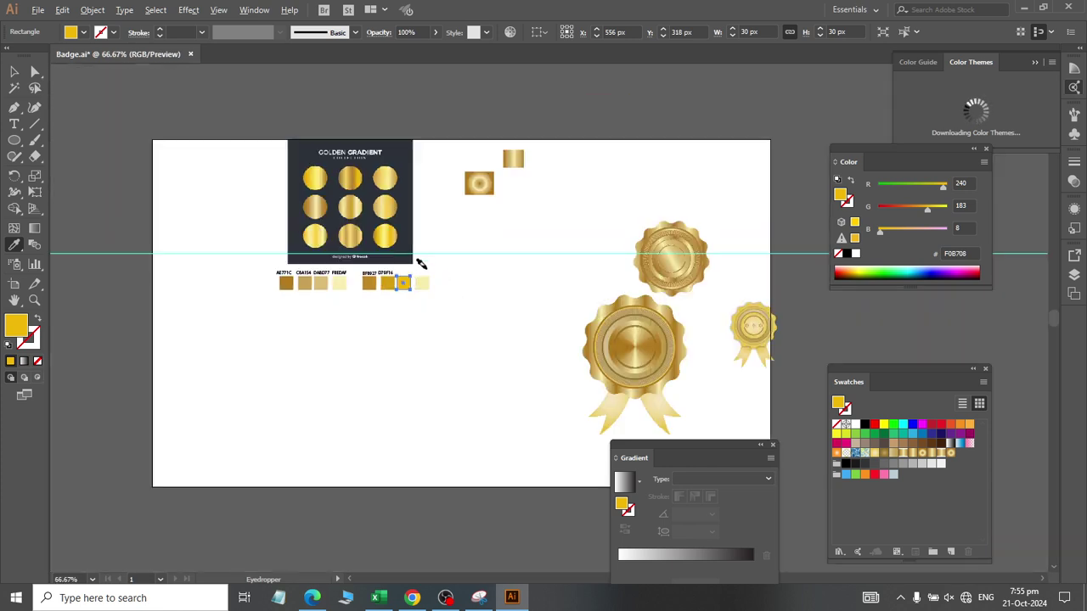
{"action": "scroll", "coordinate": [423, 251], "scroll_direction": "up", "scroll_amount": 1}
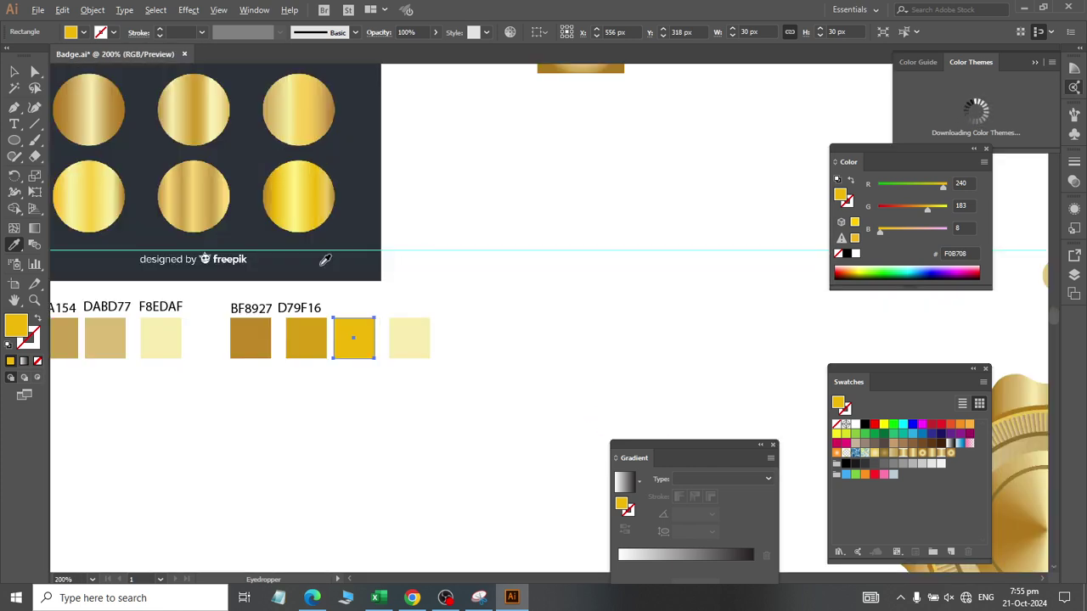
{"action": "scroll", "coordinate": [325, 261], "scroll_direction": "up", "scroll_amount": 2}
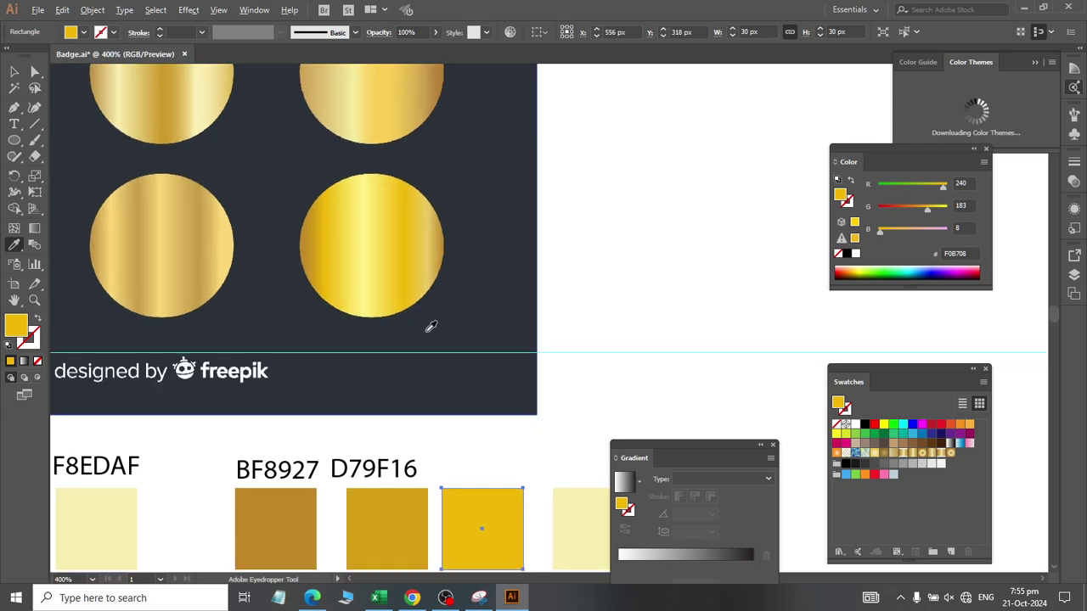
{"action": "scroll", "coordinate": [430, 327], "scroll_direction": "down", "scroll_amount": 1}
Step: Copy the third duplicated square's hex code, paste it as the text label F0B708, and align it above the square
{"action": "double_click", "coordinate": [12, 327]}
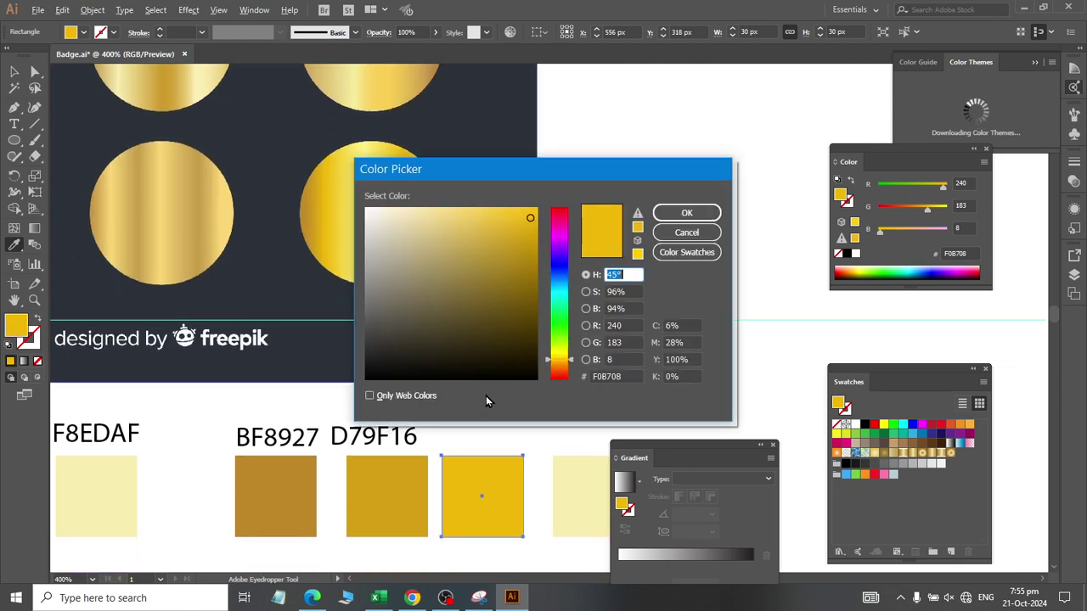
{"action": "double_click", "coordinate": [607, 376]}
{"action": "key", "text": "ctrl+c"}
{"action": "key", "text": "Return"}
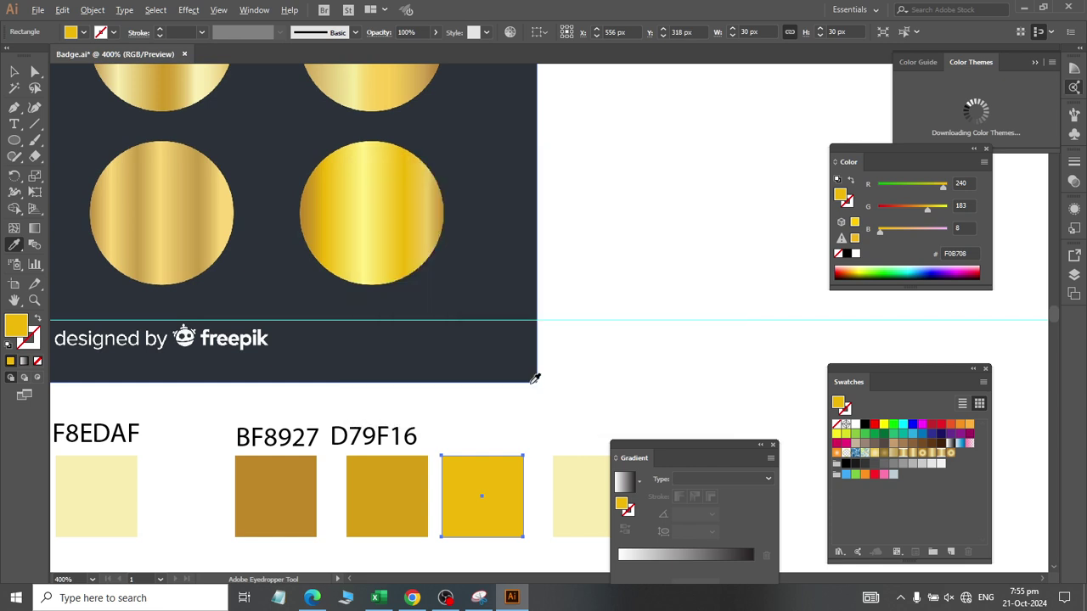
{"action": "left_click", "coordinate": [14, 124]}
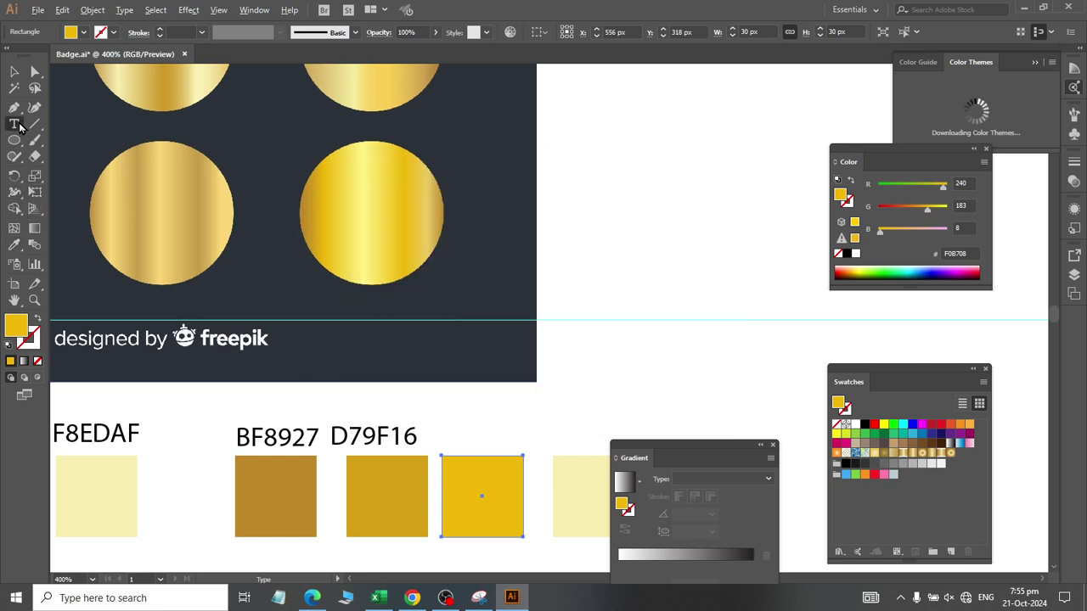
{"action": "left_click", "coordinate": [431, 429]}
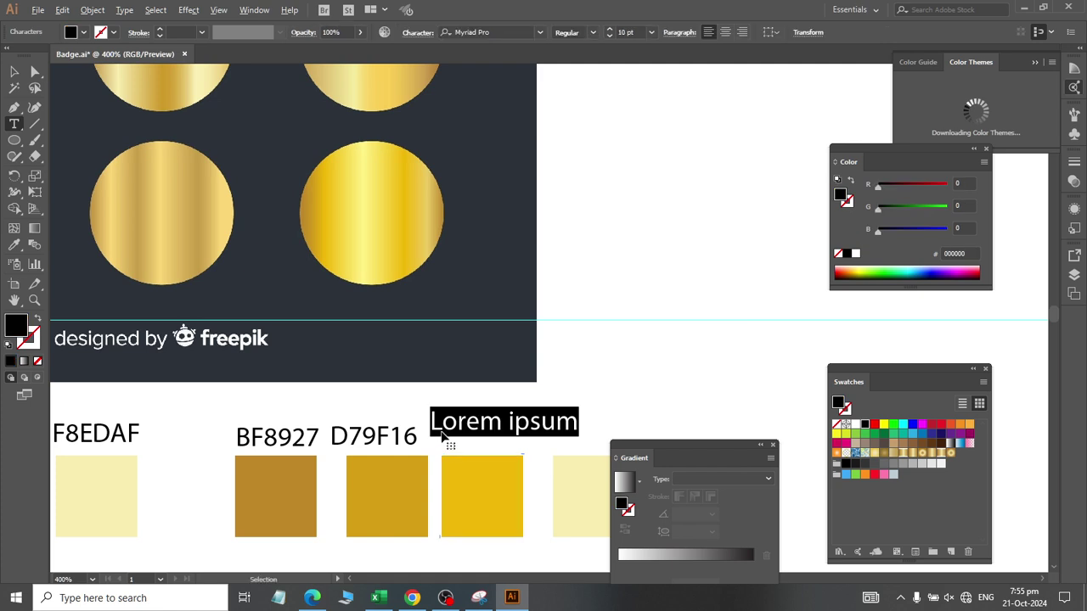
{"action": "key", "text": "ctrl+v"}
{"action": "key", "text": "Escape"}
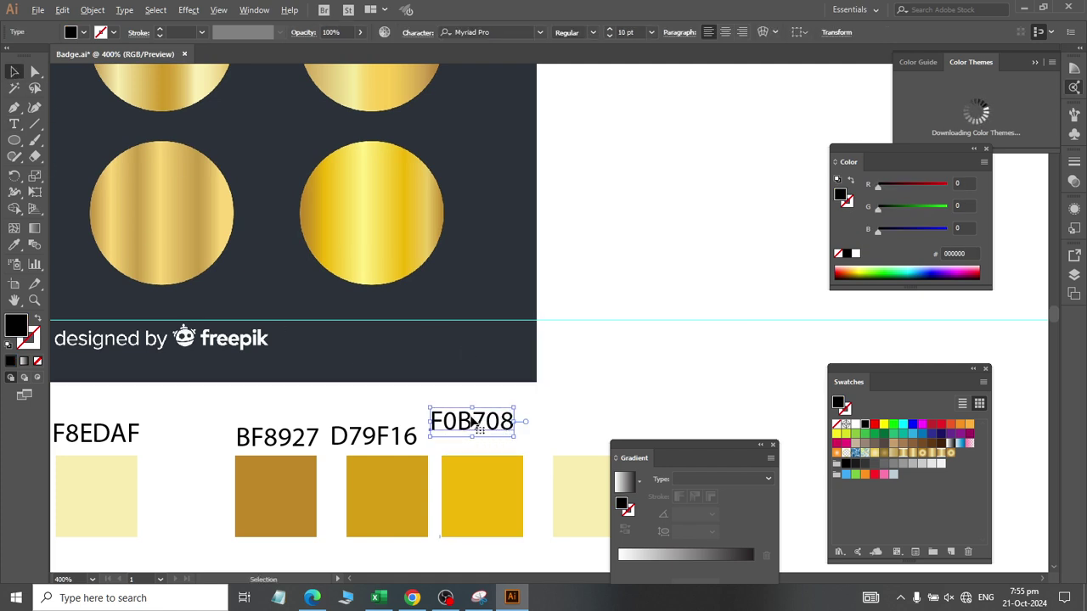
{"action": "left_click_drag", "start_coordinate": [475, 425], "coordinate": [480, 439]}
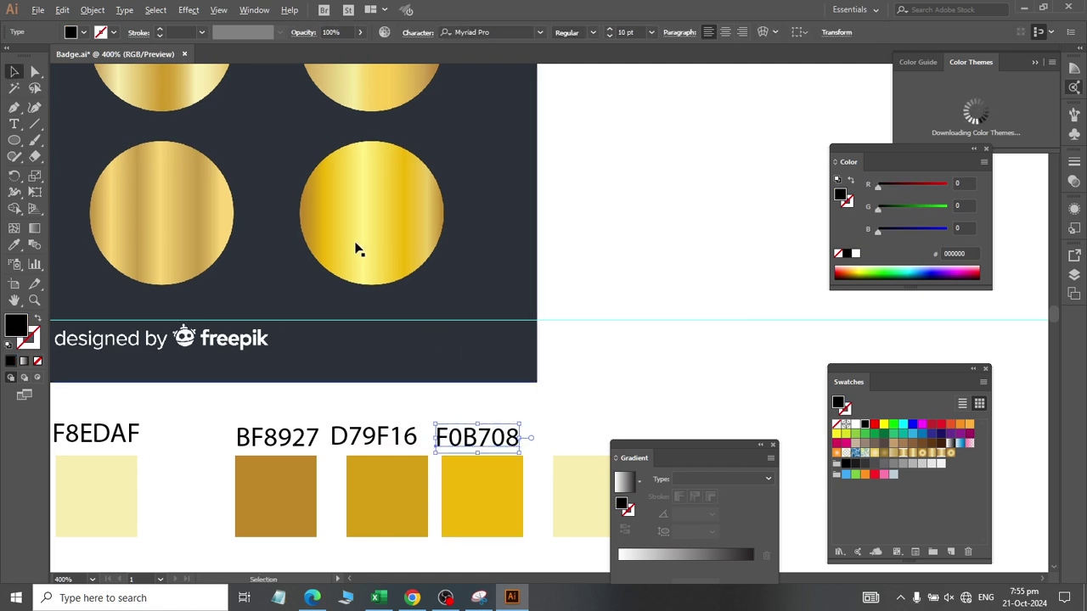
Step: Fill the fourth duplicated square with the yellow F9DE59 sampled left of the last gradient circle's light band using the Eyedropper
{"action": "left_click", "coordinate": [577, 501]}
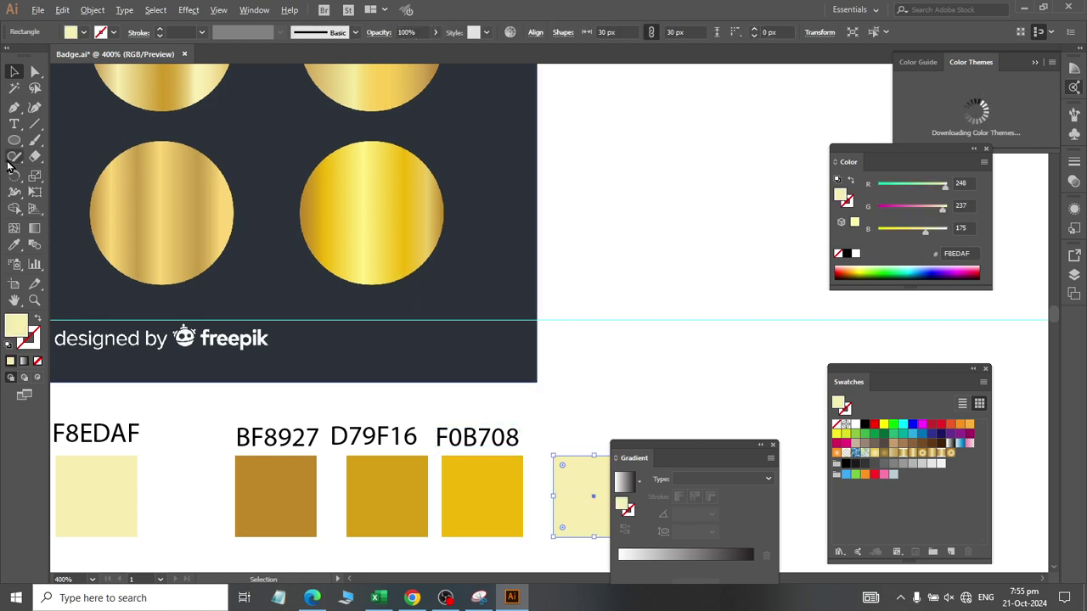
{"action": "left_click", "coordinate": [14, 245]}
{"action": "scroll", "coordinate": [349, 212], "scroll_direction": "up", "scroll_amount": 1}
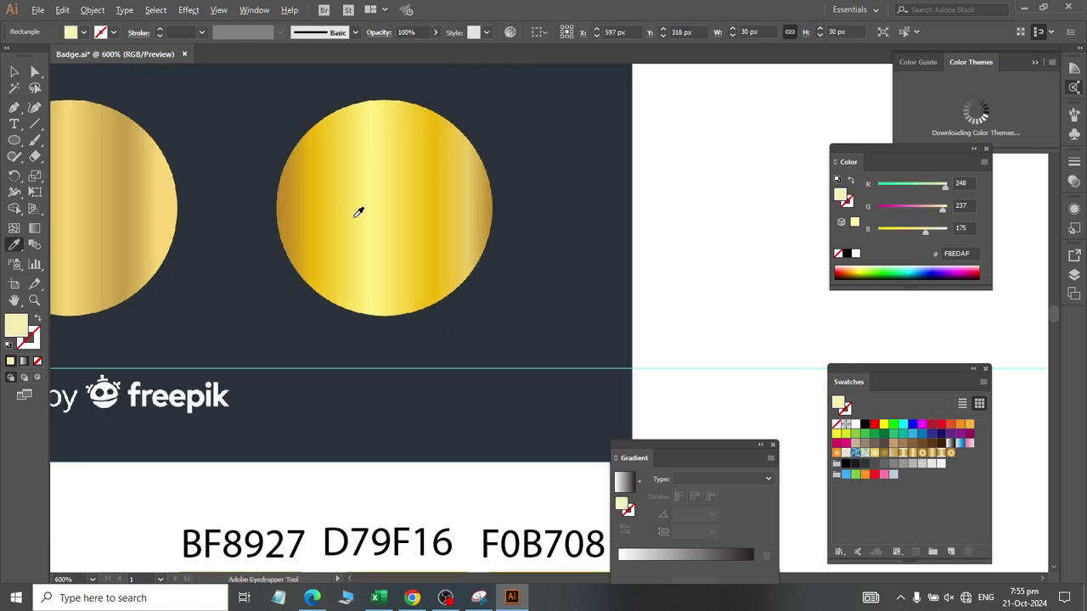
{"action": "left_click", "coordinate": [356, 207]}
{"action": "scroll", "coordinate": [361, 222], "scroll_direction": "down", "scroll_amount": 2}
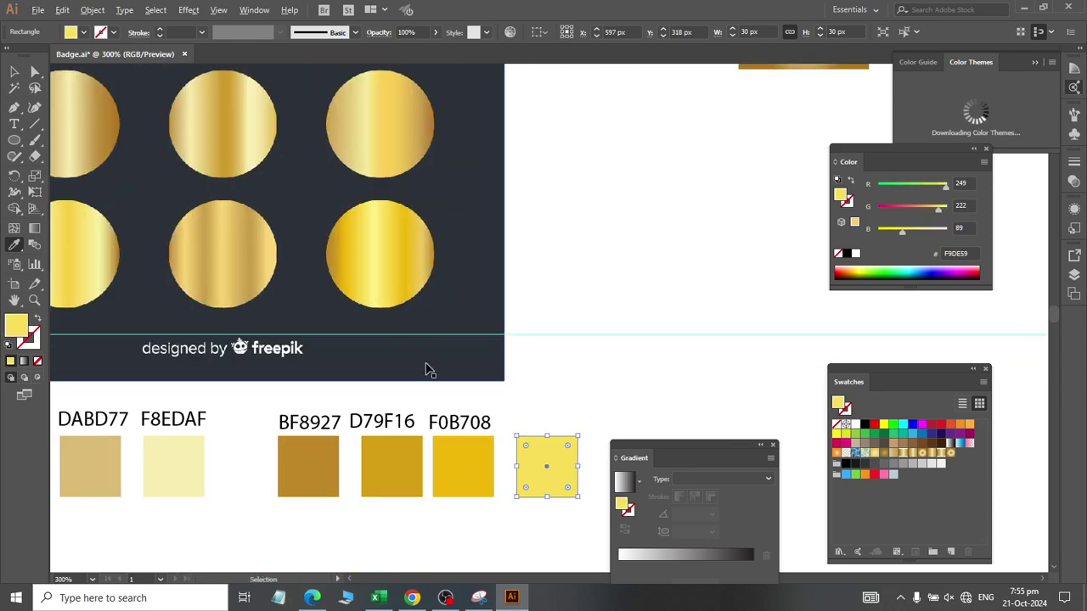
{"action": "scroll", "coordinate": [266, 331], "scroll_direction": "right", "scroll_amount": 1}
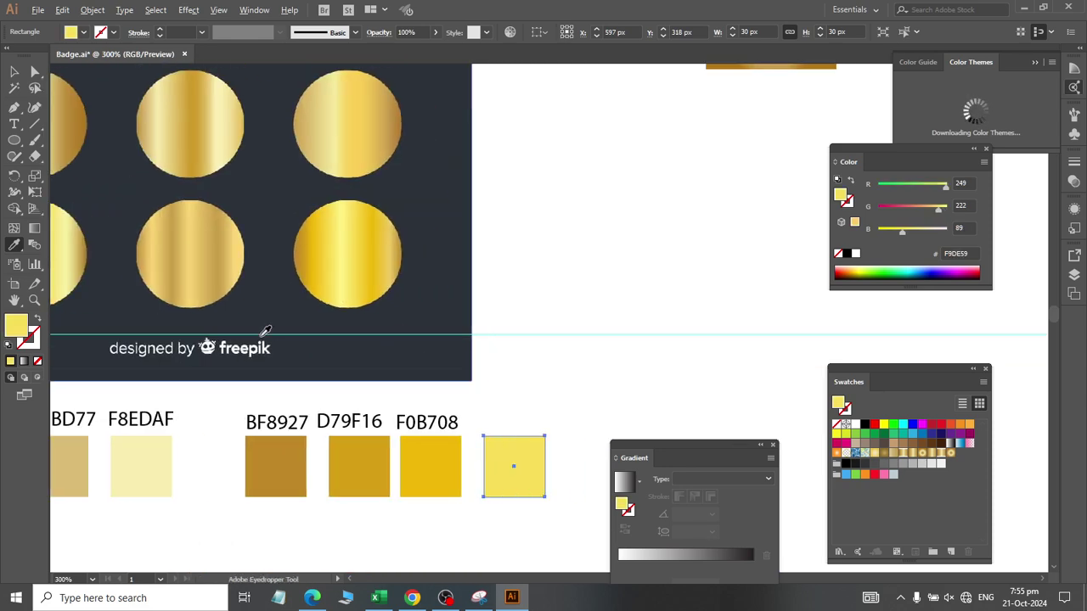
Step: Copy the fourth duplicated square's hex code, paste it as the text label F9DE59, and align it above the square
{"action": "double_click", "coordinate": [16, 326]}
{"action": "double_click", "coordinate": [632, 377]}
{"action": "key", "text": "ctrl+c"}
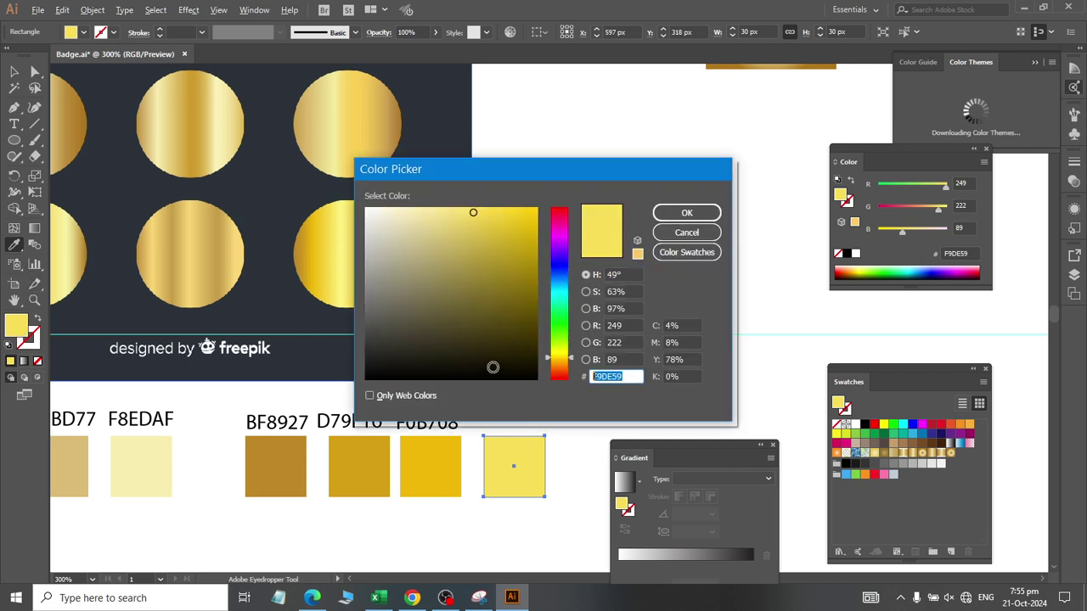
{"action": "key", "text": "Escape"}
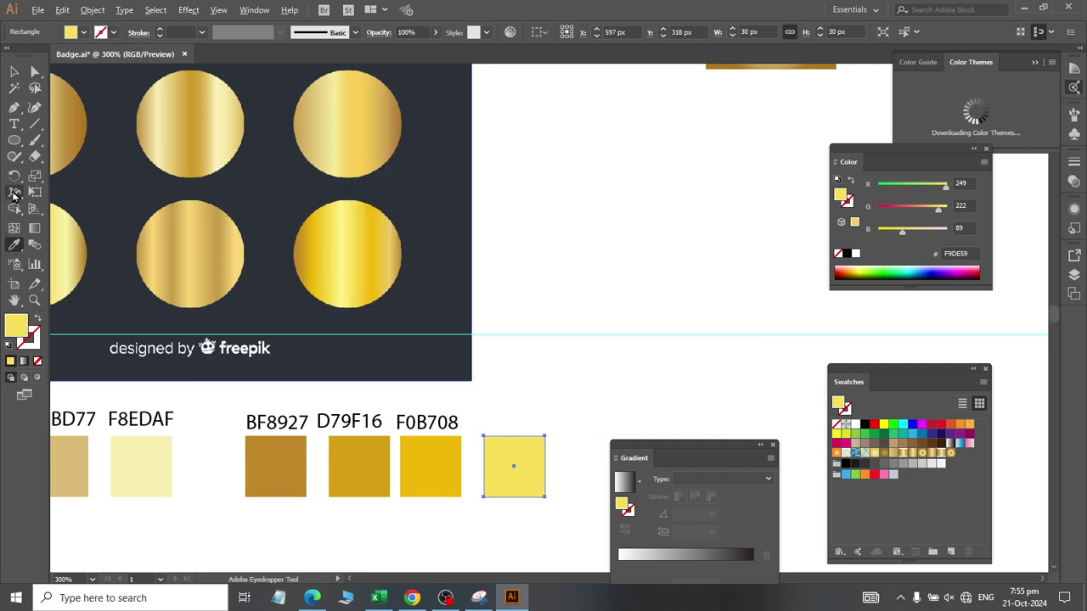
{"action": "left_click", "coordinate": [14, 124]}
{"action": "left_click", "coordinate": [474, 420]}
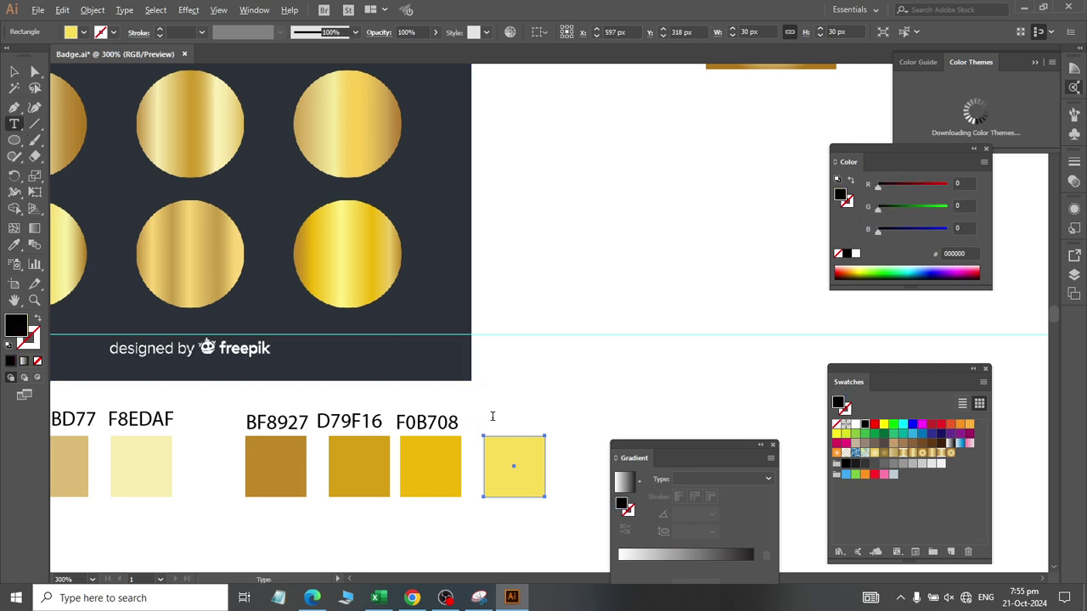
{"action": "key", "text": "ctrl+v"}
{"action": "key", "text": "Escape"}
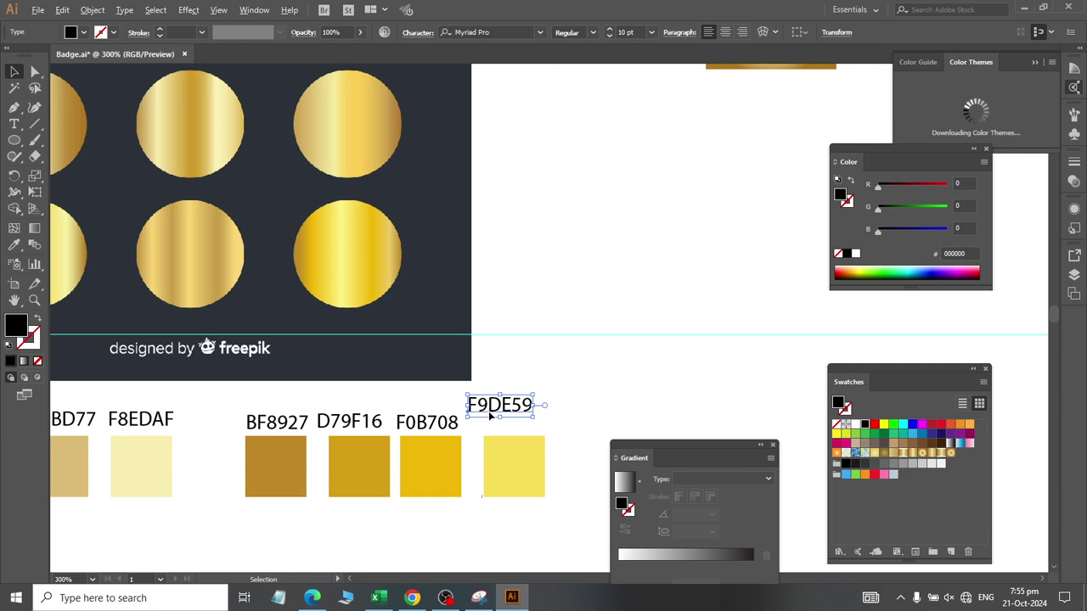
{"action": "left_click_drag", "start_coordinate": [499, 406], "coordinate": [500, 419]}
Step: Move the F9DE59 square and its label closer to the F0B708 square, and duplicate both to the right
{"action": "left_click_drag", "start_coordinate": [507, 470], "coordinate": [526, 478]}
{"action": "scroll", "coordinate": [535, 446], "scroll_direction": "right", "scroll_amount": 2}
{"action": "left_click", "coordinate": [435, 419], "text": "shift"}
{"action": "left_click", "coordinate": [539, 393]}
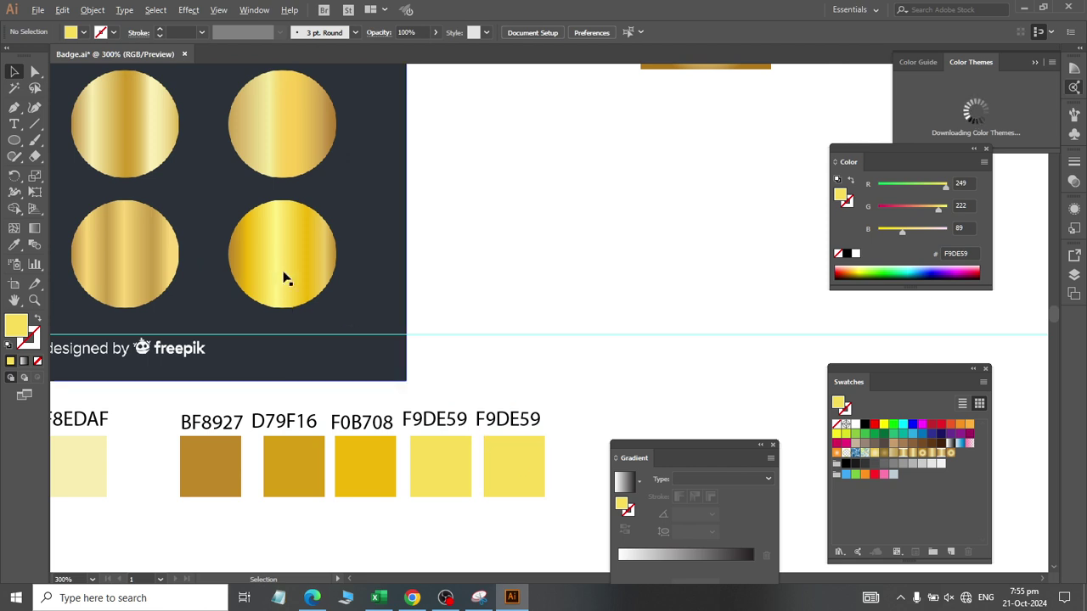
Step: Fill the new fifth square with the pale yellow FFF287 sampled from the lightest band of the last gradient circle
{"action": "left_click", "coordinate": [535, 493]}
{"action": "left_click", "coordinate": [14, 244]}
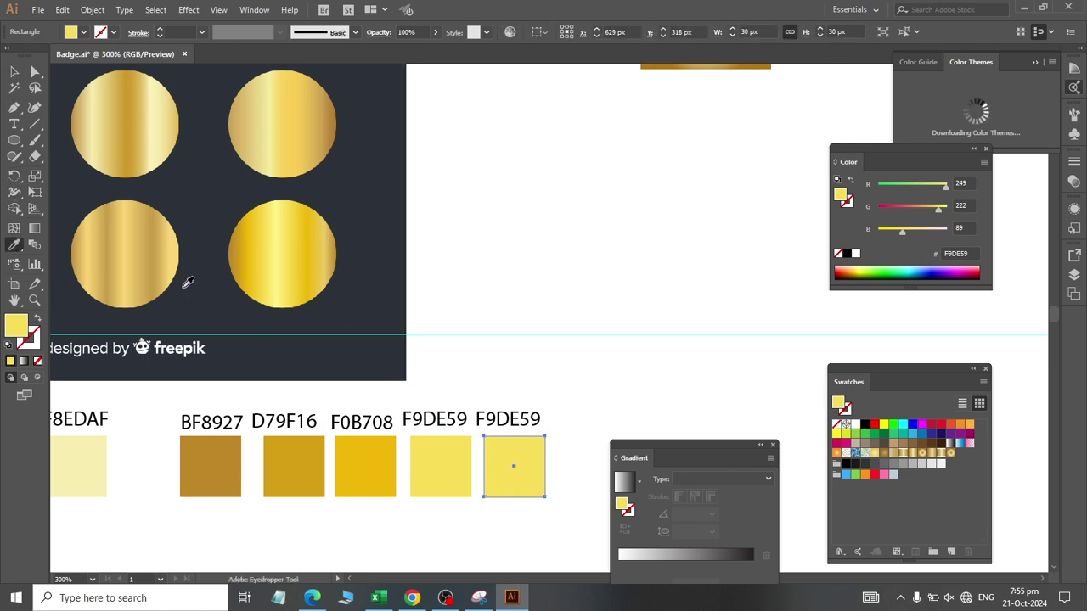
{"action": "scroll", "coordinate": [280, 259], "scroll_direction": "up", "scroll_amount": 5, "text": "alt"}
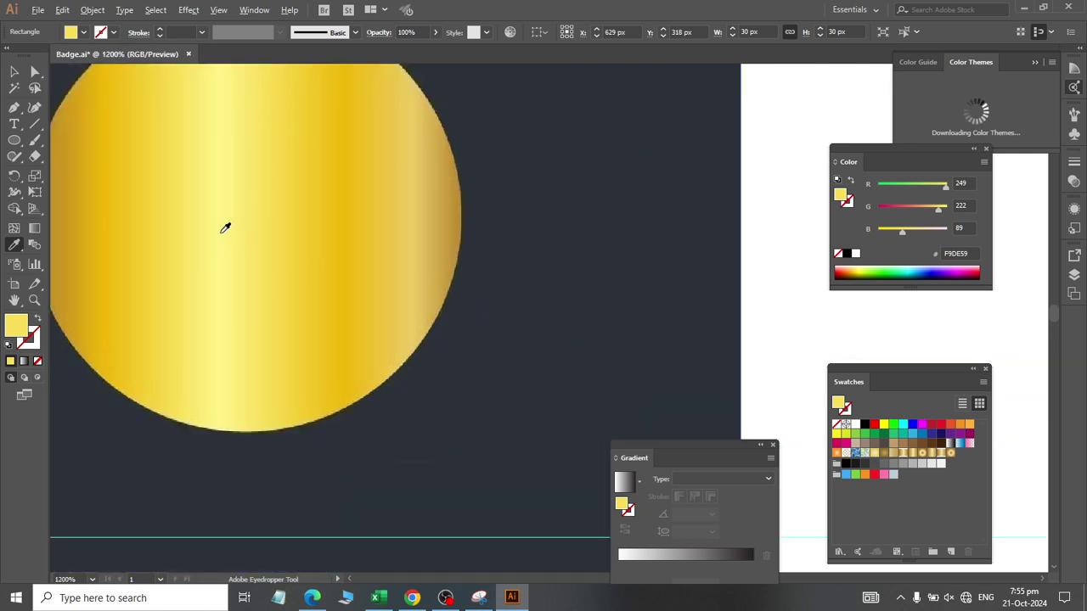
{"action": "left_click", "coordinate": [225, 227]}
{"action": "scroll", "coordinate": [223, 228], "scroll_direction": "down", "scroll_amount": 4, "text": "alt"}
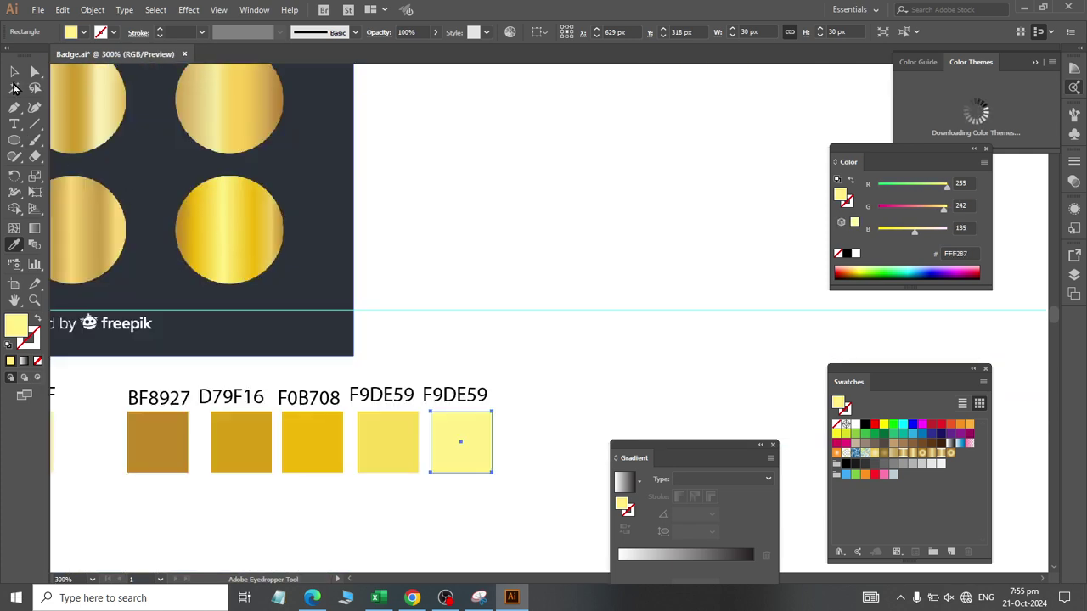
Step: Copy the fifth square's hex code and paste it over the duplicated text label above it as FFF287
{"action": "left_click", "coordinate": [15, 71]}
{"action": "left_click", "coordinate": [468, 406]}
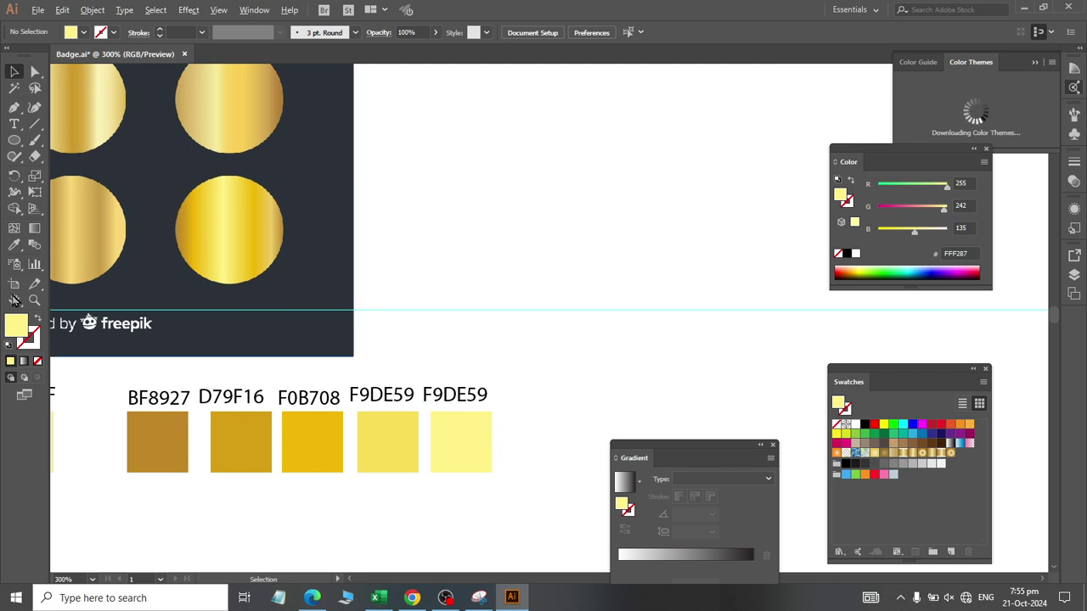
{"action": "double_click", "coordinate": [16, 326]}
{"action": "double_click", "coordinate": [629, 377]}
{"action": "key", "text": "ctrl+c"}
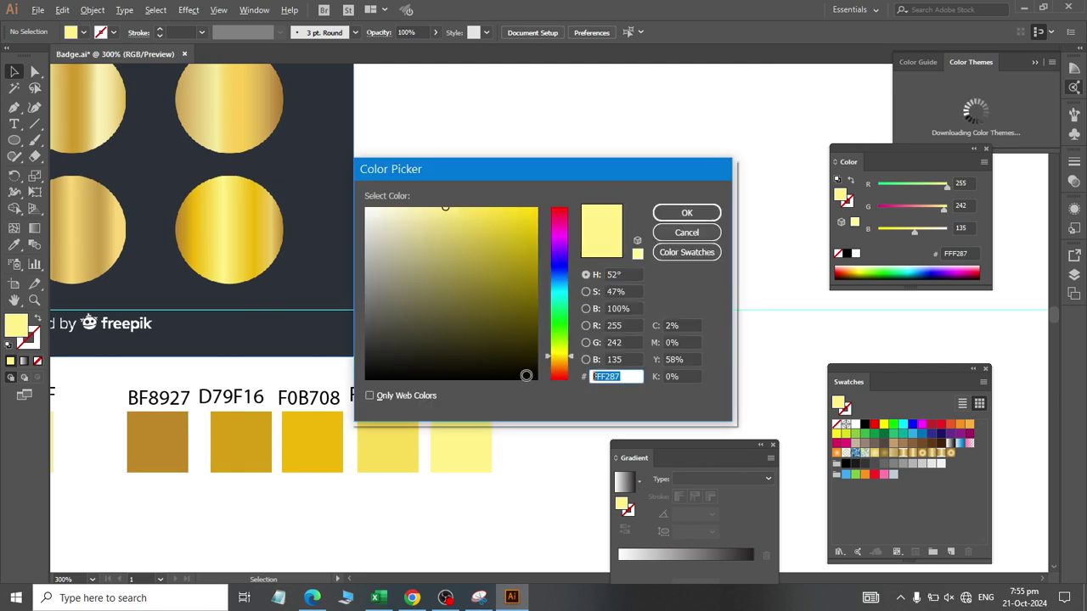
{"action": "key", "text": "Return"}
{"action": "left_click", "coordinate": [438, 442]}
{"action": "left_click", "coordinate": [455, 400]}
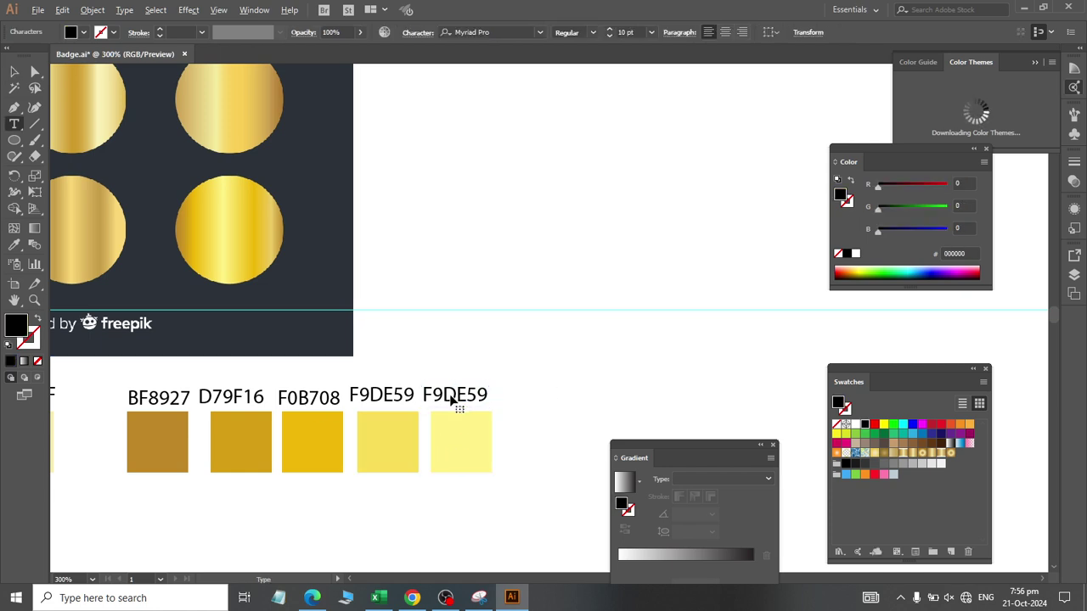
{"action": "double_click", "coordinate": [456, 399]}
{"action": "key", "text": "ctrl+v"}
{"action": "left_click", "coordinate": [17, 73]}
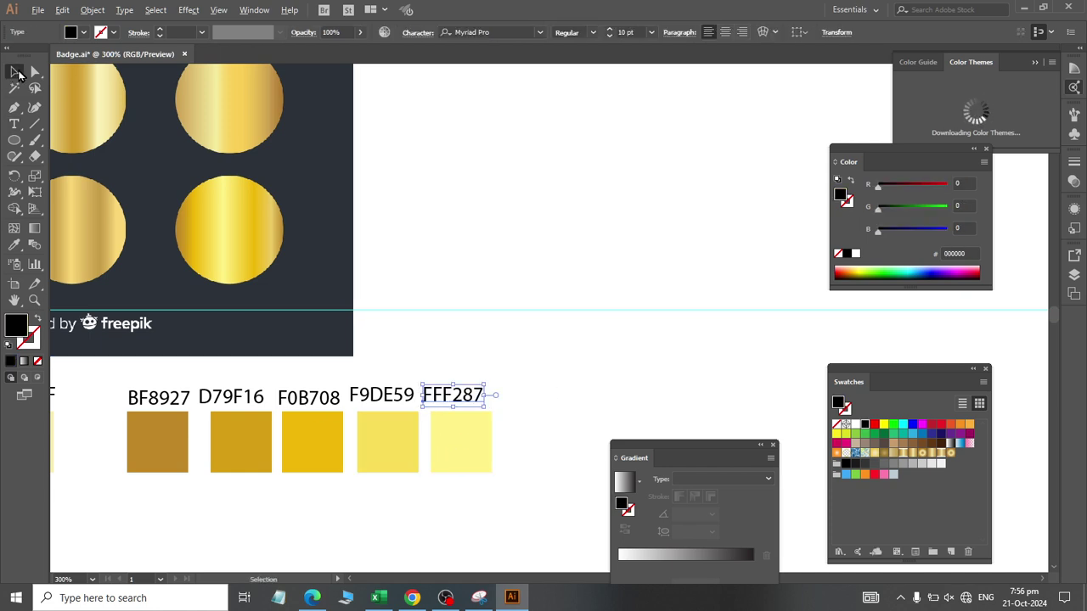
{"action": "left_click", "coordinate": [502, 364]}
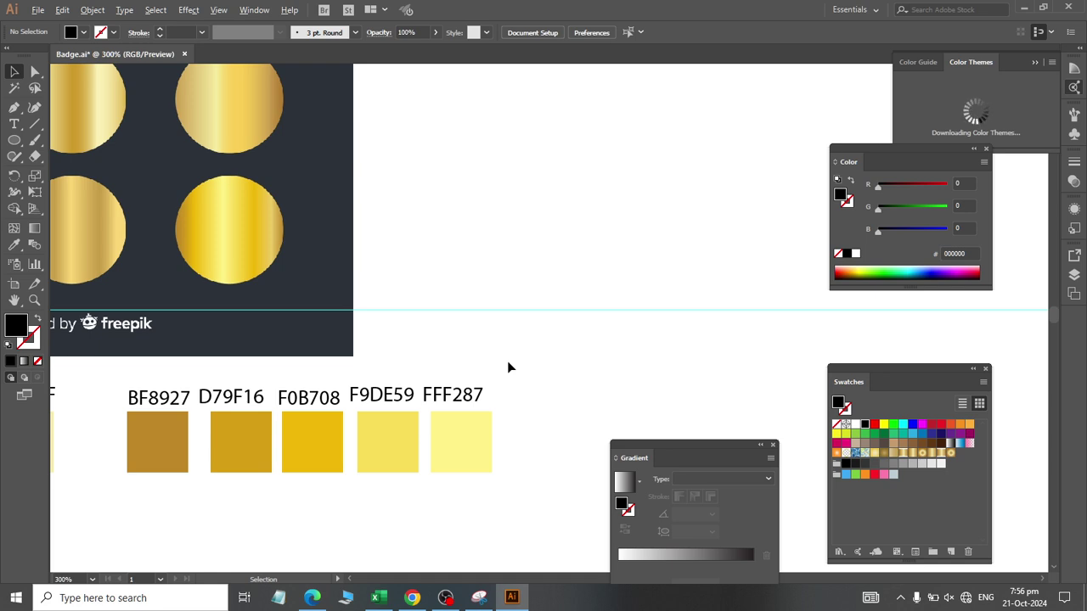
Step: Move the Gradient panel up into clear space and load the blue linear gradient preset as the base gradient
{"action": "left_click_drag", "start_coordinate": [638, 443], "coordinate": [586, 158]}
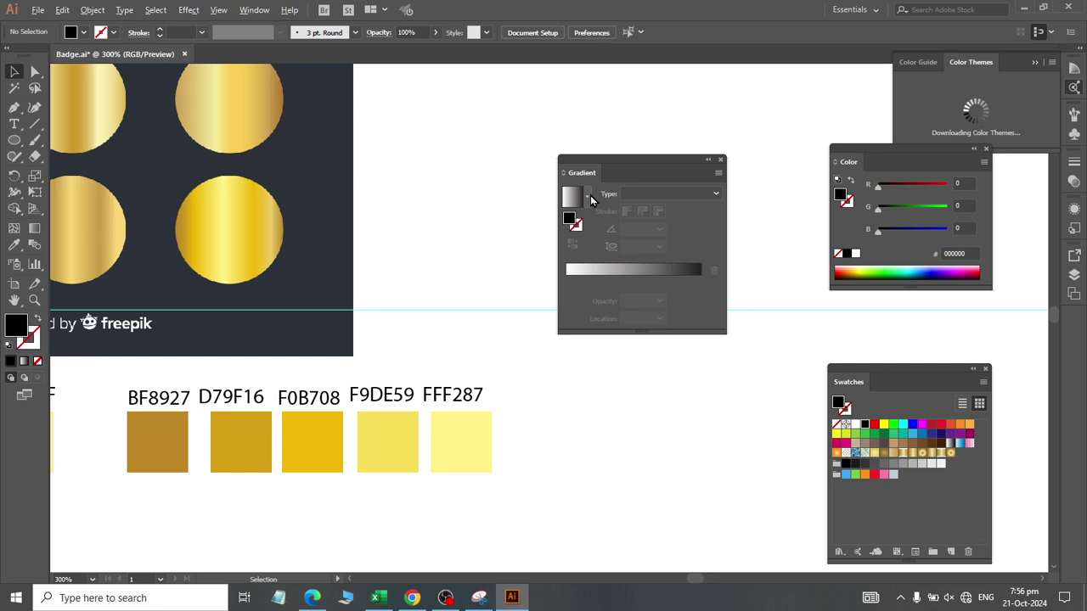
{"action": "left_click", "coordinate": [586, 195]}
{"action": "scroll", "coordinate": [583, 249], "scroll_direction": "up", "scroll_amount": 5}
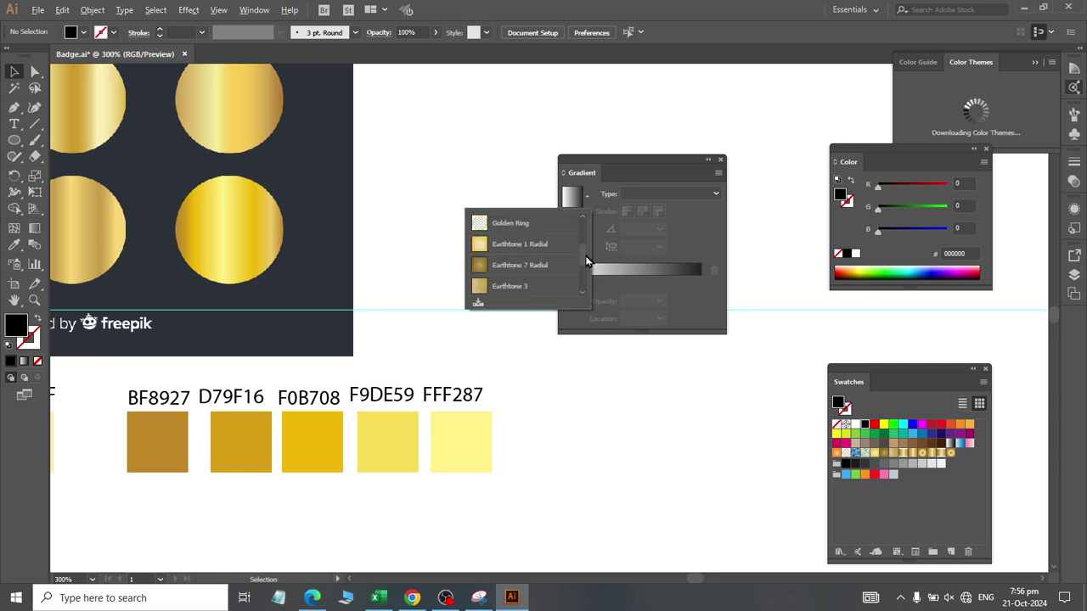
{"action": "left_click", "coordinate": [510, 243]}
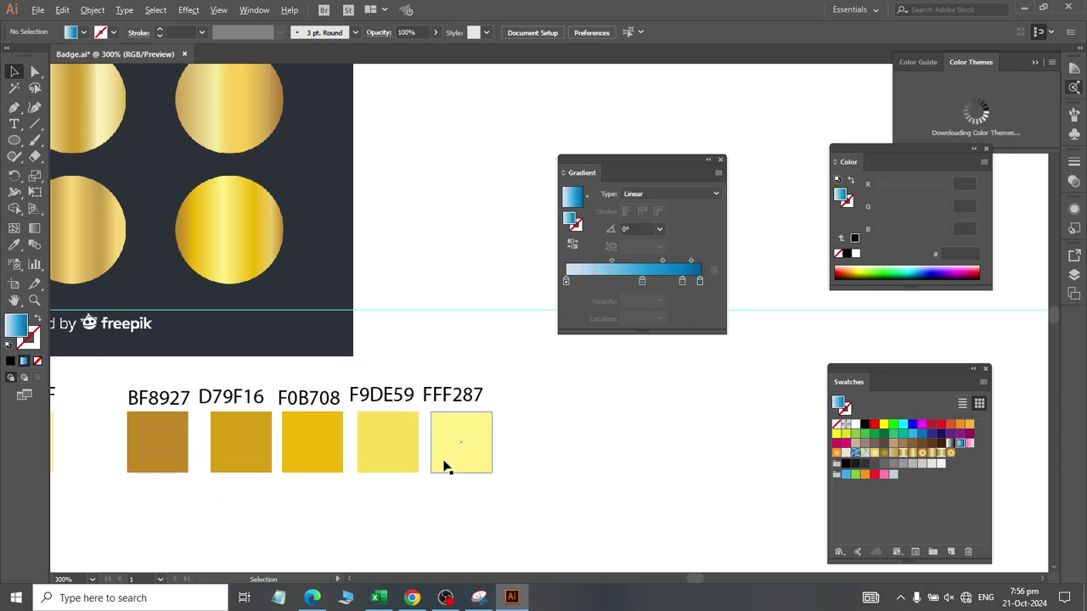
Step: Reposition the gradient's second, third and fourth stops to 14.17%, 25.13% and 36.57%, and add a fifth stop at 44.8%
{"action": "left_click_drag", "start_coordinate": [644, 283], "coordinate": [583, 282]}
{"action": "left_click_drag", "start_coordinate": [679, 283], "coordinate": [599, 282]}
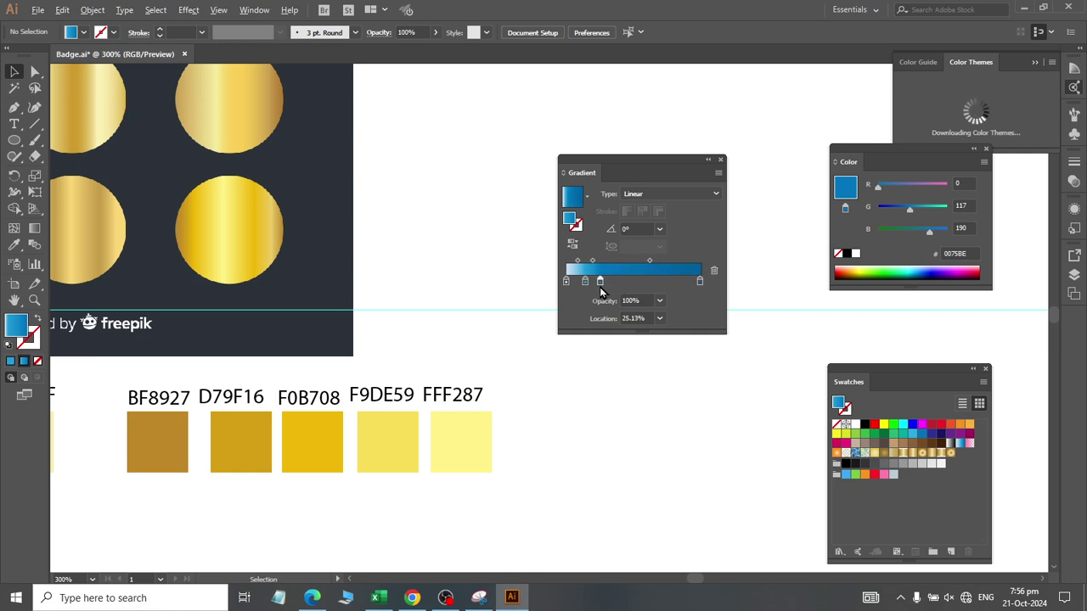
{"action": "left_click", "coordinate": [698, 282]}
{"action": "left_click_drag", "start_coordinate": [698, 283], "coordinate": [613, 284]}
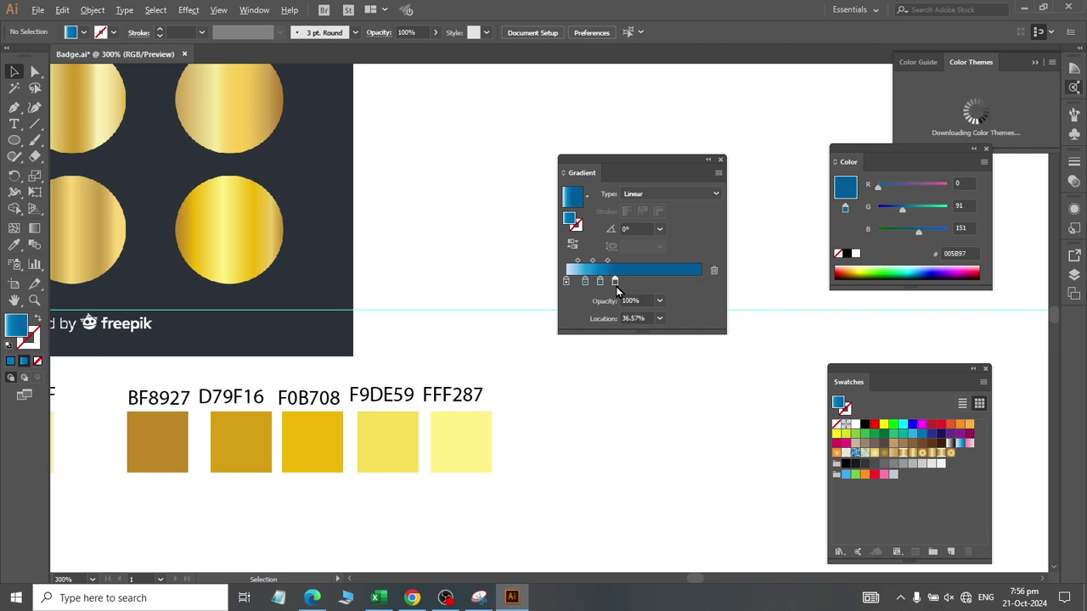
{"action": "left_click", "coordinate": [628, 282]}
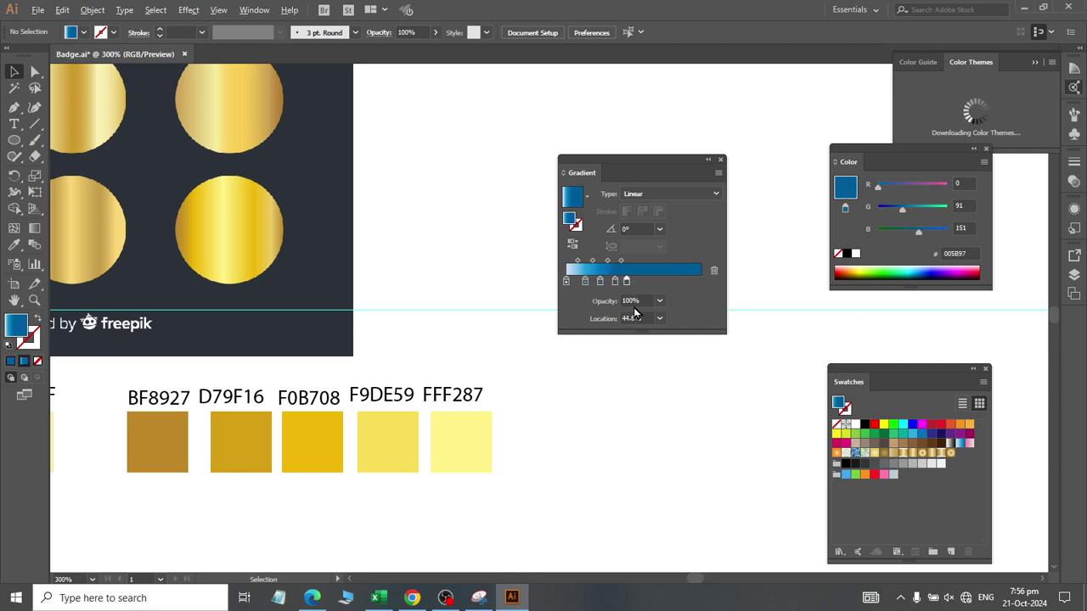
Step: Copy the BF8927 label text and paste it as the hex colour of the gradient's first stop
{"action": "left_click", "coordinate": [566, 282]}
{"action": "double_click", "coordinate": [566, 283]}
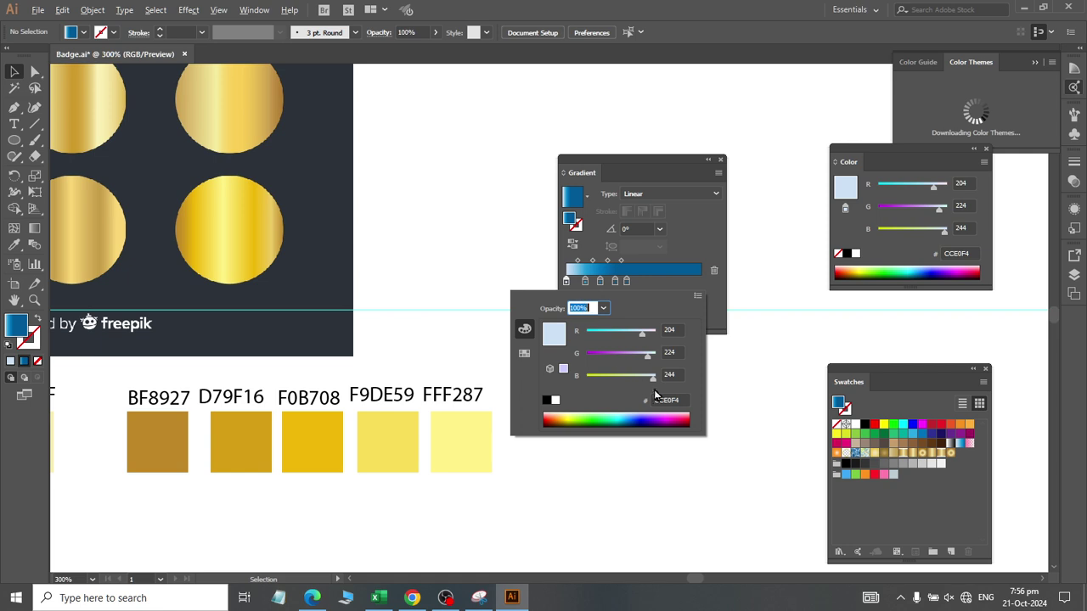
{"action": "double_click", "coordinate": [154, 398]}
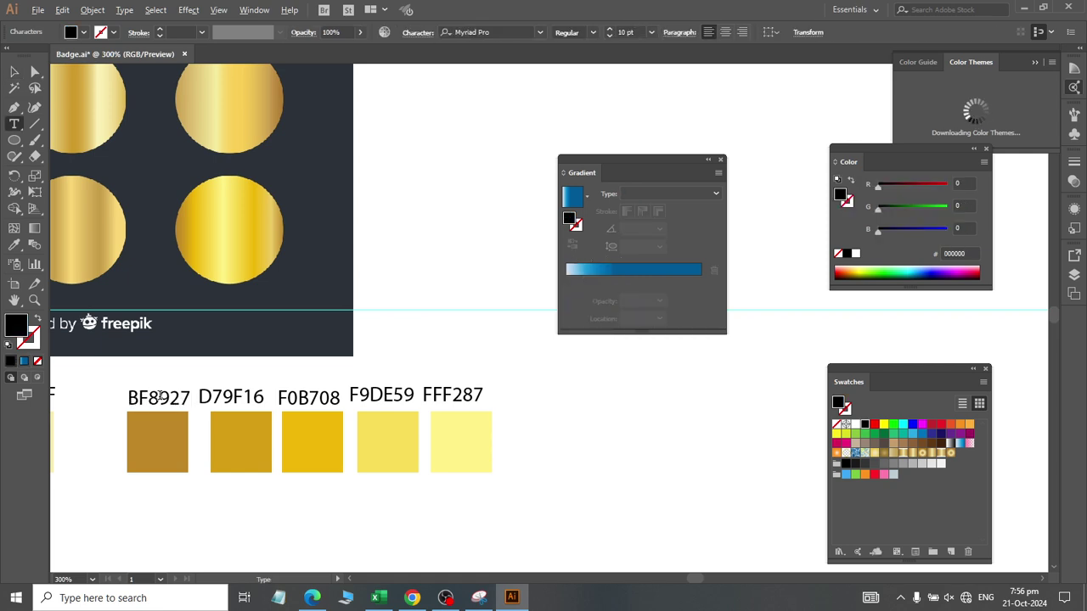
{"action": "double_click", "coordinate": [160, 396]}
{"action": "key", "text": "ctrl+c"}
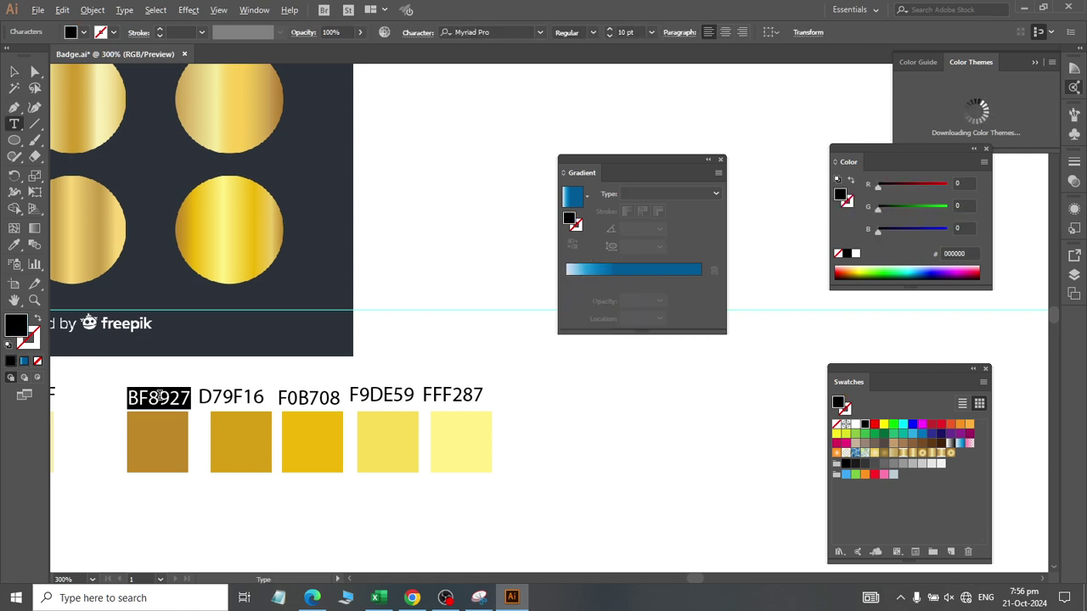
{"action": "left_click", "coordinate": [593, 269]}
{"action": "double_click", "coordinate": [566, 281]}
{"action": "left_click", "coordinate": [675, 400]}
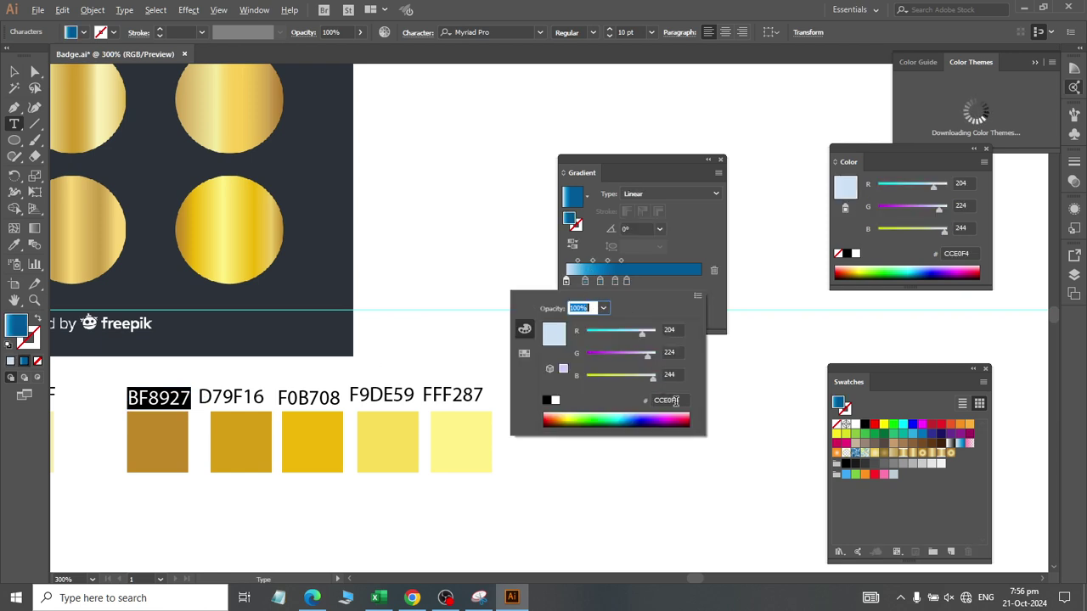
{"action": "key", "text": "ctrl+v"}
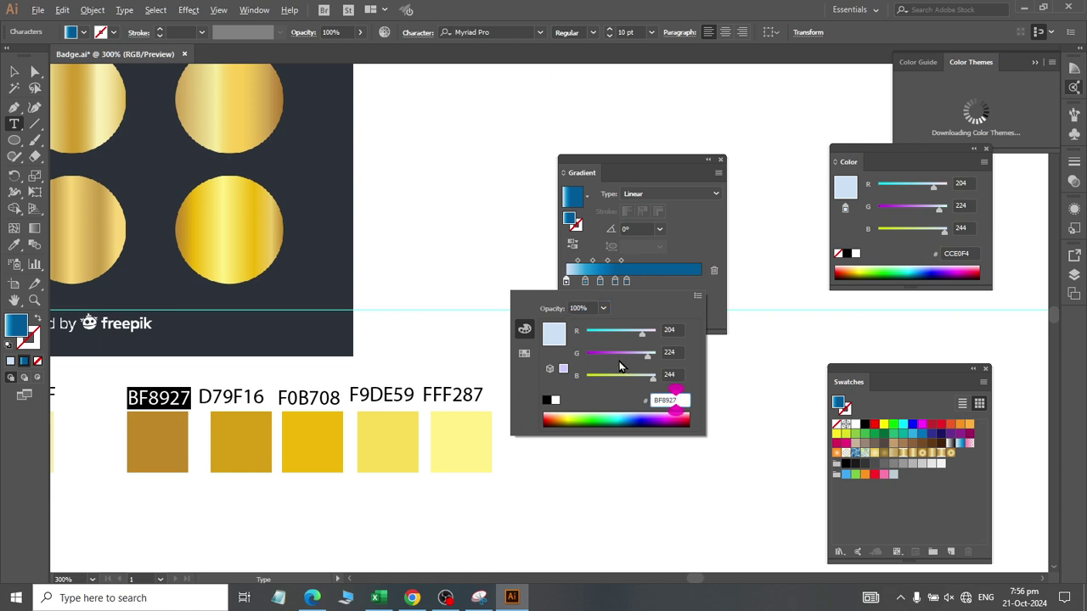
{"action": "key", "text": "Return"}
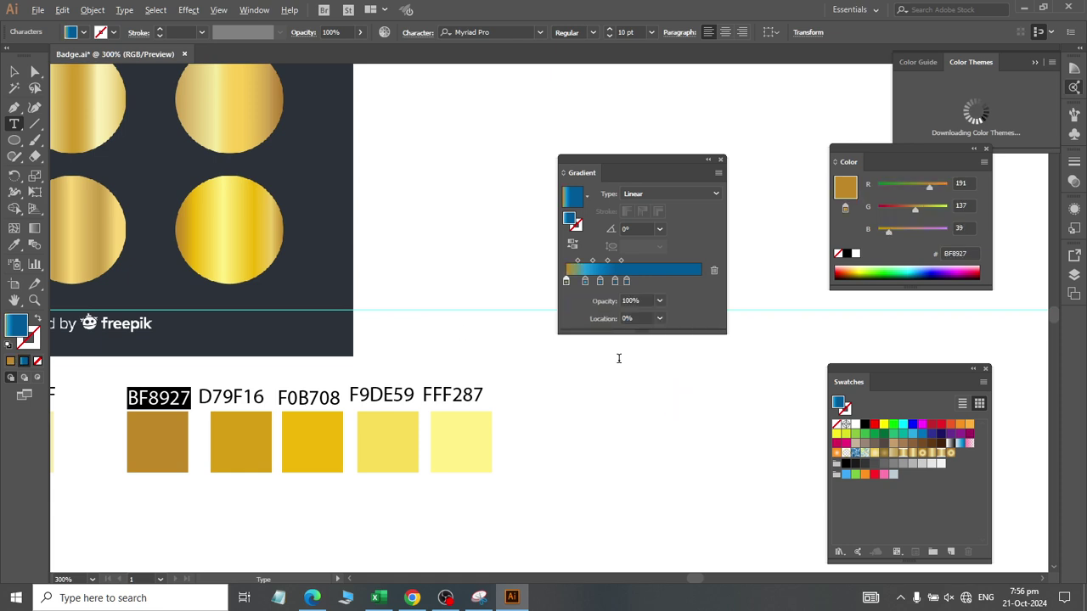
Step: Copy the D79F16 label text and paste it as the hex colour of the gradient's second stop
{"action": "double_click", "coordinate": [229, 396]}
{"action": "key", "text": "ctrl+c"}
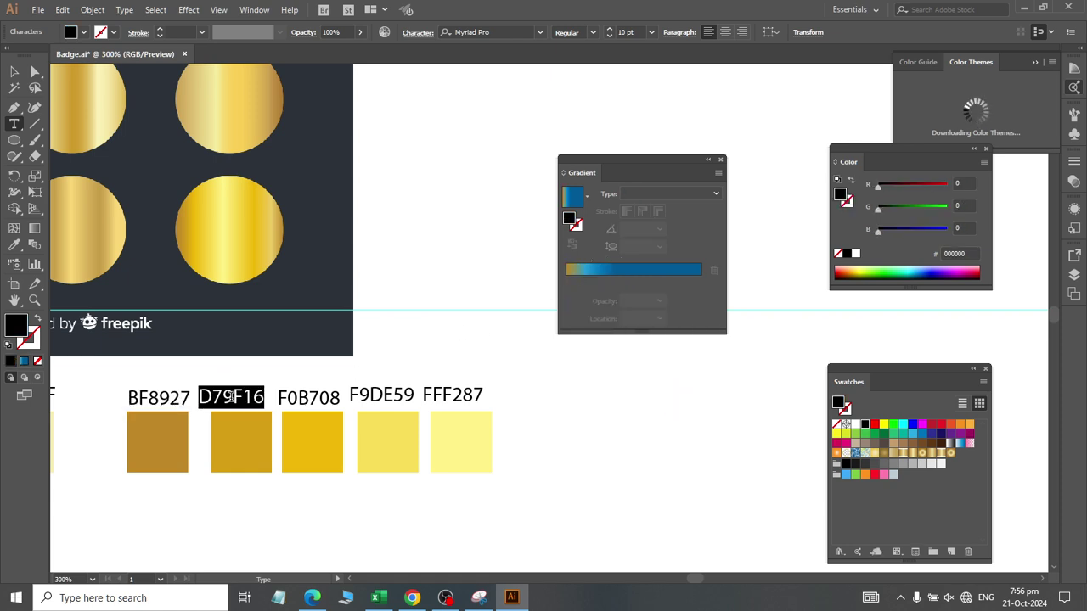
{"action": "left_click", "coordinate": [612, 270]}
{"action": "double_click", "coordinate": [585, 281]}
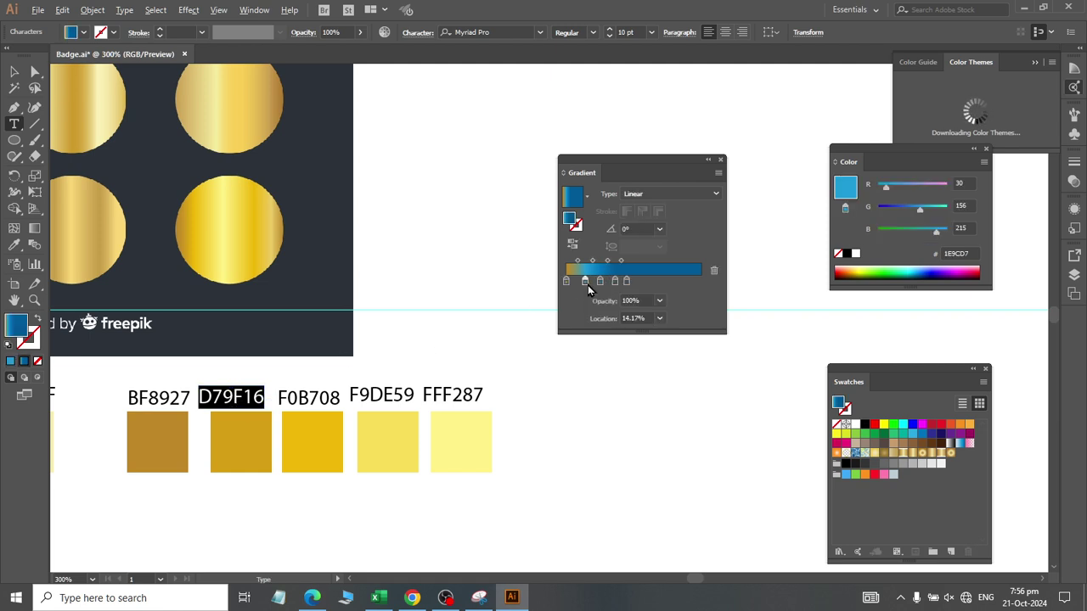
{"action": "left_click", "coordinate": [666, 400]}
{"action": "key", "text": "ctrl+v"}
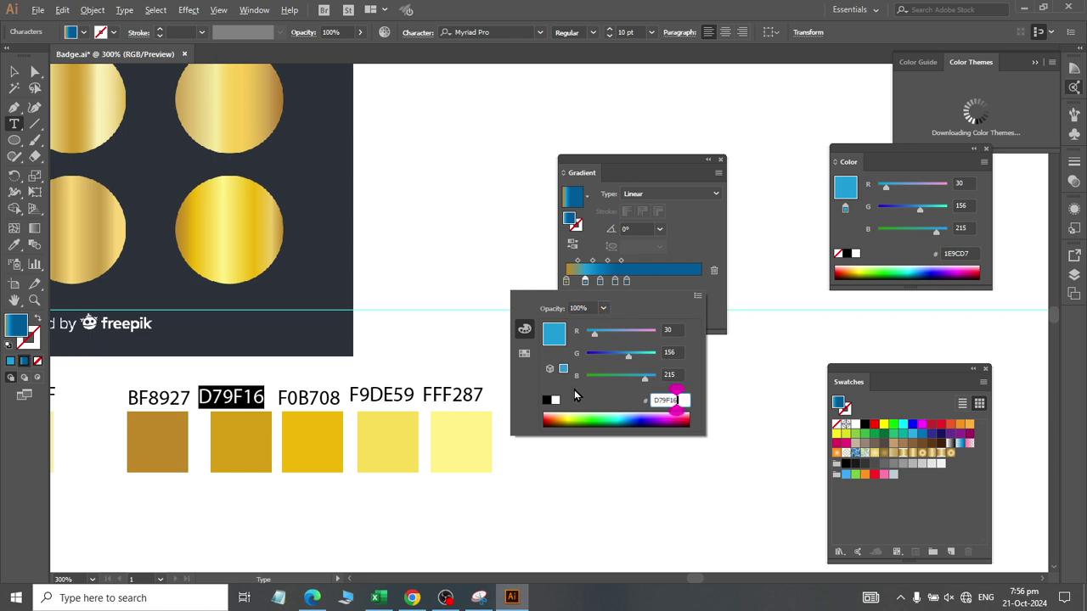
{"action": "key", "text": "Return"}
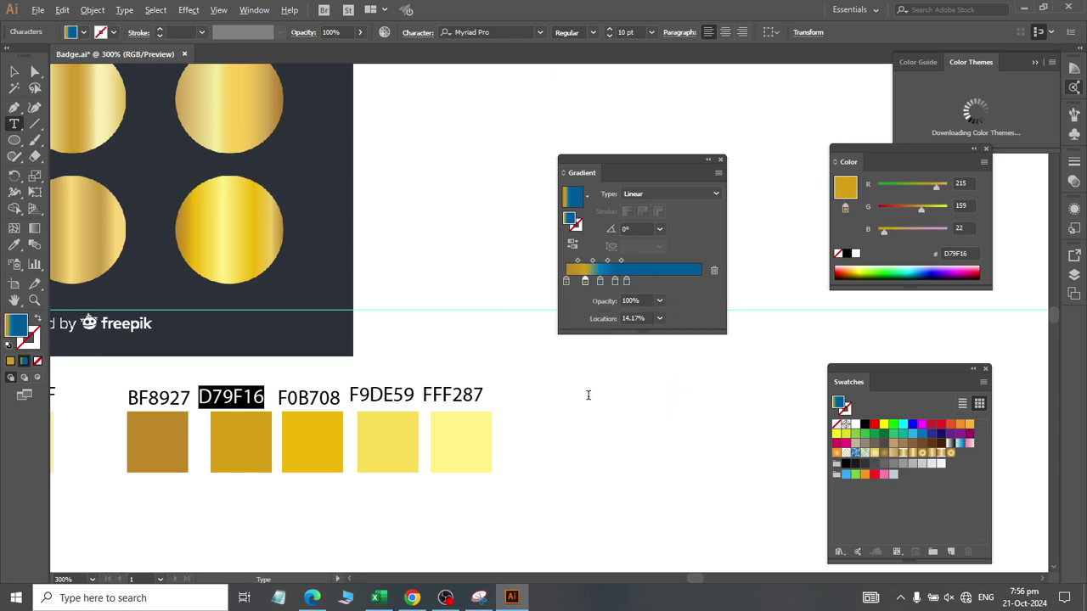
Step: Copy the F0B708 label text and paste it as the hex colour of the gradient's third stop
{"action": "double_click", "coordinate": [312, 398]}
{"action": "key", "text": "ctrl+c"}
{"action": "left_click", "coordinate": [609, 271]}
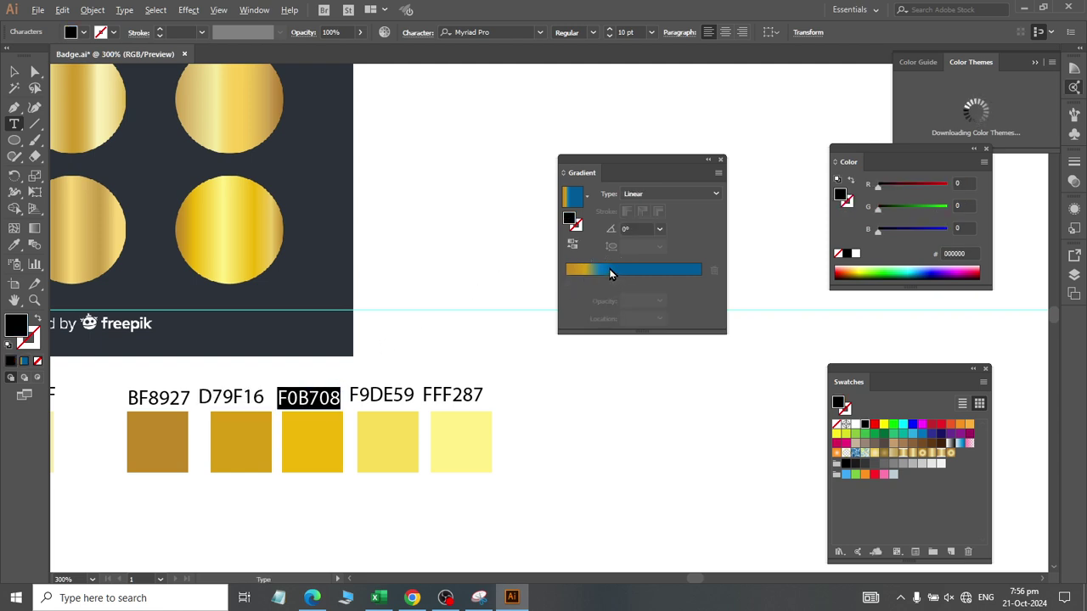
{"action": "double_click", "coordinate": [600, 281]}
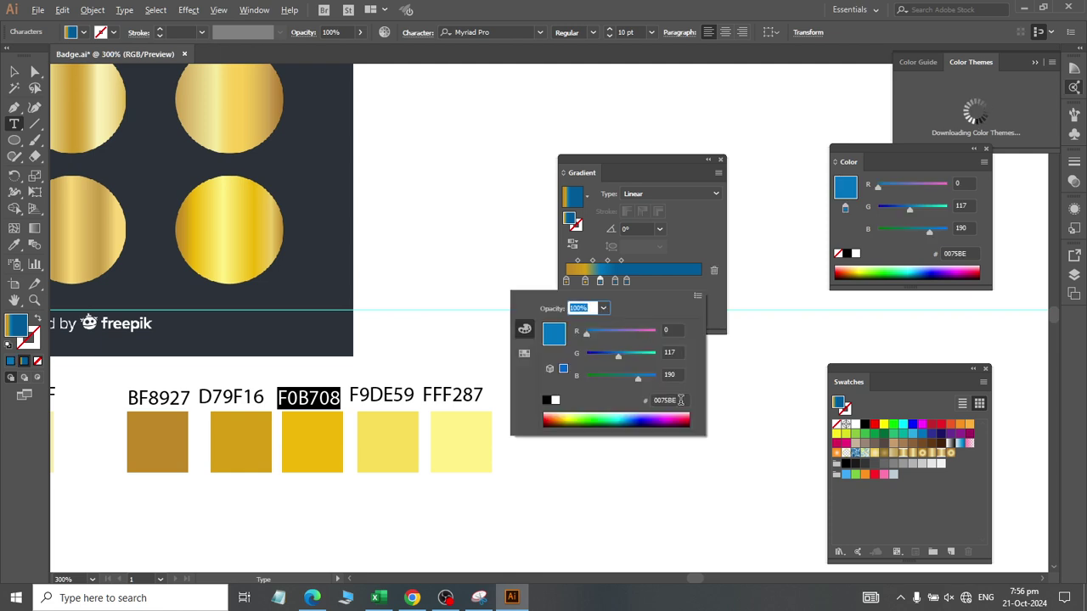
{"action": "left_click_drag", "start_coordinate": [683, 400], "coordinate": [580, 398]}
{"action": "key", "text": "ctrl+v"}
{"action": "key", "text": "Return"}
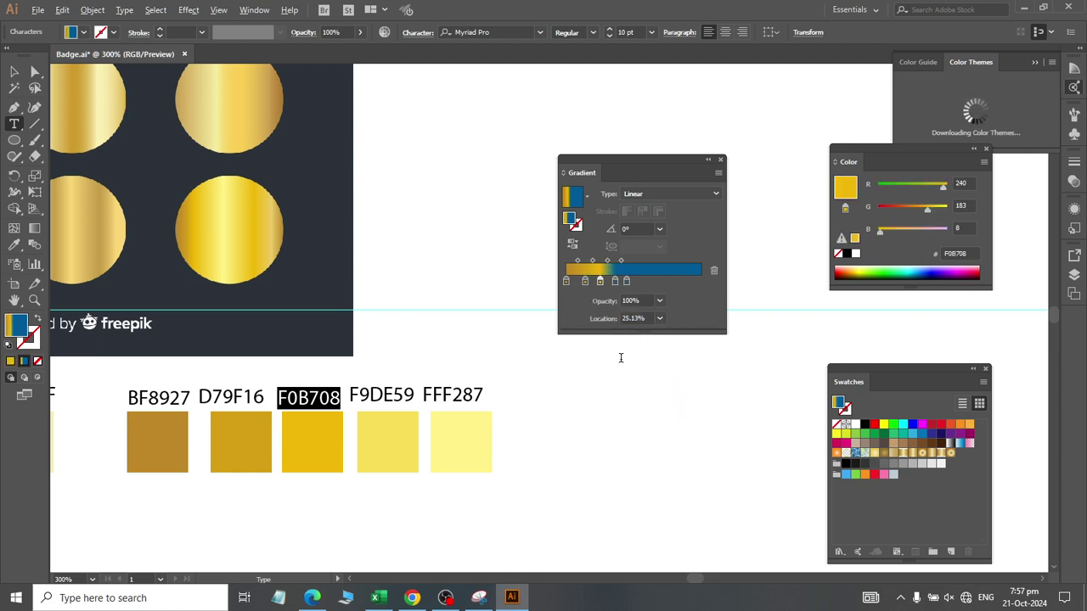
Step: Copy the F9DE59 label text and paste it as the hex colour of the gradient's fourth stop
{"action": "double_click", "coordinate": [395, 395]}
{"action": "key", "text": "ctrl+c"}
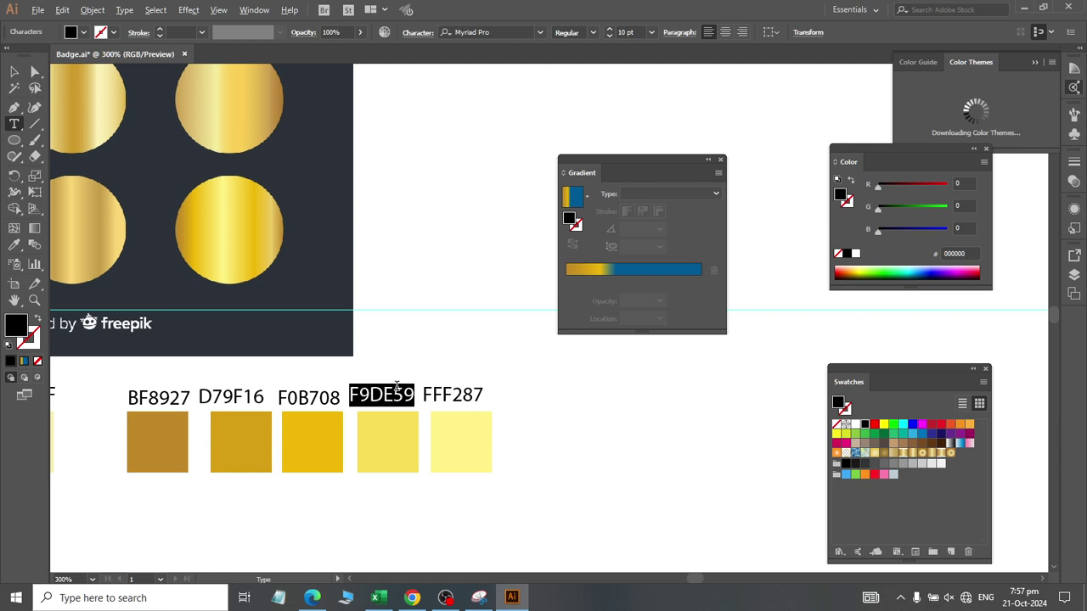
{"action": "left_click", "coordinate": [625, 282]}
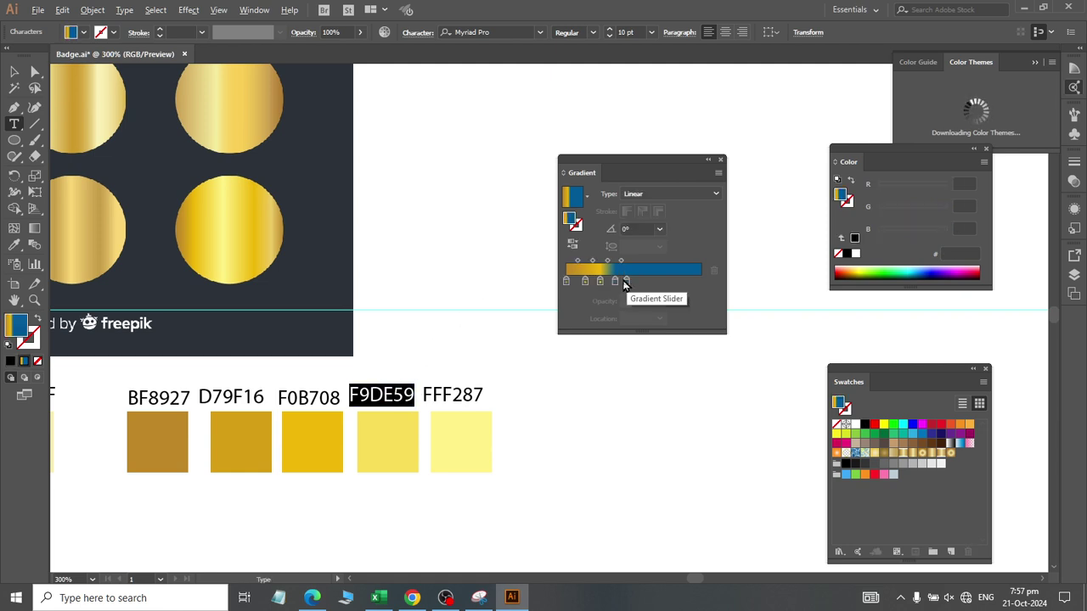
{"action": "double_click", "coordinate": [615, 281]}
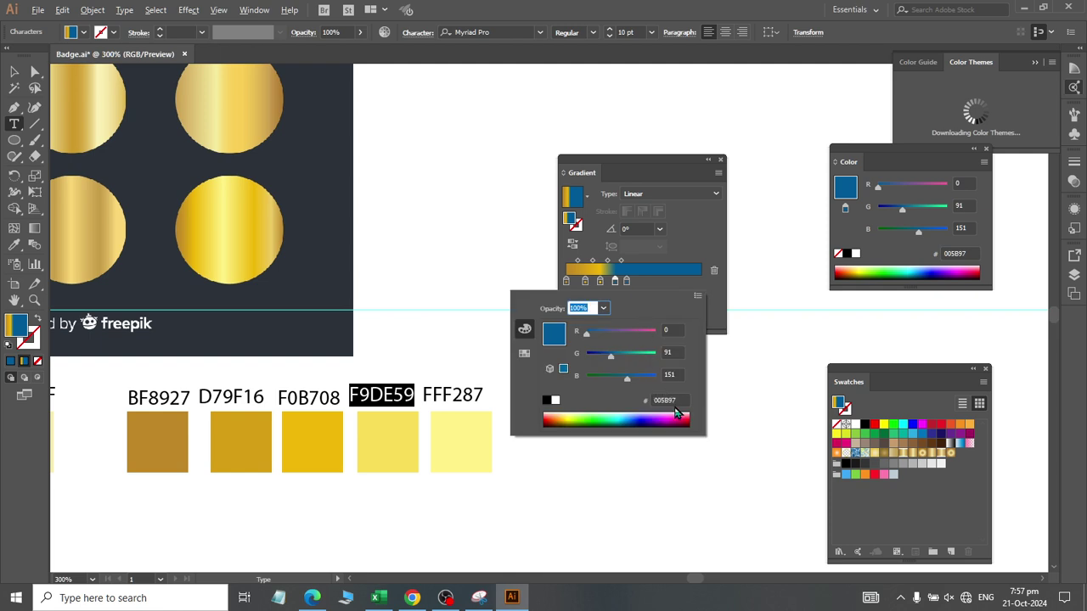
{"action": "left_click", "coordinate": [669, 400]}
{"action": "key", "text": "ctrl+v"}
{"action": "key", "text": "Return"}
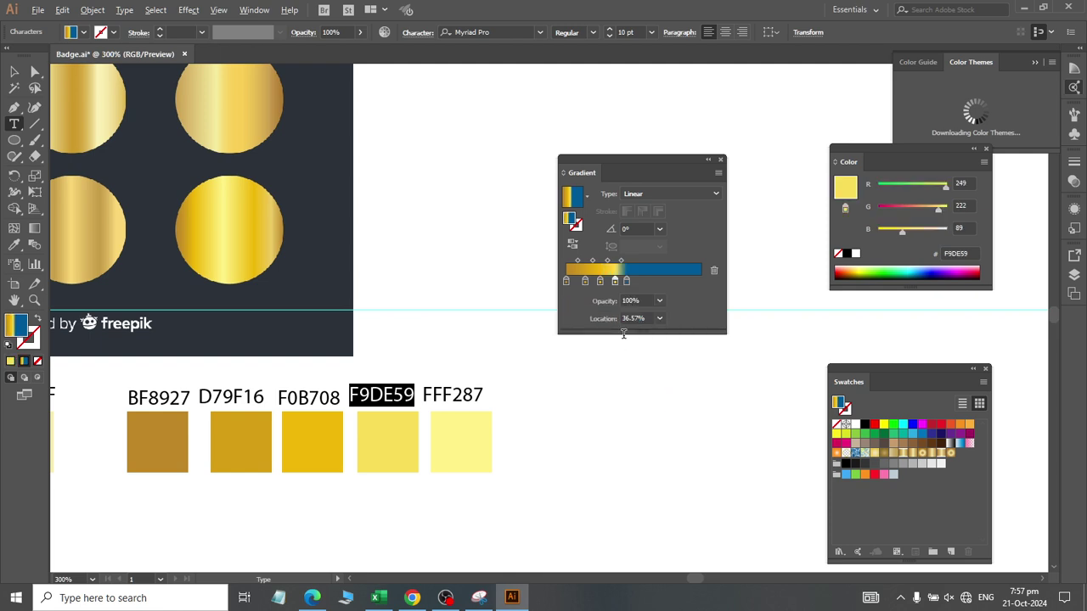
Step: Copy the FFF287 label text and paste it as the hex colour of the gradient's fifth stop
{"action": "double_click", "coordinate": [453, 395]}
{"action": "key", "text": "ctrl+c"}
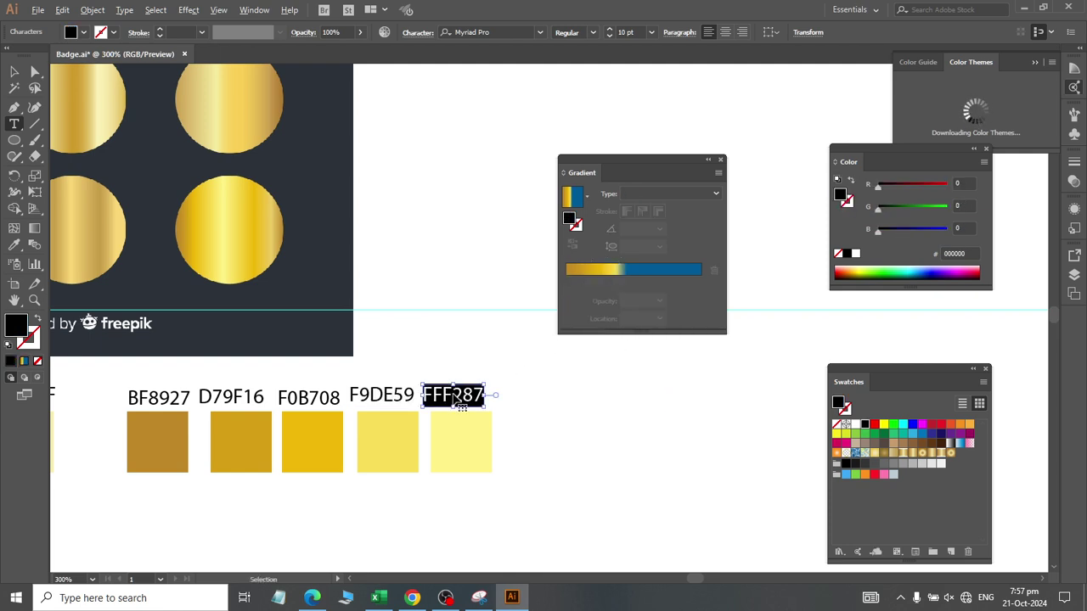
{"action": "double_click", "coordinate": [627, 281]}
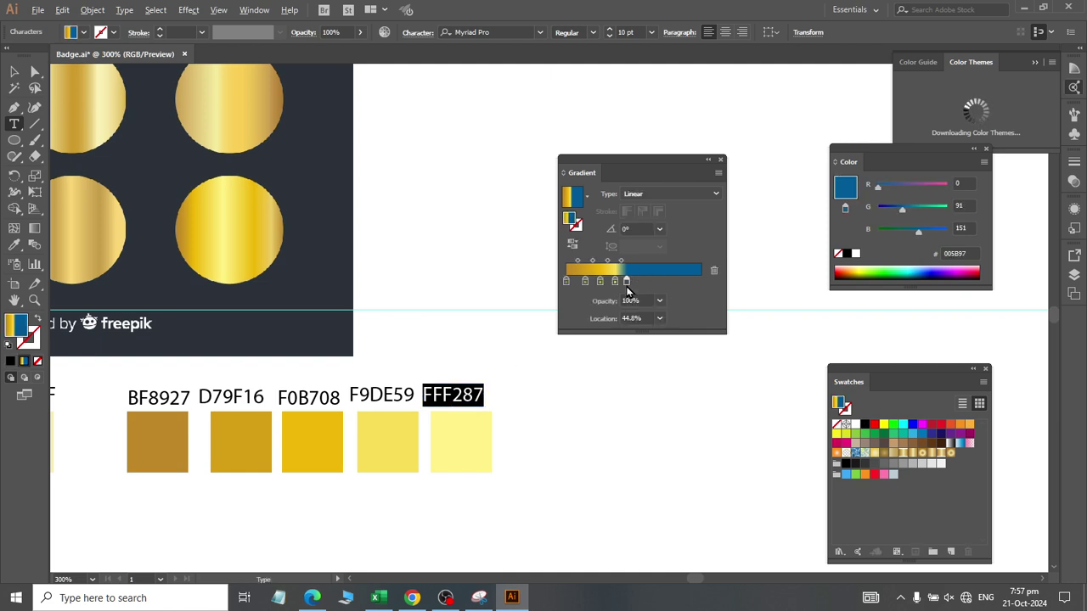
{"action": "left_click", "coordinate": [679, 400]}
{"action": "key", "text": "ctrl+v"}
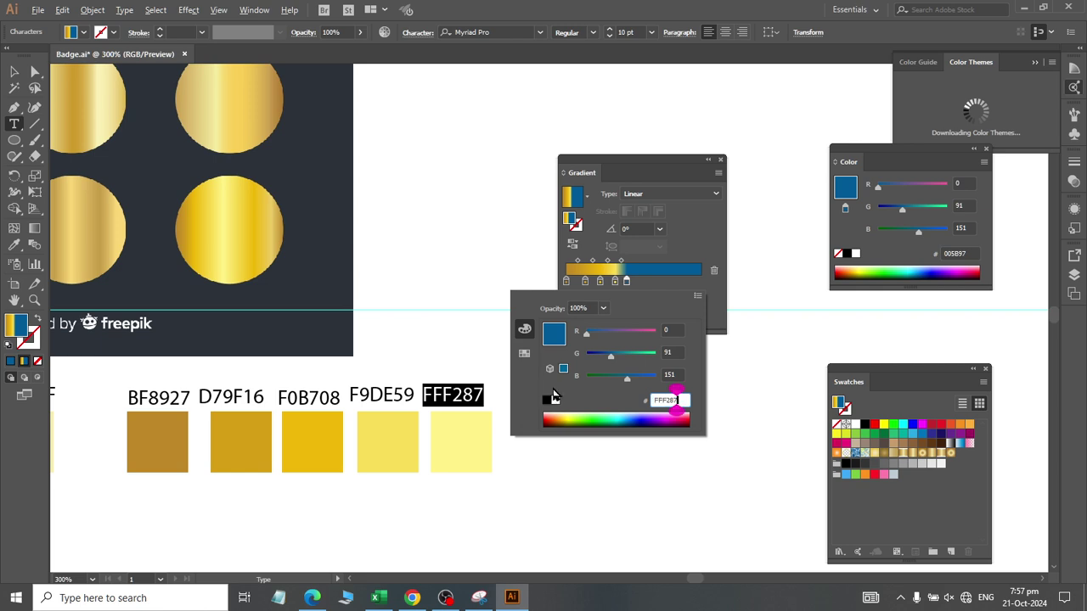
{"action": "key", "text": "Return"}
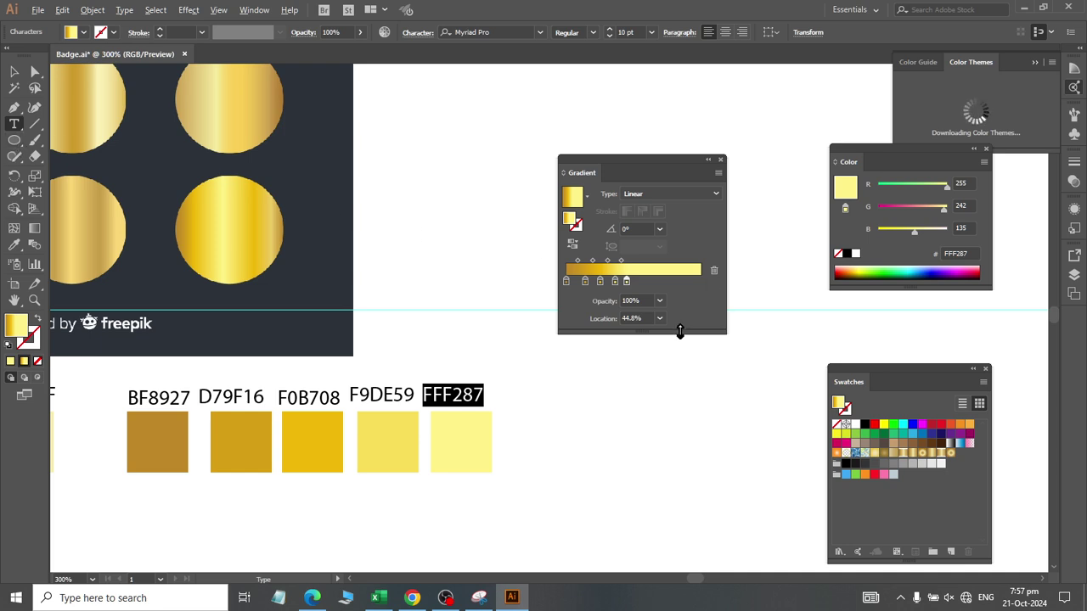
Step: Draw a rectangle about 42 by 34 px with the new gold gradient fill to the right of the FFF287 square
{"action": "left_click", "coordinate": [13, 145]}
{"action": "left_click_drag", "start_coordinate": [14, 152], "coordinate": [81, 139]}
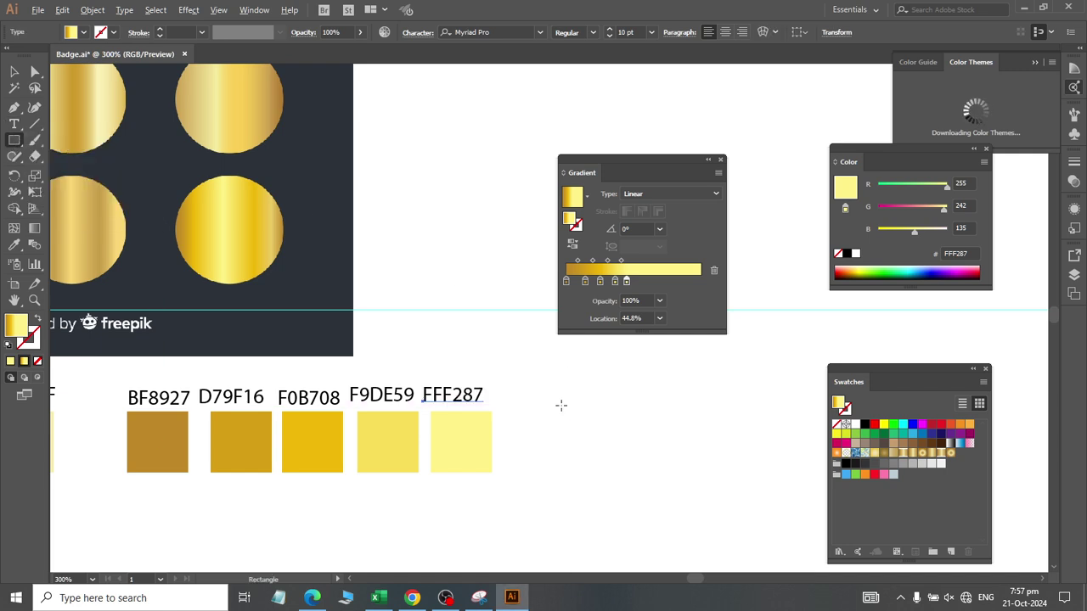
{"action": "left_click_drag", "start_coordinate": [557, 405], "coordinate": [643, 472]}
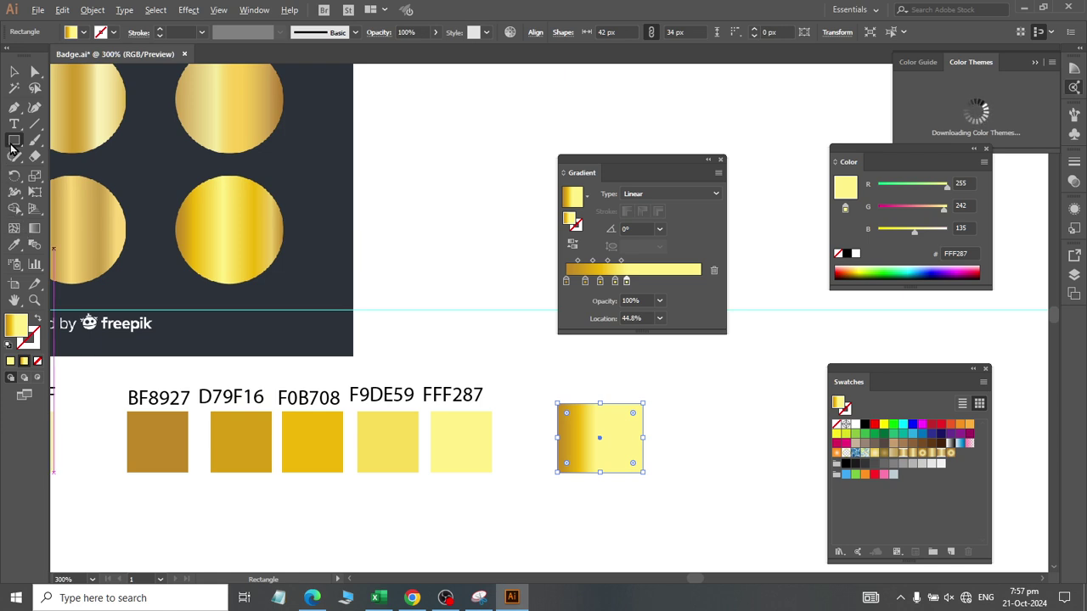
Step: Draw a circle about 38 px wide beside the gradient rectangle and a rectangle about 80 by 22 px below them
{"action": "left_click_drag", "start_coordinate": [14, 141], "coordinate": [72, 172]}
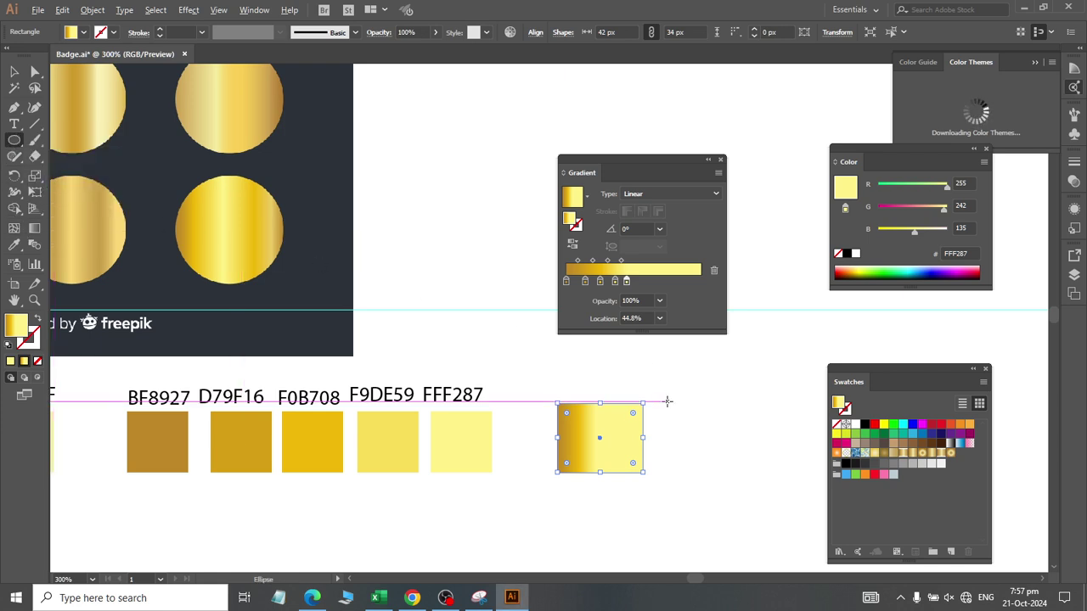
{"action": "left_click_drag", "start_coordinate": [668, 401], "coordinate": [745, 479]}
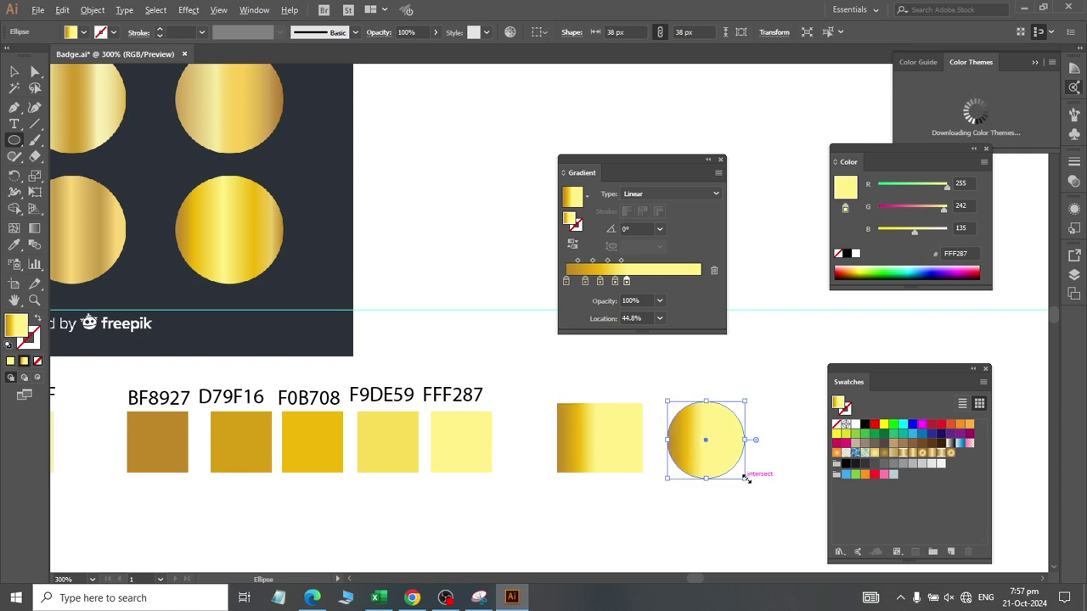
{"action": "left_click_drag", "start_coordinate": [14, 141], "coordinate": [50, 146]}
{"action": "left_click_drag", "start_coordinate": [565, 502], "coordinate": [728, 545]}
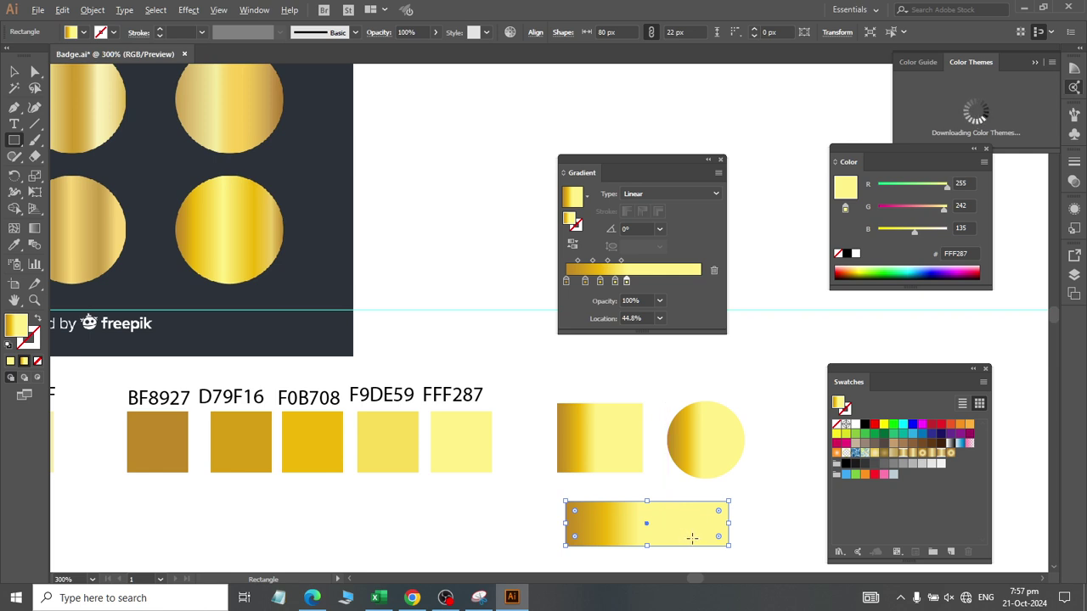
Step: Save the fill of the 42 by 34 px gradient rectangle as a new swatch named Gold3
{"action": "left_click", "coordinate": [15, 72]}
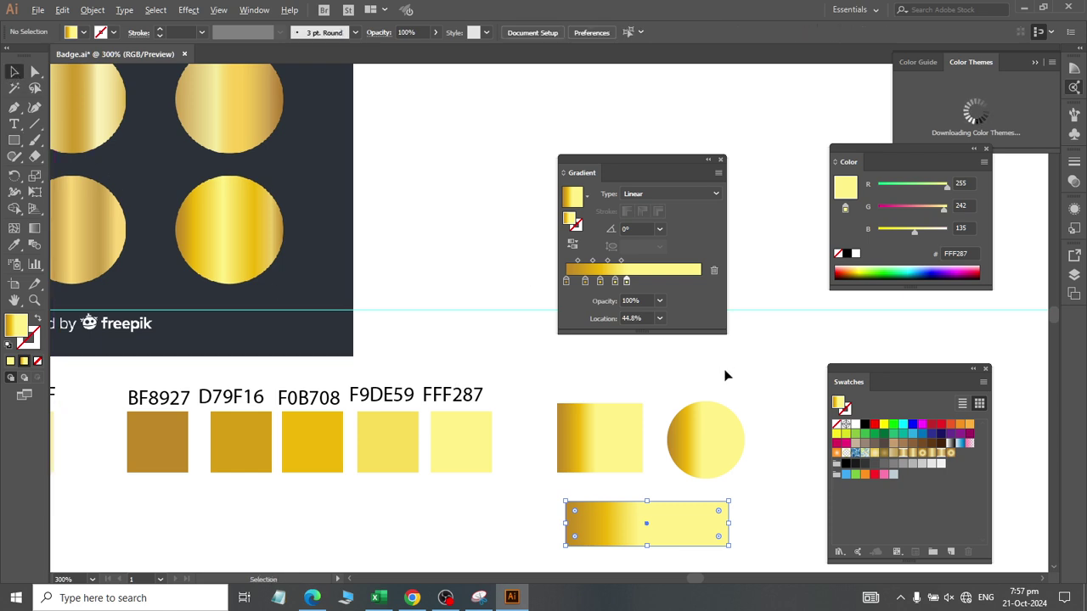
{"action": "left_click", "coordinate": [606, 429]}
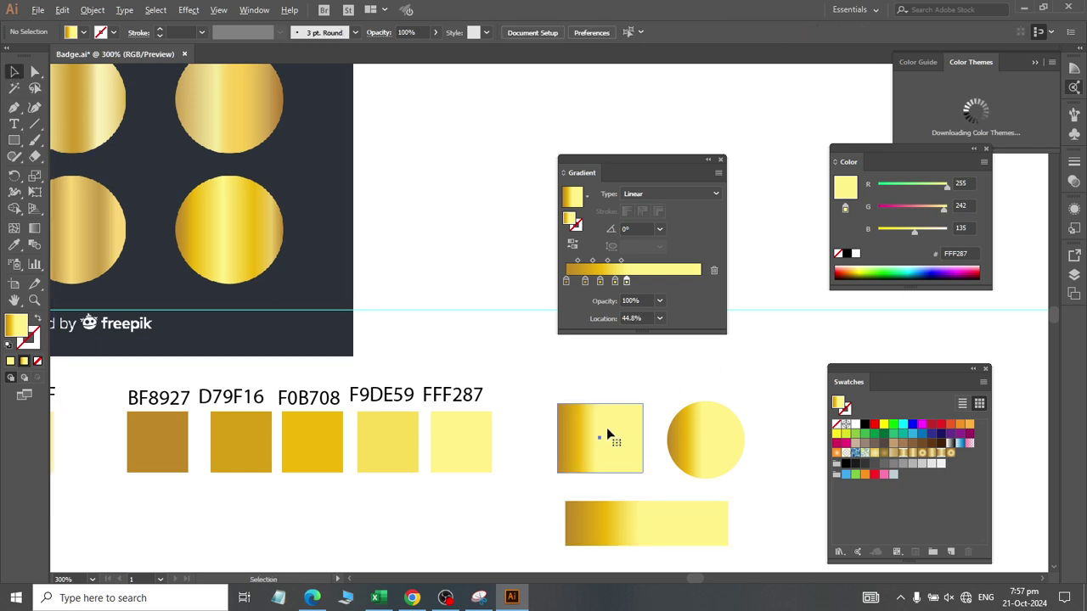
{"action": "left_click", "coordinate": [984, 382]}
{"action": "left_click", "coordinate": [824, 211]}
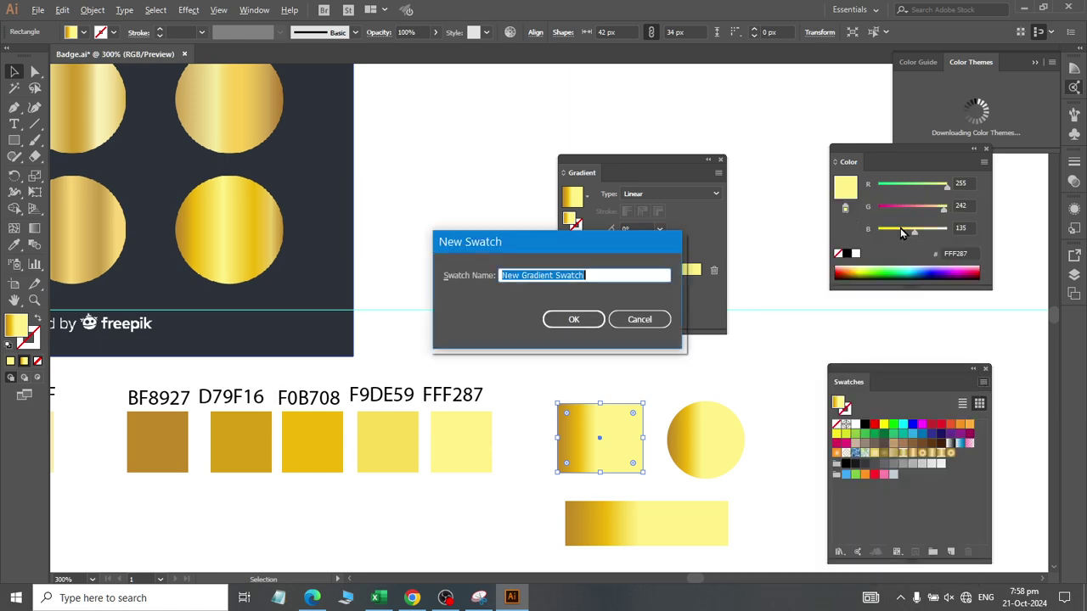
{"action": "type", "text": "Gold"}
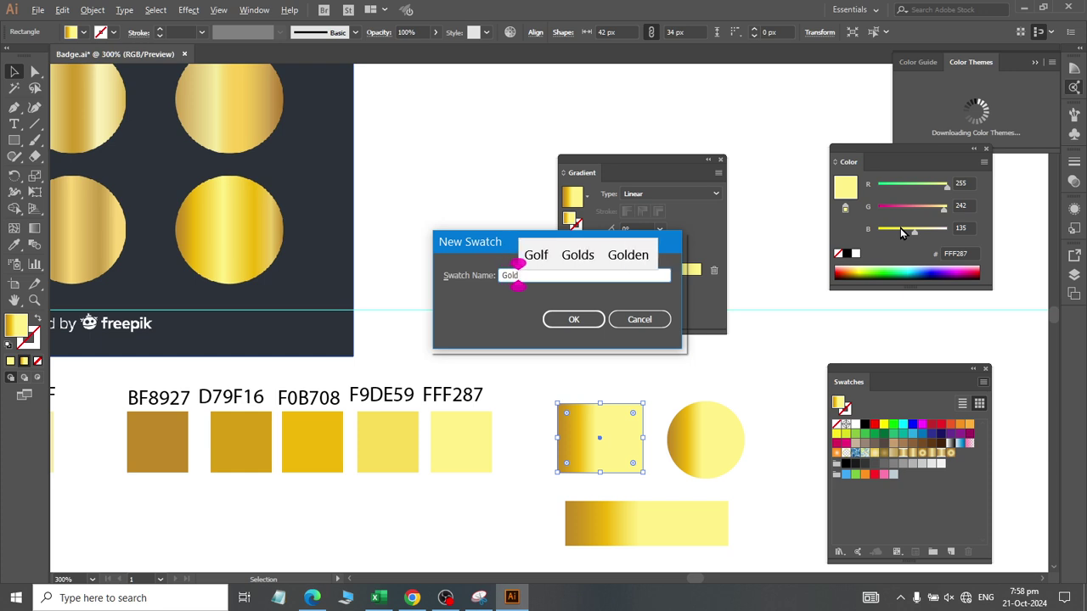
{"action": "type", "text": "3"}
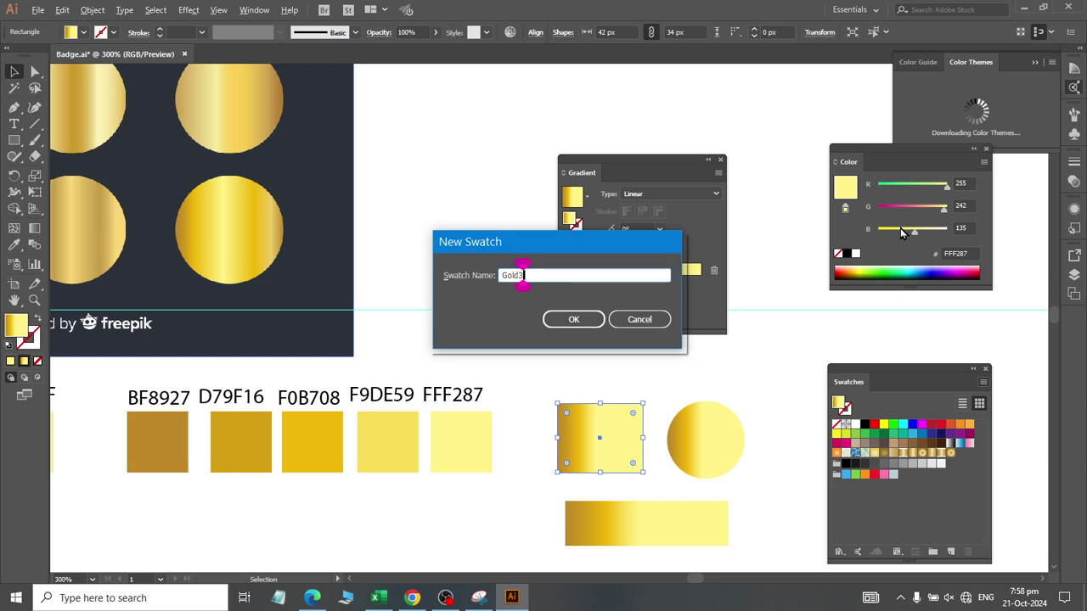
{"action": "key", "text": "Return"}
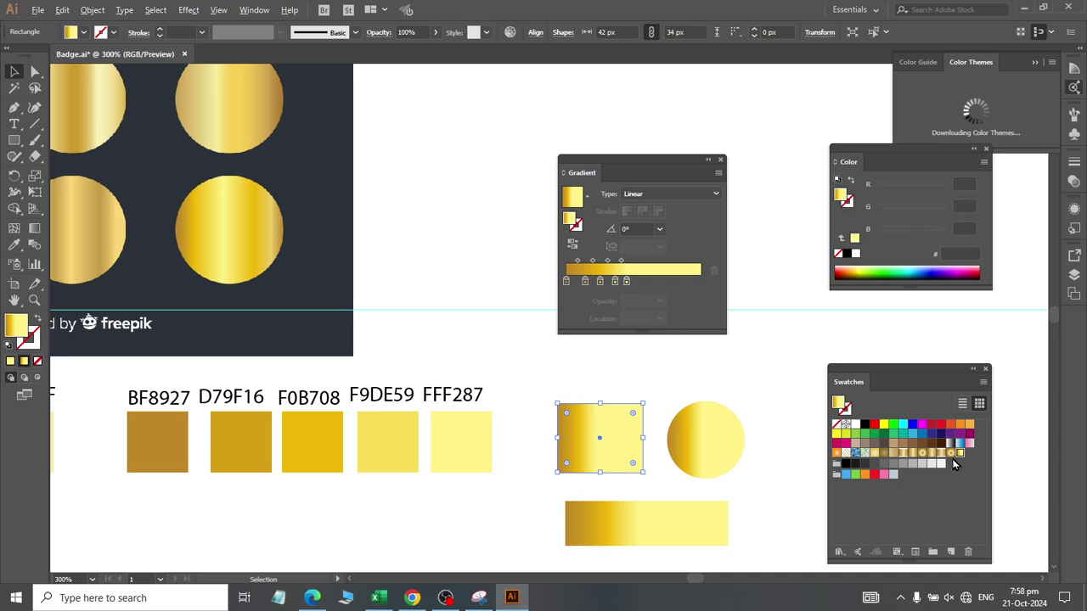
Step: Change the gradient type of the gold circle's fill to Radial
{"action": "left_click", "coordinate": [705, 440]}
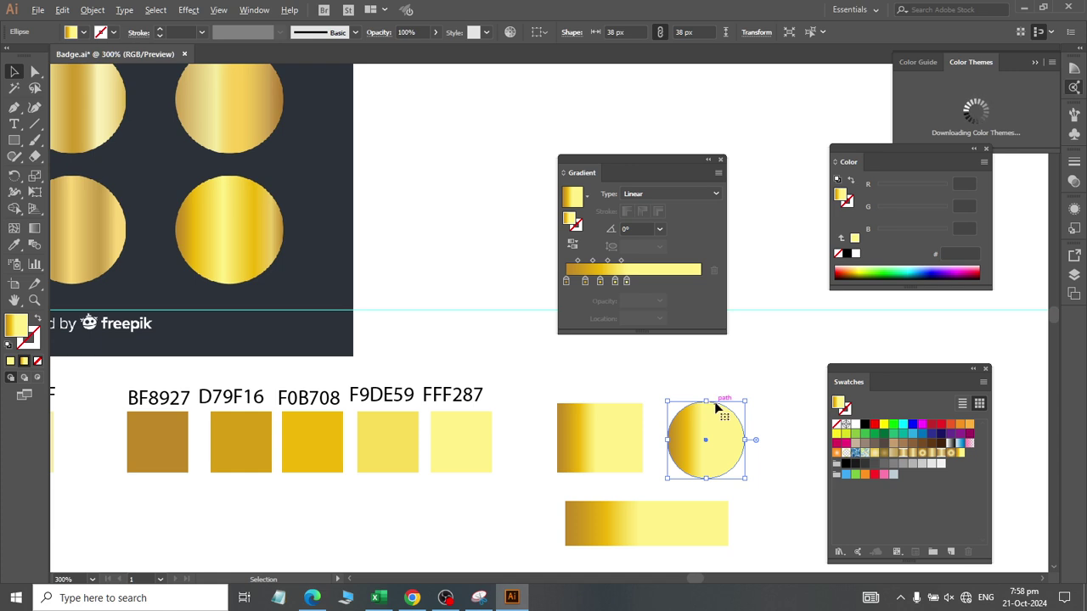
{"action": "left_click", "coordinate": [639, 194]}
{"action": "left_click", "coordinate": [652, 219]}
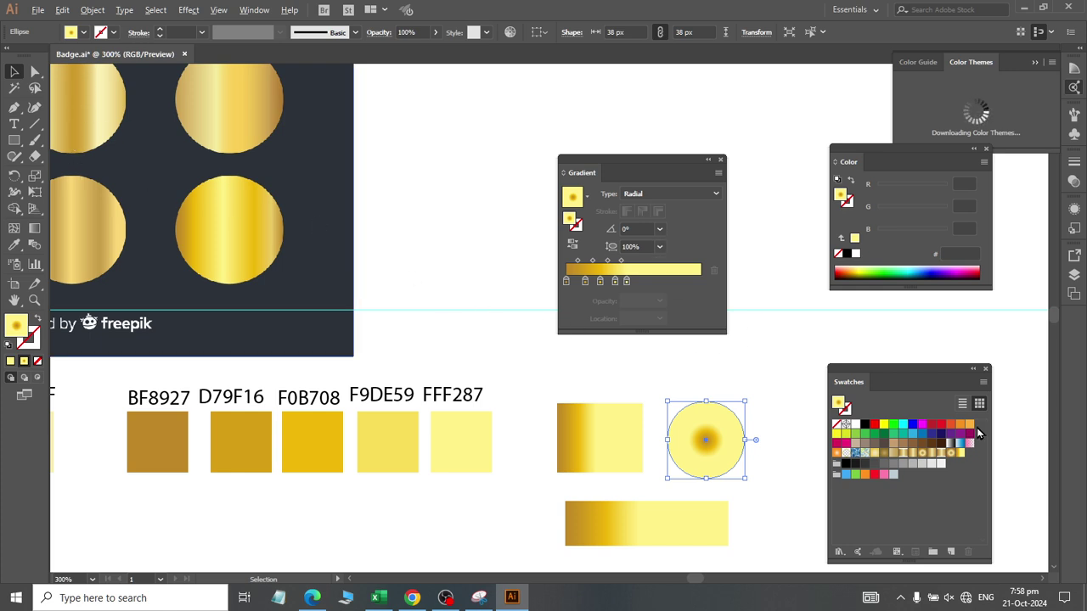
Step: Save the circle's radial gradient as a new swatch named Gold and show the swatches as large thumbnails
{"action": "left_click", "coordinate": [984, 381]}
{"action": "left_click", "coordinate": [880, 211]}
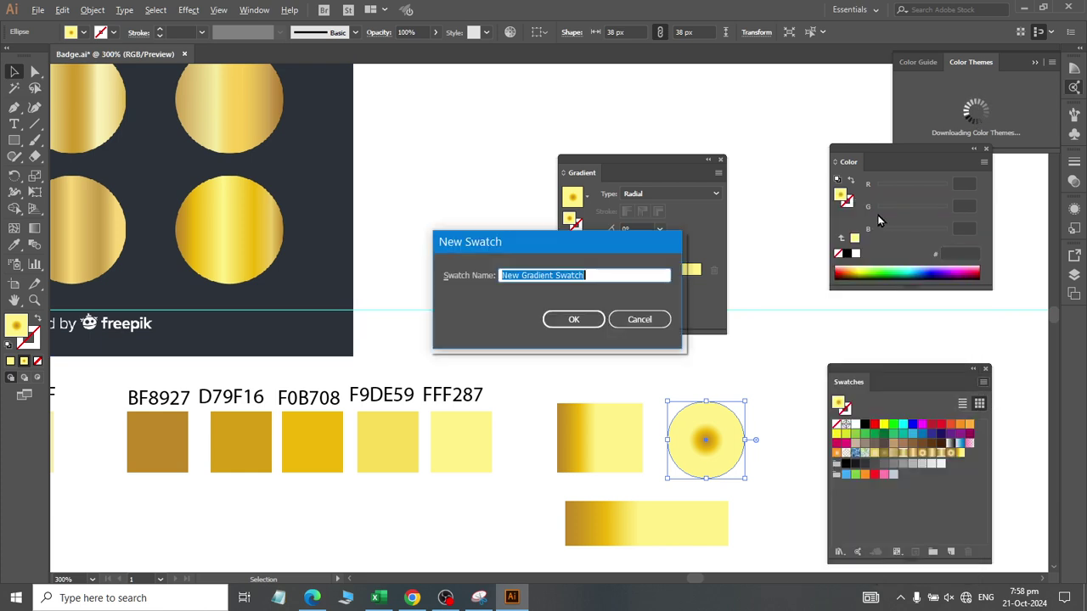
{"action": "type", "text": "Gold"}
{"action": "key", "text": "Return"}
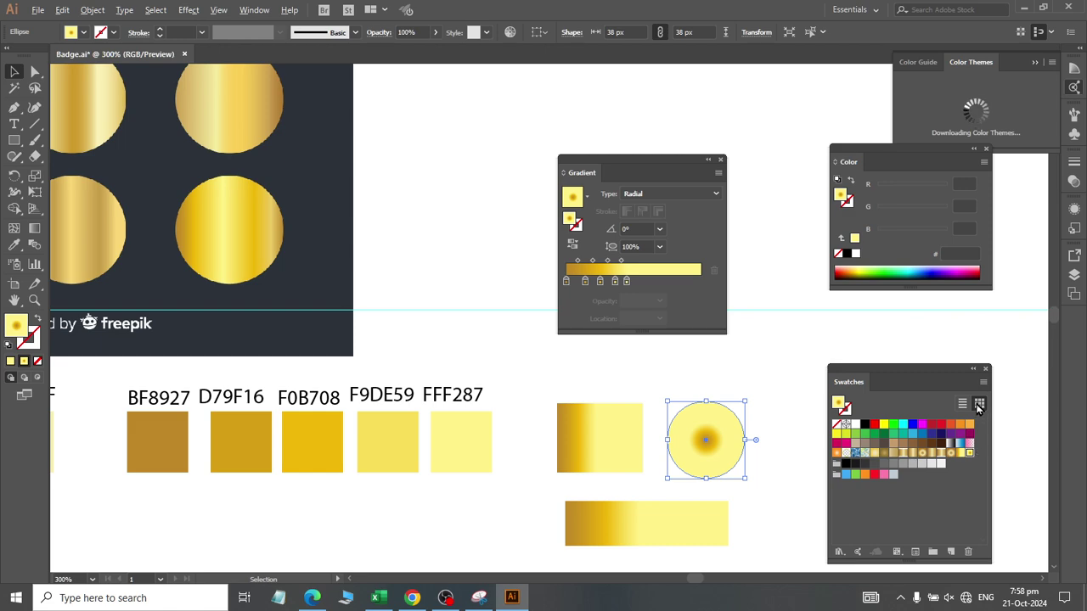
{"action": "left_click", "coordinate": [984, 382]}
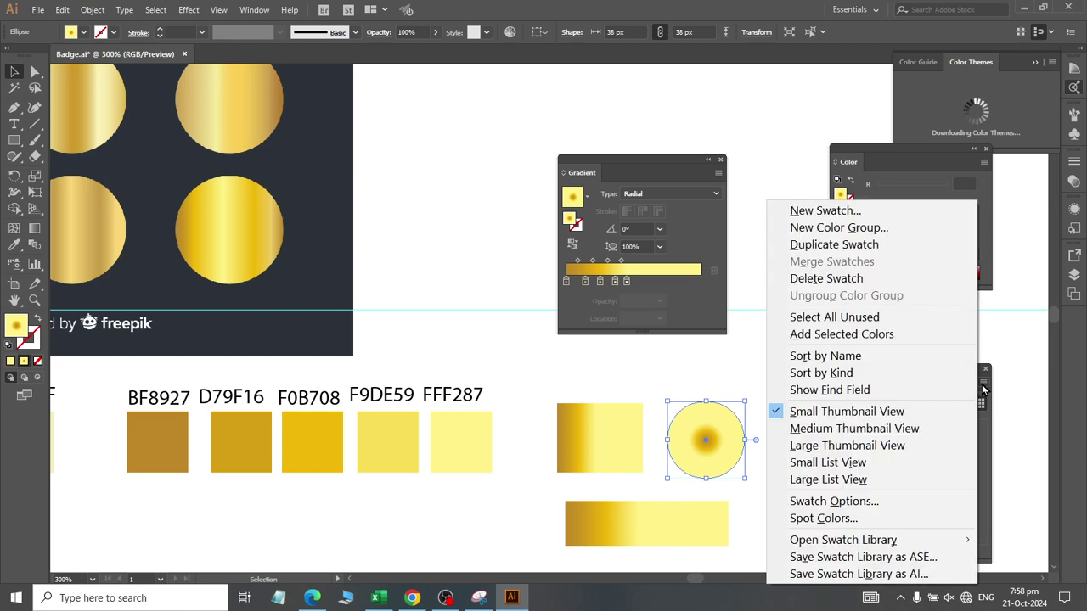
{"action": "left_click", "coordinate": [941, 446]}
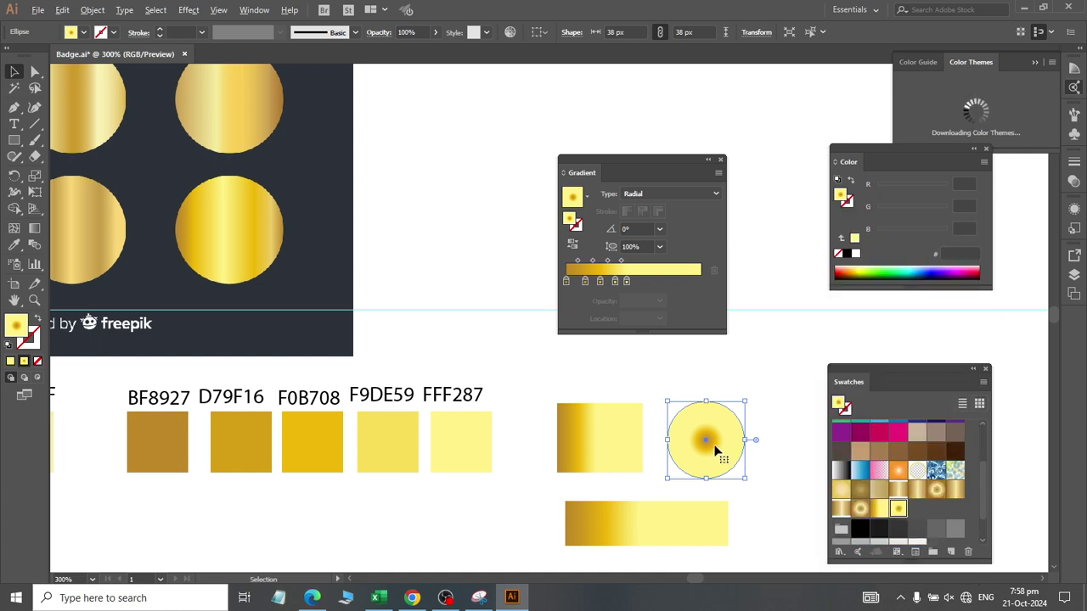
Step: Mirror the long rectangle's gradient by duplicating stops F9DE59, F0B708, D79F16 and BF8927 to about 58%, 71%, 86% and 100%
{"action": "left_click", "coordinate": [643, 530]}
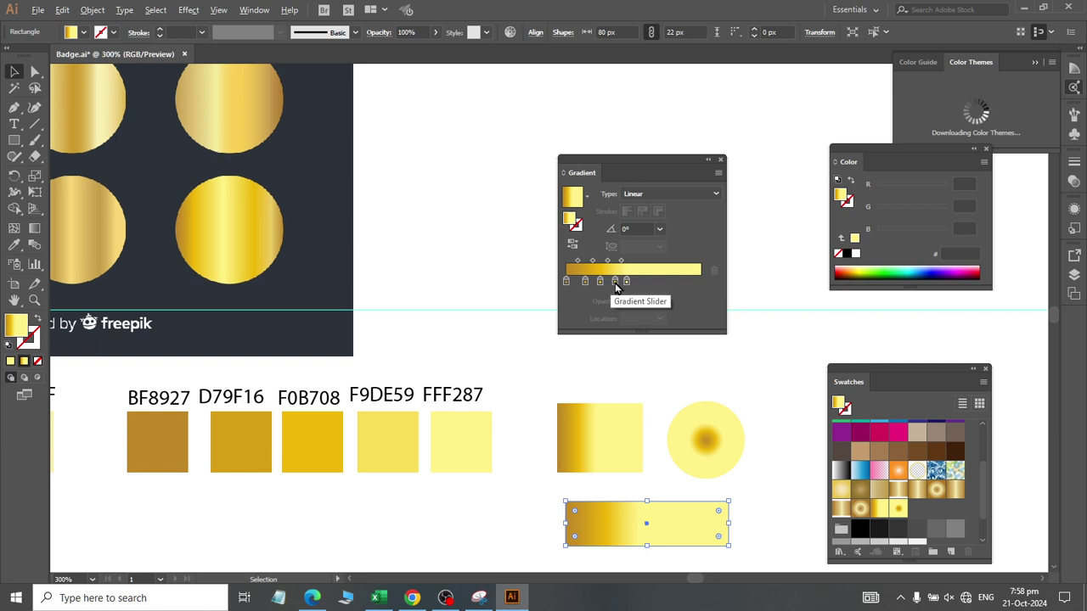
{"action": "left_click", "coordinate": [644, 281]}
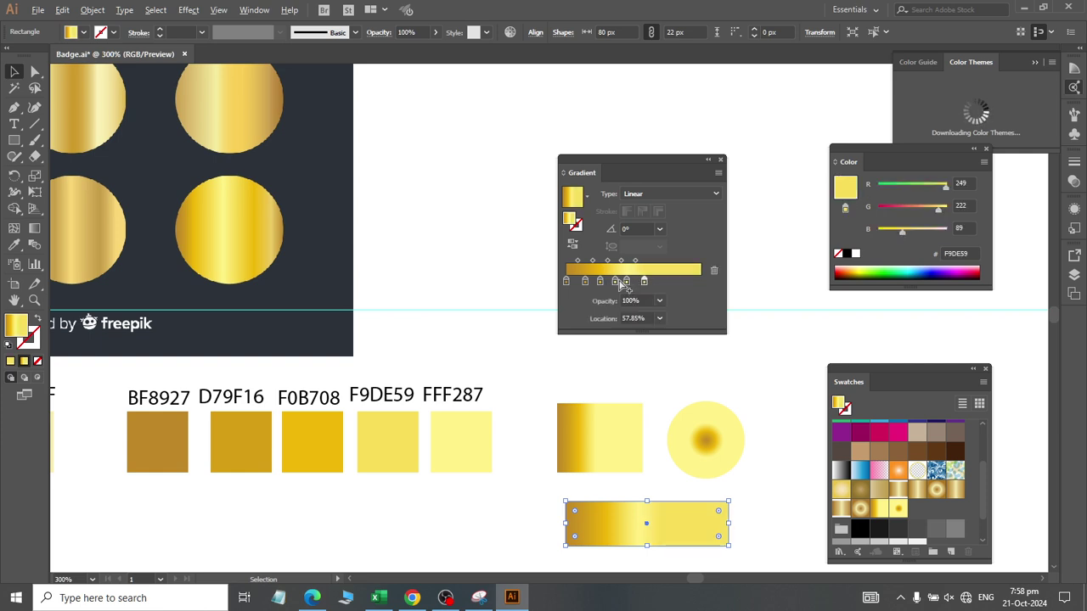
{"action": "left_click_drag", "start_coordinate": [600, 282], "coordinate": [662, 281]}
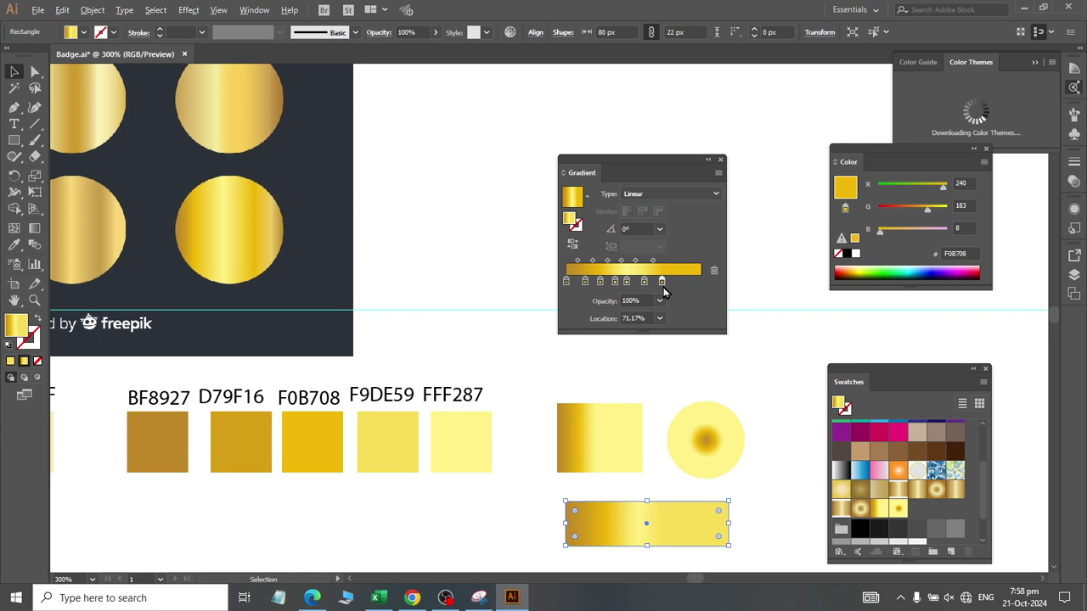
{"action": "left_click_drag", "start_coordinate": [584, 283], "coordinate": [683, 288]}
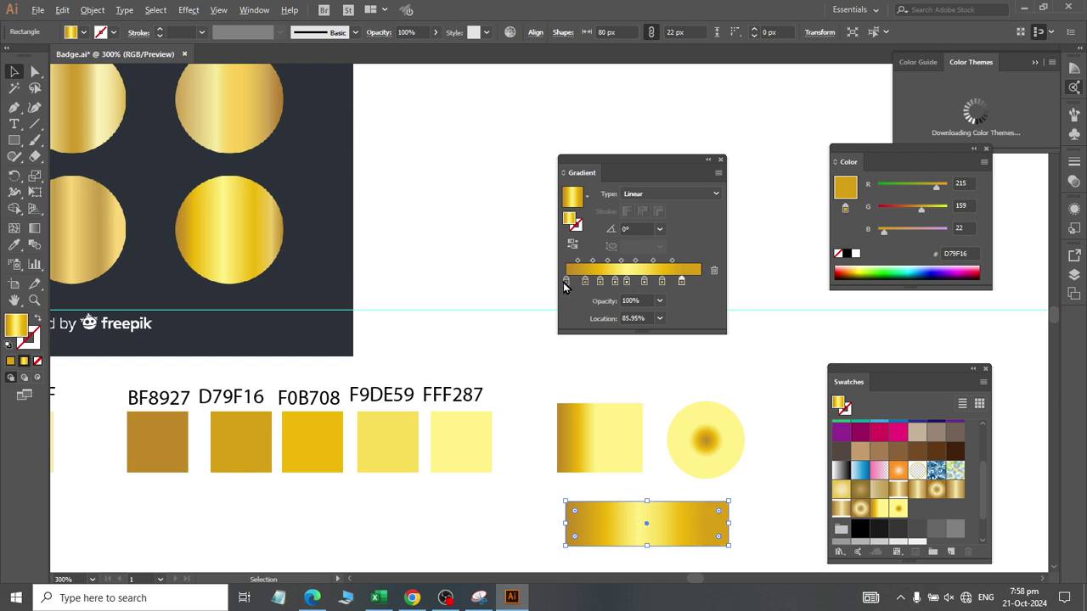
{"action": "left_click_drag", "start_coordinate": [567, 283], "coordinate": [721, 287]}
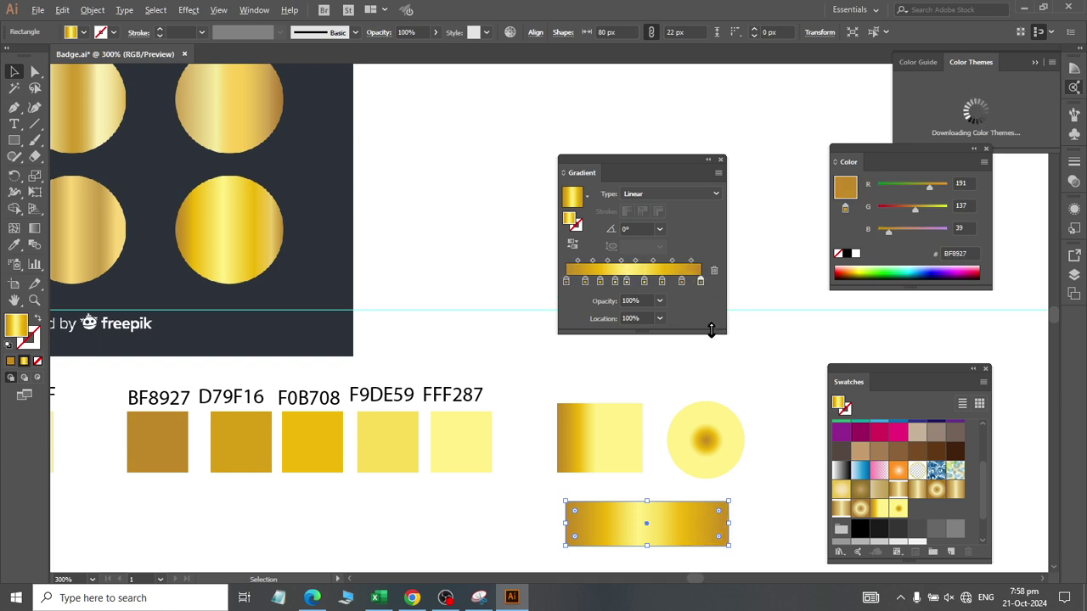
Step: Set the location of the central FFF287 gradient stop to 50%
{"action": "left_click", "coordinate": [627, 284]}
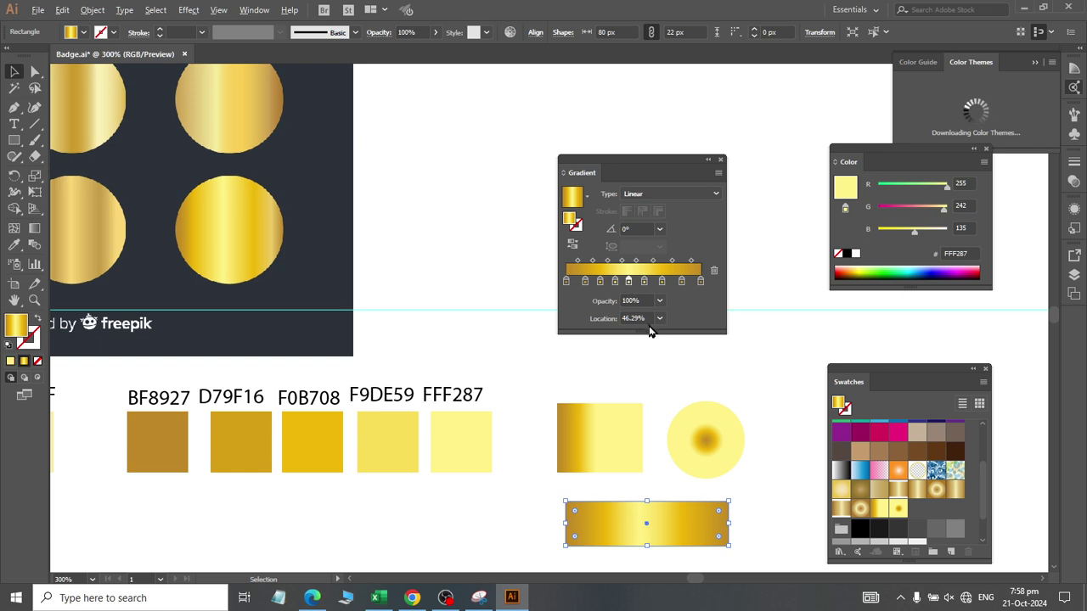
{"action": "left_click", "coordinate": [642, 321]}
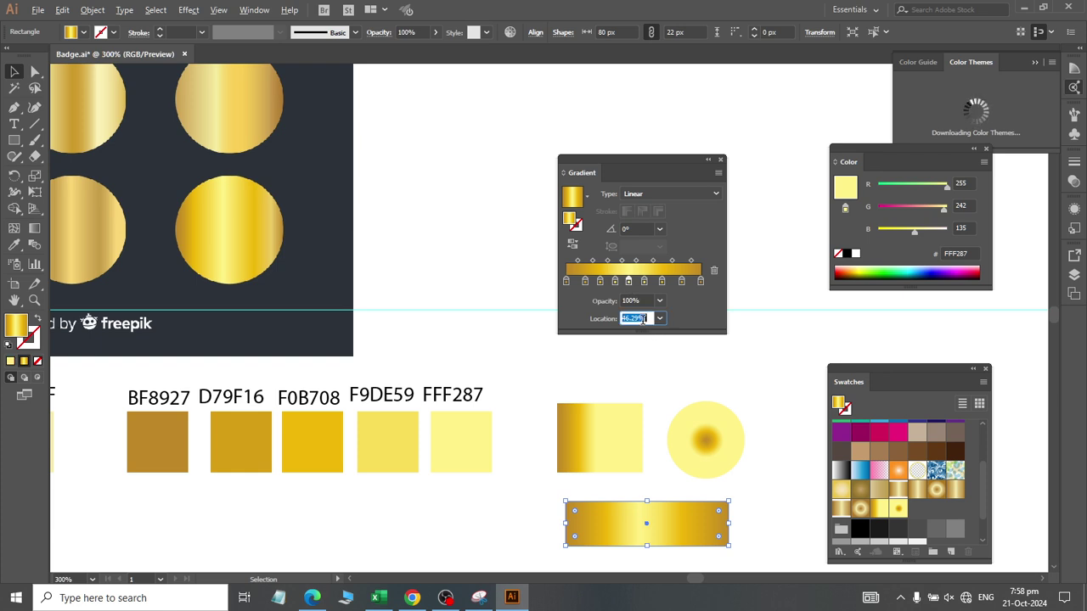
{"action": "type", "text": "50"}
{"action": "key", "text": "Return"}
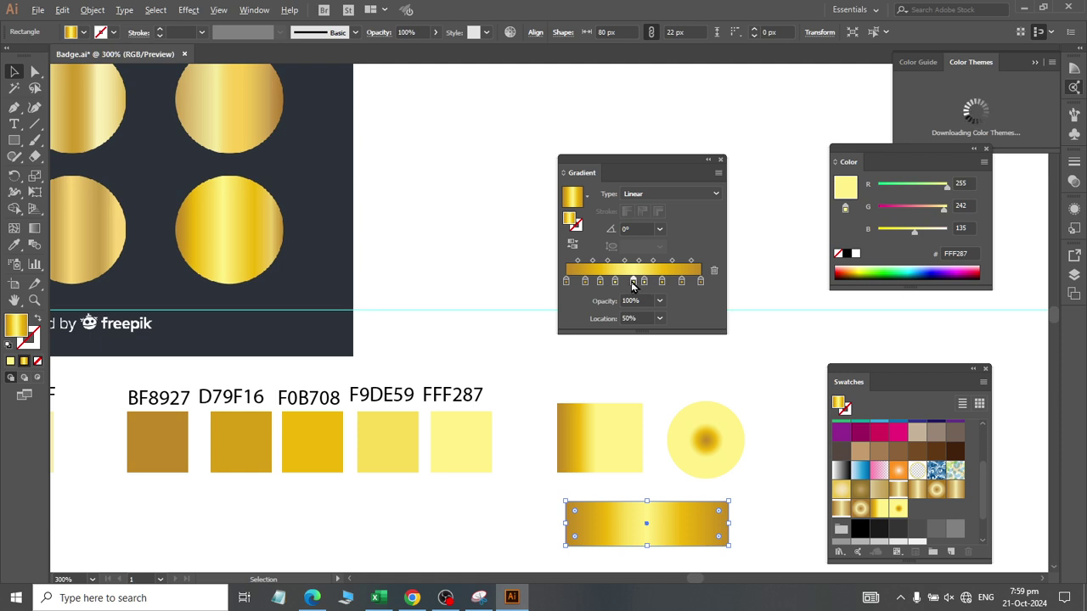
Step: Set the location of the D79F16 stop in the gradient's first half to 12%
{"action": "left_click", "coordinate": [590, 286]}
{"action": "left_click_drag", "start_coordinate": [591, 289], "coordinate": [586, 287]}
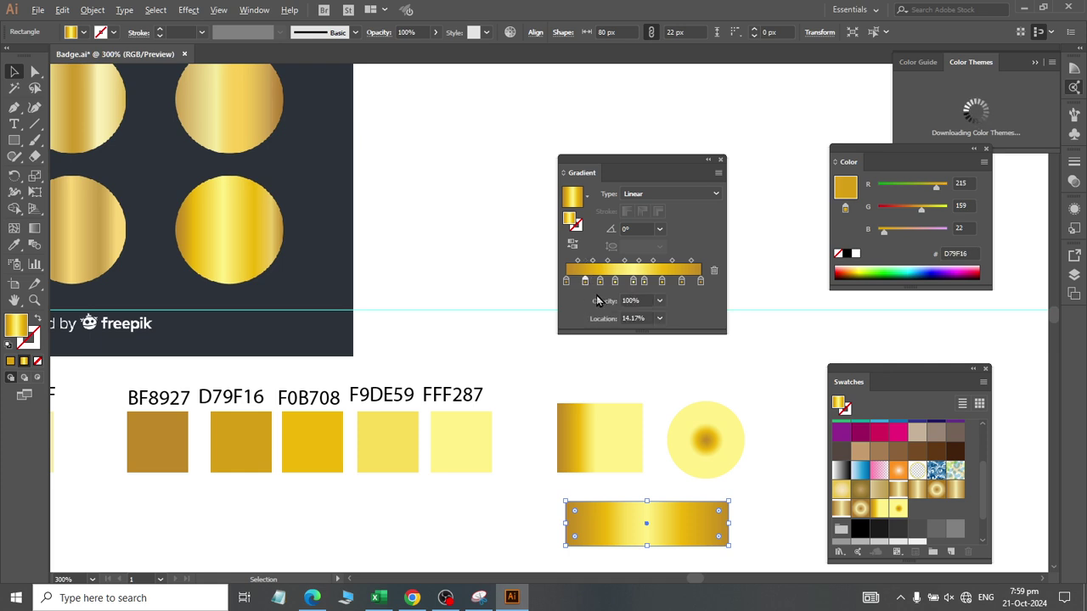
{"action": "left_click", "coordinate": [658, 320]}
{"action": "left_click", "coordinate": [652, 318]}
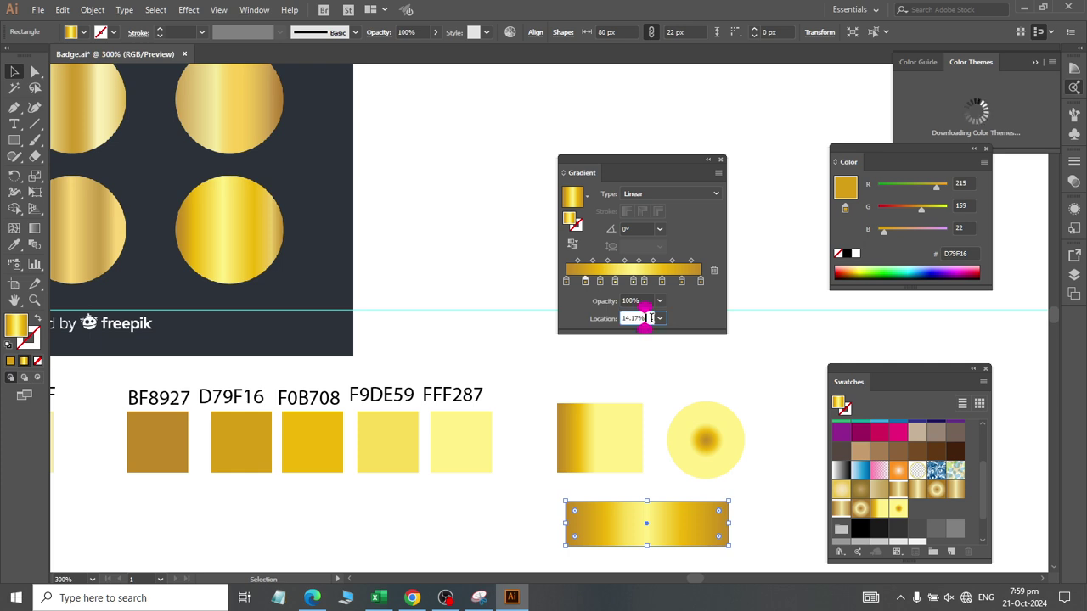
{"action": "type", "text": "12"}
{"action": "key", "text": "Return"}
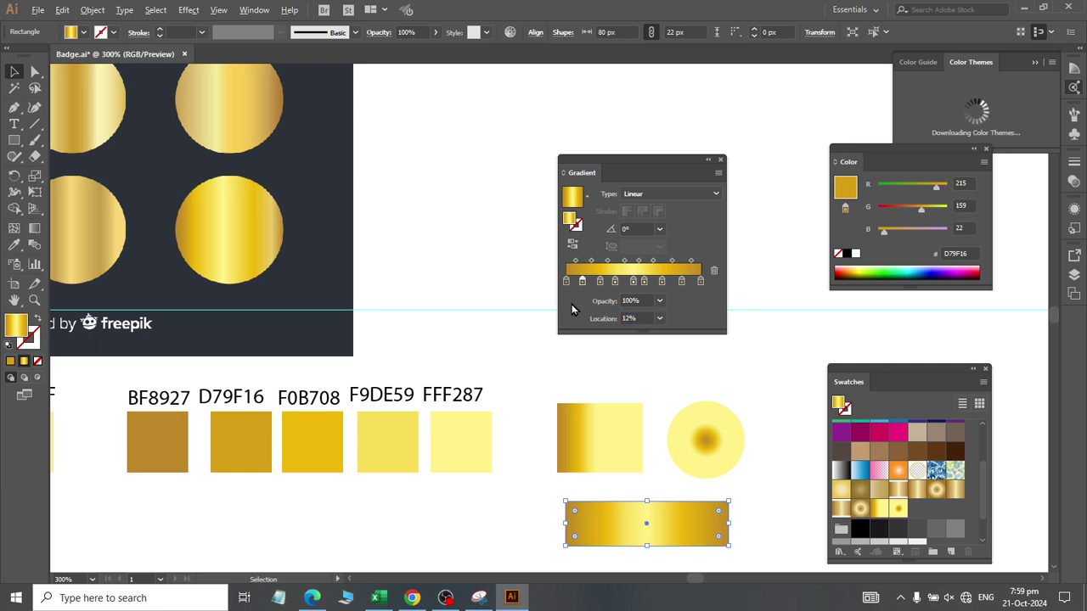
Step: Set the location of the F0B708 stop in the gradient's first half to 24%
{"action": "left_click", "coordinate": [599, 281]}
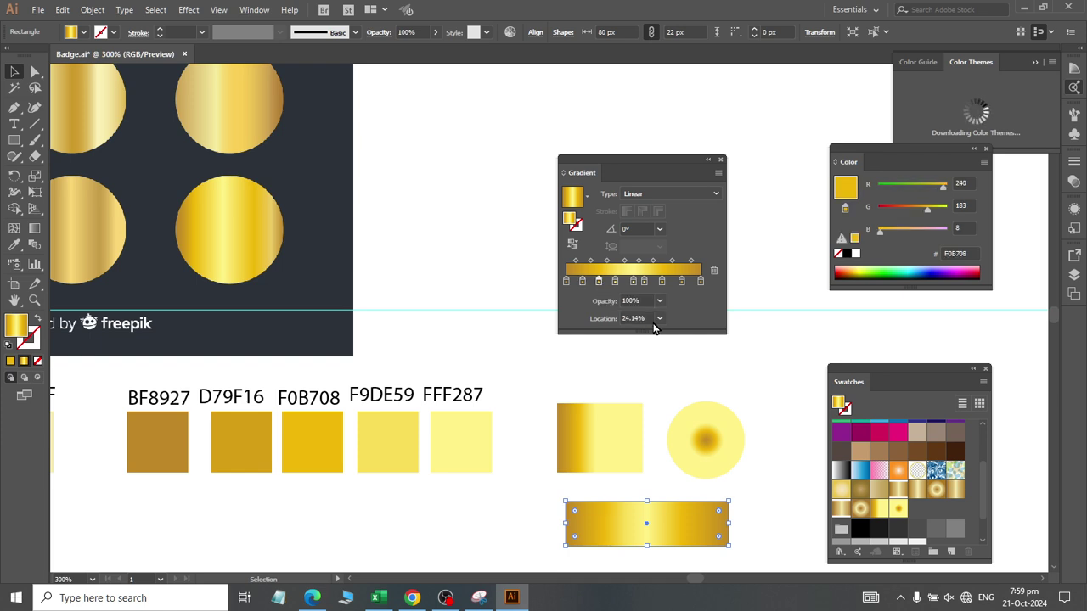
{"action": "left_click", "coordinate": [647, 319]}
{"action": "type", "text": "24"}
{"action": "key", "text": "Return"}
Step: Shift the F9DE59 stop just before the central FFF287 stop slightly closer to the gradient's start
{"action": "left_click", "coordinate": [615, 281]}
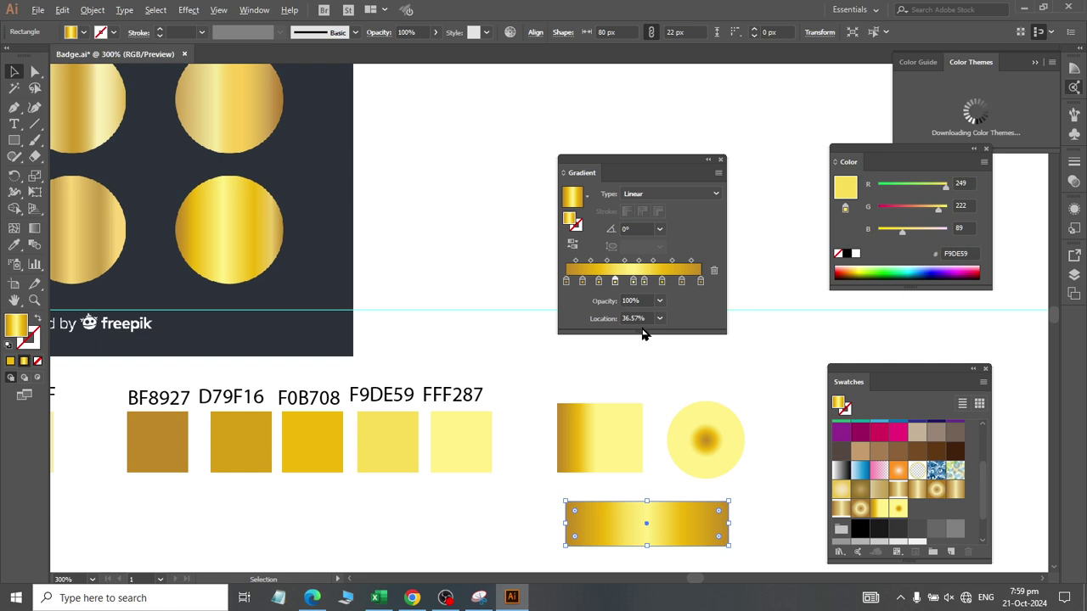
{"action": "left_click", "coordinate": [636, 319]}
{"action": "type", "text": "50"}
{"action": "key", "text": "Return"}
{"action": "left_click", "coordinate": [633, 282]}
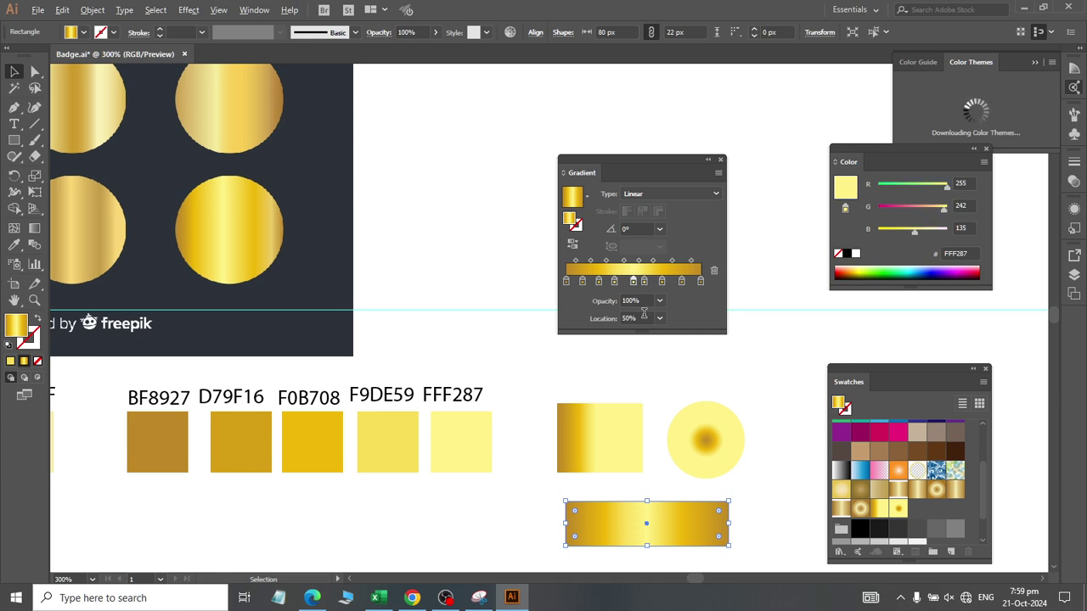
{"action": "left_click", "coordinate": [643, 282]}
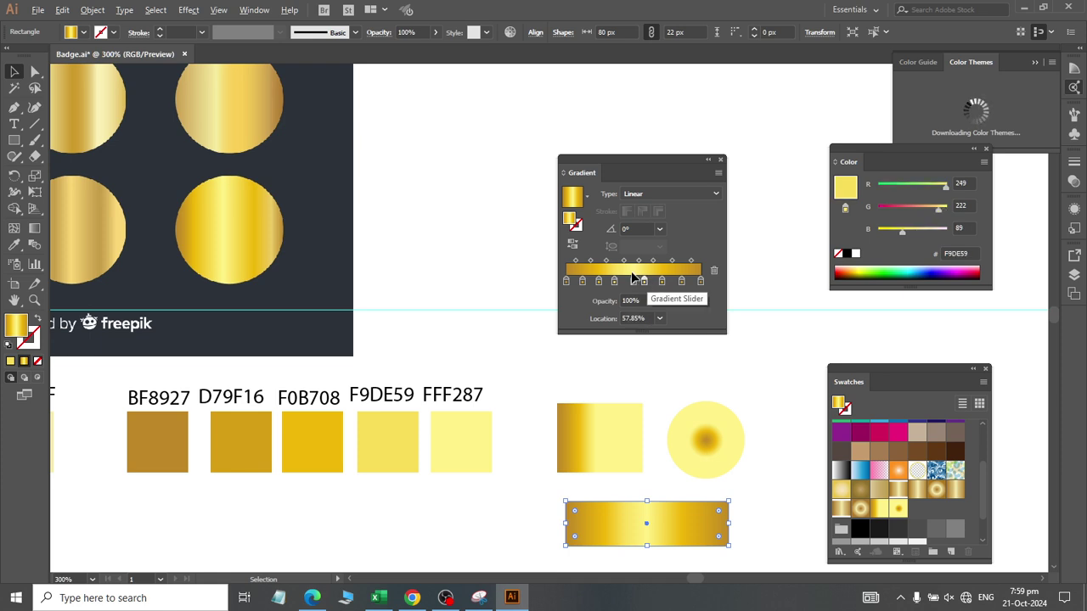
{"action": "key", "text": "Return"}
{"action": "key", "text": "Escape"}
{"action": "left_click", "coordinate": [648, 283]}
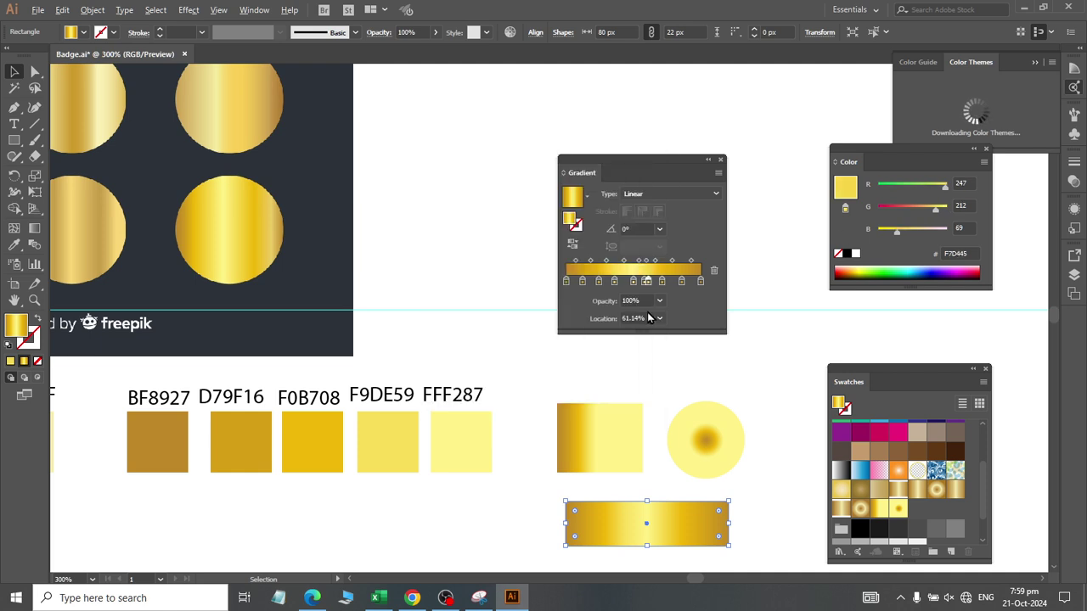
{"action": "key", "text": "ctrl+z"}
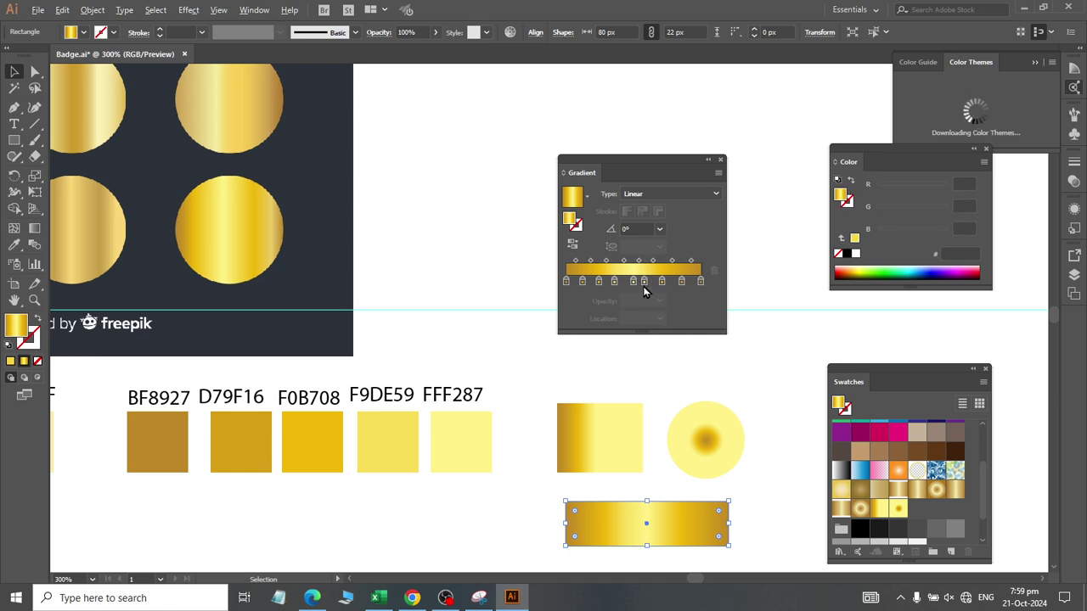
Step: Try a location of 72% for the F9DE59 stop after the centre, and undo it
{"action": "left_click", "coordinate": [640, 318]}
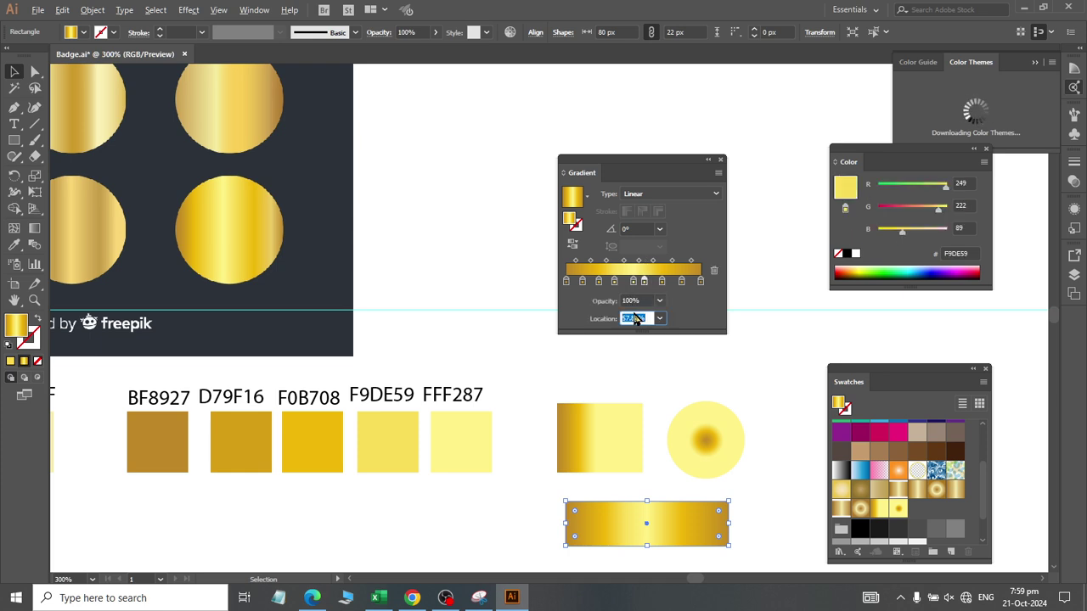
{"action": "type", "text": "72"}
{"action": "key", "text": "Return"}
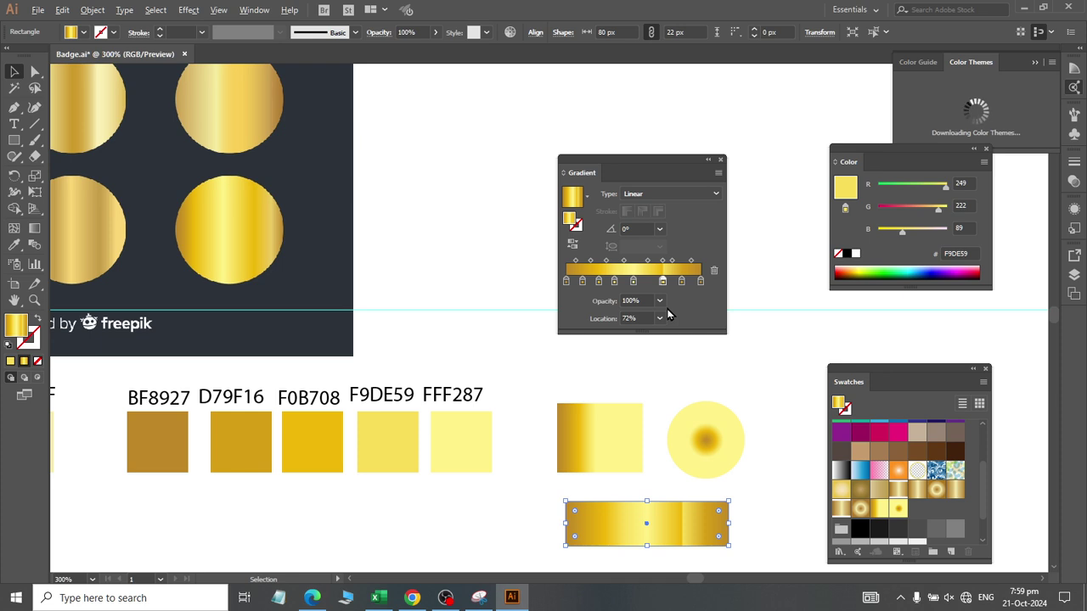
{"action": "key", "text": "ctrl+z"}
Step: Set the location of the F9DE59 stop just after the centre of the gradient to 62%
{"action": "left_click", "coordinate": [644, 289]}
{"action": "left_click", "coordinate": [639, 318]}
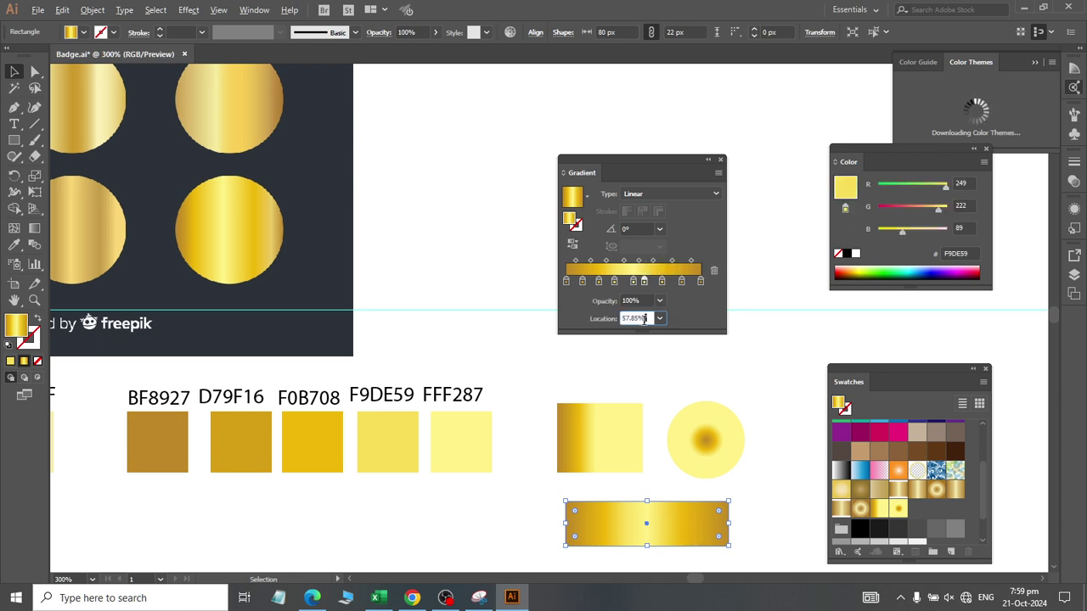
{"action": "type", "text": "62"}
{"action": "key", "text": "Return"}
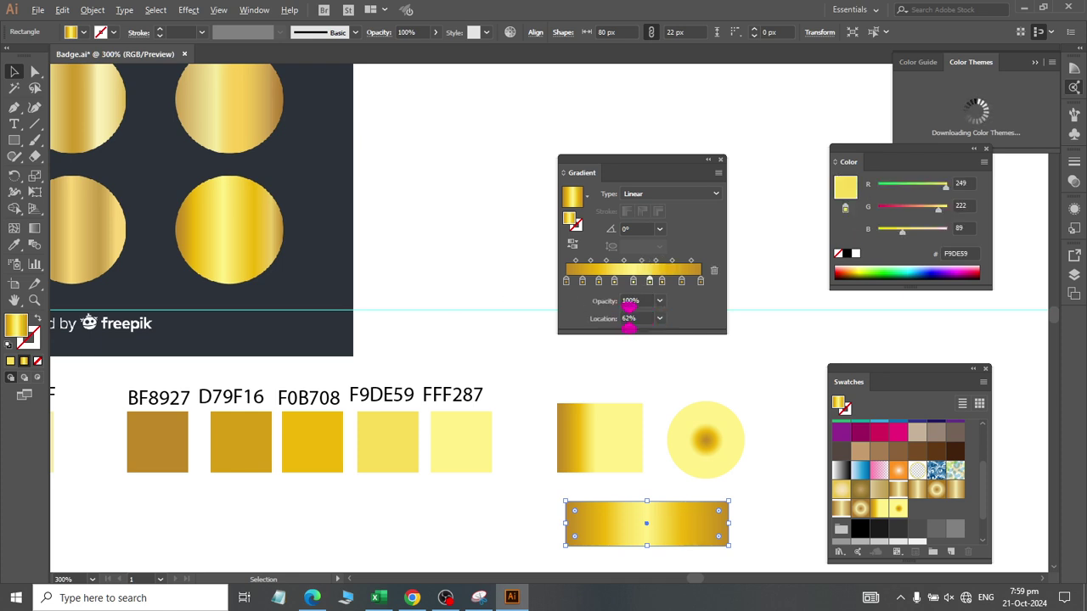
Step: Set the location of the F0B708 stop in the gradient's second half to 75%
{"action": "left_click", "coordinate": [663, 283]}
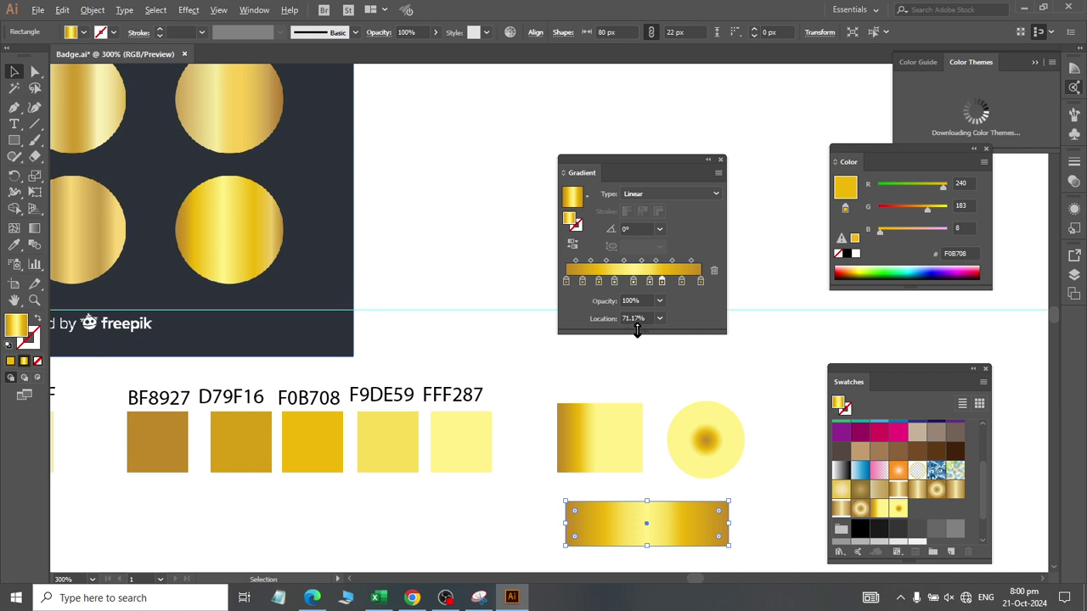
{"action": "left_click", "coordinate": [638, 319]}
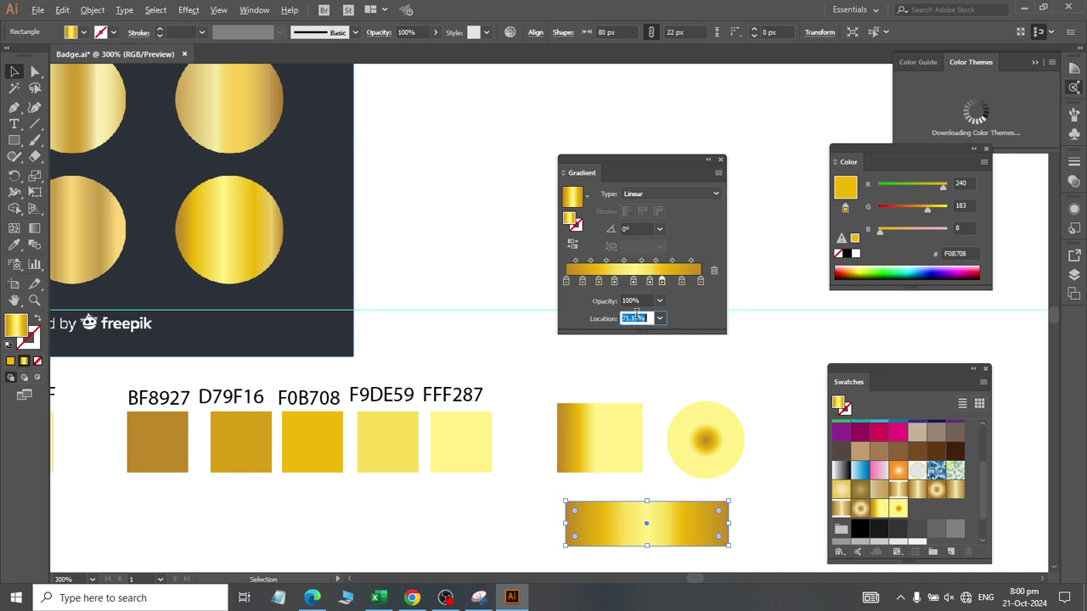
{"action": "type", "text": "75"}
{"action": "key", "text": "Return"}
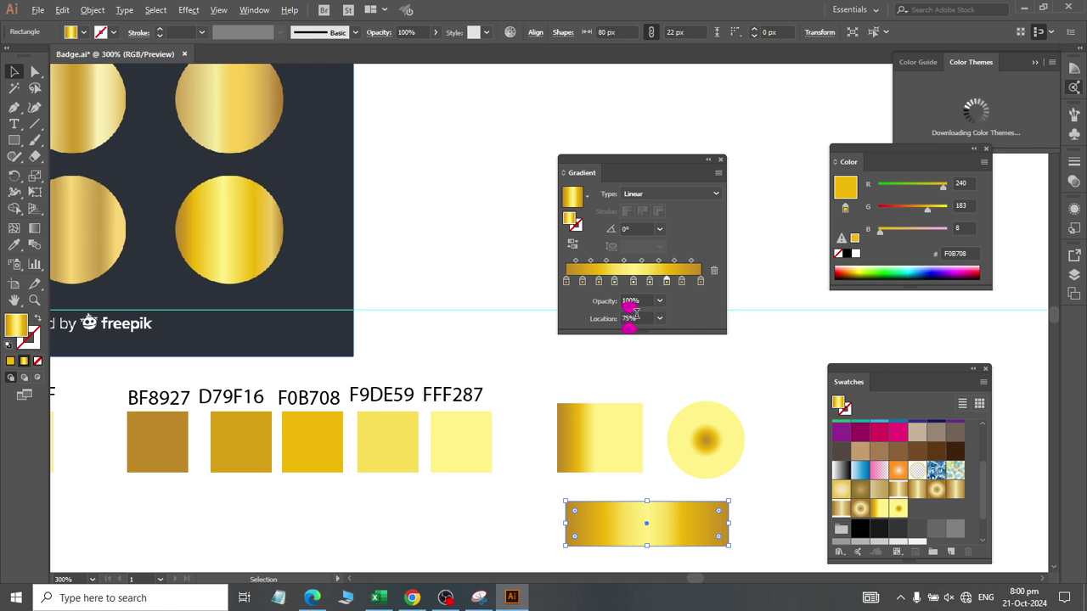
Step: Set the location of the D79F16 stop in the gradient's second half to 88% and check the final BF8927 stop
{"action": "left_click", "coordinate": [682, 282]}
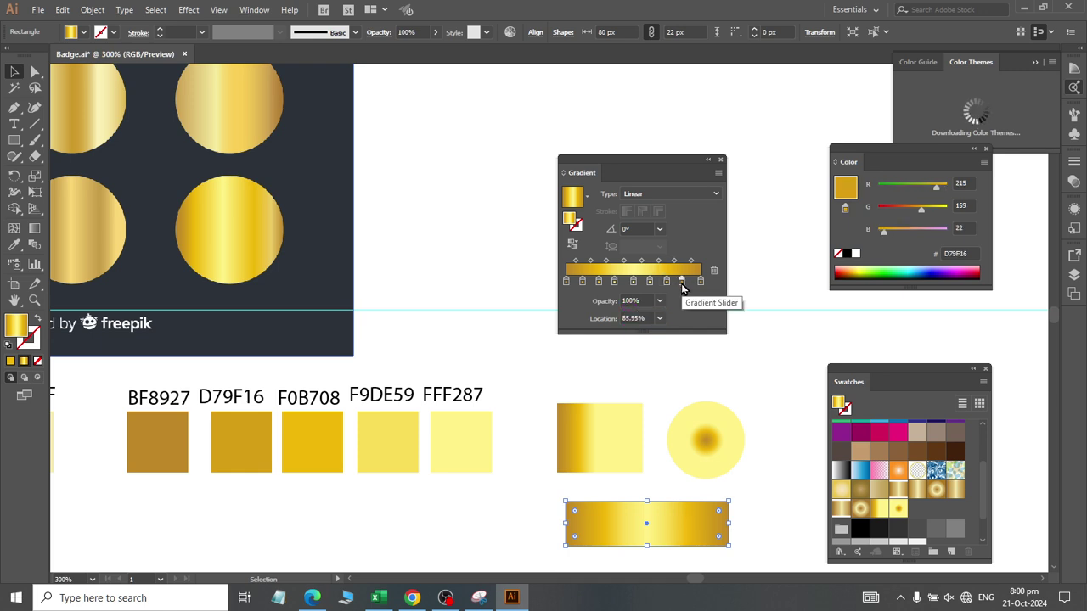
{"action": "left_click", "coordinate": [633, 317]}
{"action": "type", "text": "88"}
{"action": "key", "text": "Return"}
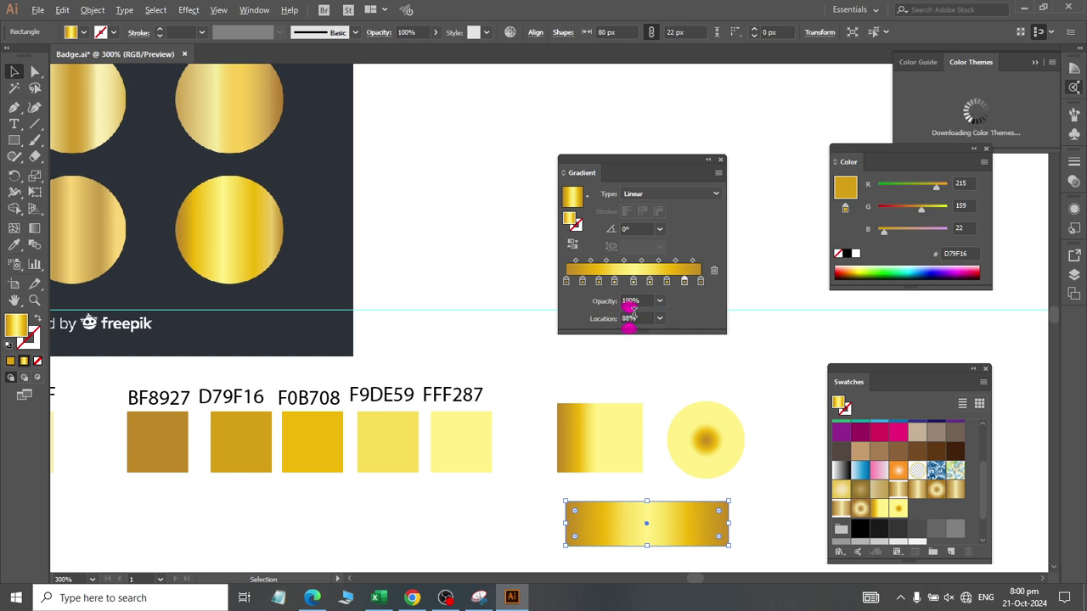
{"action": "left_click", "coordinate": [700, 282]}
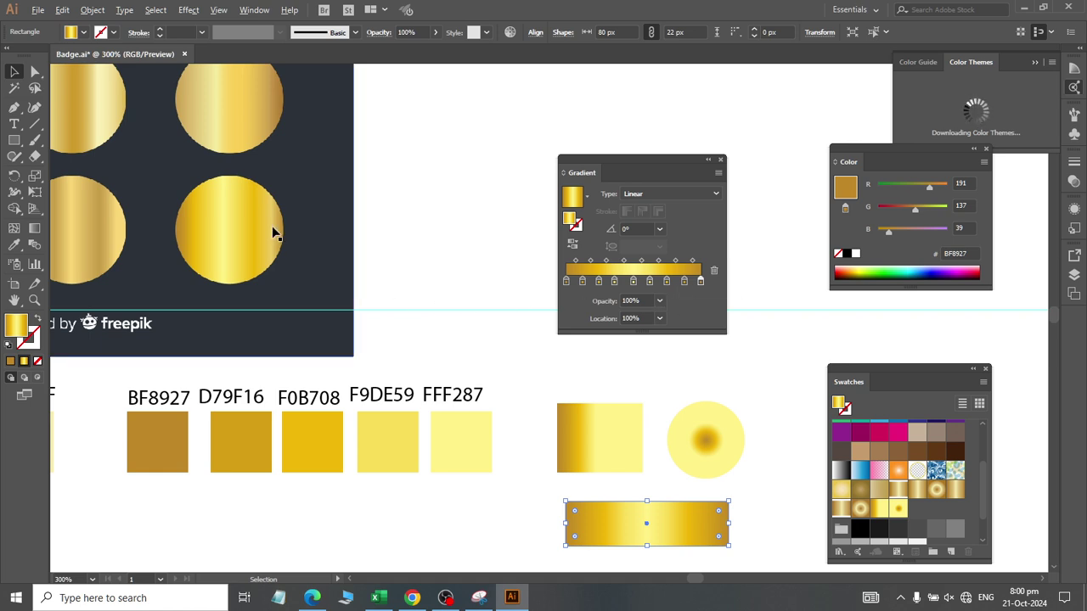
Step: Save the nine-stop linear gradient as a new swatch named Gold
{"action": "left_click", "coordinate": [984, 381]}
{"action": "left_click", "coordinate": [883, 214]}
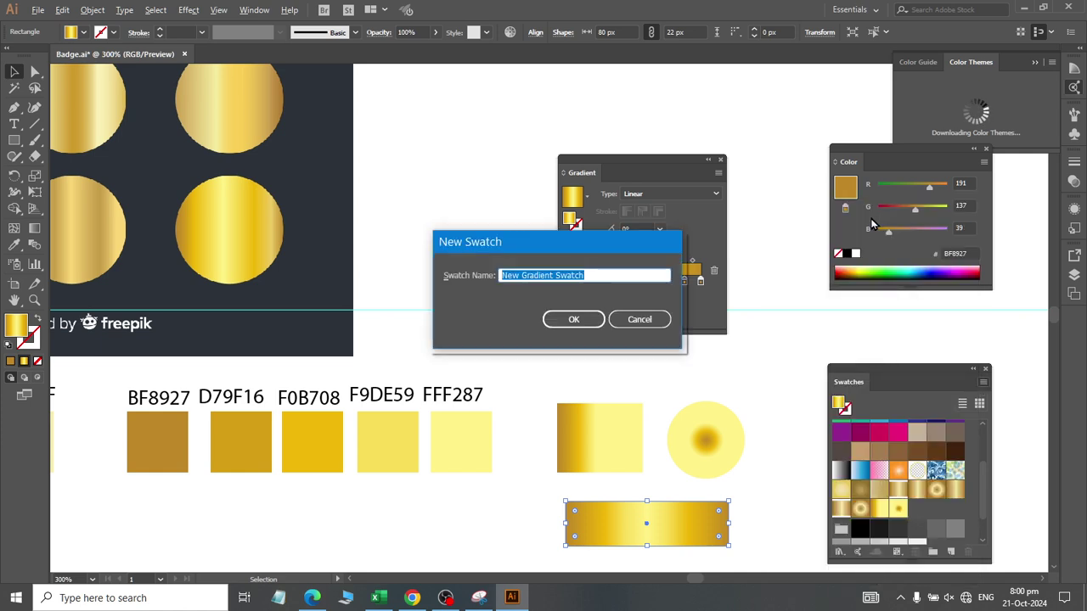
{"action": "type", "text": "Gold"}
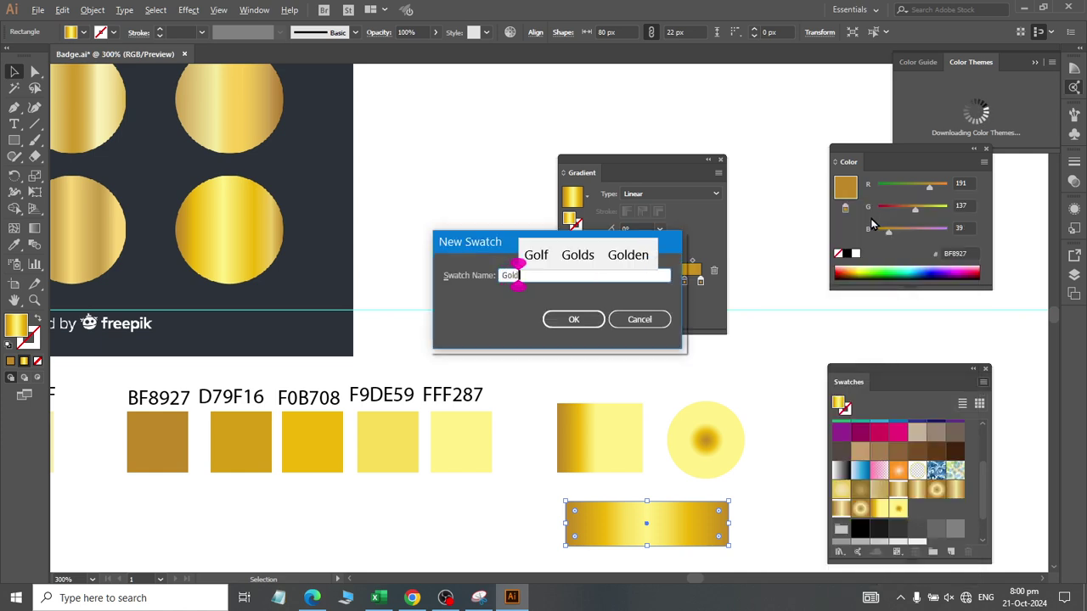
{"action": "key", "text": "Return"}
Step: Duplicate the radial circle beside the long rectangle, sample the rectangle's nine-stop gradient onto the copy, and make it radial
{"action": "left_click_drag", "start_coordinate": [705, 455], "coordinate": [485, 543]}
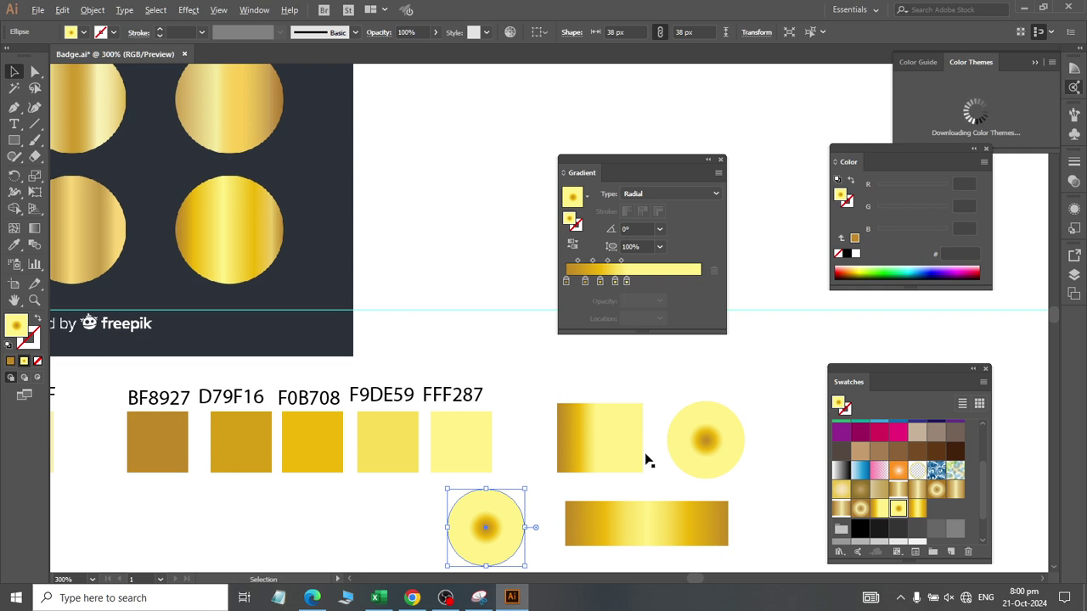
{"action": "key", "text": "i"}
{"action": "left_click", "coordinate": [620, 526]}
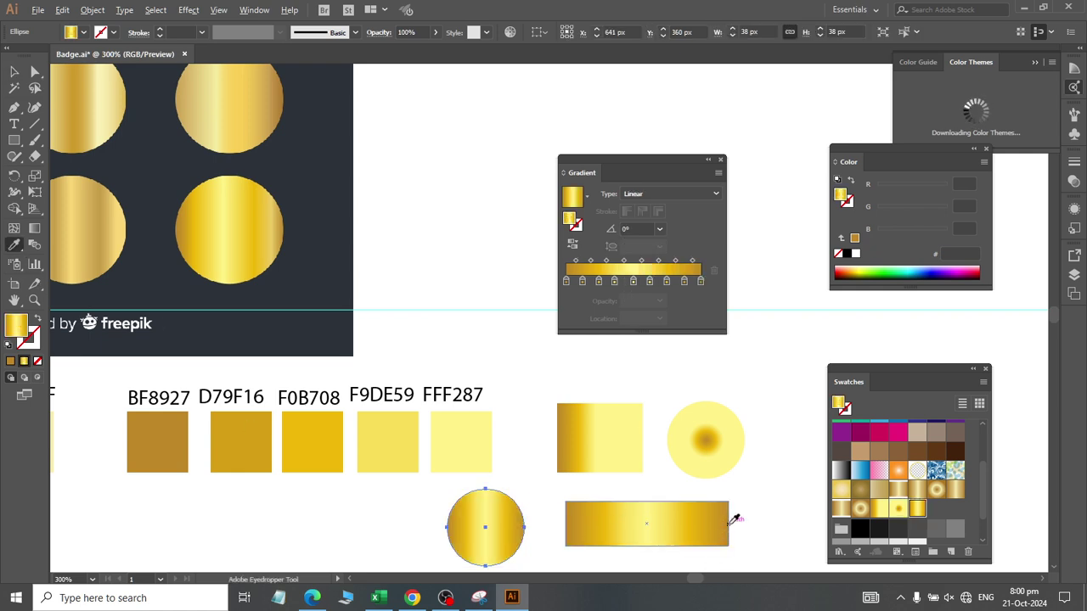
{"action": "left_click", "coordinate": [657, 192]}
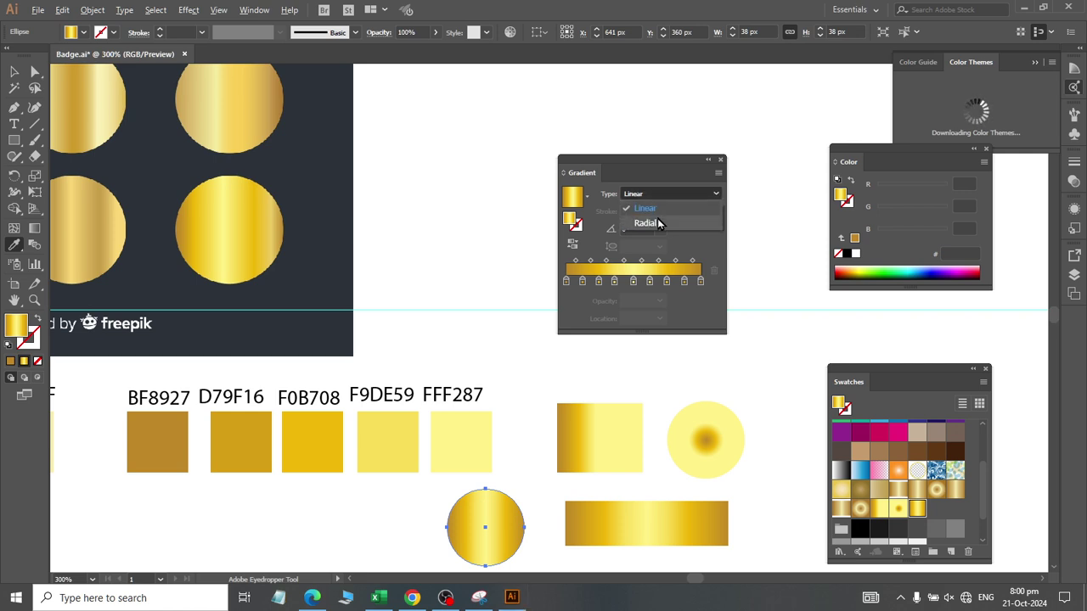
{"action": "left_click", "coordinate": [657, 219]}
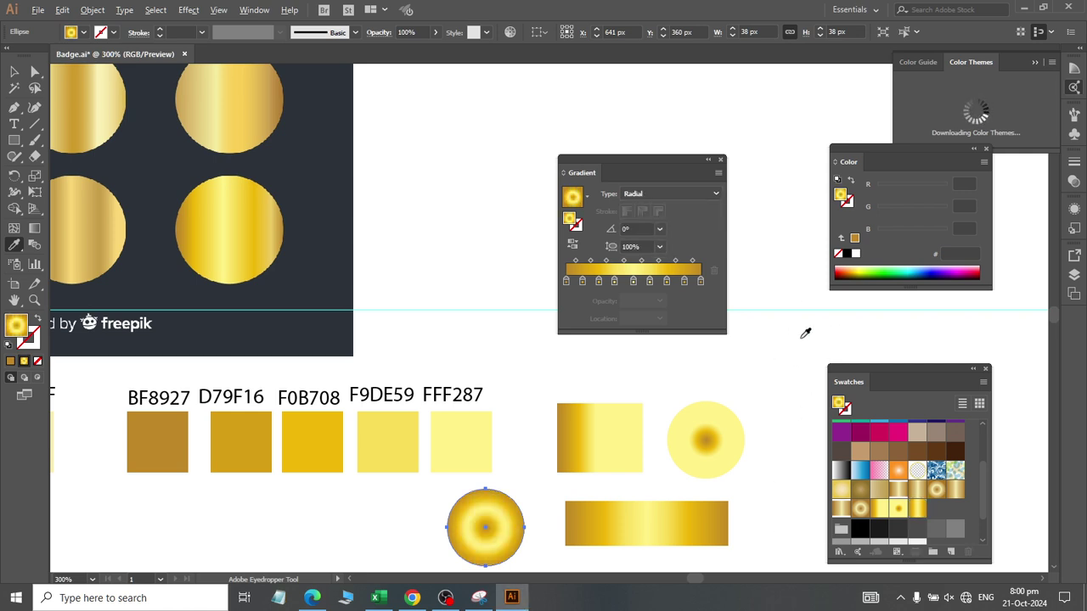
Step: Save the circle's nine-stop radial gradient as a new swatch named Golden
{"action": "left_click", "coordinate": [984, 381]}
{"action": "left_click", "coordinate": [897, 211]}
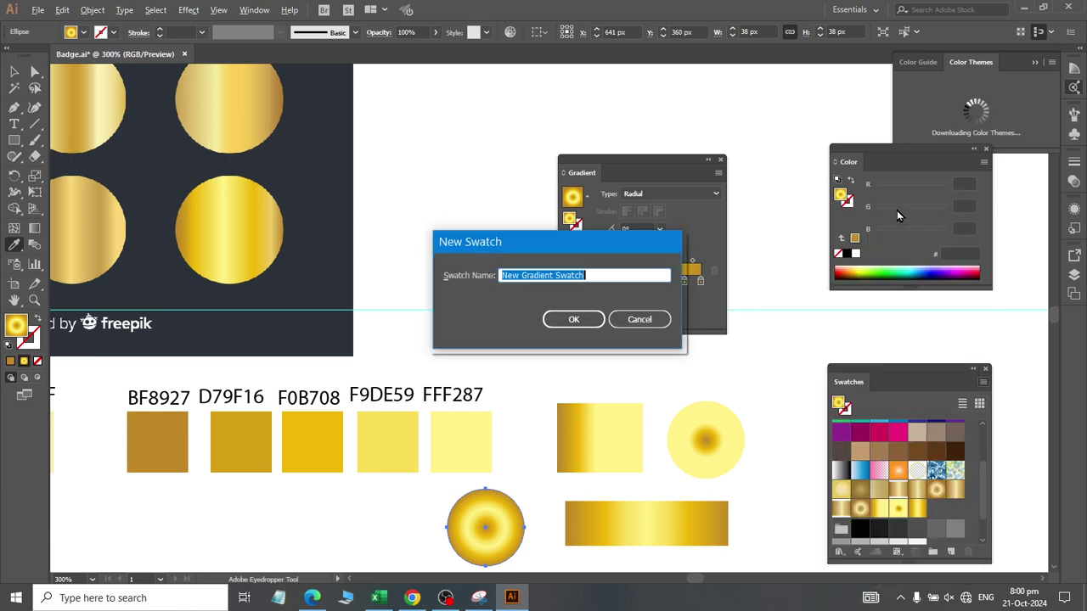
{"action": "type", "text": "Golden"}
{"action": "key", "text": "Return"}
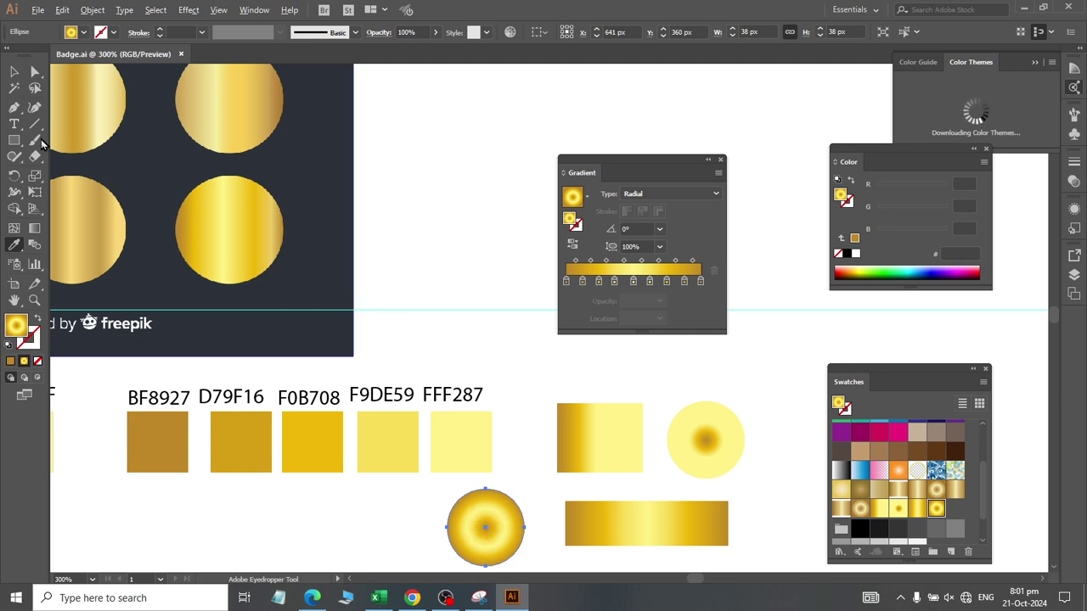
Step: Examine the gradient shading on the finished gold badges and on the small ribbon badge with three stars
{"action": "left_click", "coordinate": [14, 71]}
{"action": "scroll", "coordinate": [490, 254], "scroll_direction": "down", "scroll_amount": 2}
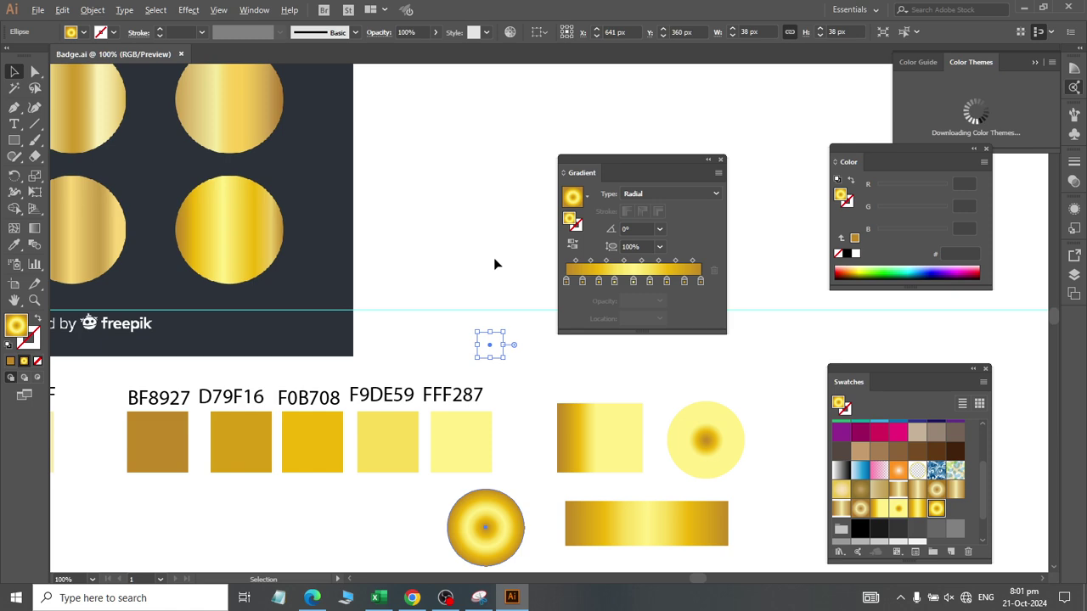
{"action": "scroll", "coordinate": [572, 381], "scroll_direction": "right", "scroll_amount": 5}
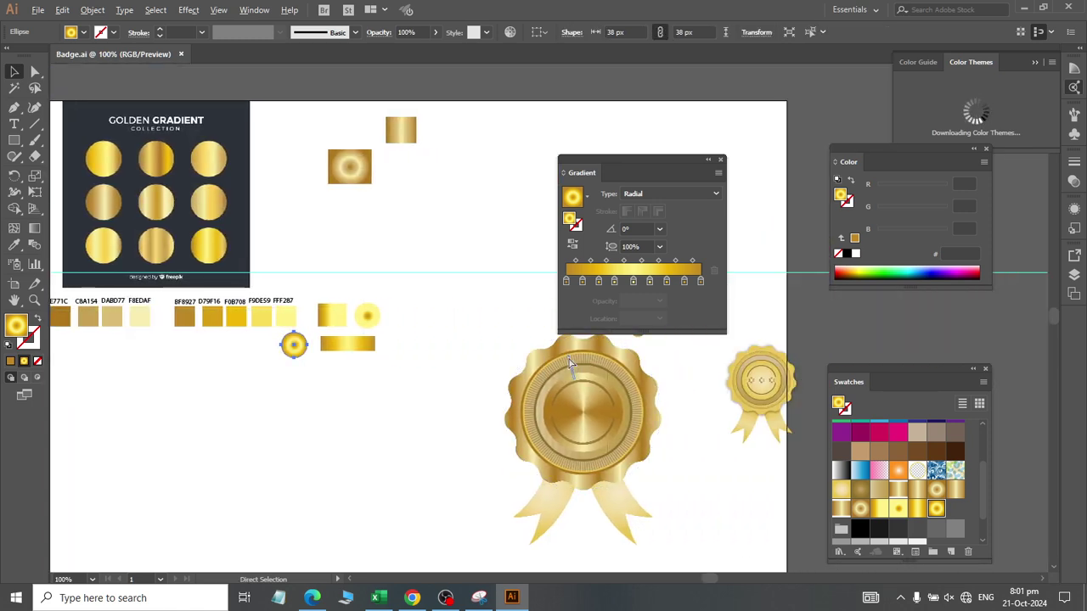
{"action": "scroll", "coordinate": [569, 359], "scroll_direction": "right", "scroll_amount": 4}
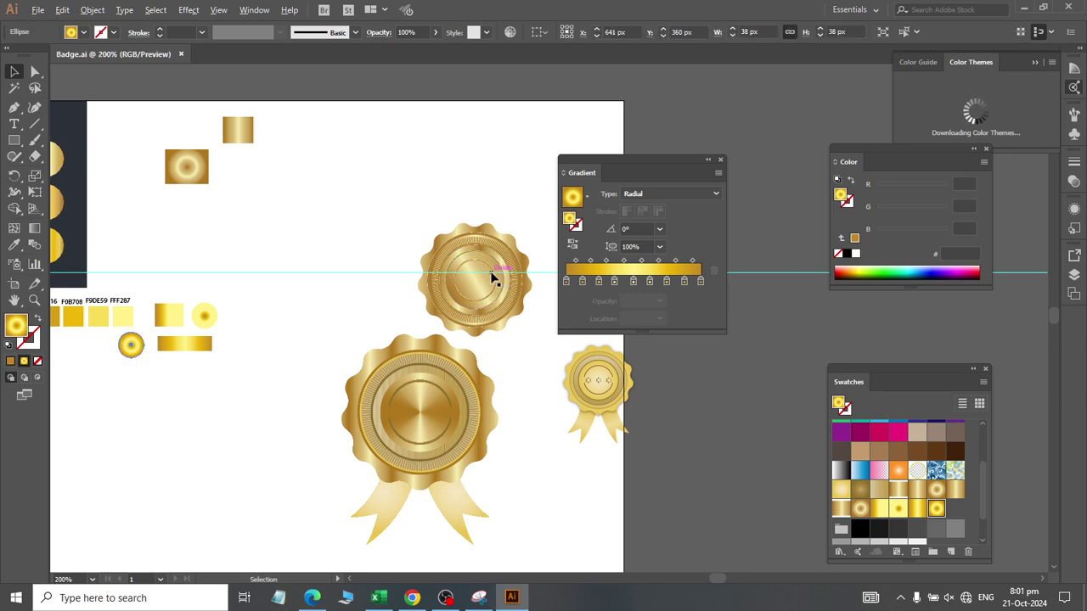
{"action": "scroll", "coordinate": [494, 280], "scroll_direction": "up", "scroll_amount": 1}
{"action": "scroll", "coordinate": [493, 284], "scroll_direction": "right", "scroll_amount": 1}
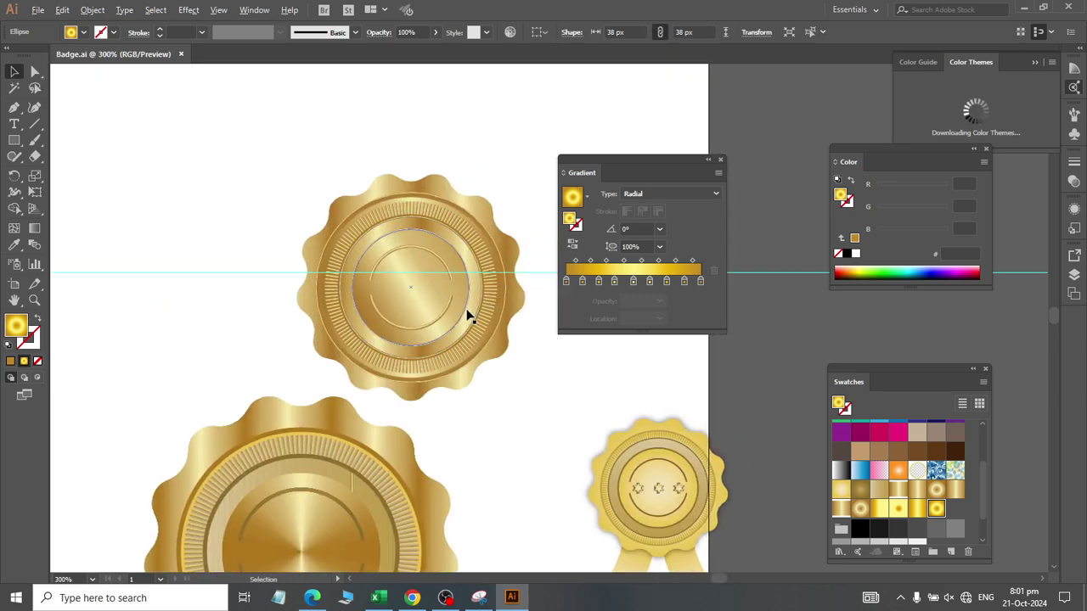
{"action": "scroll", "coordinate": [463, 320], "scroll_direction": "up", "scroll_amount": 2}
{"action": "scroll", "coordinate": [442, 339], "scroll_direction": "down", "scroll_amount": 1}
{"action": "scroll", "coordinate": [422, 359], "scroll_direction": "down", "scroll_amount": 5}
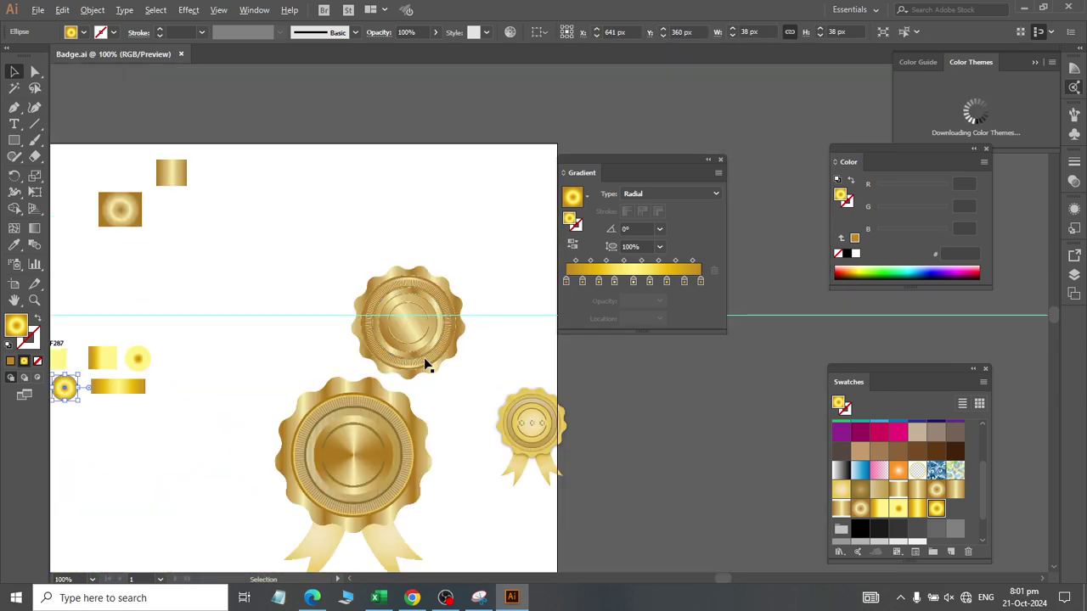
{"action": "scroll", "coordinate": [423, 357], "scroll_direction": "up", "scroll_amount": 3}
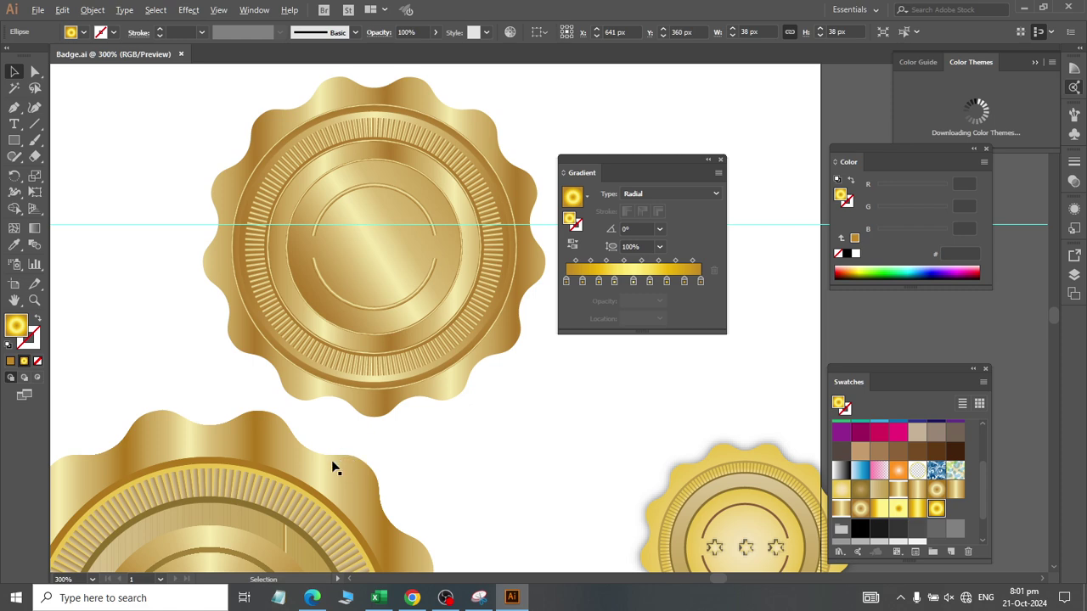
{"action": "scroll", "coordinate": [277, 557], "scroll_direction": "down", "scroll_amount": 3}
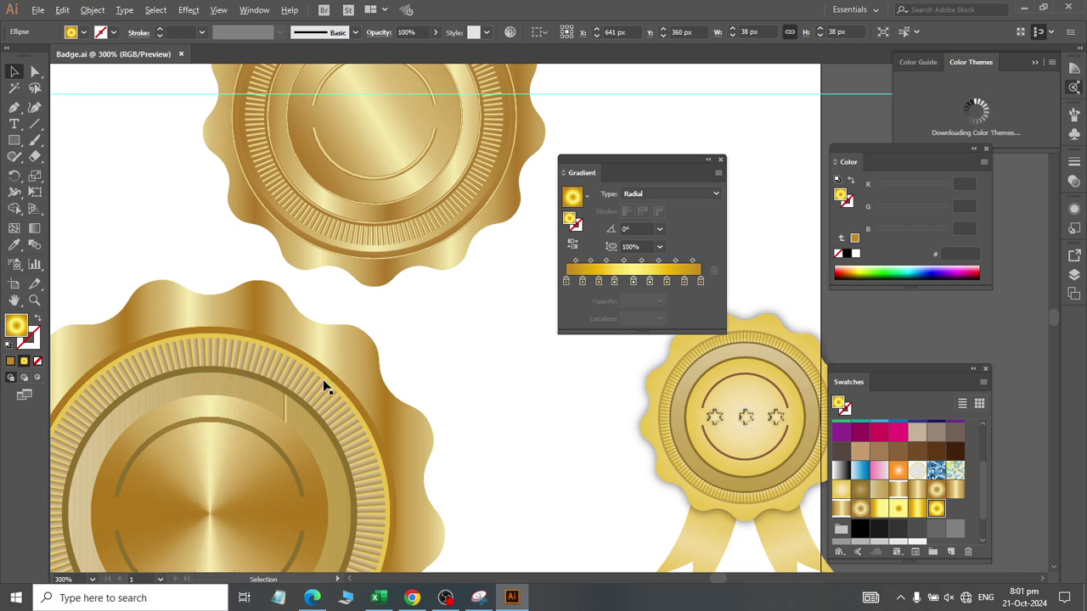
{"action": "scroll", "coordinate": [699, 429], "scroll_direction": "right", "scroll_amount": 5}
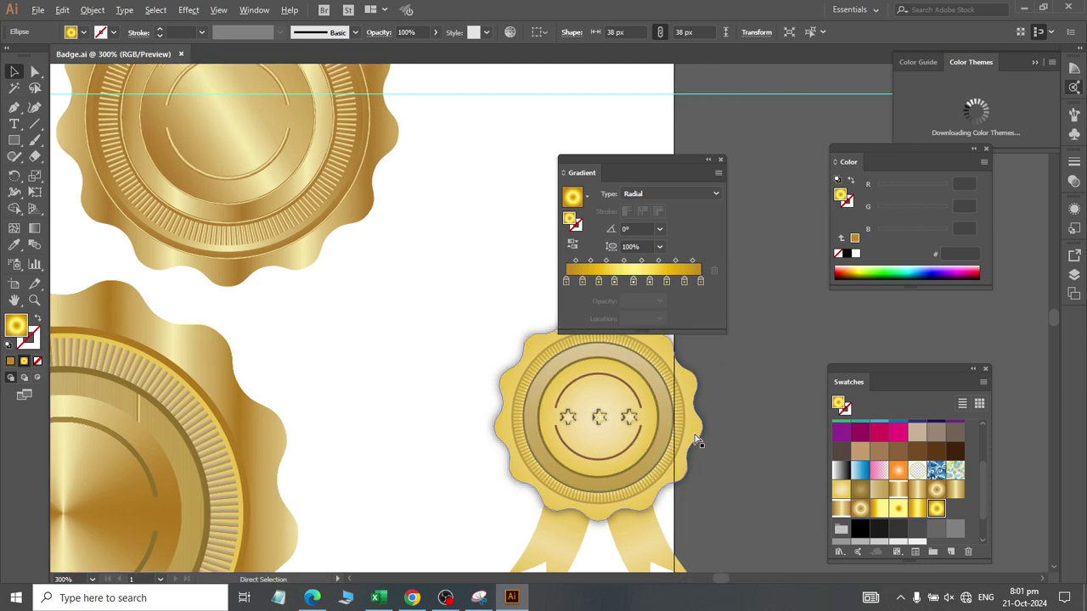
{"action": "scroll", "coordinate": [581, 439], "scroll_direction": "up", "scroll_amount": 1}
{"action": "scroll", "coordinate": [558, 436], "scroll_direction": "down", "scroll_amount": 1}
{"action": "scroll", "coordinate": [558, 437], "scroll_direction": "up", "scroll_amount": 3}
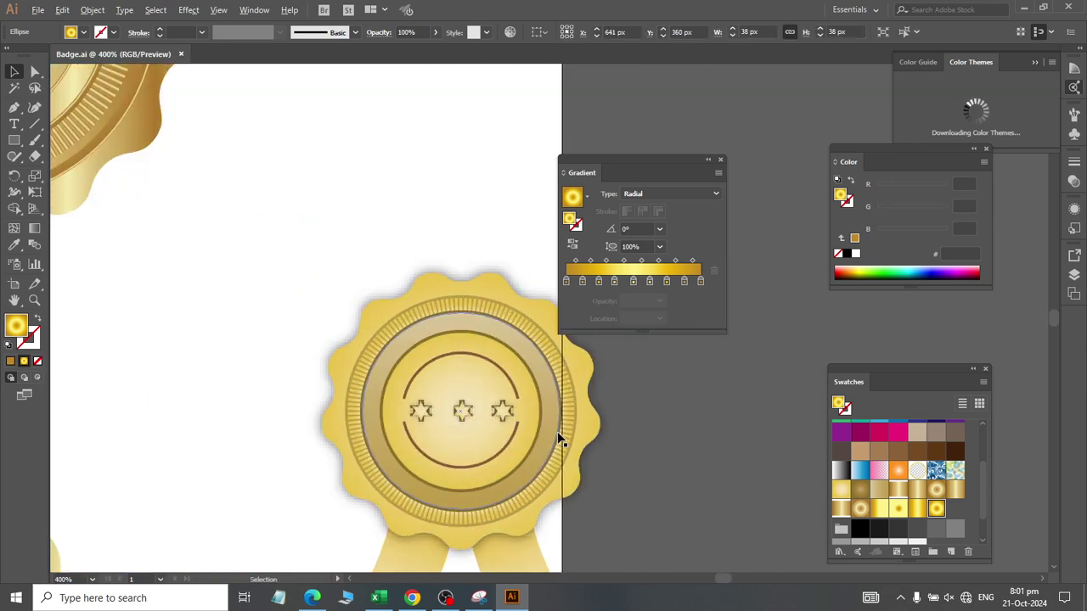
Step: Compare gold swatches on the small badge's scalloped outer shape and fill it with the nine-stop radial gold gradient
{"action": "left_click", "coordinate": [416, 132]}
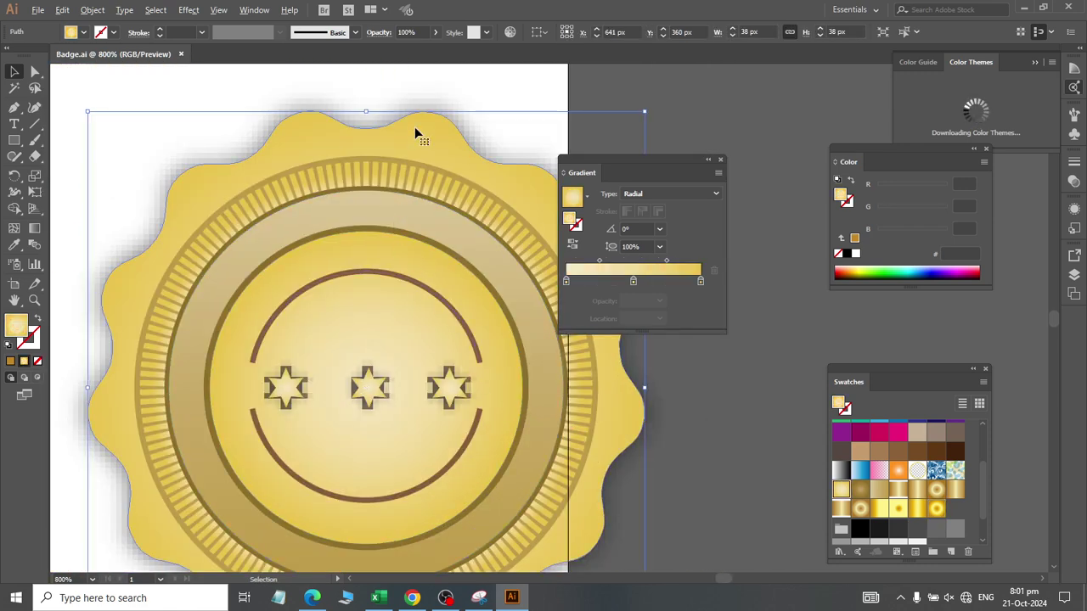
{"action": "left_click", "coordinate": [919, 511]}
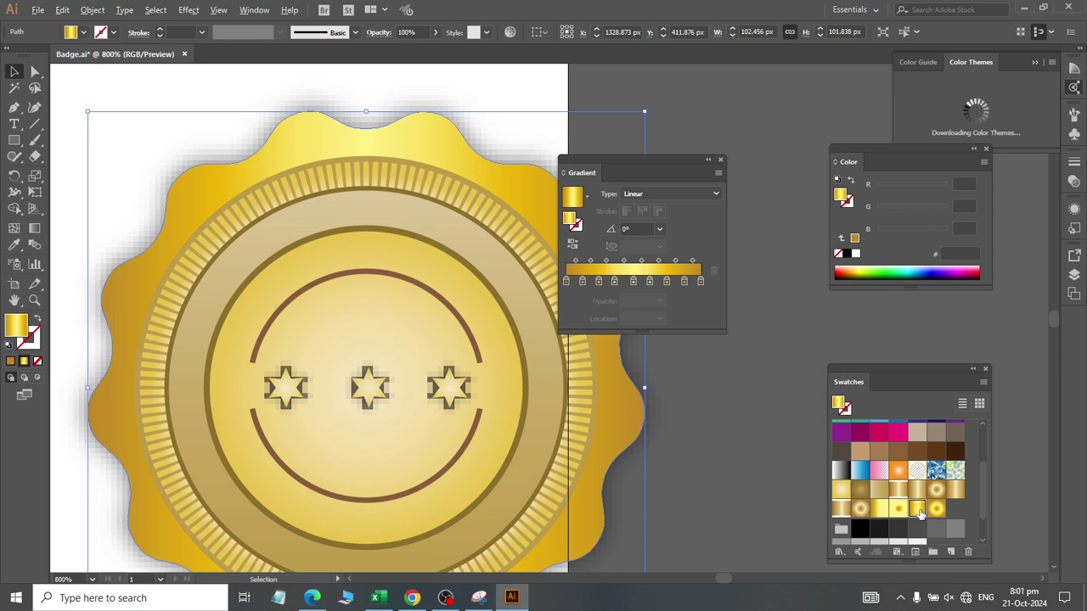
{"action": "left_click", "coordinate": [937, 509]}
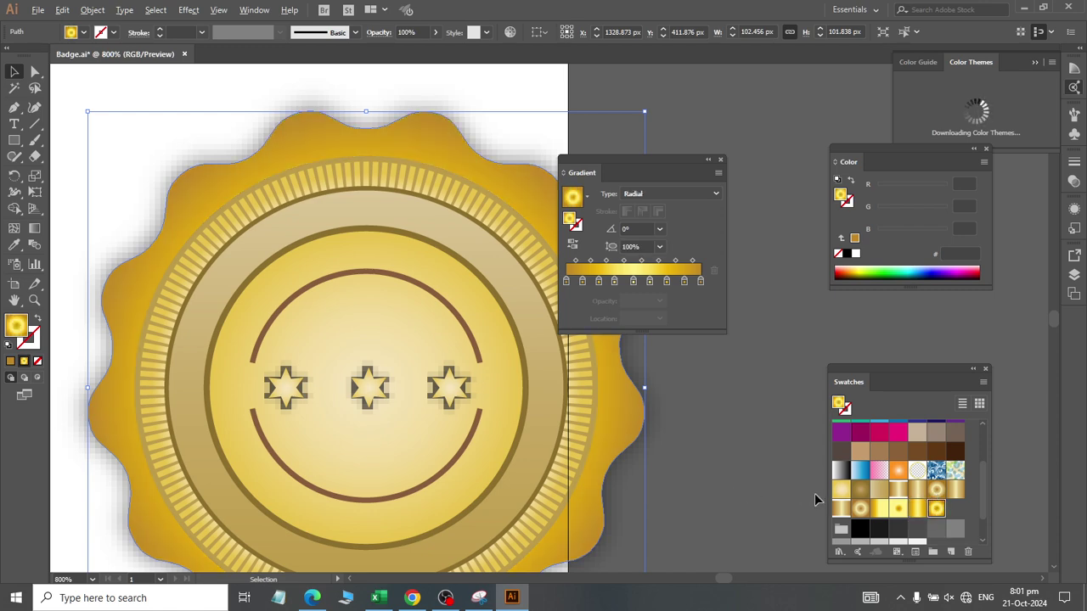
{"action": "left_click", "coordinate": [860, 509]}
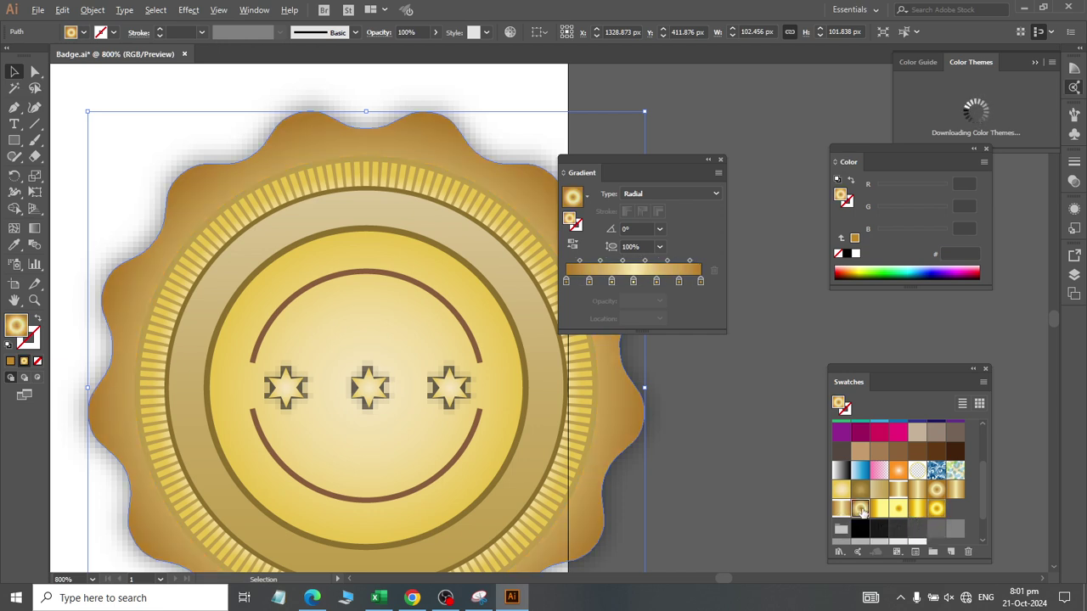
{"action": "left_click", "coordinate": [936, 509]}
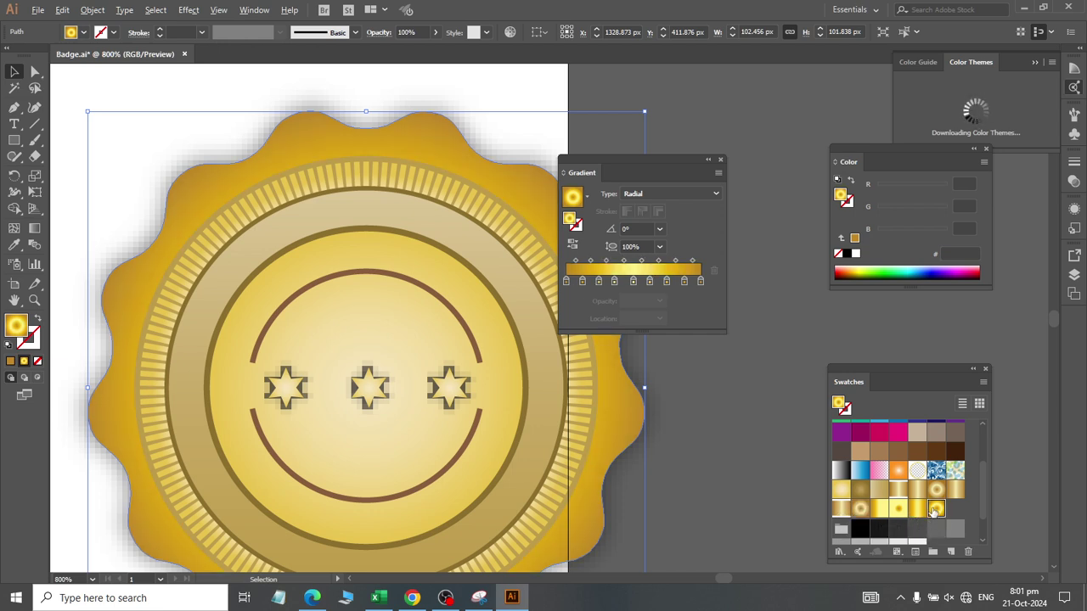
Step: Fill the circle behind the badge's ring of thin rays with the nine-stop linear gold swatch
{"action": "left_click", "coordinate": [224, 206]}
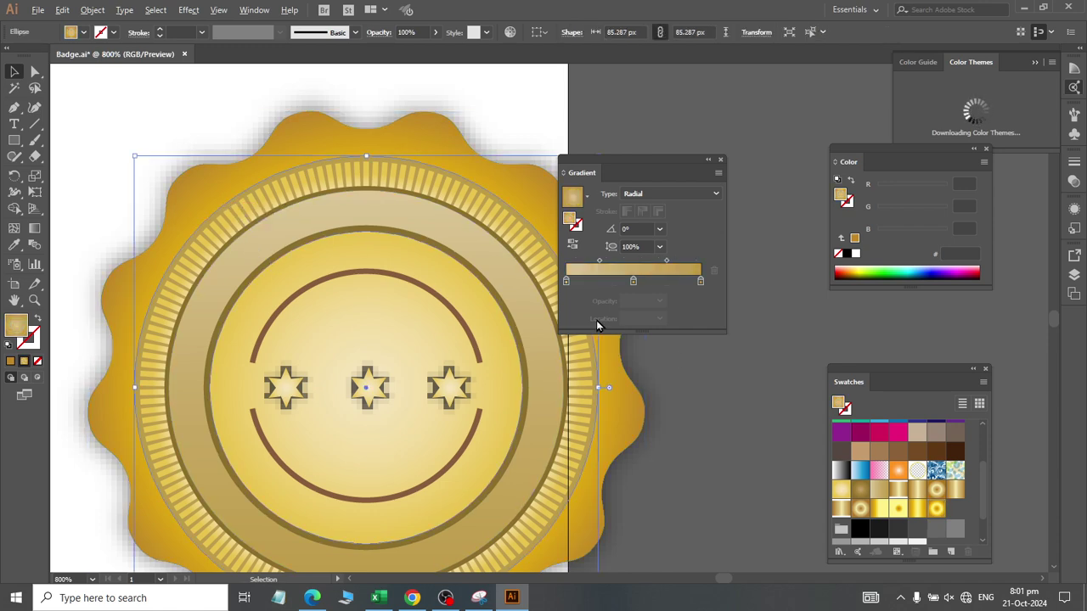
{"action": "left_click", "coordinate": [918, 509]}
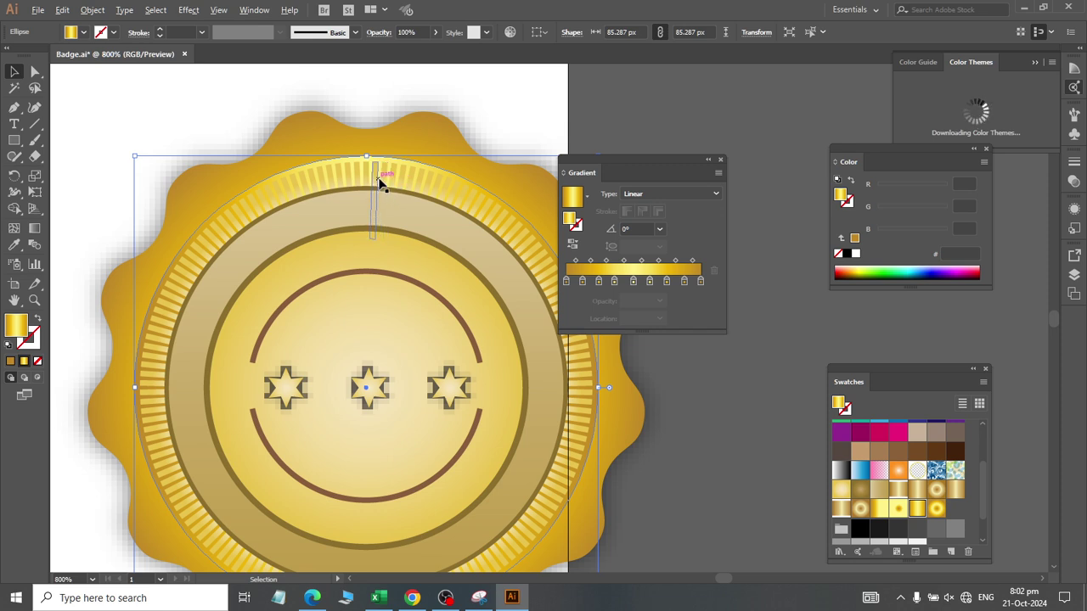
{"action": "scroll", "coordinate": [379, 184], "scroll_direction": "down", "scroll_amount": 2}
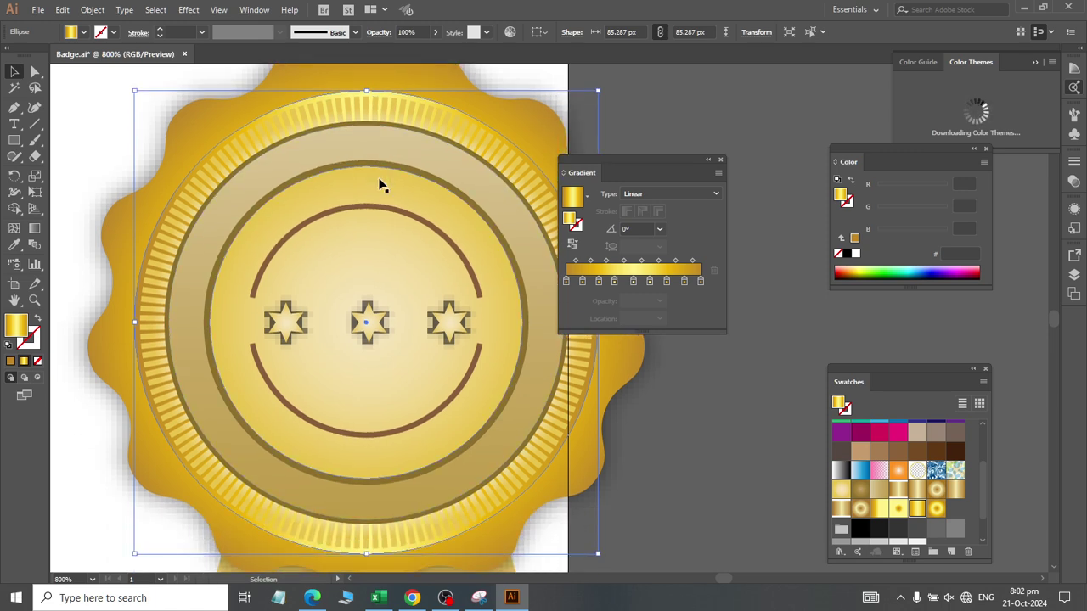
{"action": "left_click", "coordinate": [358, 110]}
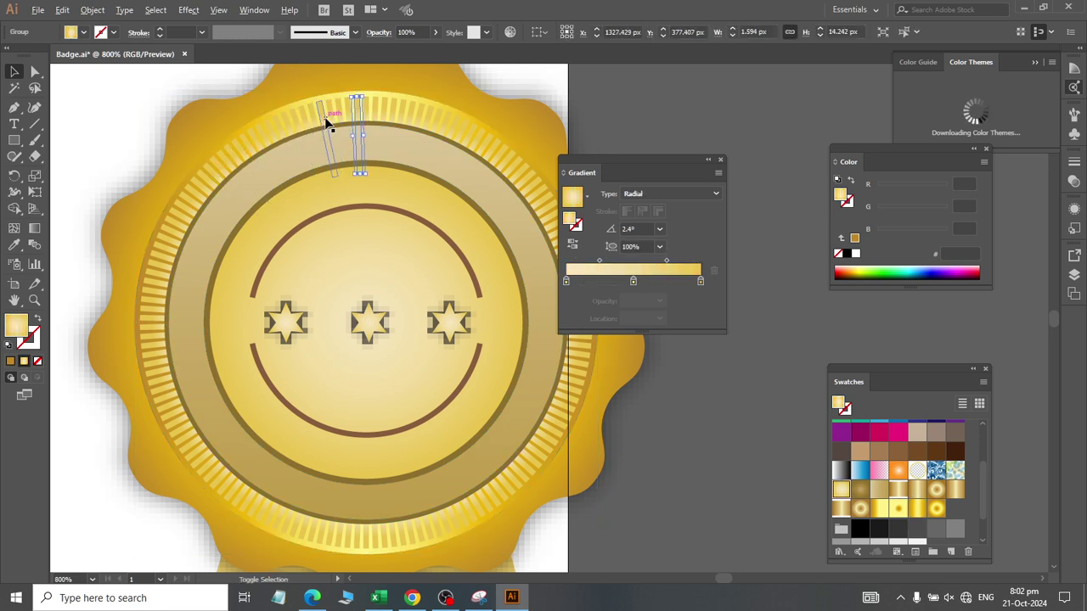
{"action": "left_click", "coordinate": [344, 122], "text": "shift"}
{"action": "left_click", "coordinate": [343, 124], "text": "shift"}
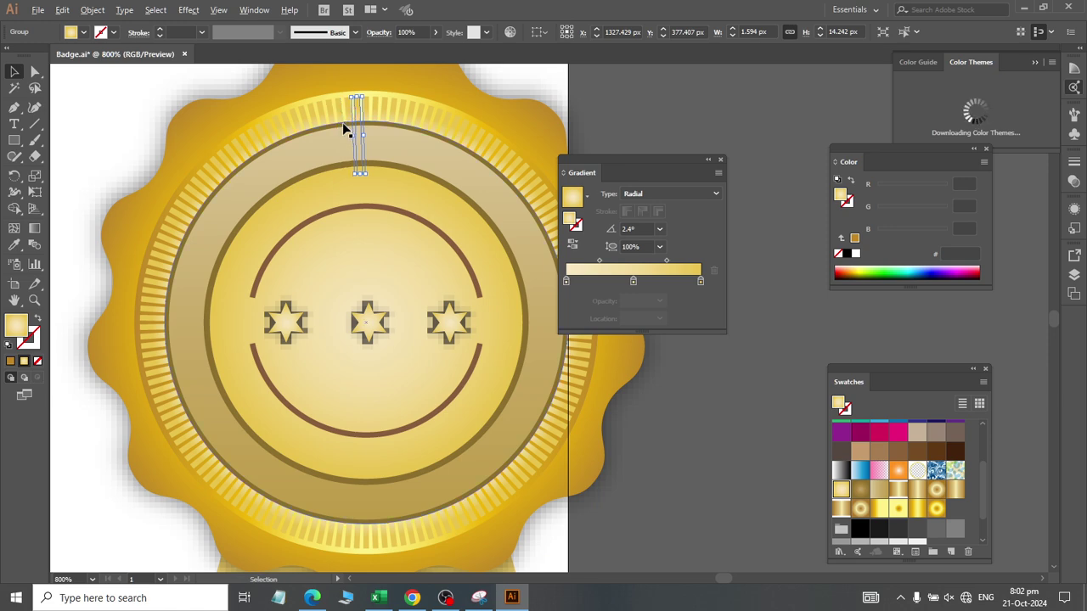
{"action": "key", "text": "ctrl+y"}
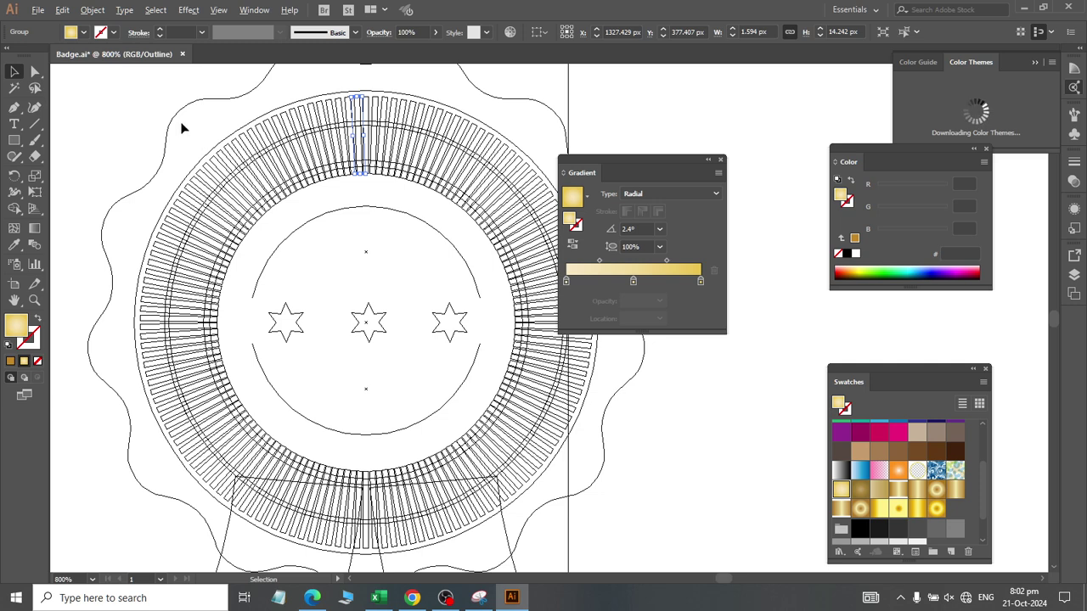
{"action": "left_click_drag", "start_coordinate": [187, 132], "coordinate": [224, 115]}
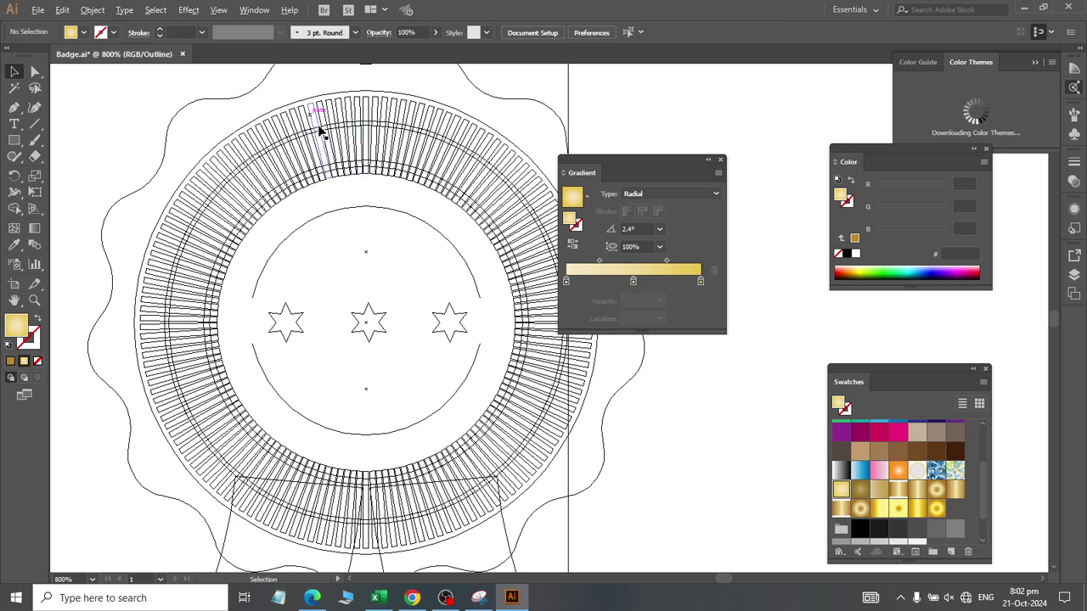
{"action": "scroll", "coordinate": [331, 149], "scroll_direction": "right", "scroll_amount": 2}
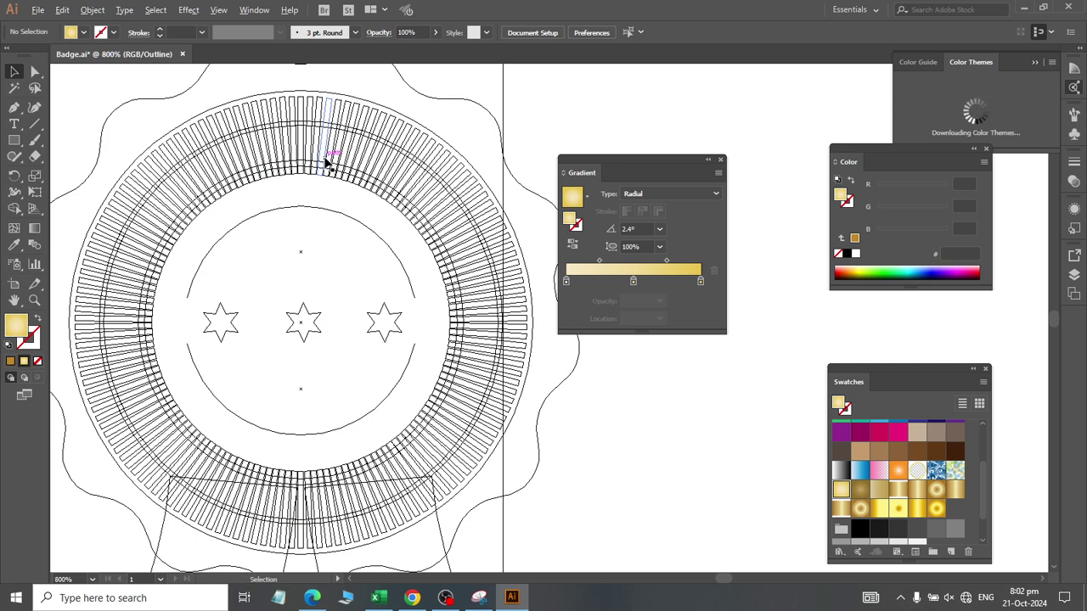
{"action": "scroll", "coordinate": [327, 160], "scroll_direction": "down", "scroll_amount": 1}
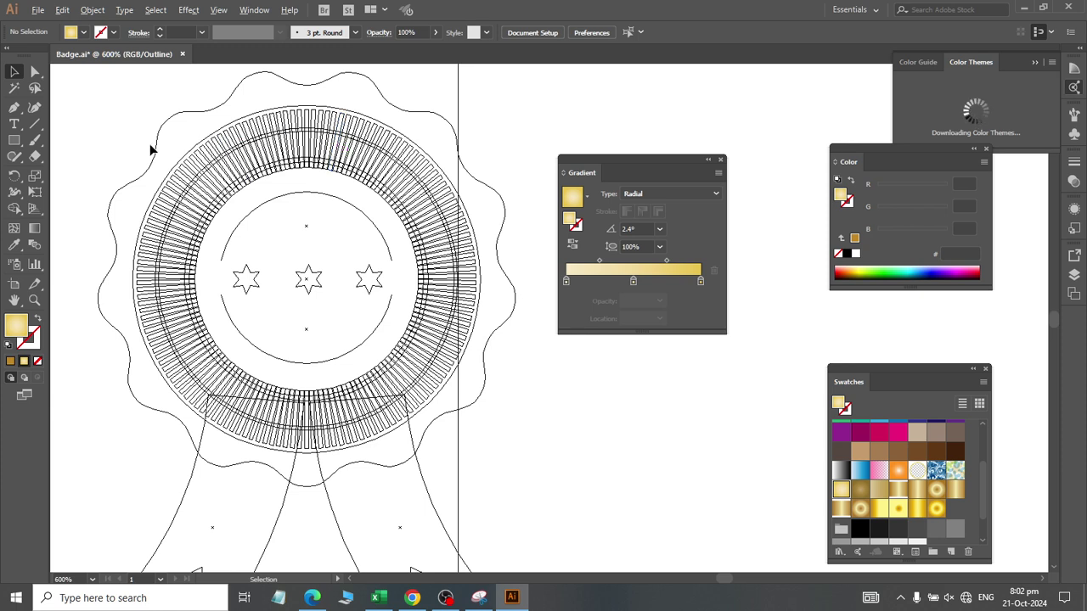
{"action": "left_click", "coordinate": [35, 88]}
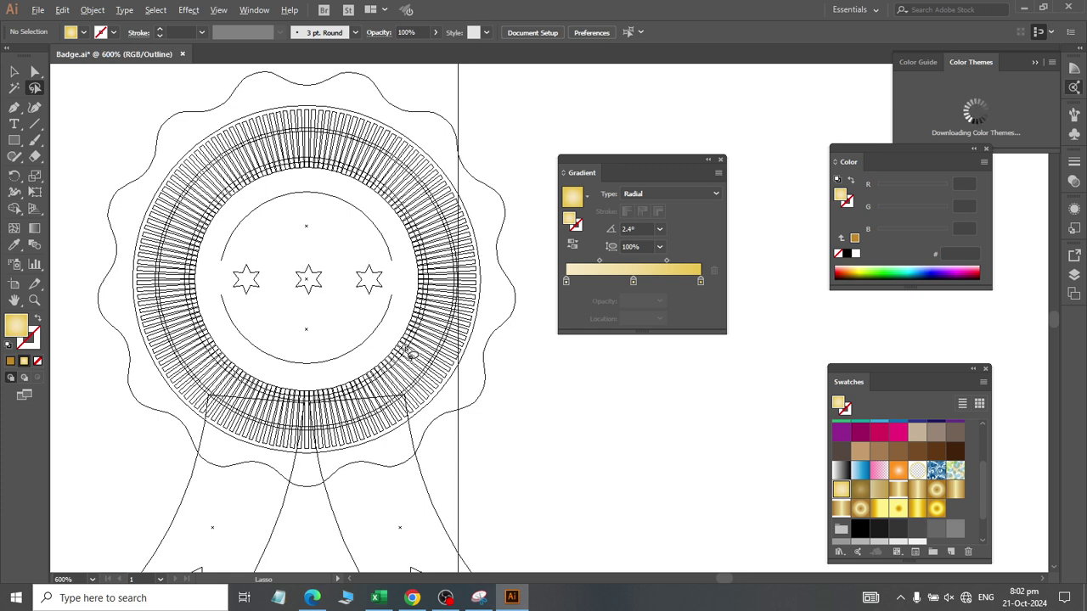
{"action": "key", "text": "a"}
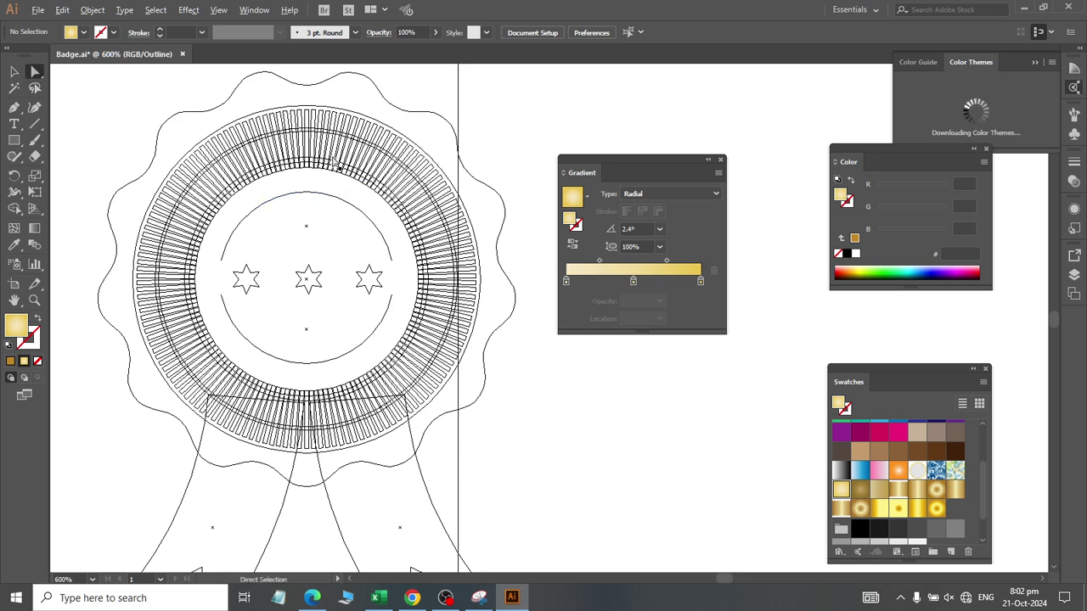
{"action": "left_click", "coordinate": [263, 144]}
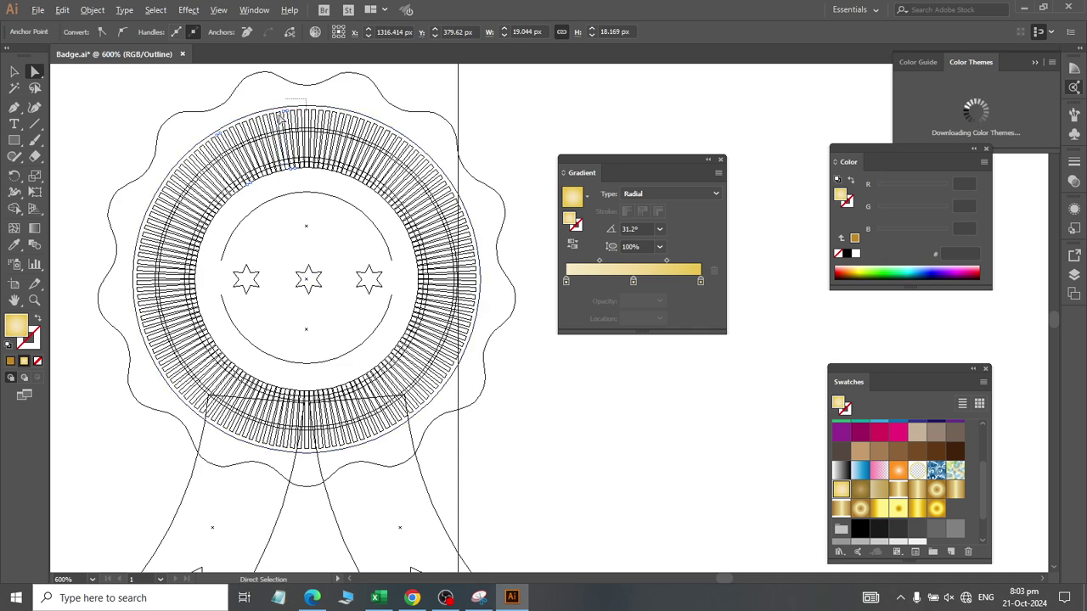
{"action": "mouse_move", "coordinate": [283, 116]}
{"action": "left_mouse_down"}
{"action": "mouse_move", "coordinate": [242, 128]}
{"action": "mouse_move", "coordinate": [285, 130]}
{"action": "left_mouse_up"}
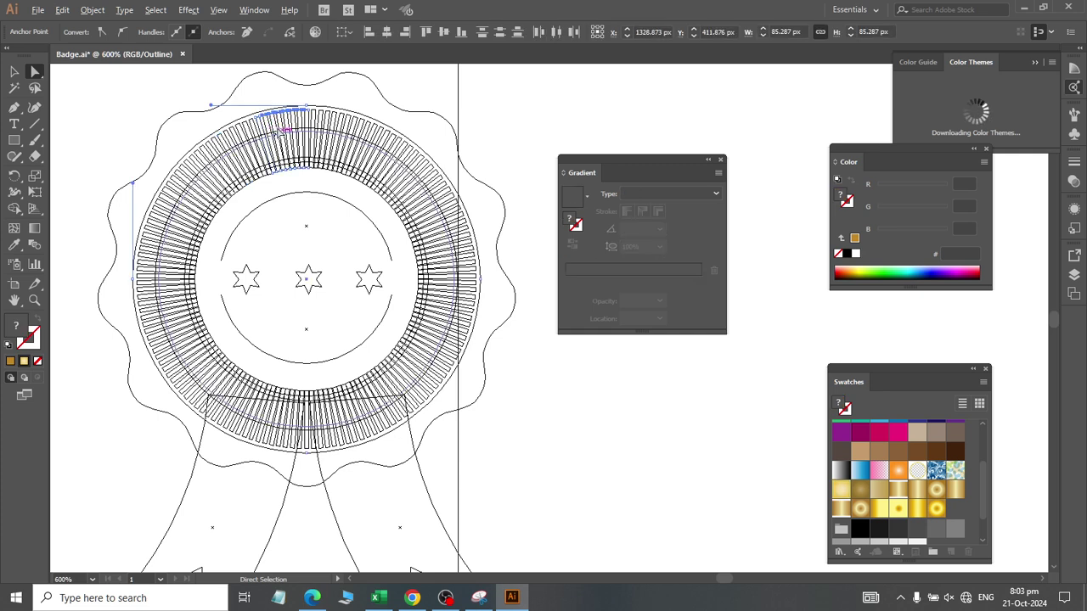
{"action": "key", "text": "ctrl+shift+a"}
{"action": "key", "text": "v"}
{"action": "key", "text": "ctrl+y"}
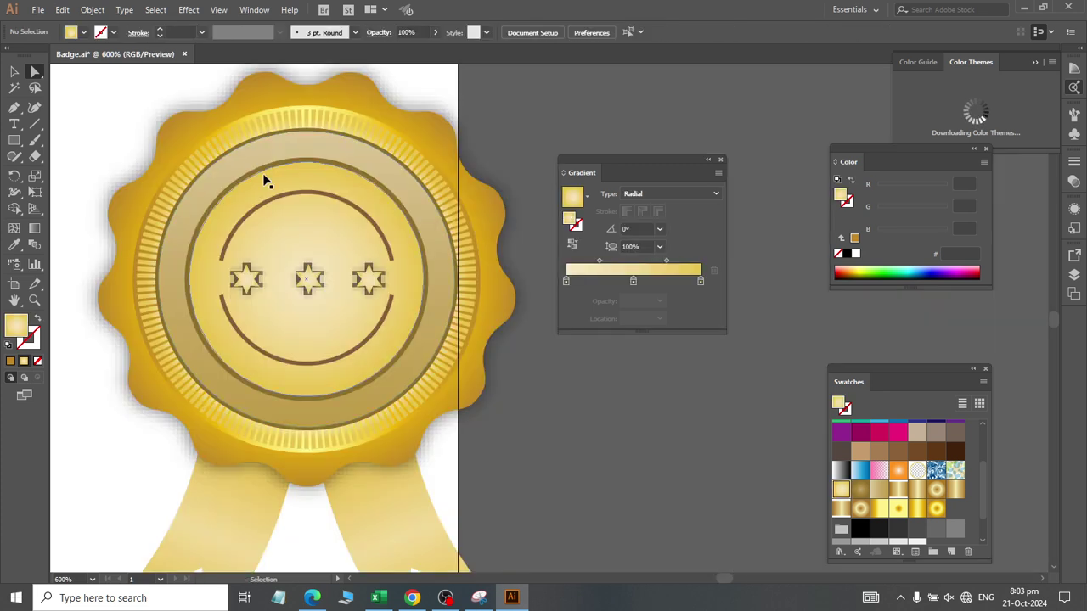
Step: Fill the circle forming the thin outline just inside the ring of rays with the nine-stop radial gold swatch Gold6
{"action": "key", "text": "a"}
{"action": "left_click", "coordinate": [252, 145]}
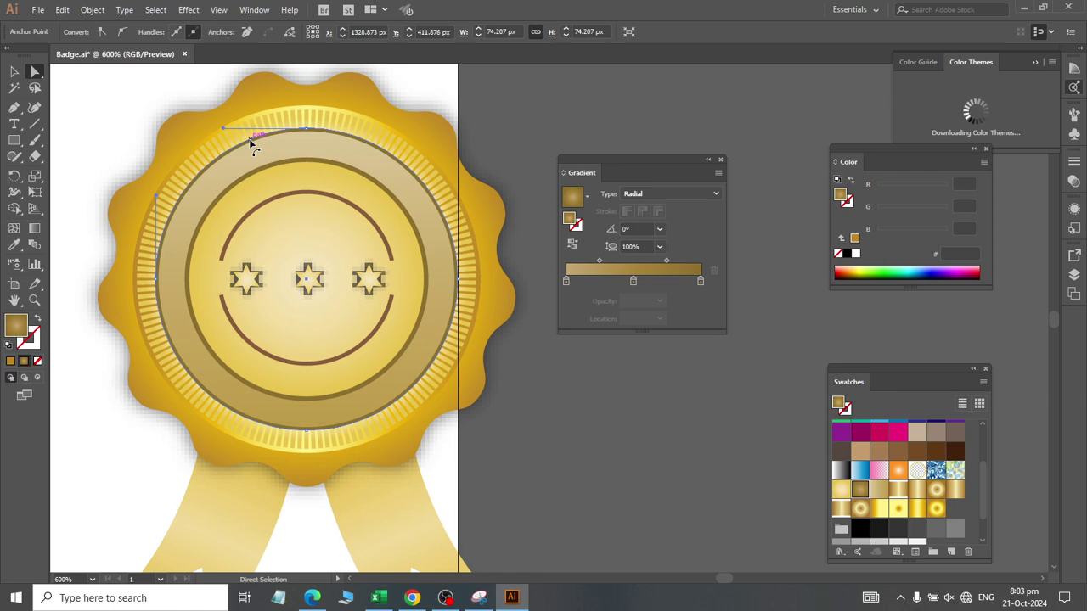
{"action": "left_click", "coordinate": [937, 509]}
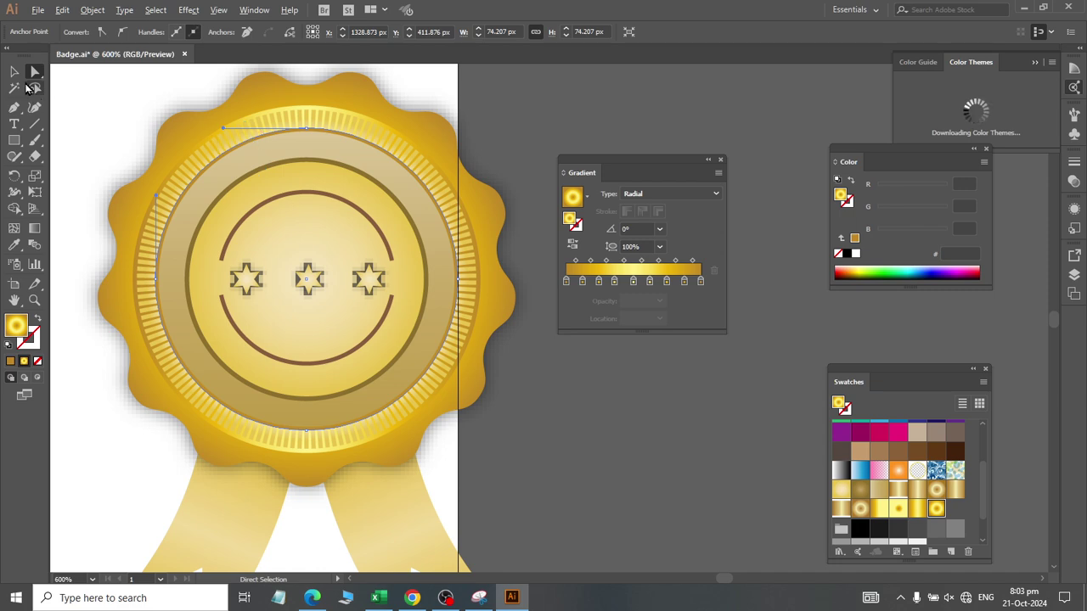
{"action": "key", "text": "v"}
{"action": "scroll", "coordinate": [255, 140], "scroll_direction": "up", "scroll_amount": 2}
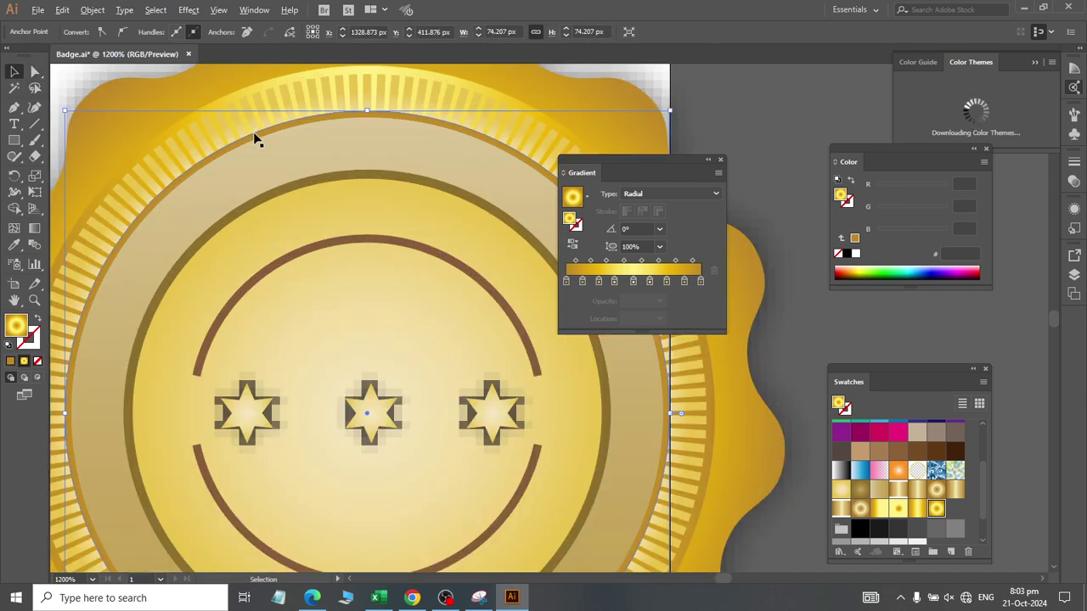
{"action": "left_click", "coordinate": [258, 134]}
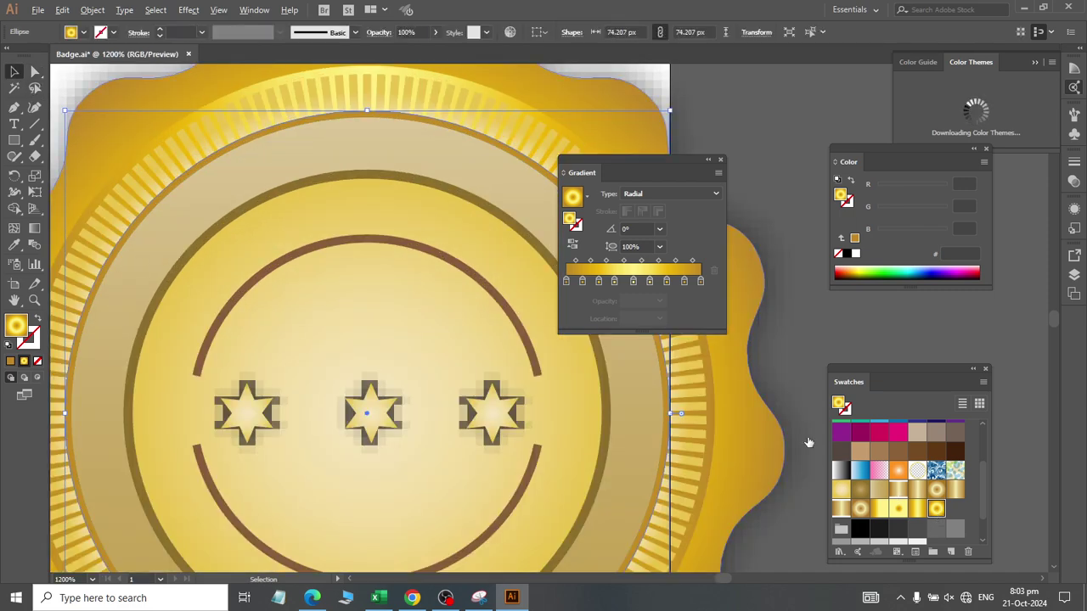
Step: Fill the wide band inside the rays with the linear swatch Gold5 and the central disc with the radial swatch Gold6
{"action": "left_click", "coordinate": [311, 165]}
{"action": "left_click", "coordinate": [918, 514]}
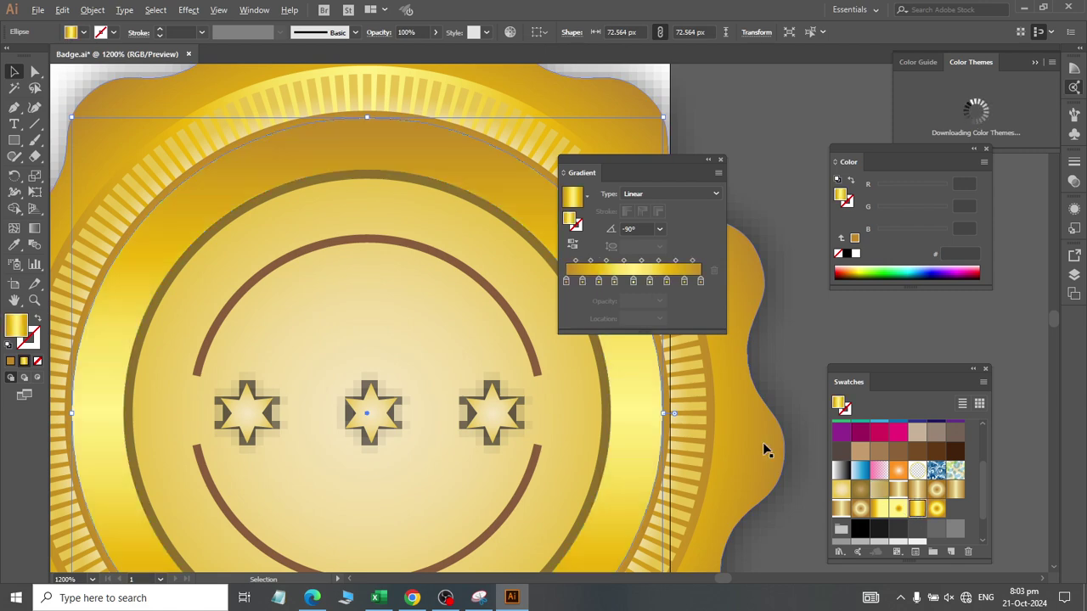
{"action": "left_click", "coordinate": [328, 226]}
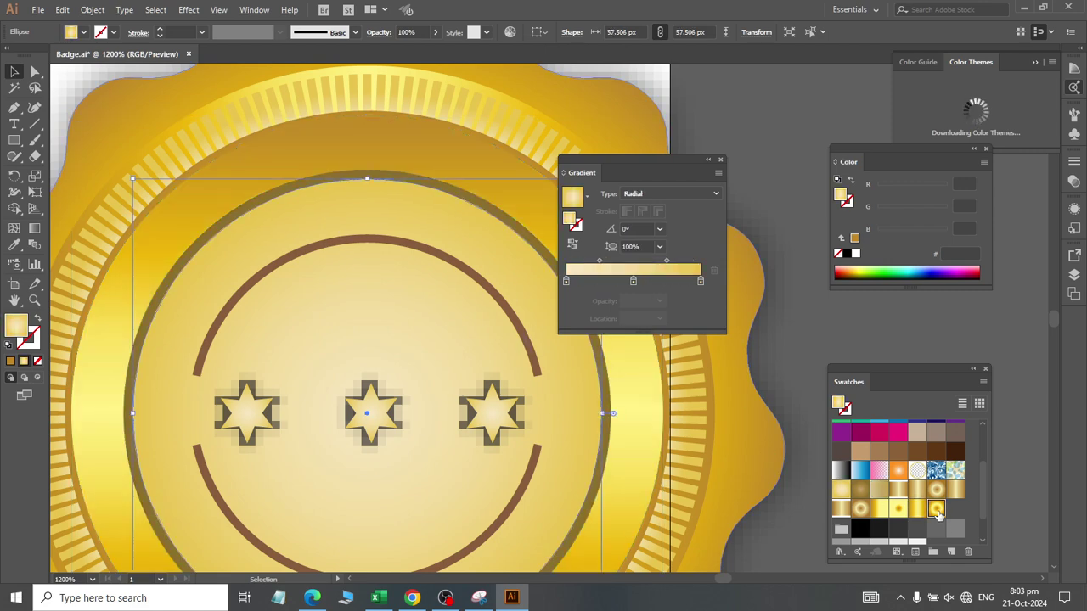
{"action": "left_click", "coordinate": [937, 510]}
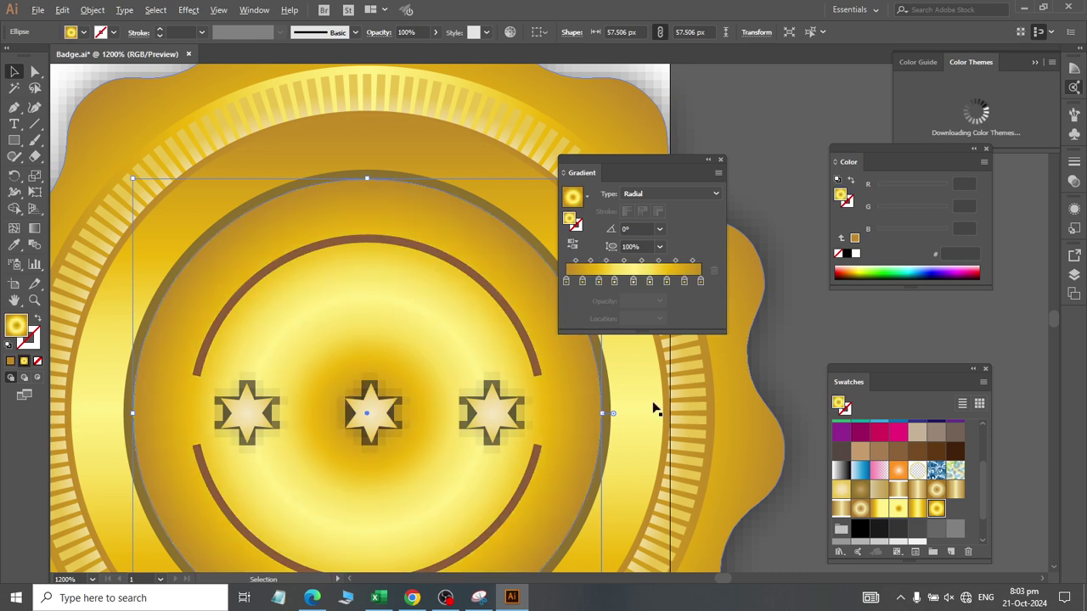
{"action": "left_click", "coordinate": [281, 269]}
{"action": "scroll", "coordinate": [379, 284], "scroll_direction": "down", "scroll_amount": 1}
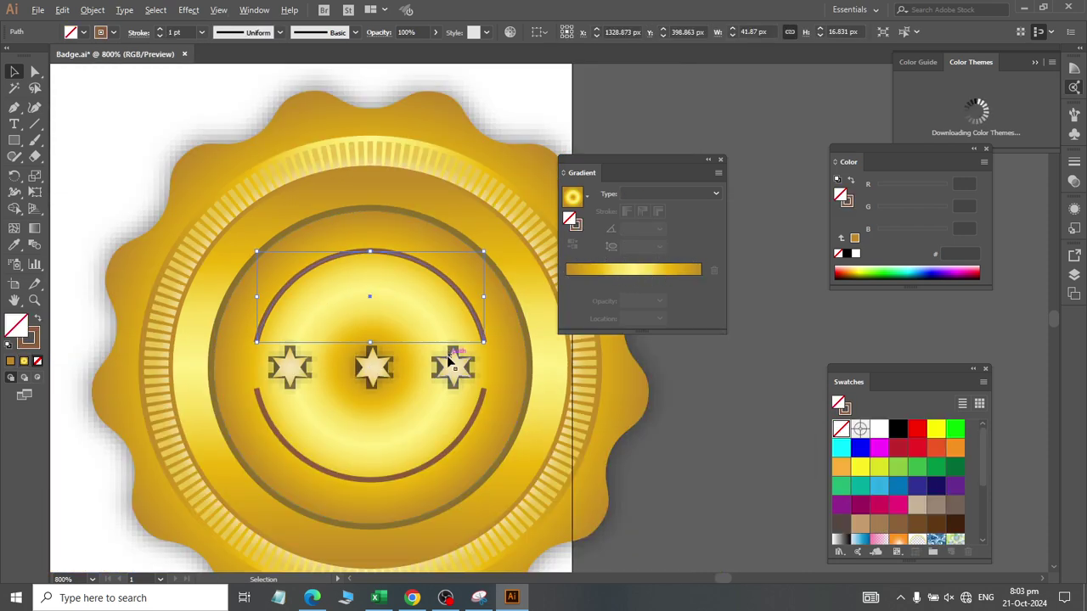
Step: Set the angle of the wide band's linear gold gradient to -131°
{"action": "left_click", "coordinate": [234, 258]}
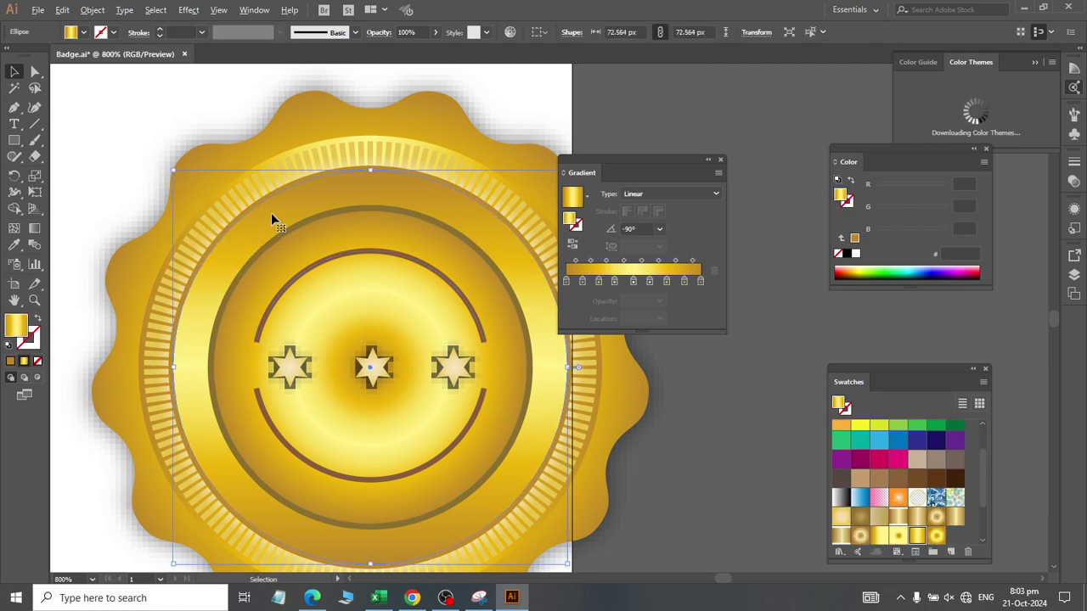
{"action": "left_click", "coordinate": [642, 228]}
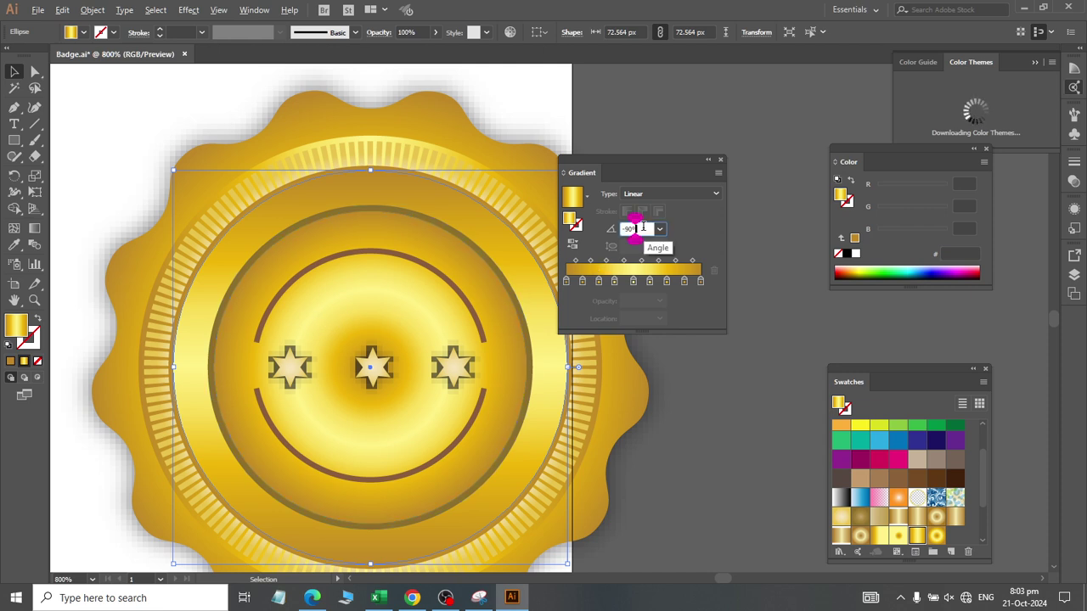
{"action": "scroll", "coordinate": [643, 227], "scroll_direction": "down", "scroll_amount": 20}
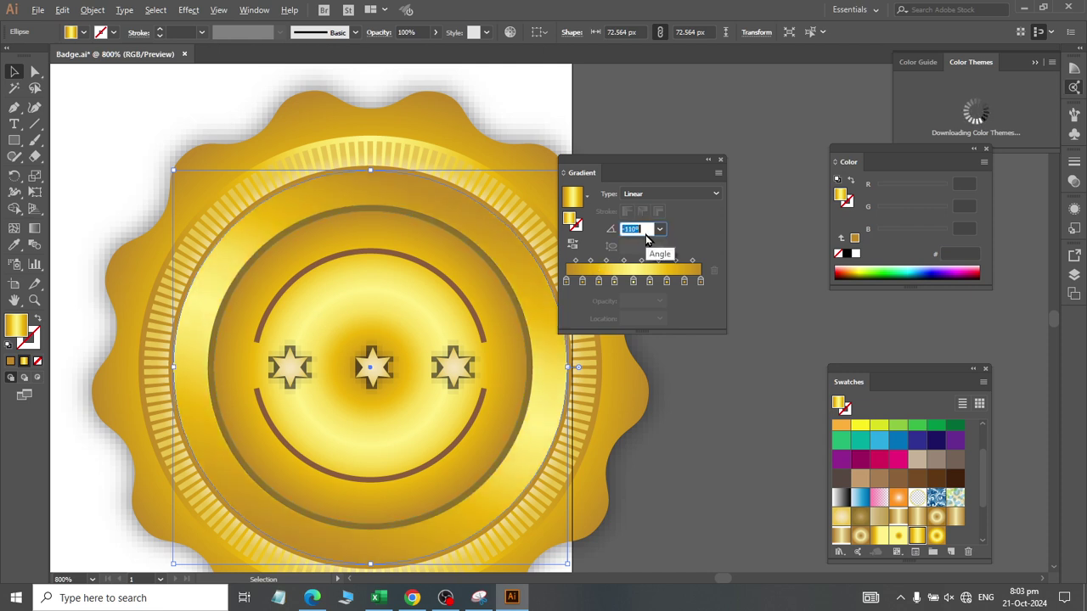
{"action": "scroll", "coordinate": [646, 240], "scroll_direction": "down", "scroll_amount": 14}
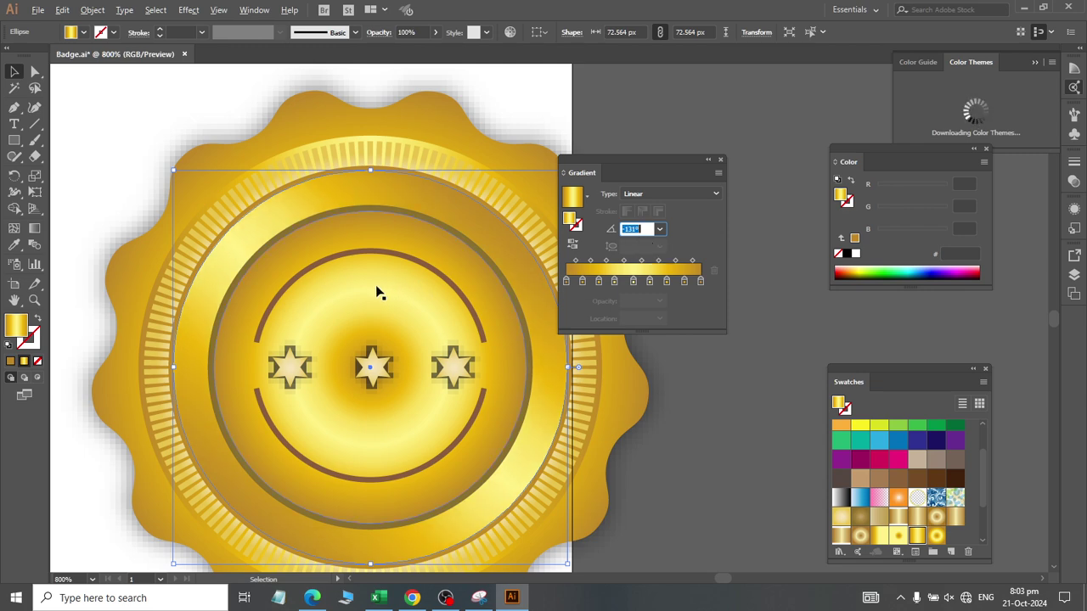
Step: Try another angle on the central disc's radial gradient, reapply its swatch, and fill the disc with the linear swatch Gold5
{"action": "left_click", "coordinate": [325, 244]}
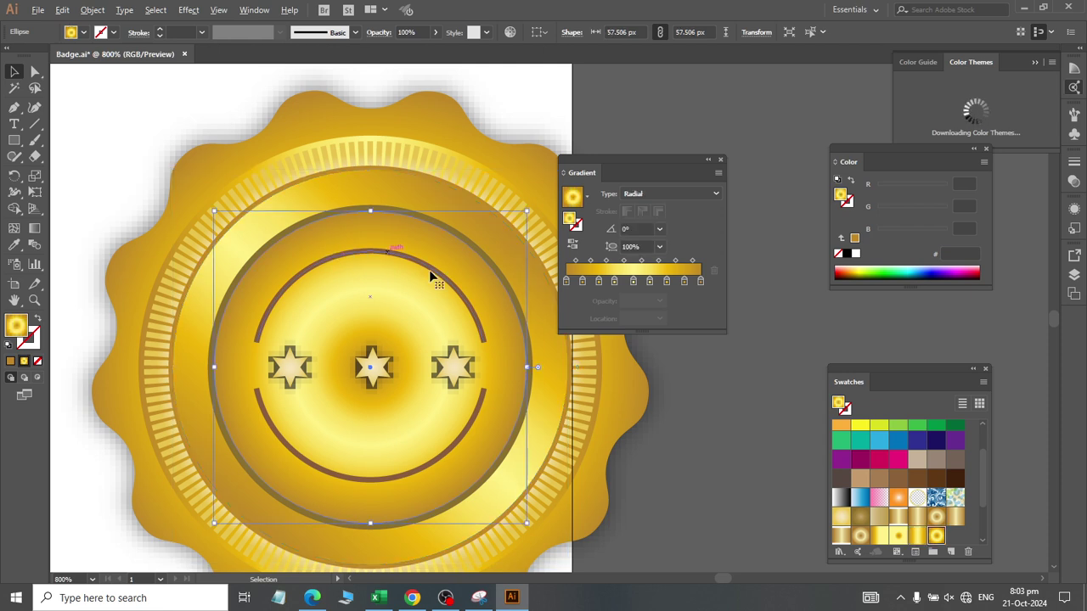
{"action": "left_click", "coordinate": [642, 229]}
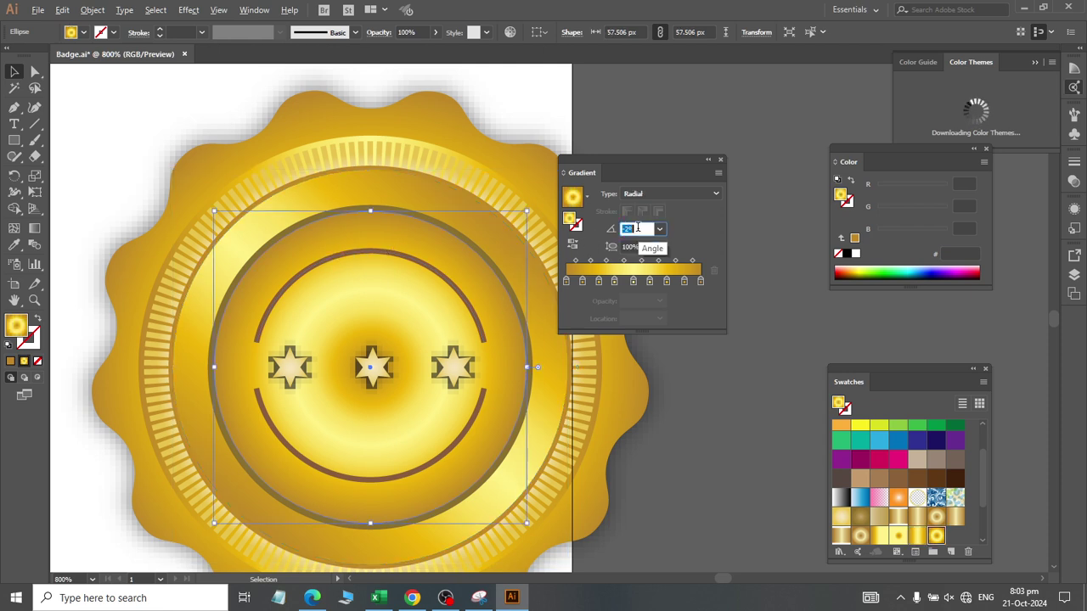
{"action": "left_click", "coordinate": [936, 535]}
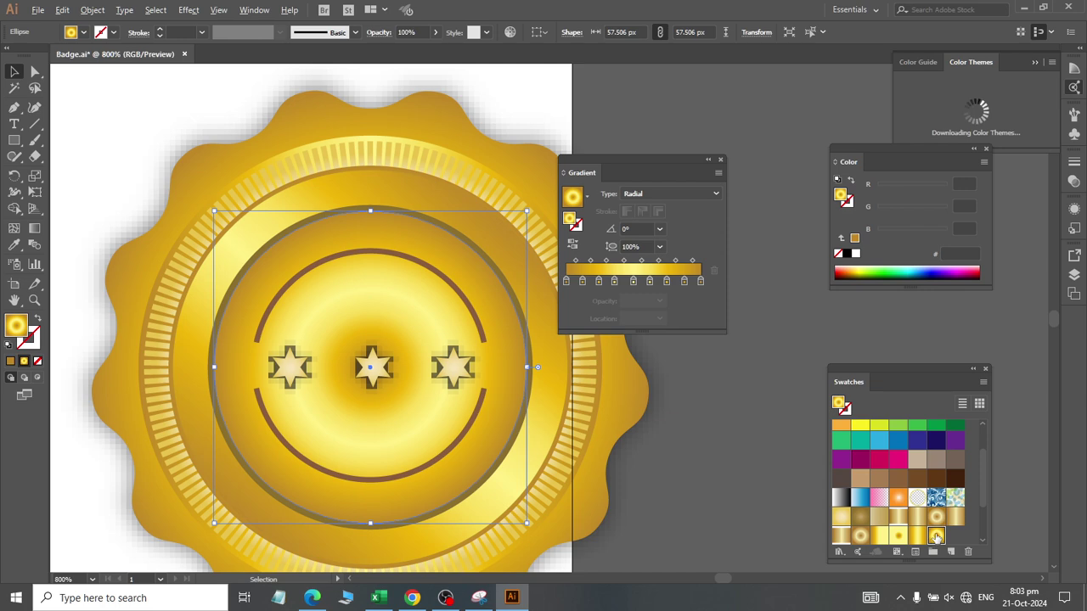
{"action": "left_click", "coordinate": [917, 535]}
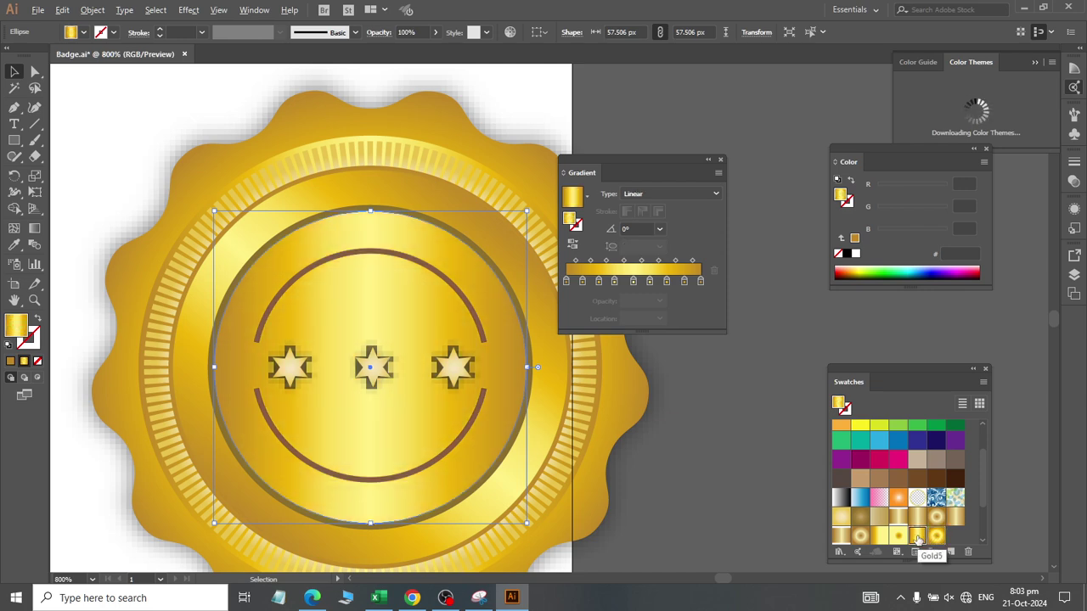
Step: Set the angle of the central disc's linear gold gradient to 36° and deselect the disc
{"action": "left_click", "coordinate": [642, 229]}
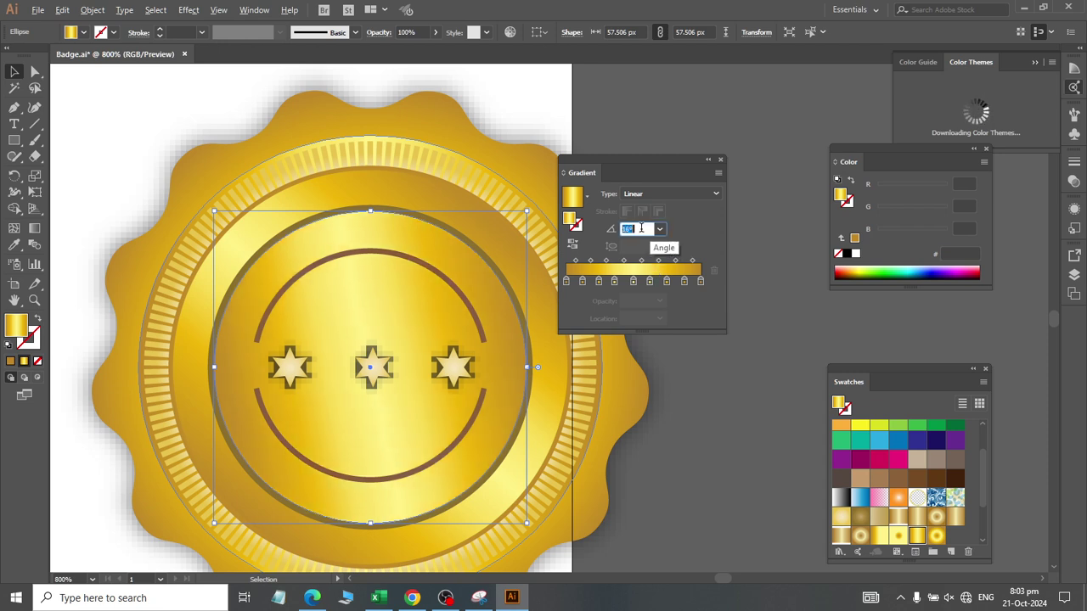
{"action": "key", "text": "Up"}
{"action": "key", "text": "Up"}
{"action": "key", "text": "Up"}
{"action": "key", "text": "Up"}
{"action": "key", "text": "Up"}
{"action": "key", "text": "Up"}
{"action": "key", "text": "Up"}
{"action": "key", "text": "Up"}
{"action": "key", "text": "Up"}
{"action": "key", "text": "Up"}
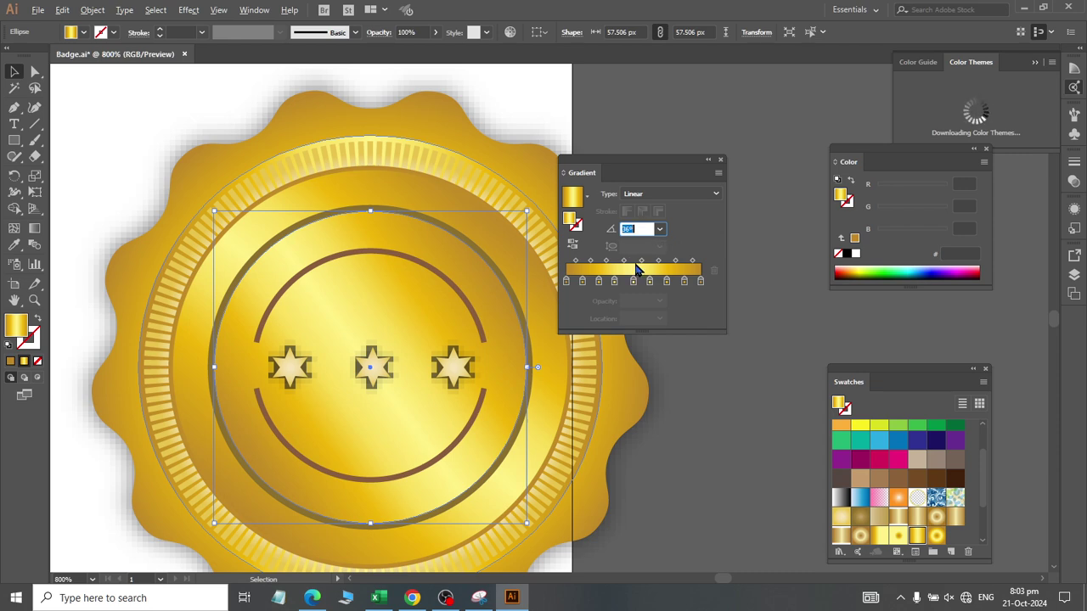
{"action": "left_click", "coordinate": [716, 439]}
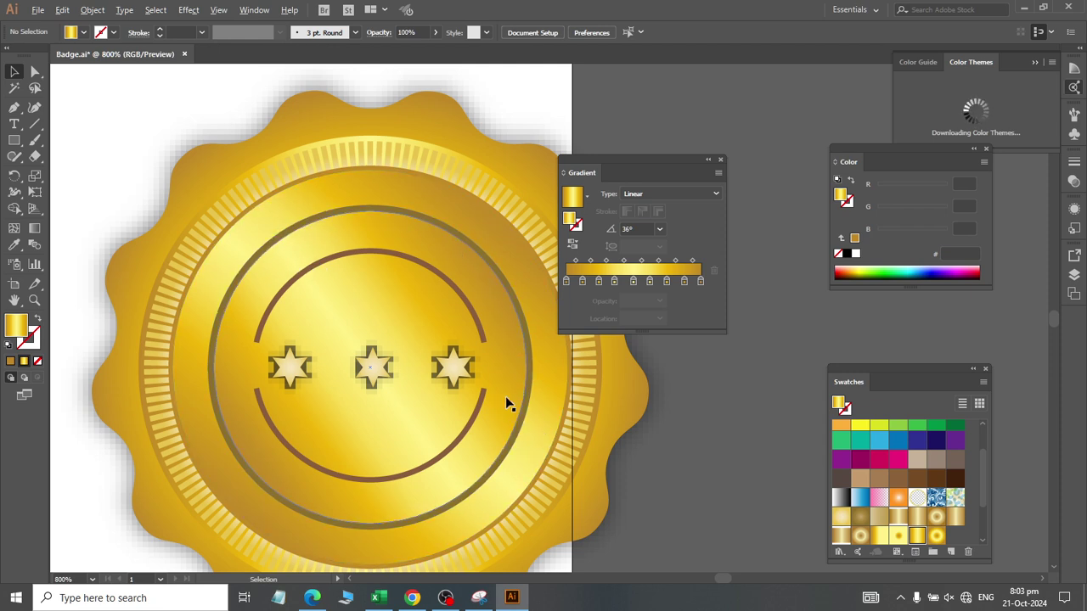
Step: Apply the radial swatch Gold6 to the dark ring around the central disc and swap its fill and stroke
{"action": "left_click", "coordinate": [433, 228]}
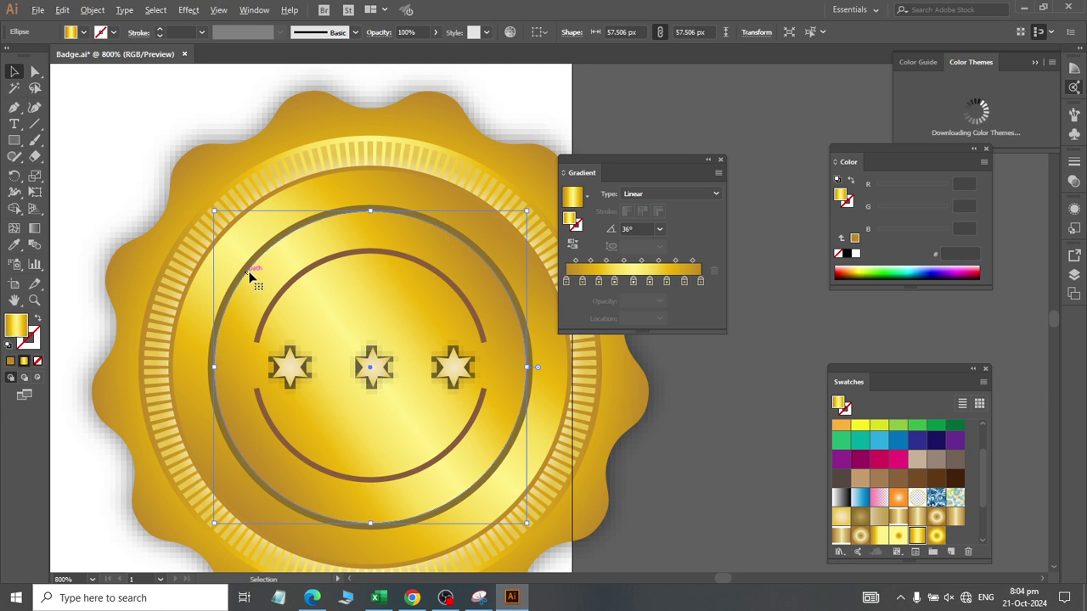
{"action": "mouse_move", "coordinate": [250, 277]}
{"action": "left_mouse_down"}
{"action": "mouse_move", "coordinate": [269, 277]}
{"action": "mouse_move", "coordinate": [267, 302]}
{"action": "mouse_move", "coordinate": [237, 297]}
{"action": "mouse_move", "coordinate": [240, 331]}
{"action": "mouse_move", "coordinate": [237, 290]}
{"action": "left_mouse_up"}
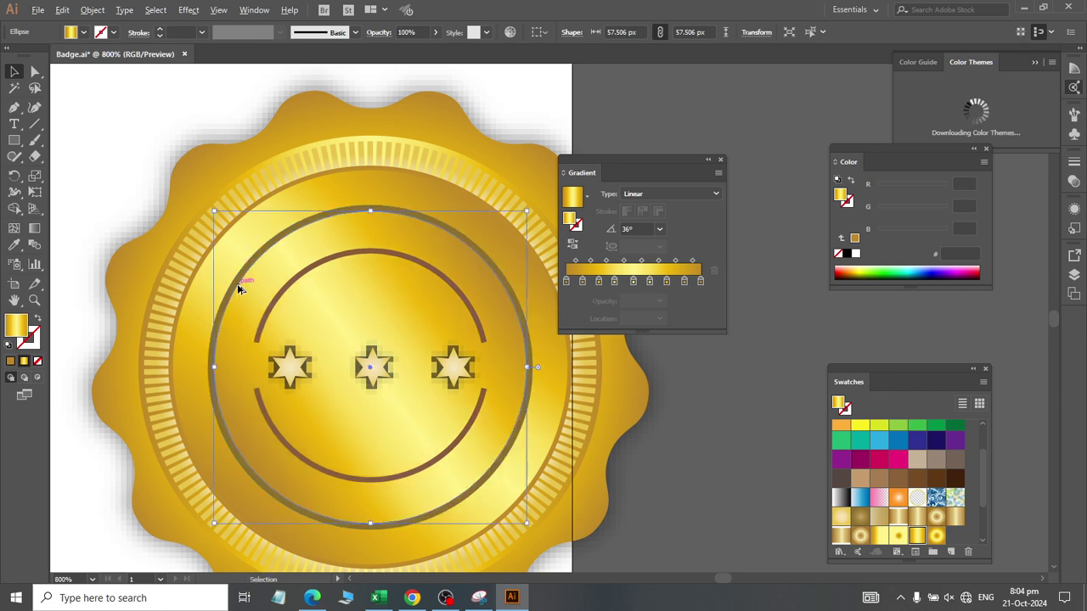
{"action": "scroll", "coordinate": [238, 290], "scroll_direction": "up", "scroll_amount": 2}
{"action": "left_click", "coordinate": [223, 265]}
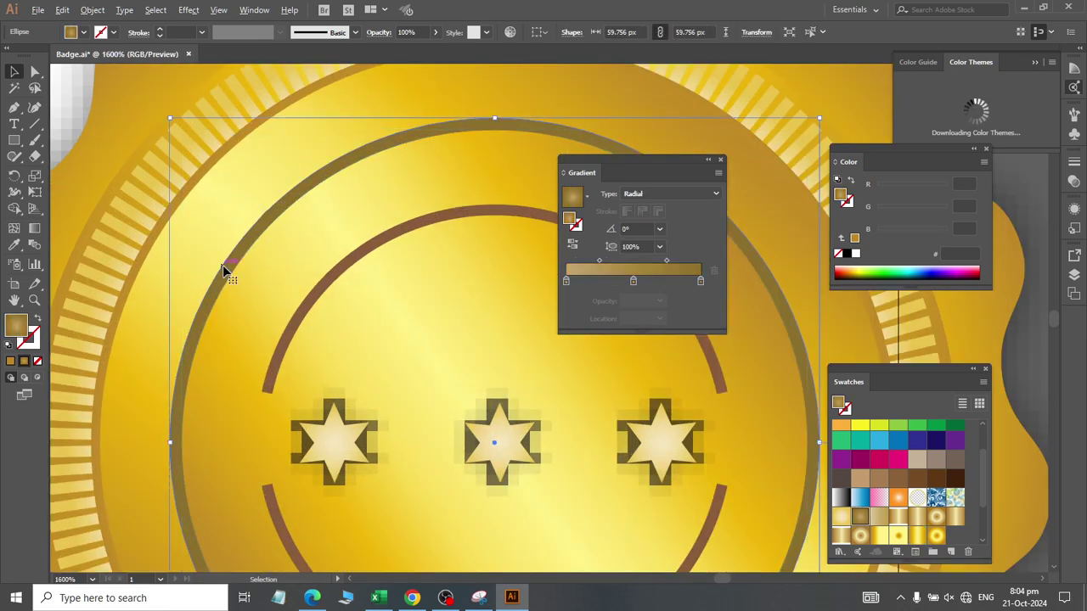
{"action": "left_click_drag", "start_coordinate": [222, 265], "coordinate": [230, 298]}
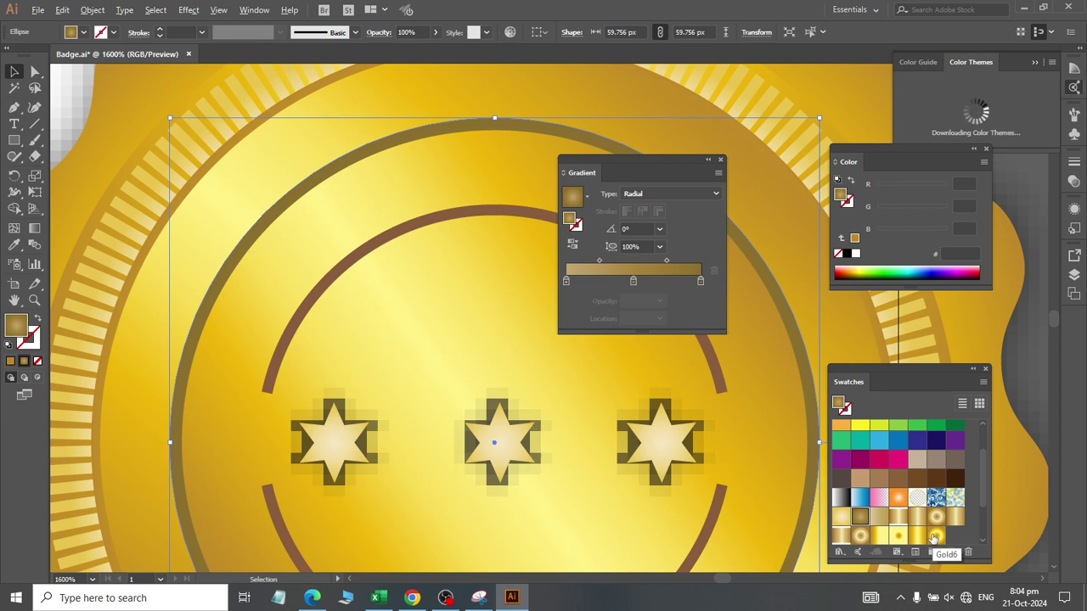
{"action": "left_click", "coordinate": [934, 538]}
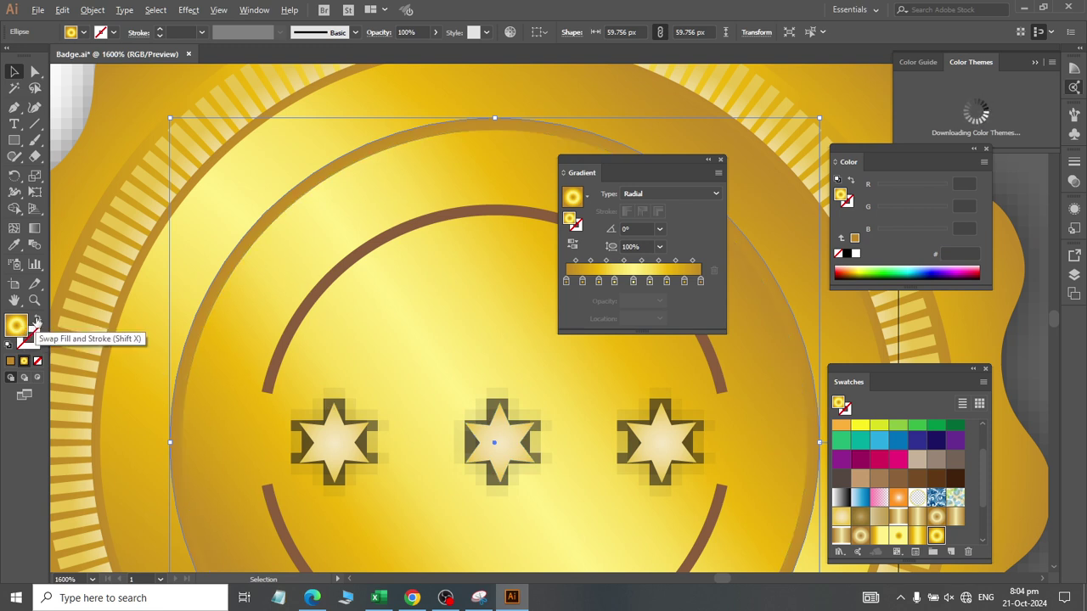
{"action": "left_click", "coordinate": [36, 321]}
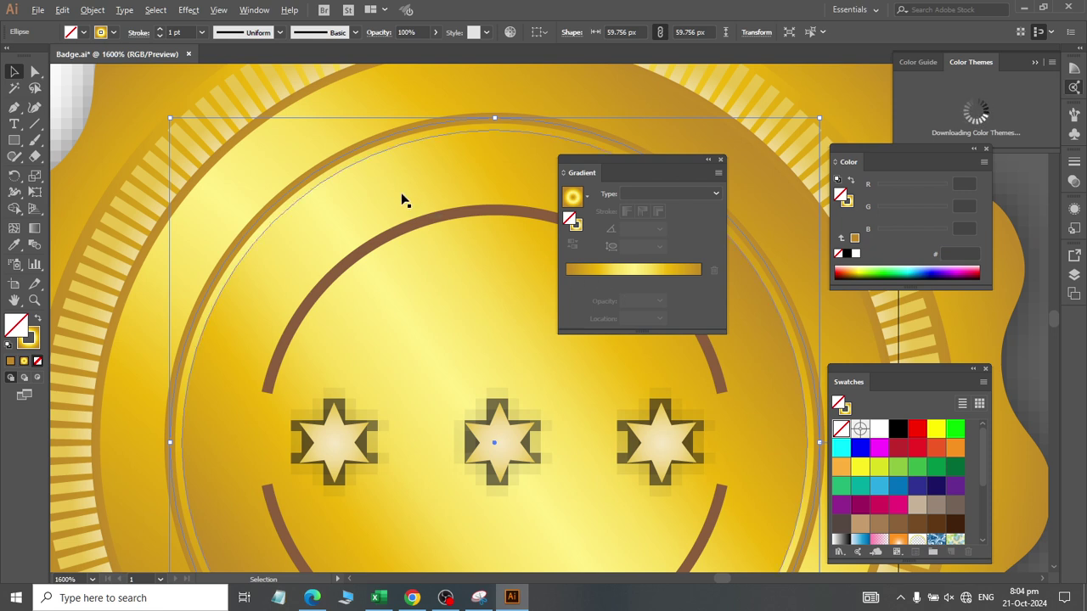
Step: Try the ring's stroke gradient along the stroke, apply it across the stroke instead, and deselect the ring
{"action": "left_click", "coordinate": [32, 340]}
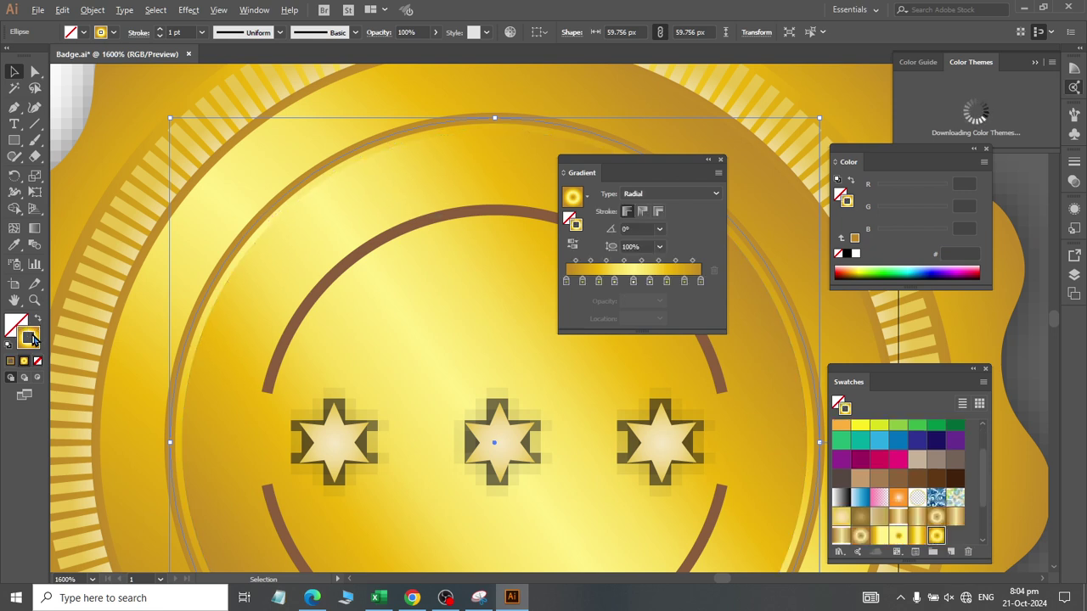
{"action": "left_click", "coordinate": [643, 214]}
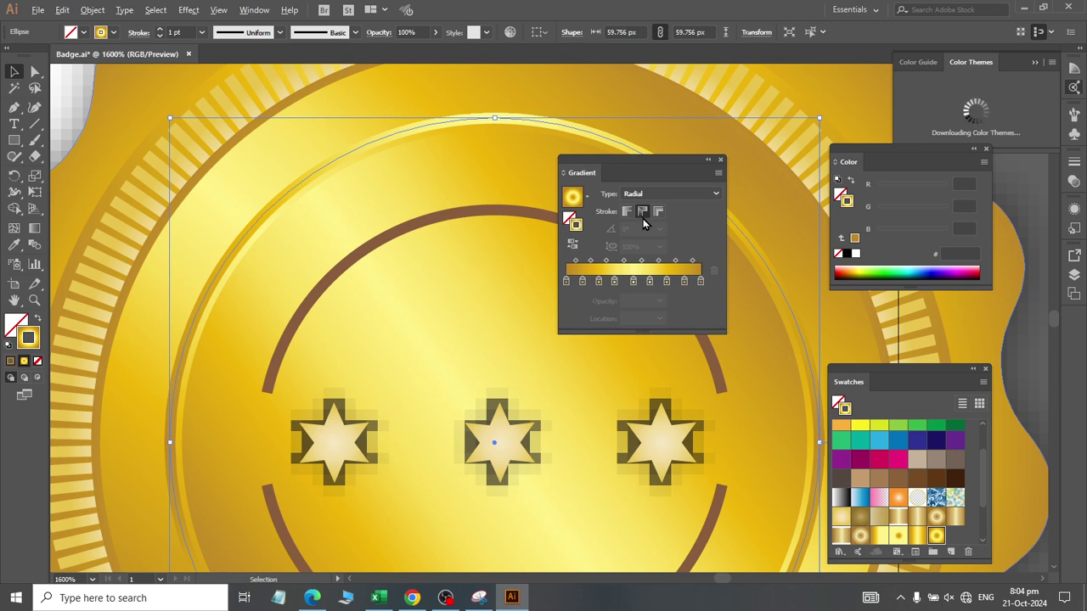
{"action": "scroll", "coordinate": [536, 275], "scroll_direction": "down", "scroll_amount": 2}
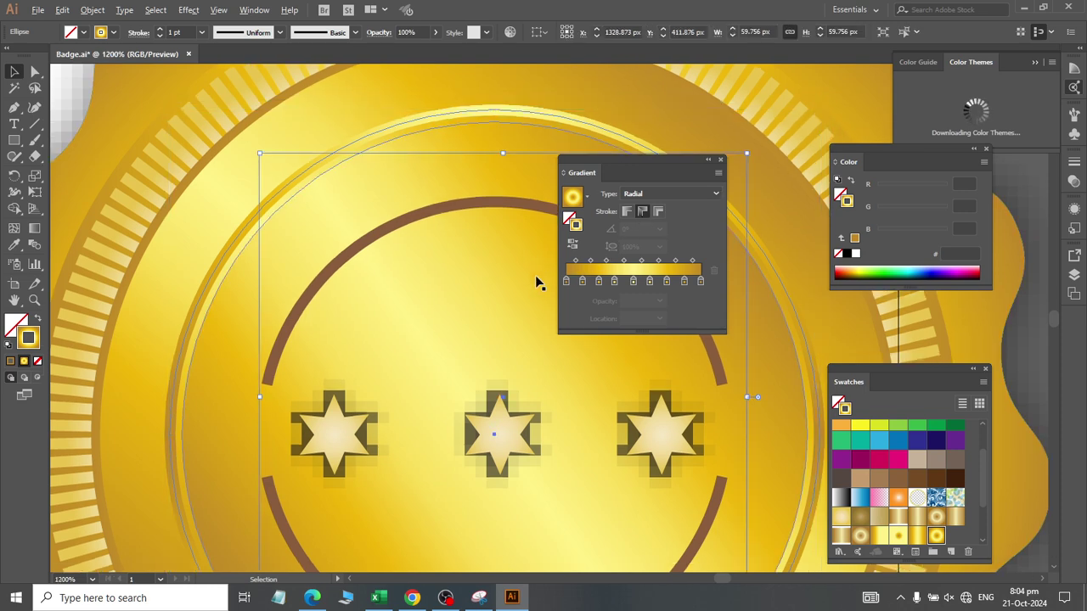
{"action": "scroll", "coordinate": [530, 283], "scroll_direction": "up", "scroll_amount": 1}
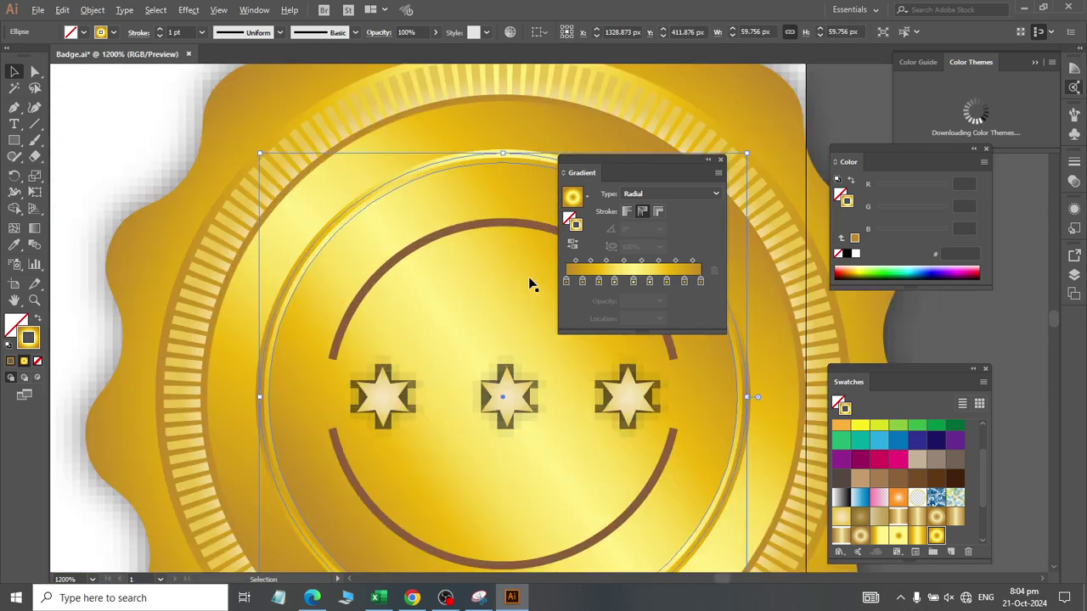
{"action": "left_click", "coordinate": [657, 212]}
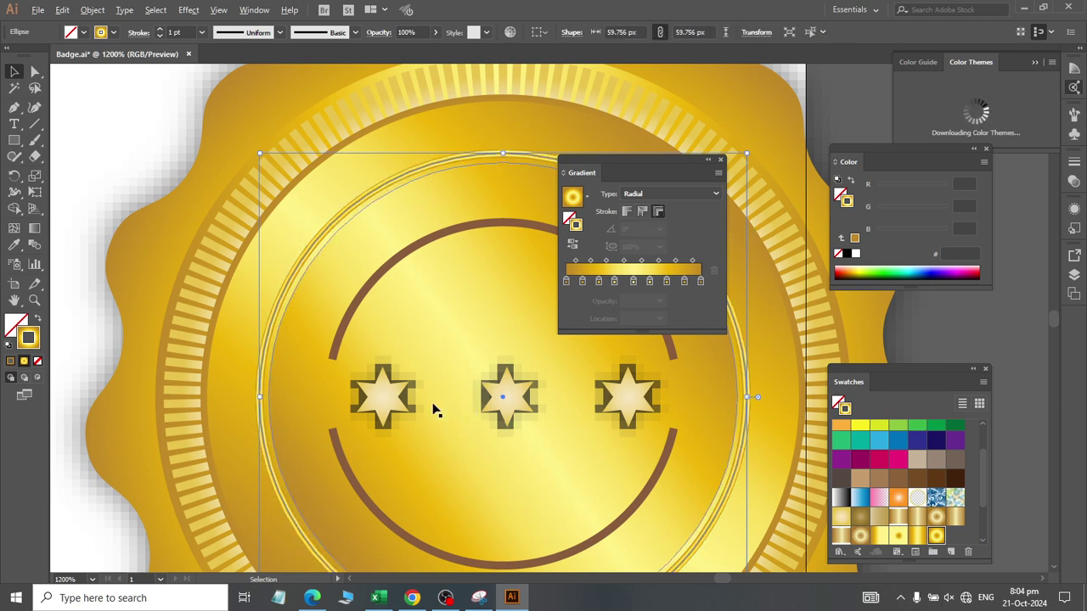
{"action": "left_click", "coordinate": [104, 166]}
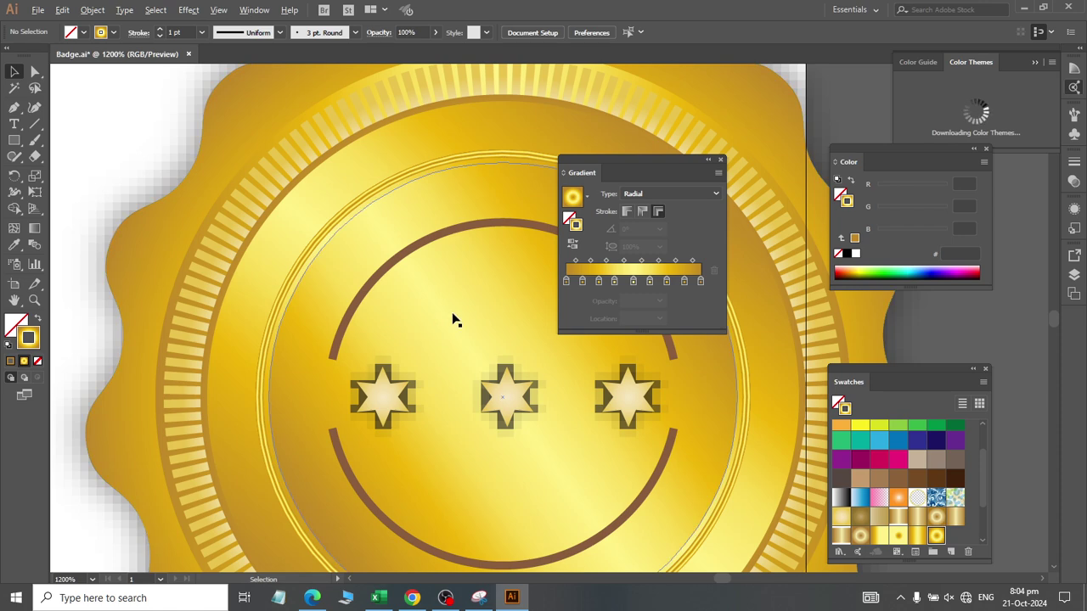
Step: Shift the central disc slightly to the right, away from the ring around it
{"action": "scroll", "coordinate": [303, 259], "scroll_direction": "up", "scroll_amount": 2}
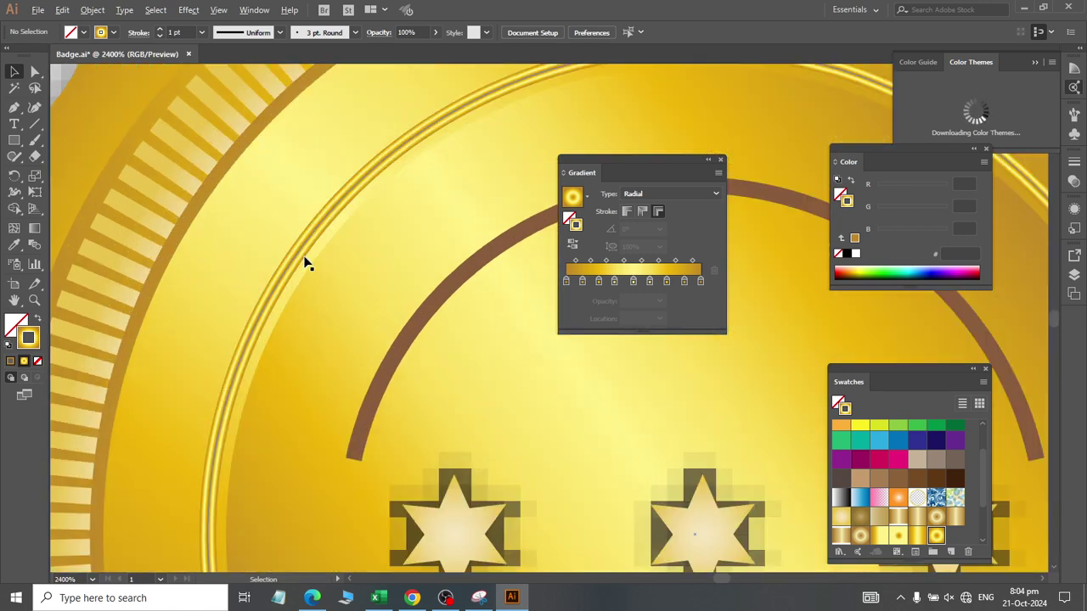
{"action": "left_click", "coordinate": [298, 259]}
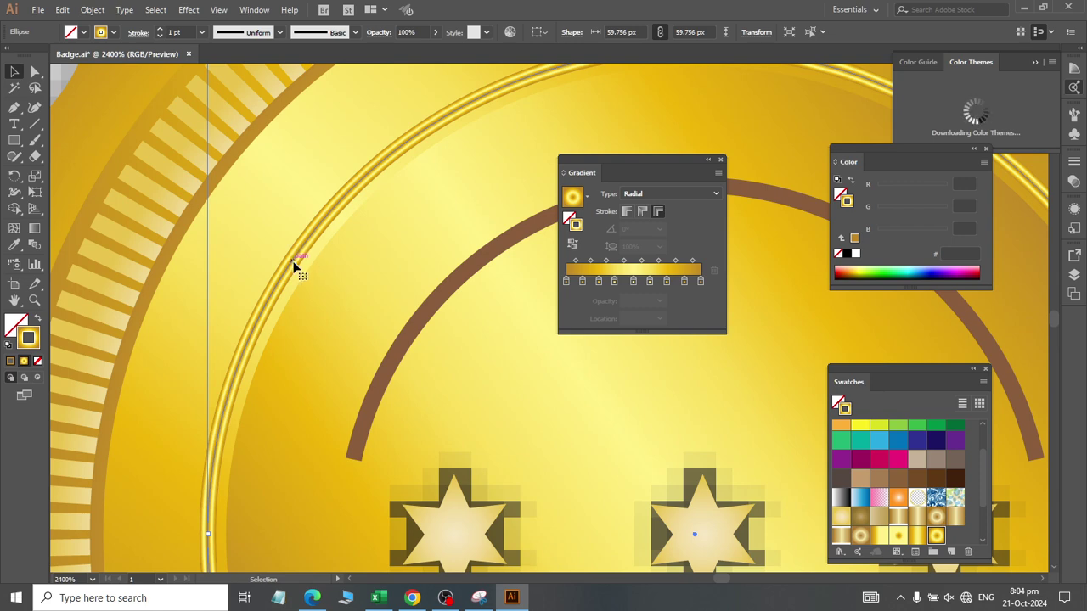
{"action": "left_click", "coordinate": [301, 276]}
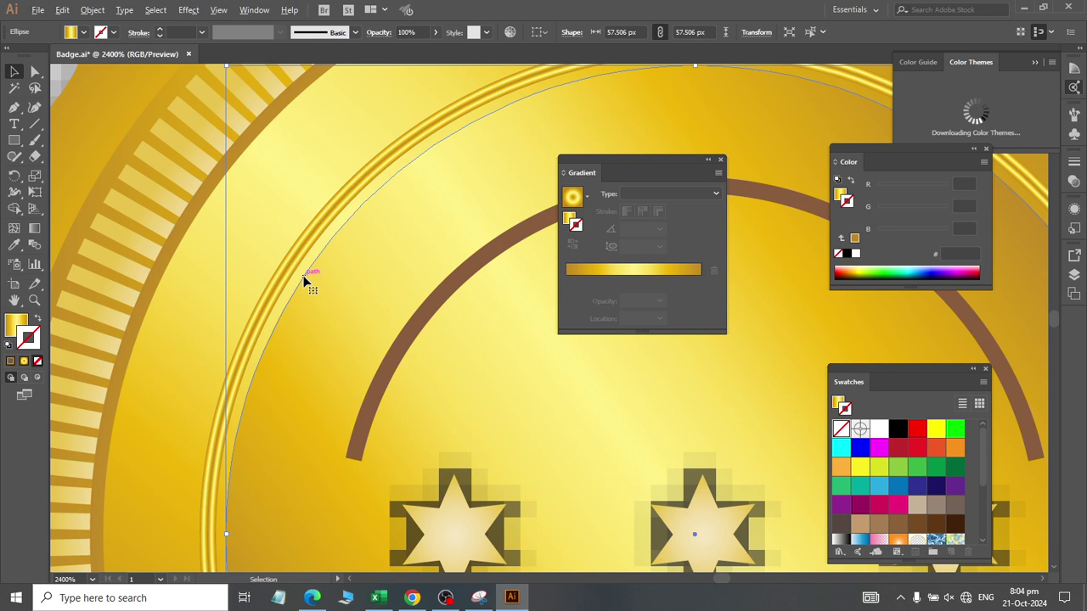
{"action": "left_click_drag", "start_coordinate": [311, 283], "coordinate": [352, 291]}
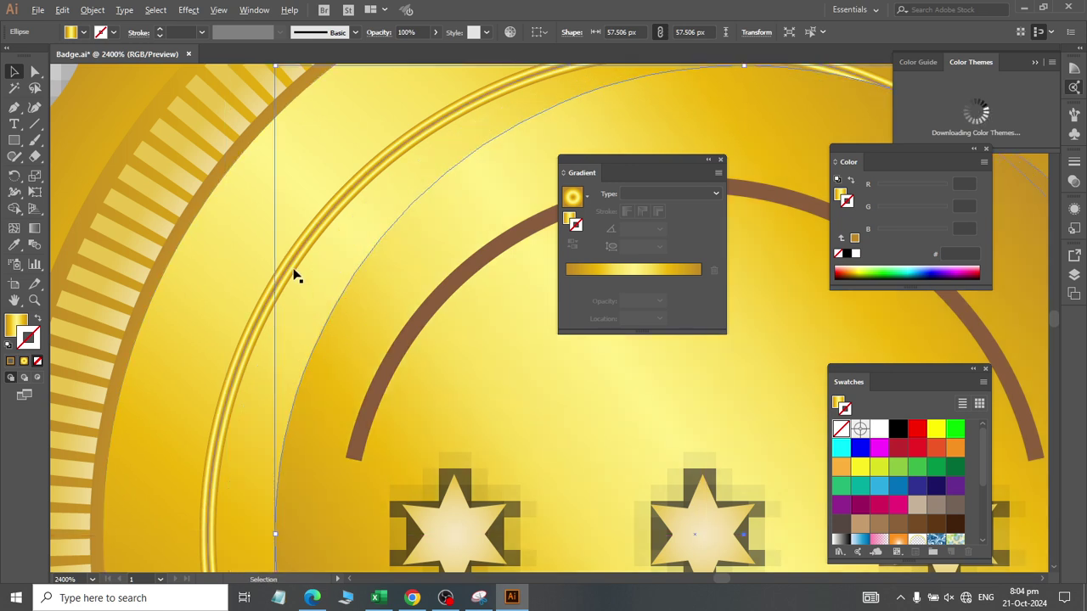
Step: Try different stroke weights on the ring around the central disc, from 5 pt down to no stroke
{"action": "left_click", "coordinate": [261, 322]}
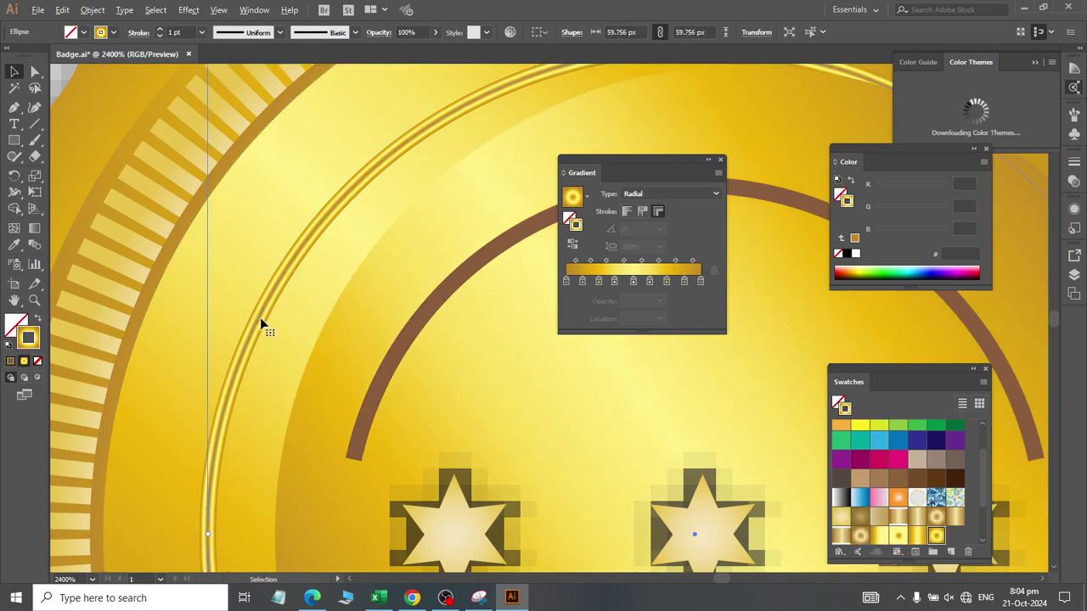
{"action": "left_click", "coordinate": [182, 31]}
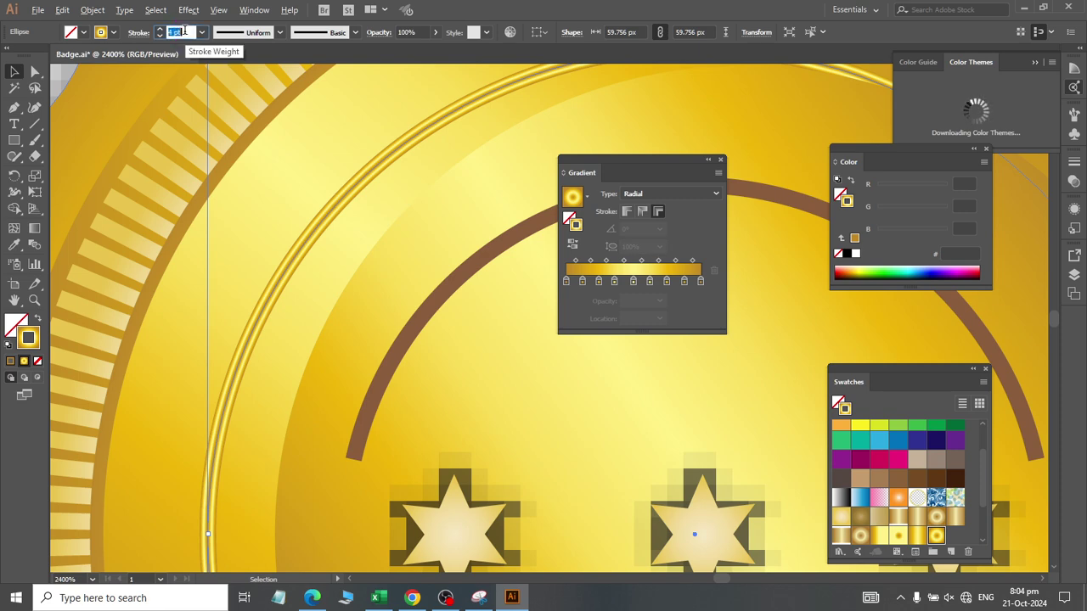
{"action": "key", "text": "Up"}
{"action": "key", "text": "Up"}
{"action": "key", "text": "Up"}
{"action": "key", "text": "Up"}
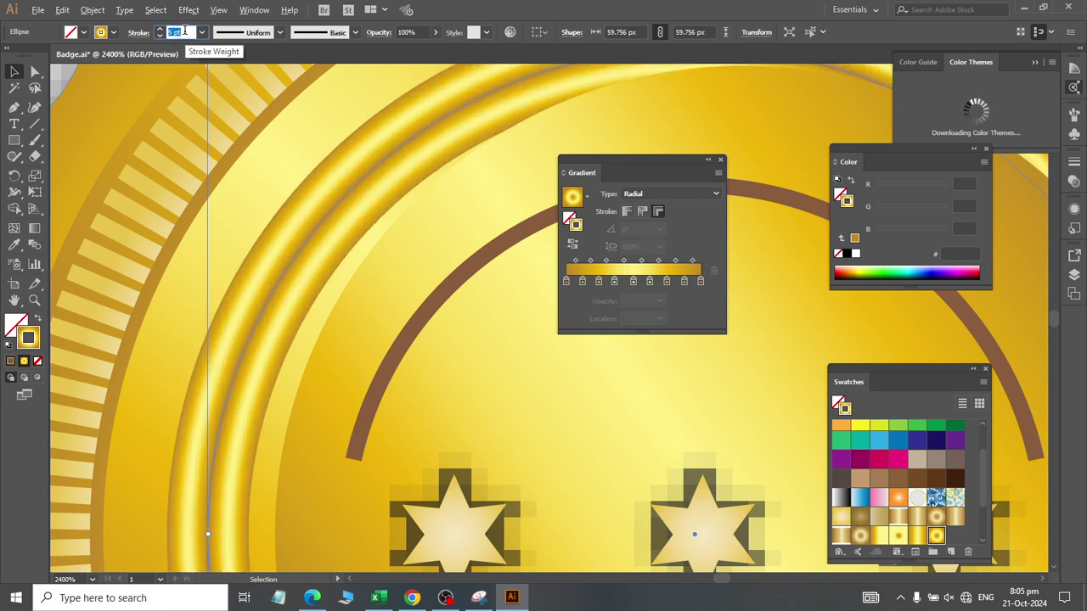
{"action": "key", "text": "Down"}
{"action": "key", "text": "Down"}
{"action": "key", "text": "Down"}
{"action": "key", "text": "Down"}
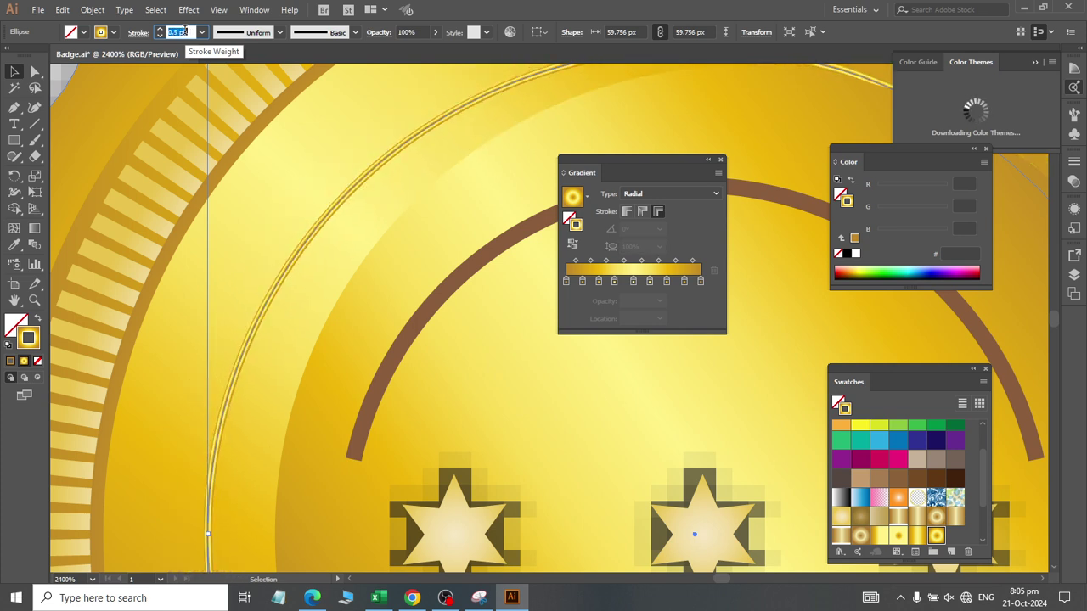
{"action": "key", "text": "Down"}
{"action": "key", "text": "Down"}
{"action": "key", "text": "Down"}
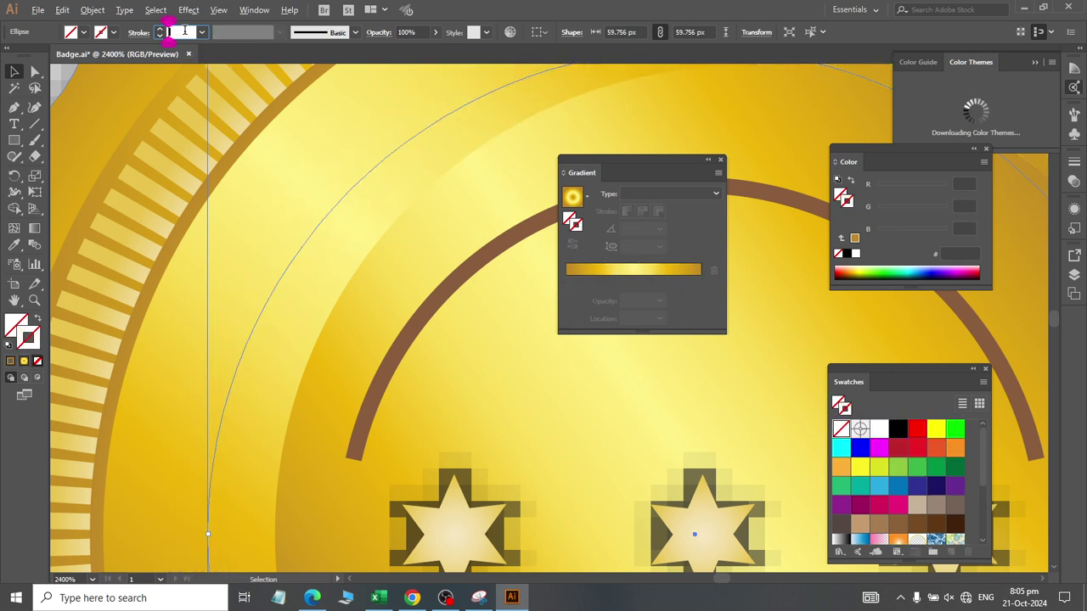
Step: Set the ring's stroke weight to 3 pt
{"action": "left_click", "coordinate": [185, 31]}
{"action": "key", "text": "Up"}
{"action": "key", "text": "Up"}
{"action": "key", "text": "Up"}
{"action": "key", "text": "Up"}
{"action": "key", "text": "Up"}
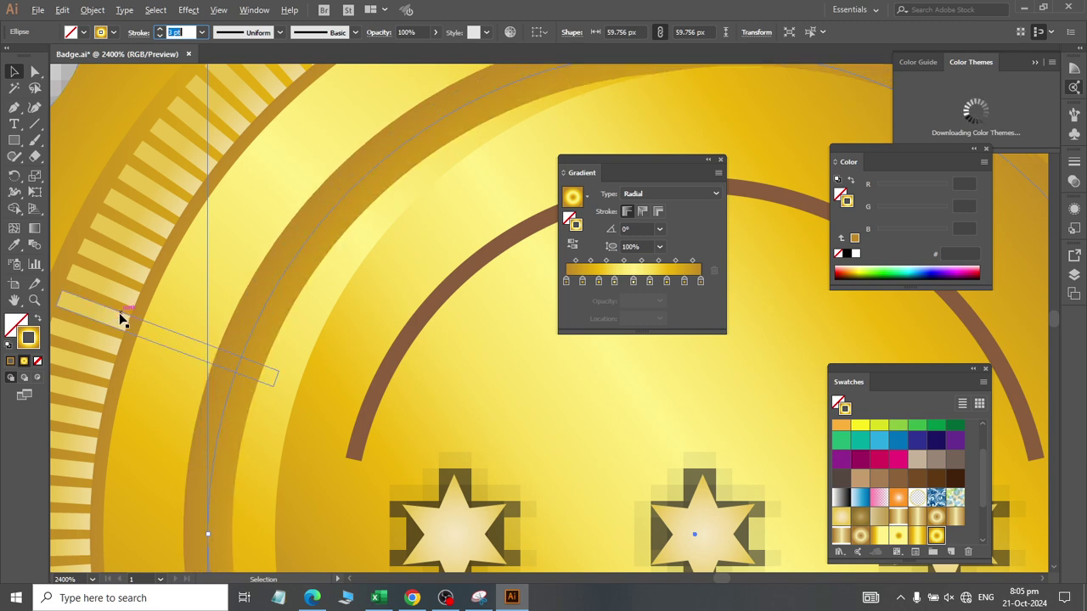
Step: Compare the stroke gradient placements, apply the gradient across the ring's stroke, and switch it to the five-stop linear gold swatch
{"action": "left_click", "coordinate": [657, 212]}
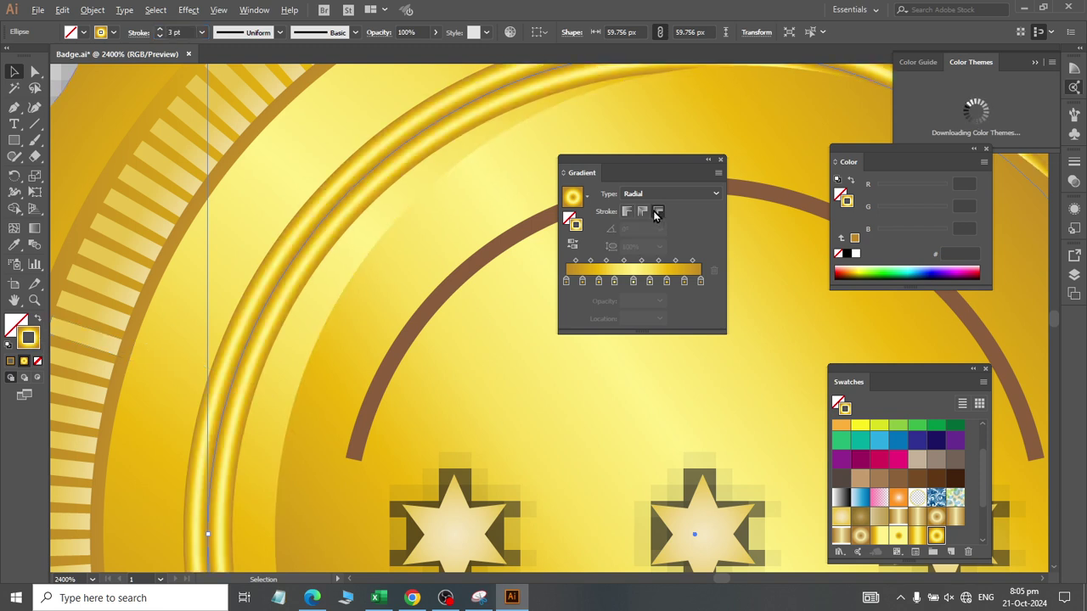
{"action": "left_click", "coordinate": [642, 211]}
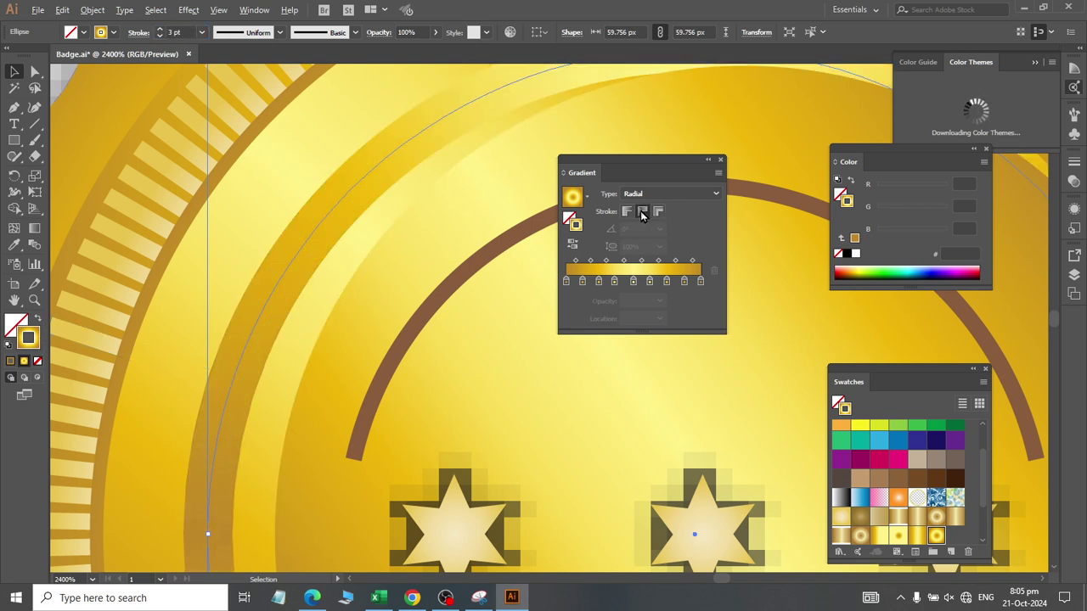
{"action": "left_click", "coordinate": [656, 212]}
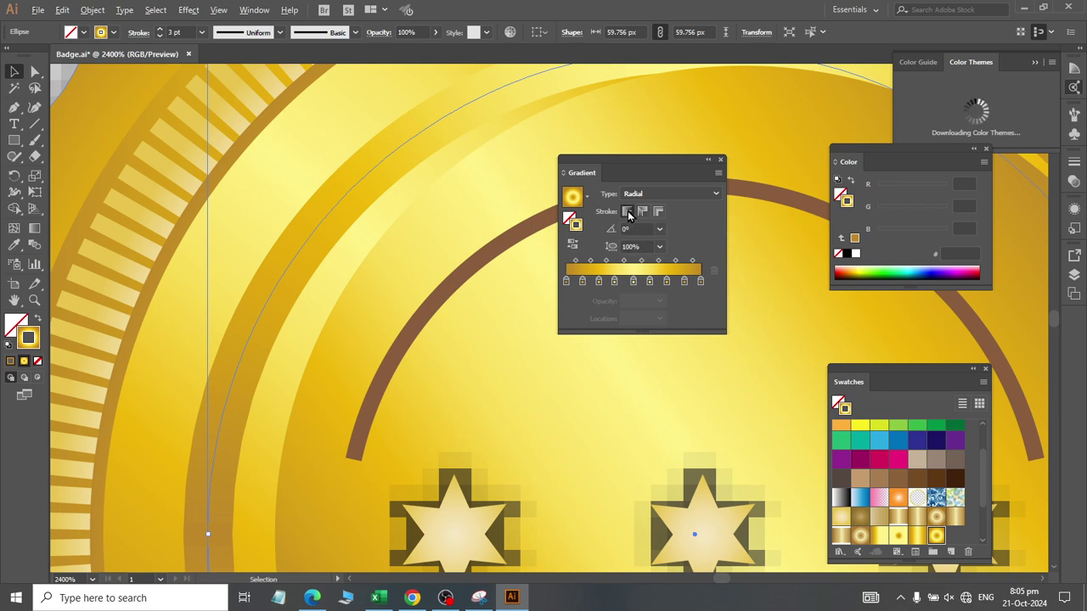
{"action": "left_click", "coordinate": [656, 212]}
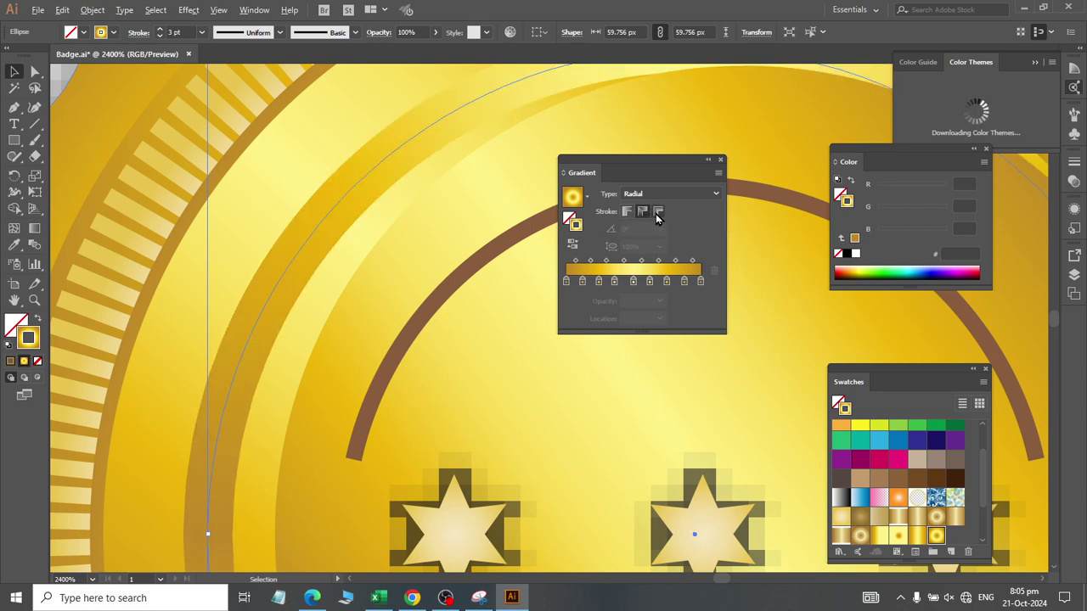
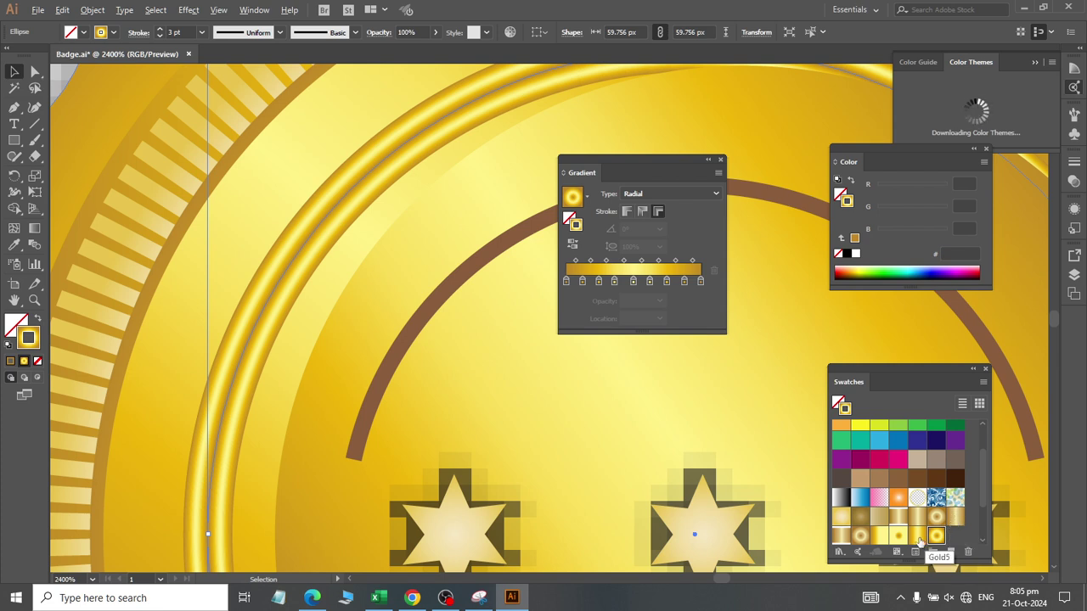
{"action": "left_click", "coordinate": [879, 536]}
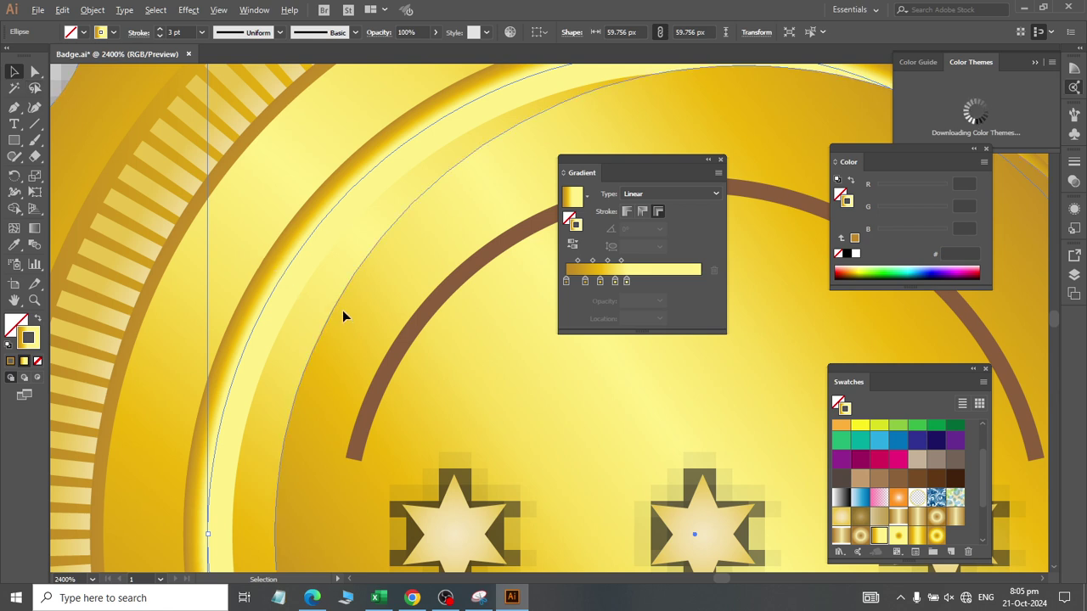
Step: Align the central disc and the surrounding ring to their horizontal centres, and deselect them
{"action": "left_click", "coordinate": [369, 322]}
{"action": "left_click", "coordinate": [297, 263], "text": "shift"}
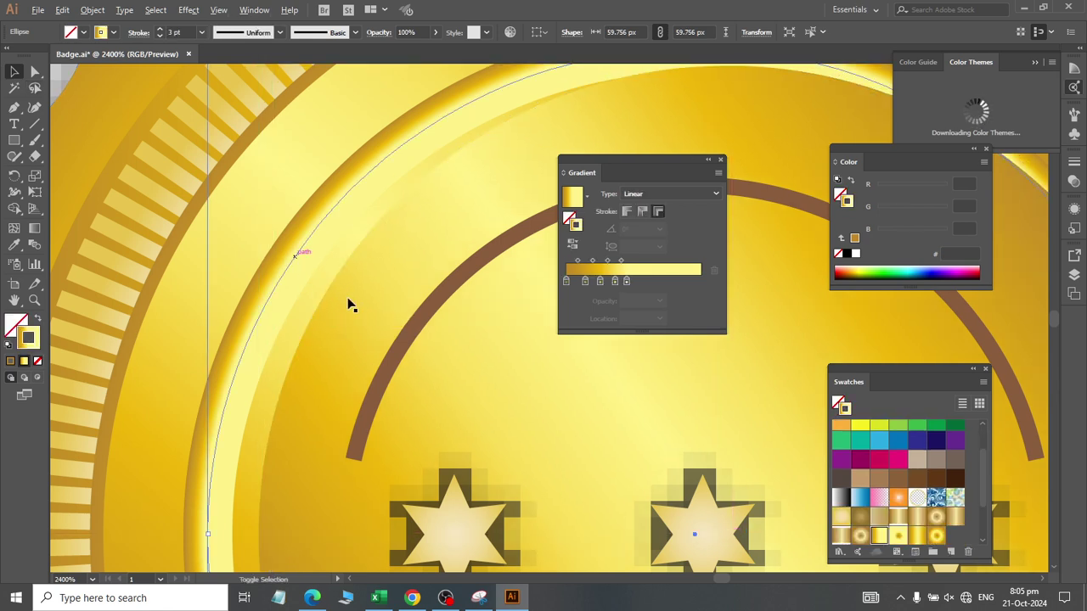
{"action": "left_click", "coordinate": [285, 263], "text": "shift"}
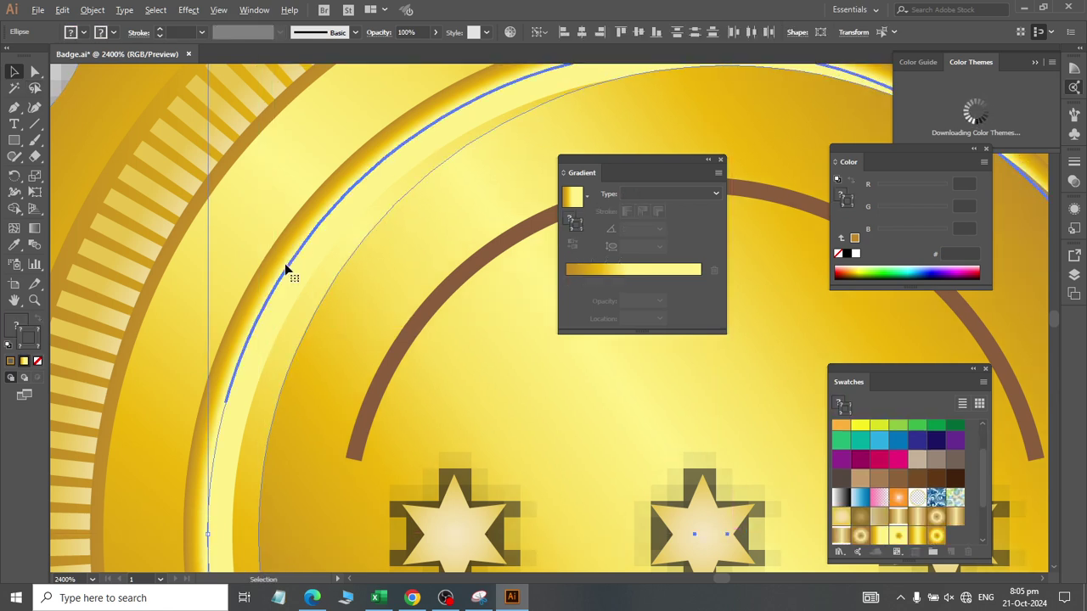
{"action": "left_click", "coordinate": [588, 34]}
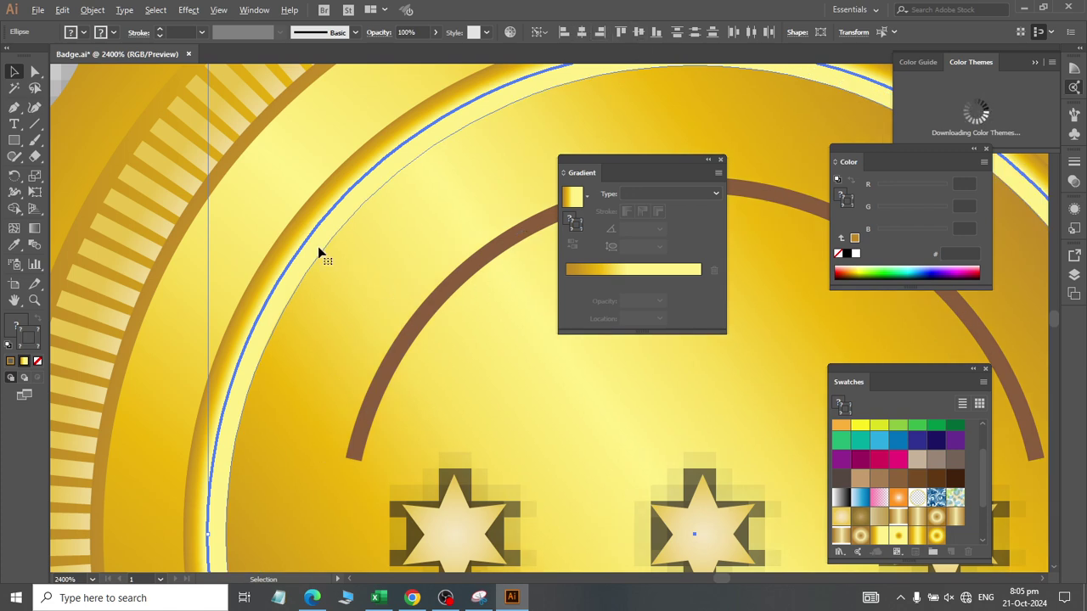
{"action": "left_click", "coordinate": [269, 233]}
{"action": "scroll", "coordinate": [269, 240], "scroll_direction": "down", "scroll_amount": 1, "text": "alt"}
{"action": "scroll", "coordinate": [302, 303], "scroll_direction": "down", "scroll_amount": 1}
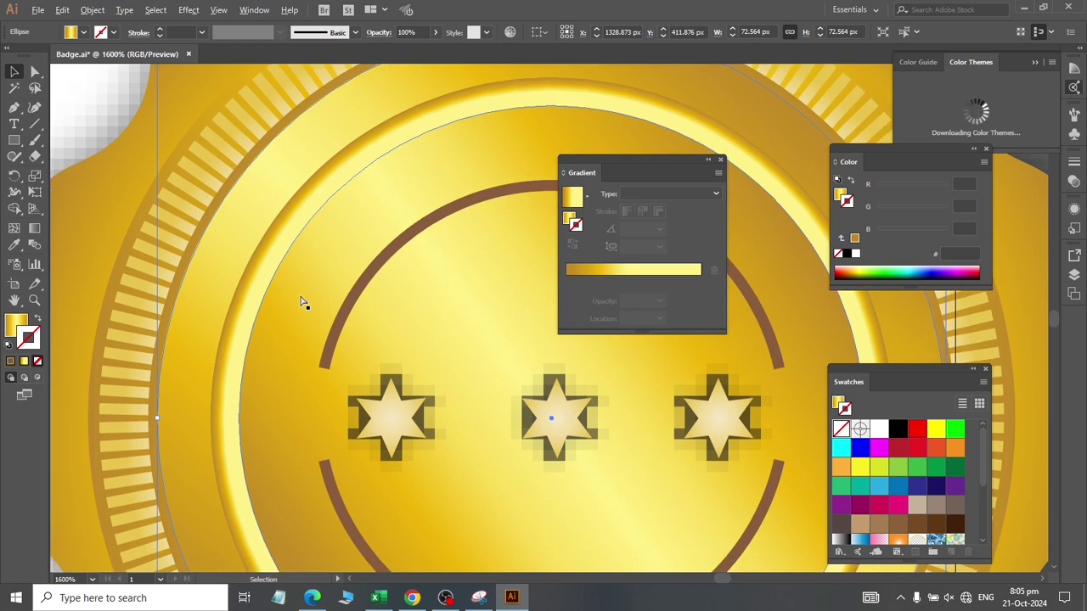
{"action": "scroll", "coordinate": [303, 307], "scroll_direction": "right", "scroll_amount": 1, "text": "ctrl"}
{"action": "scroll", "coordinate": [306, 312], "scroll_direction": "down", "scroll_amount": 1, "text": "alt"}
{"action": "left_click", "coordinate": [727, 468]}
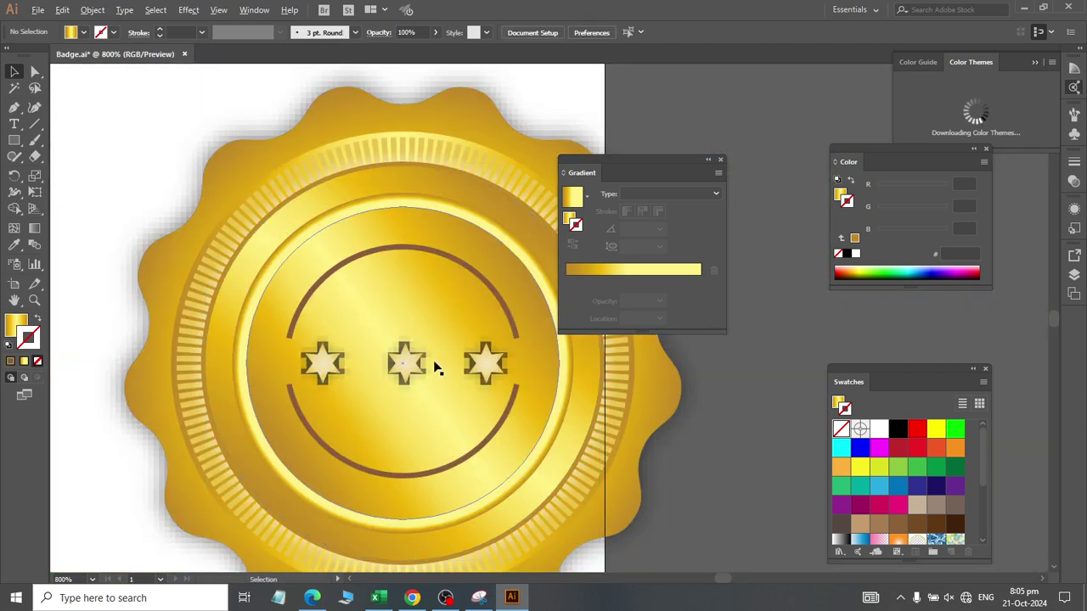
Step: Select the upper and lower arcs around the stars and apply the light three-stop radial gold swatch across their strokes
{"action": "left_click", "coordinate": [343, 265]}
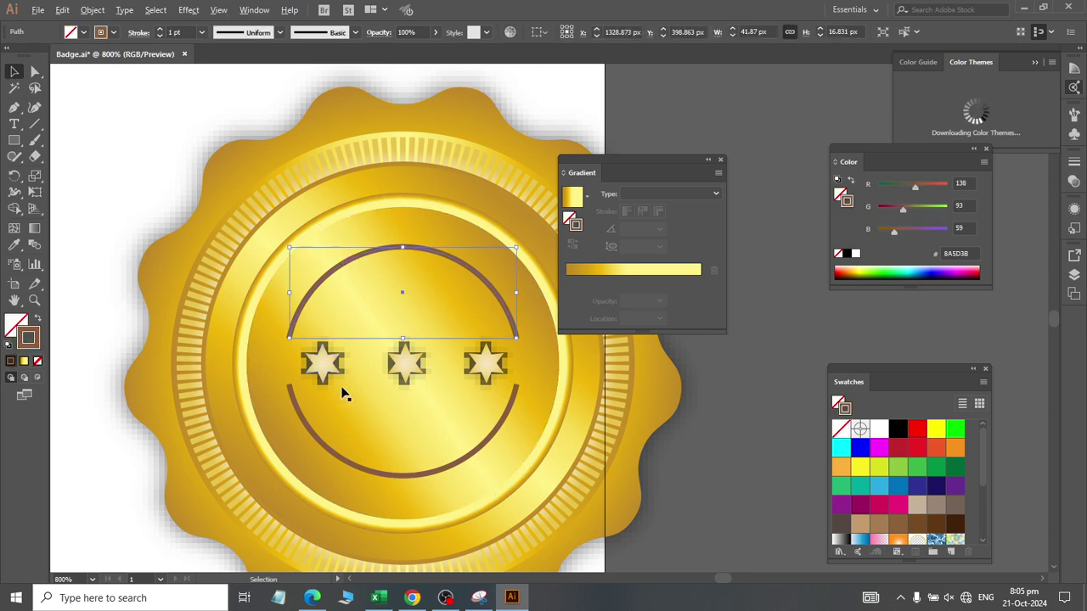
{"action": "left_click", "coordinate": [346, 466], "text": "shift"}
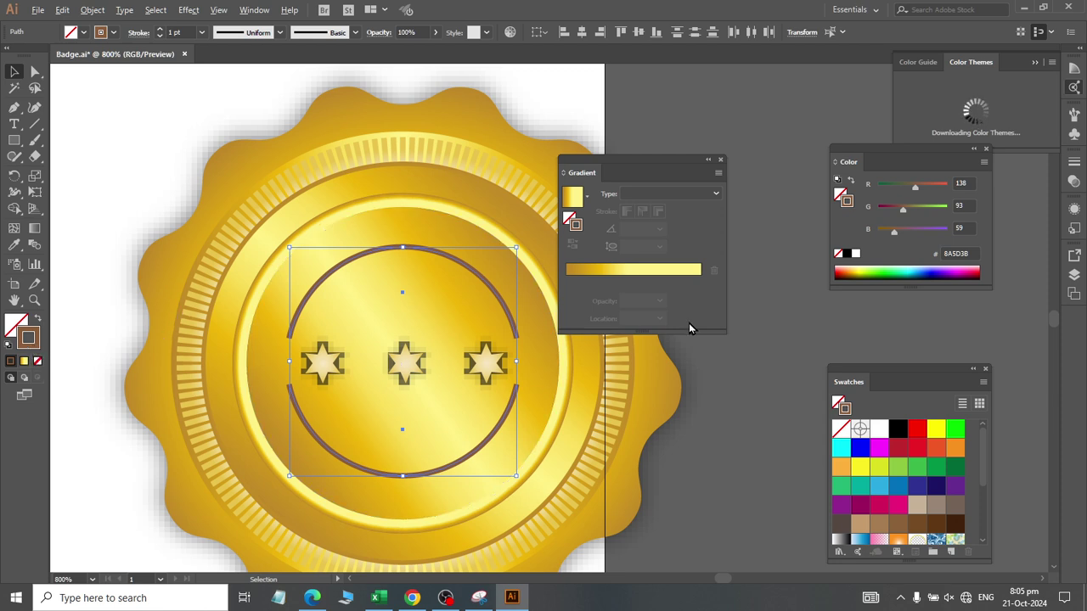
{"action": "scroll", "coordinate": [956, 501], "scroll_direction": "down", "scroll_amount": 3}
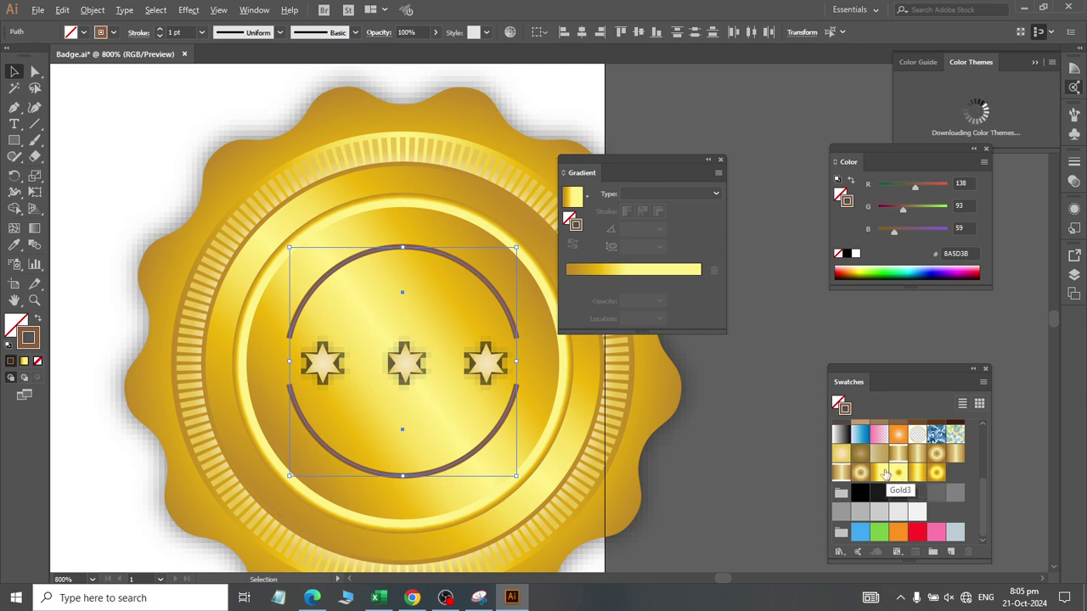
{"action": "left_click", "coordinate": [840, 456]}
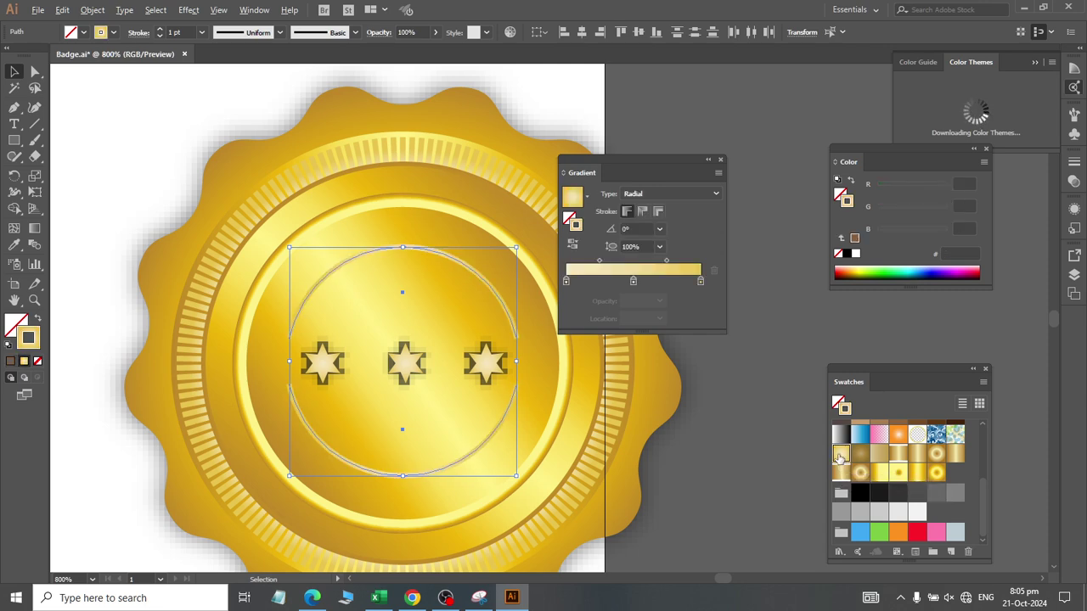
{"action": "left_click", "coordinate": [658, 211]}
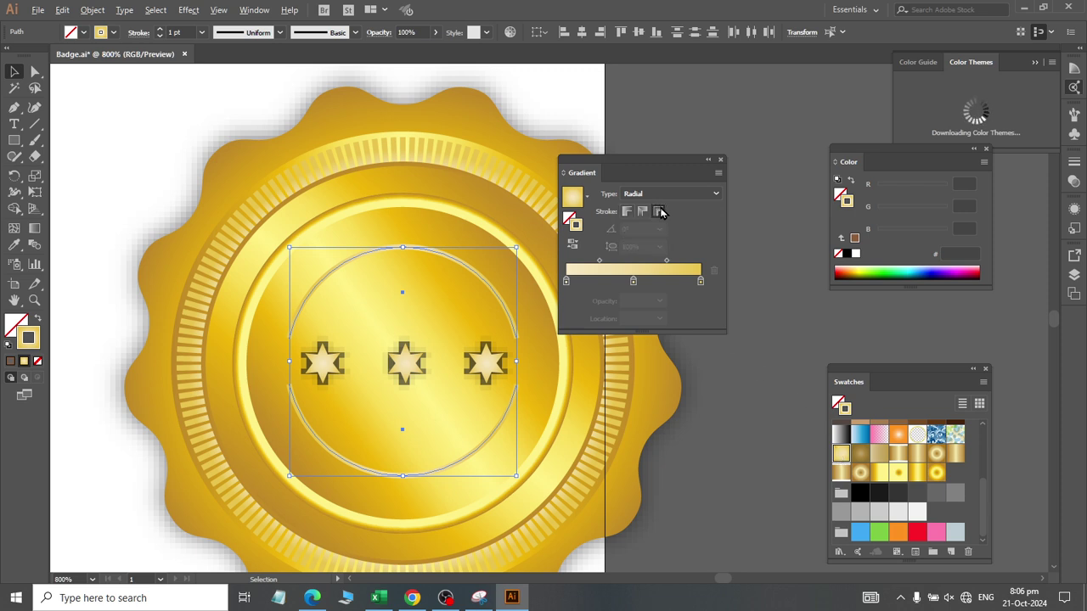
{"action": "left_click", "coordinate": [732, 399]}
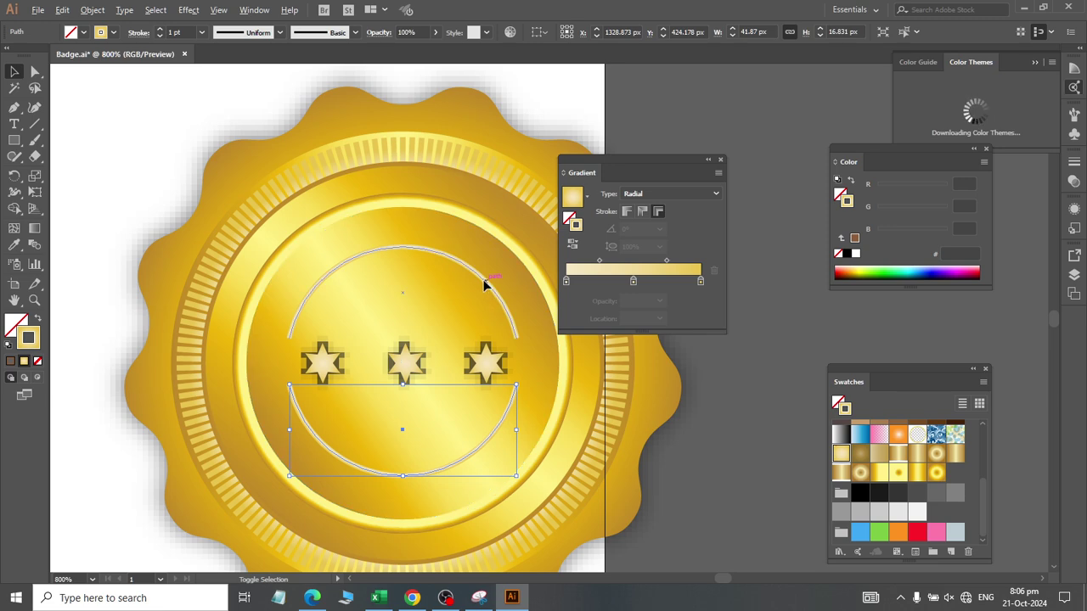
Step: Try the Gold6 radial swatch on the strokes of both arcs, and deselect them
{"action": "left_click", "coordinate": [486, 280], "text": "shift"}
{"action": "left_click", "coordinate": [936, 473]}
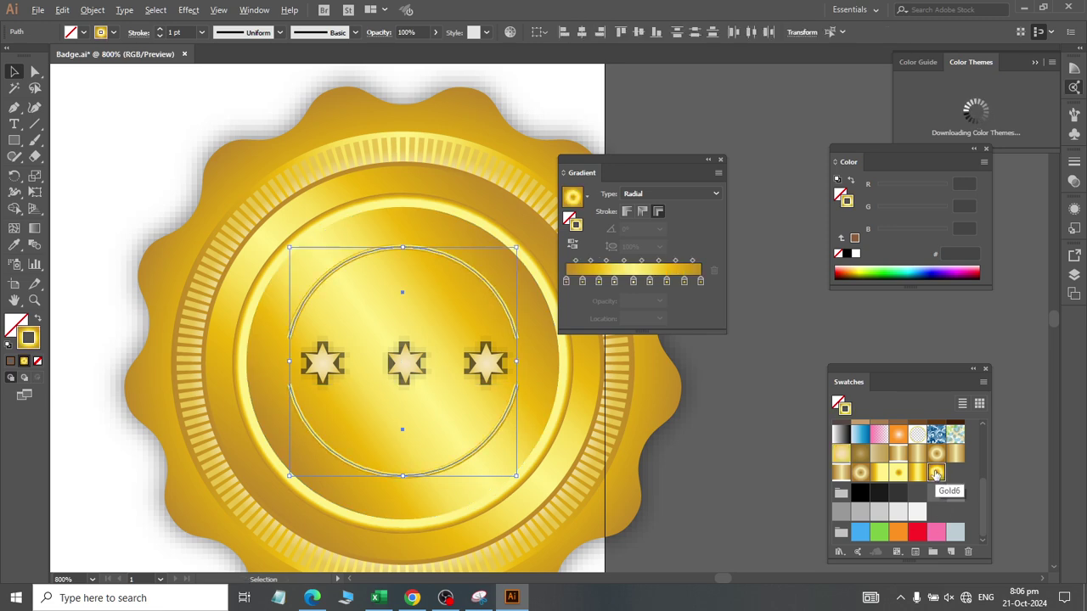
{"action": "left_click", "coordinate": [819, 358]}
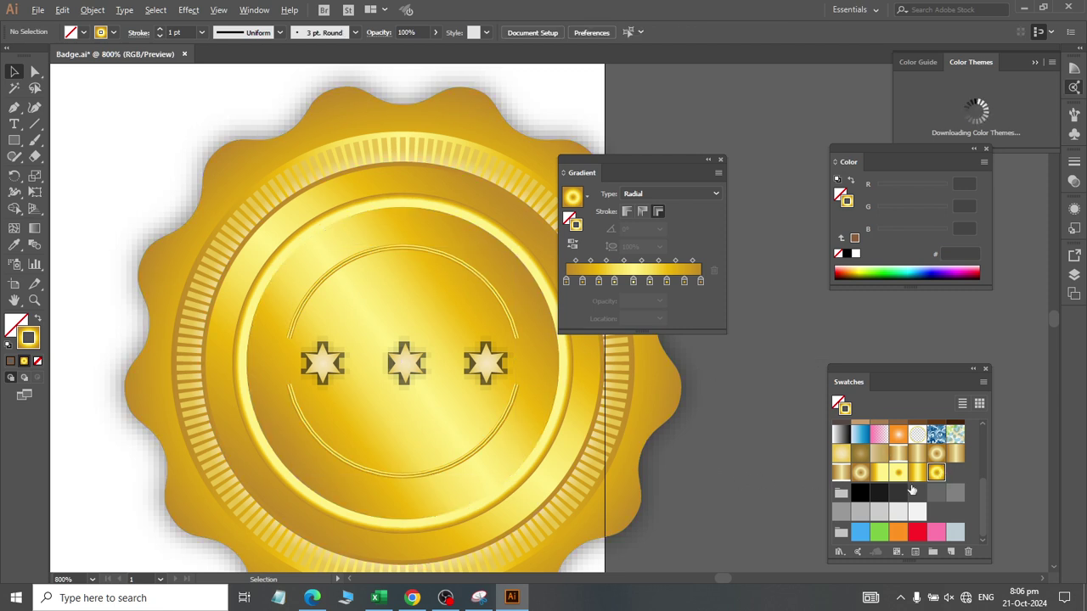
Step: Reselect both arcs and switch their strokes to the five-stop radial gold swatch, applied across the stroke
{"action": "left_click", "coordinate": [514, 400]}
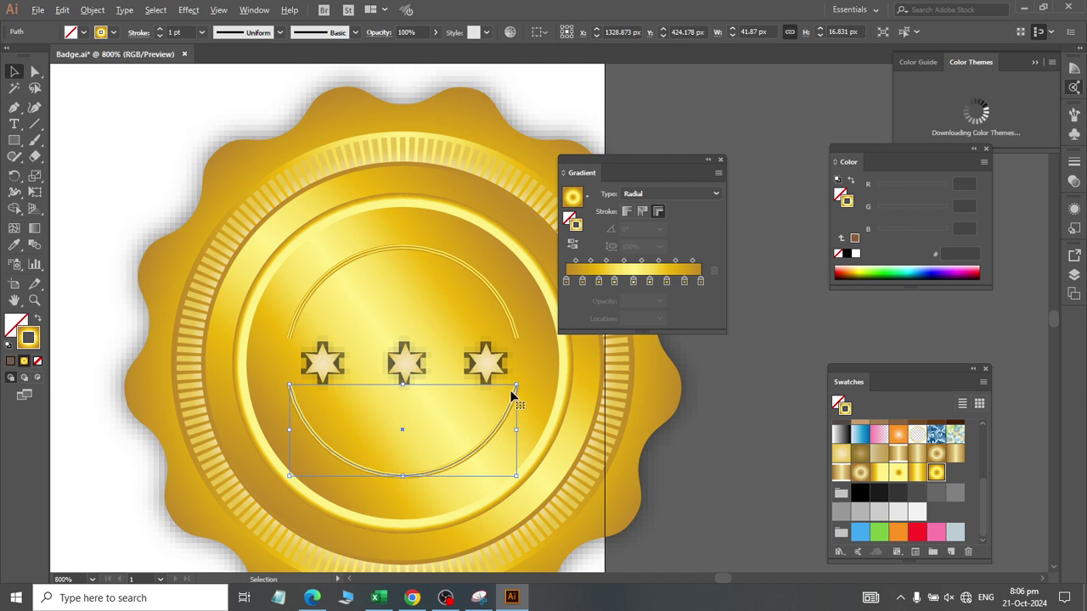
{"action": "left_click", "coordinate": [505, 314], "text": "shift"}
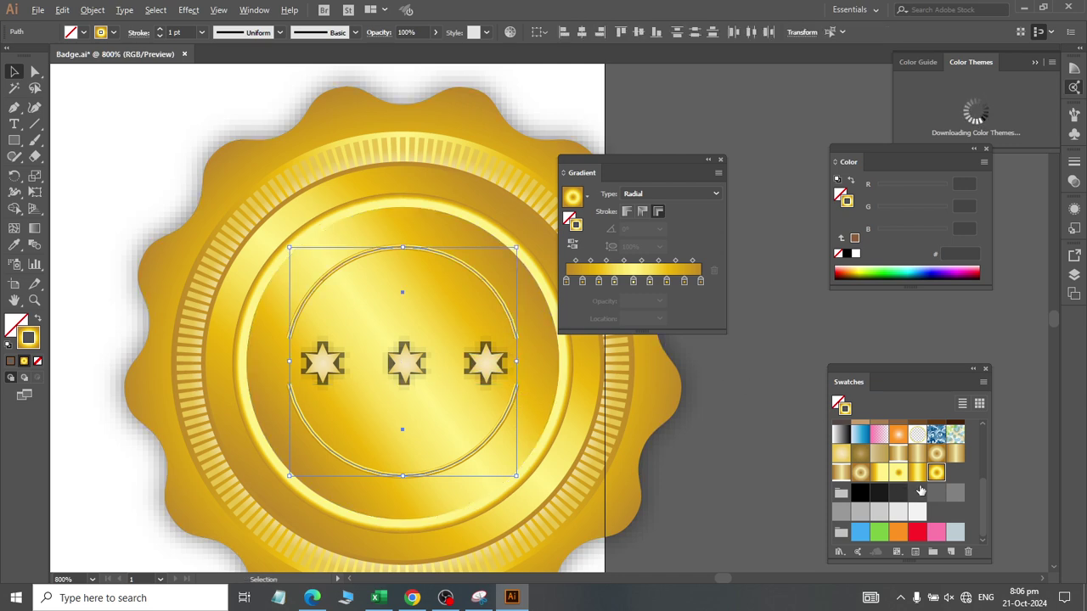
{"action": "left_click", "coordinate": [897, 472]}
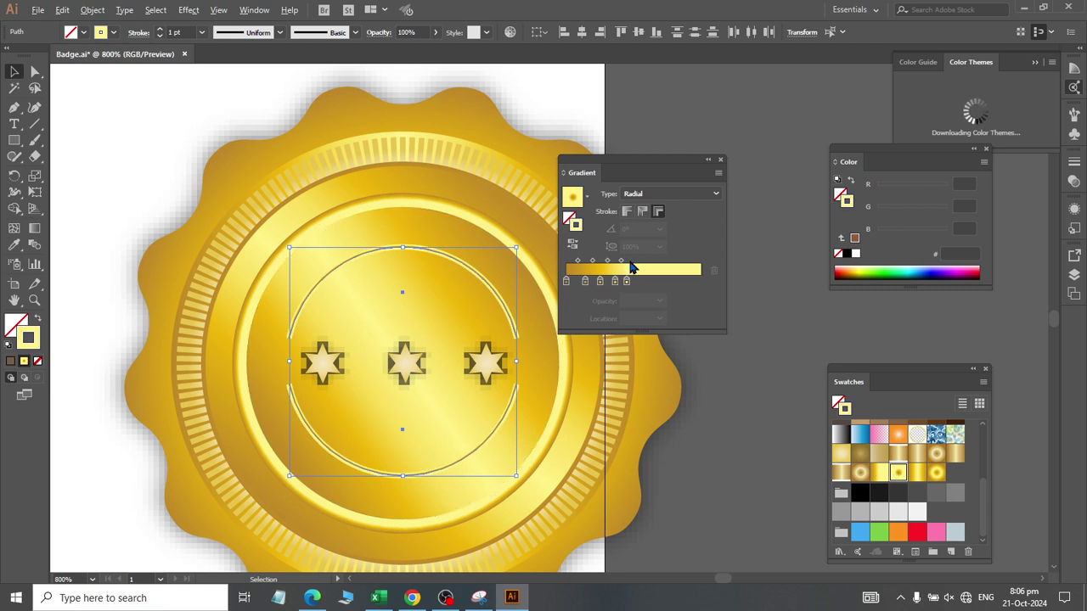
{"action": "left_click", "coordinate": [659, 213]}
Step: Compare stroke weights on the two arcs and set the weight to 2 pt
{"action": "left_click", "coordinate": [181, 32]}
{"action": "key", "text": "Up"}
{"action": "key", "text": "Up"}
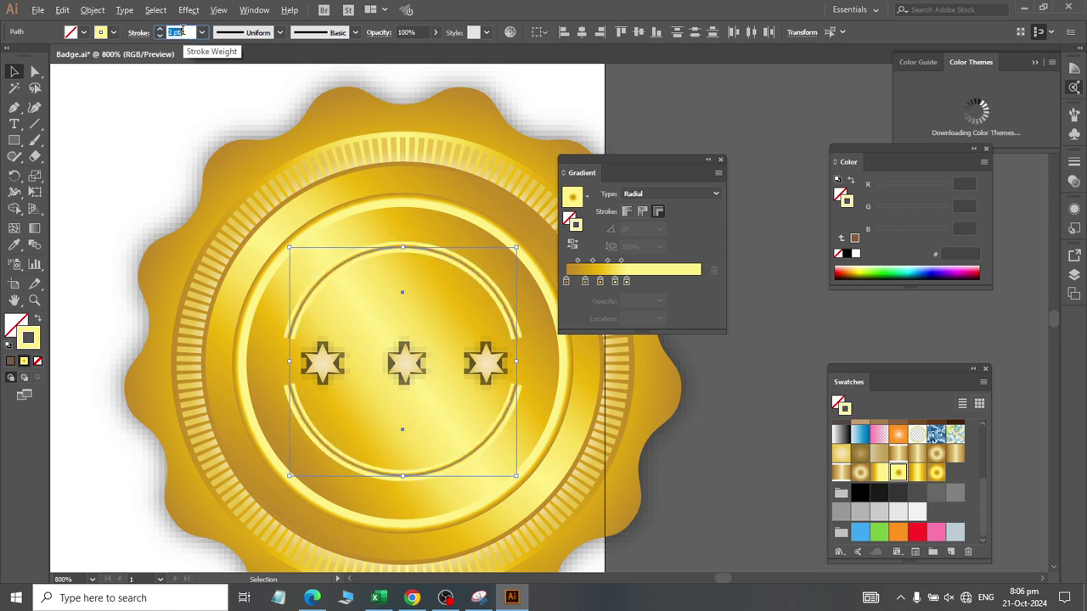
{"action": "key", "text": "Down"}
{"action": "key", "text": "Down"}
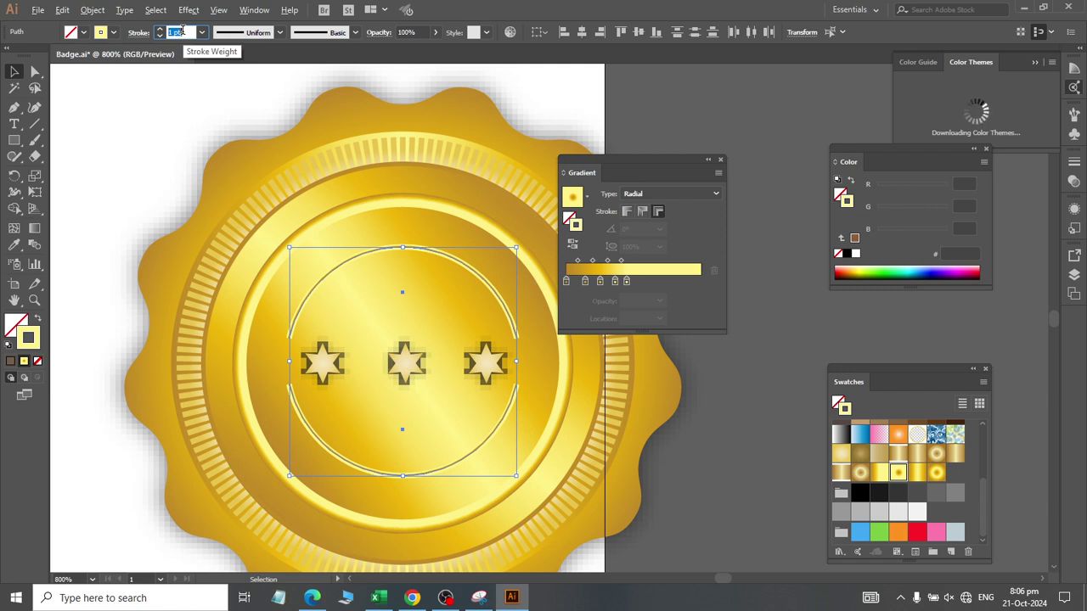
{"action": "key", "text": "Up"}
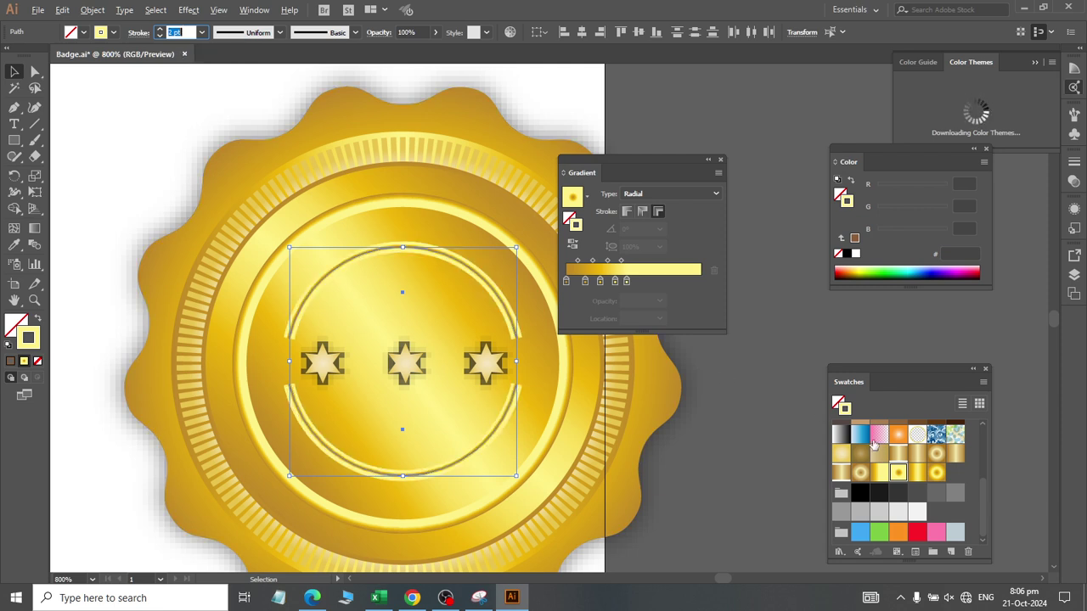
Step: Compare the arcs' gradient along and within the stroke, and return it to across the stroke
{"action": "left_click", "coordinate": [642, 212]}
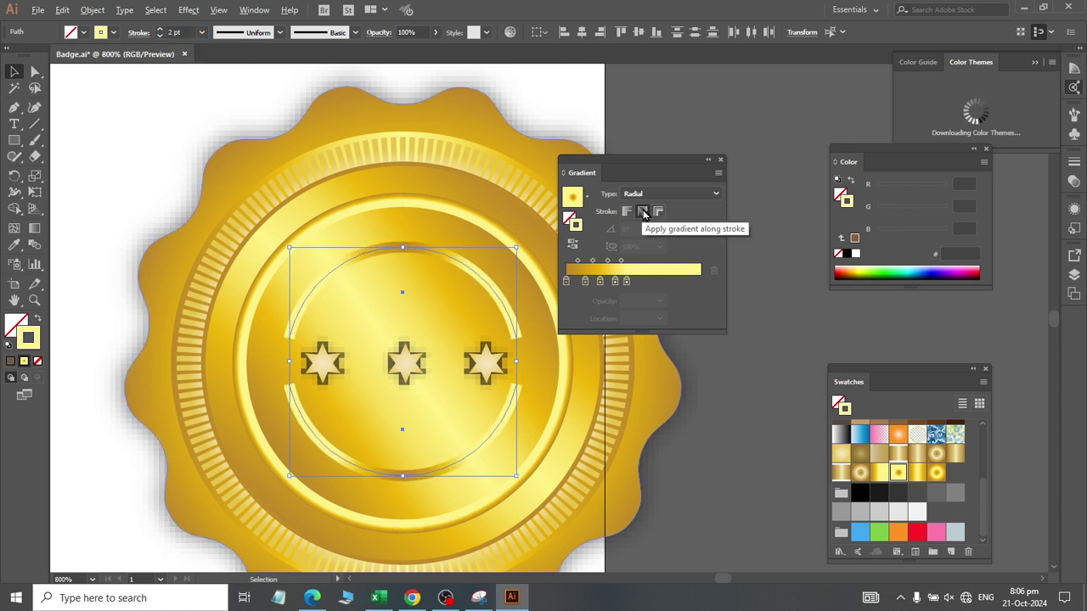
{"action": "left_click", "coordinate": [627, 212]}
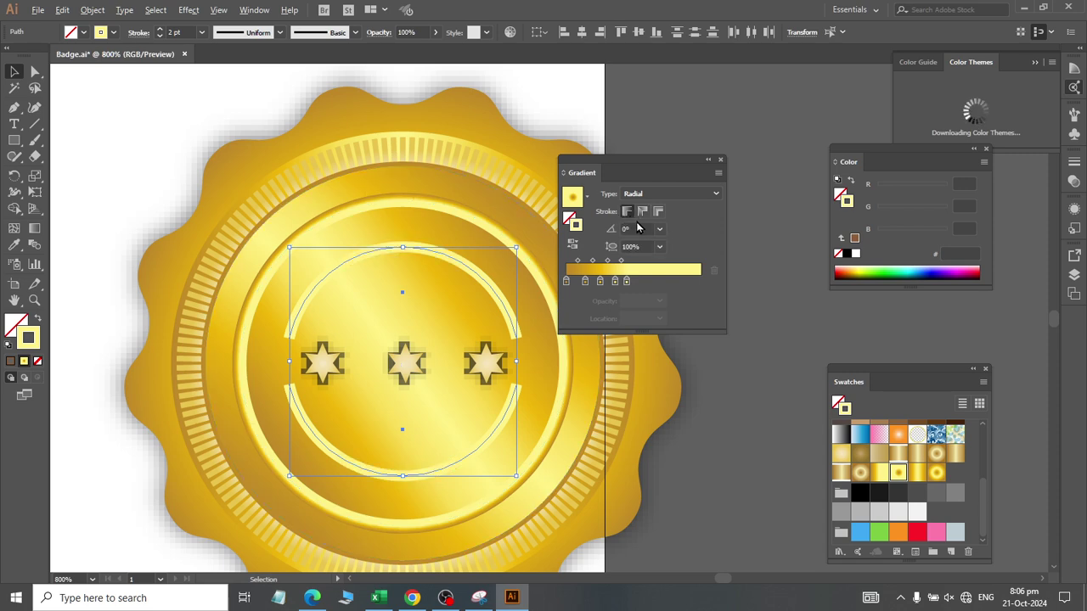
{"action": "left_click", "coordinate": [658, 212]}
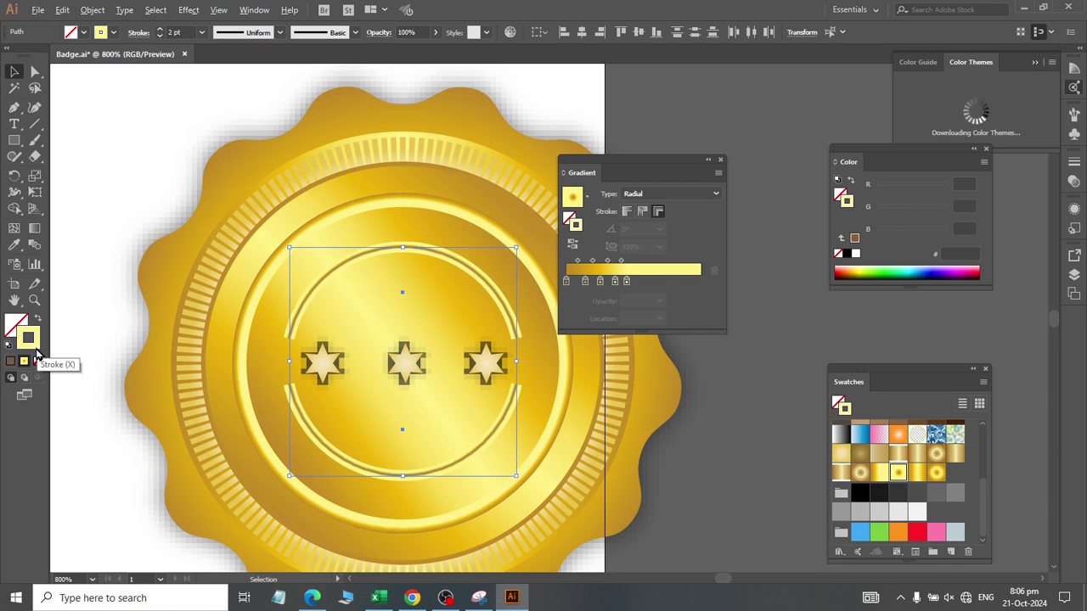
Step: Try expanding the appearance of the two arcs, and undo the expansion
{"action": "left_click", "coordinate": [93, 10]}
{"action": "left_click", "coordinate": [121, 191]}
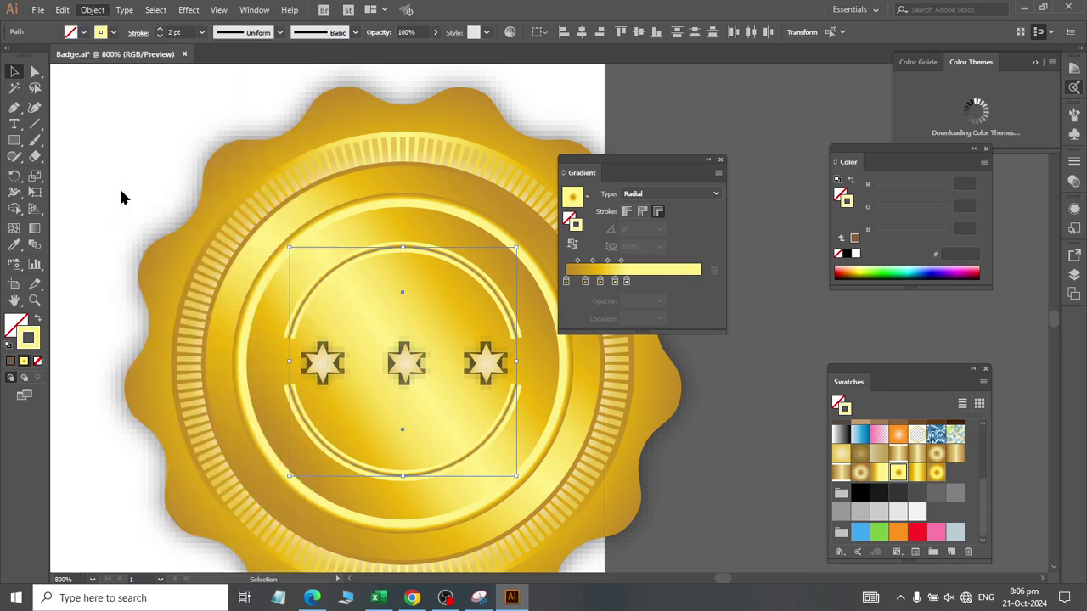
{"action": "left_click", "coordinate": [93, 9]}
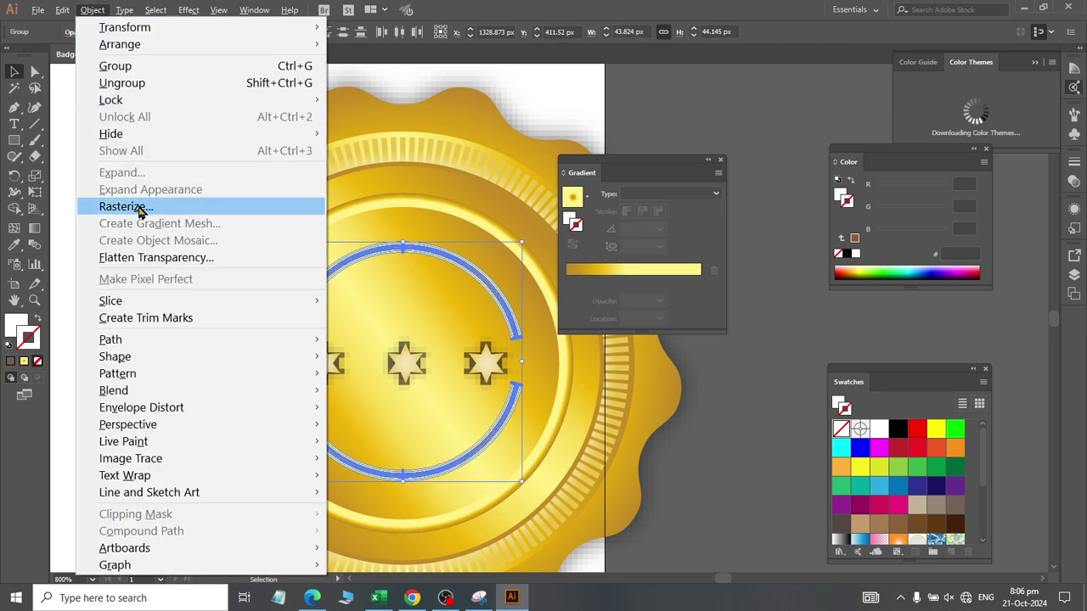
{"action": "left_click", "coordinate": [524, 89]}
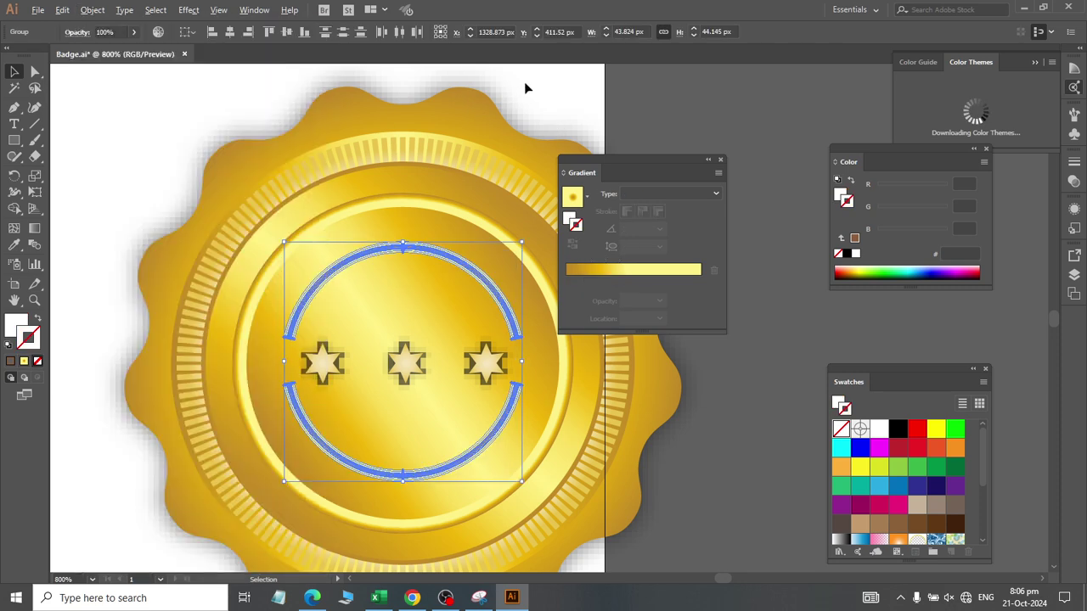
{"action": "left_click", "coordinate": [553, 113]}
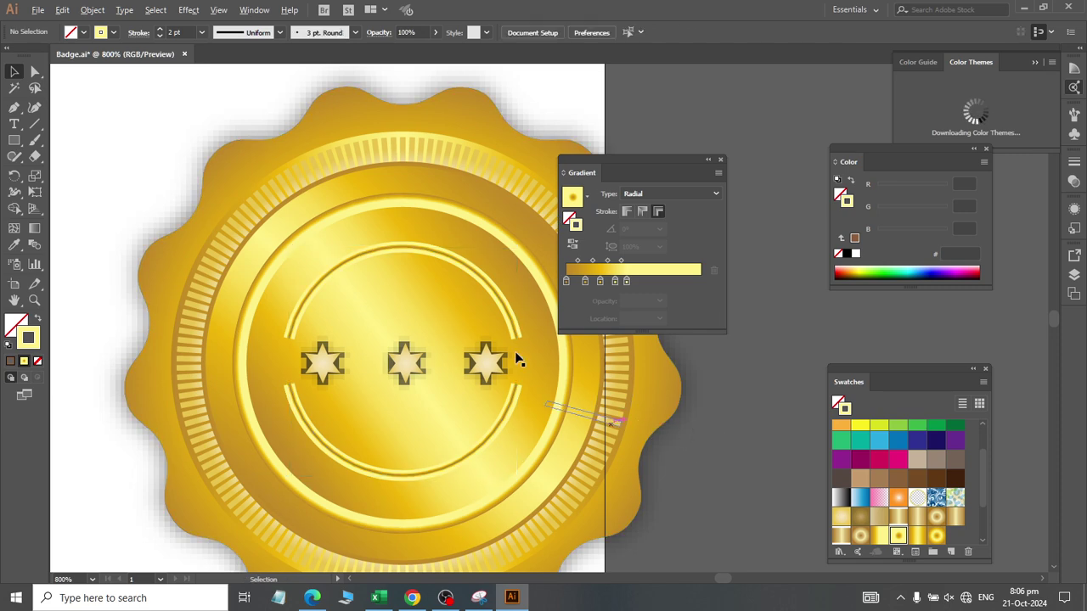
{"action": "left_click", "coordinate": [469, 266]}
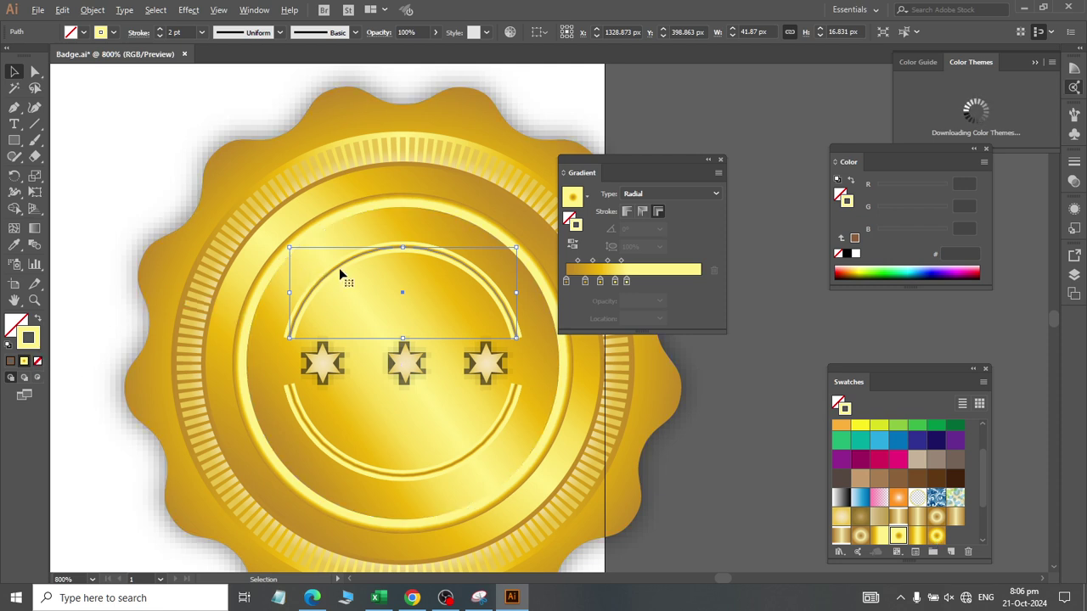
Step: Give the large circle around the ray ring a 2 pt stroke with the nine-stop linear gold swatch, applied across the stroke
{"action": "left_click", "coordinate": [263, 189]}
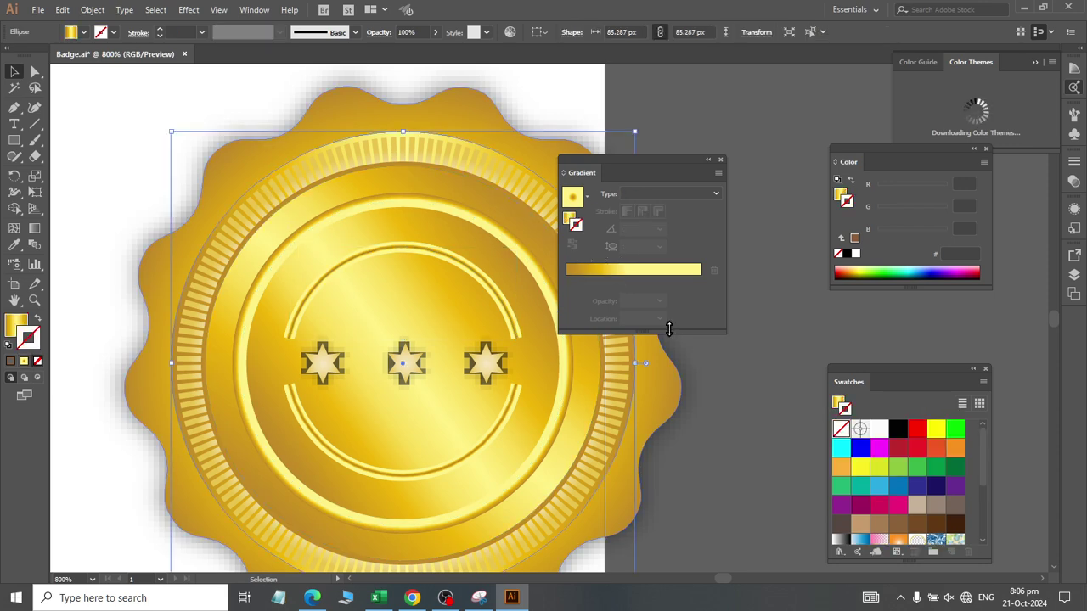
{"action": "scroll", "coordinate": [930, 496], "scroll_direction": "down", "scroll_amount": 5}
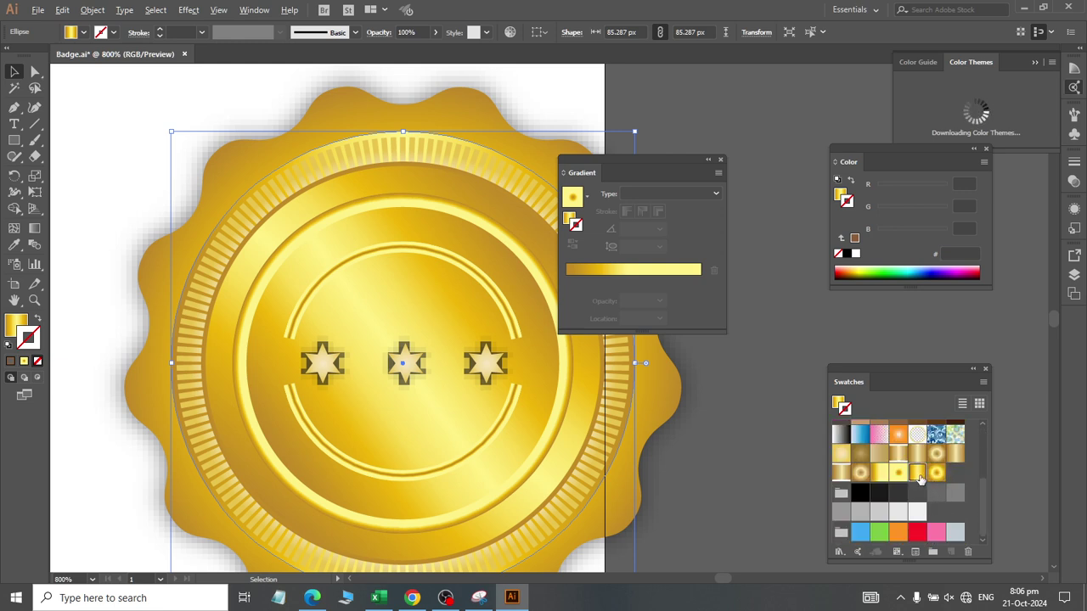
{"action": "left_click", "coordinate": [918, 473]}
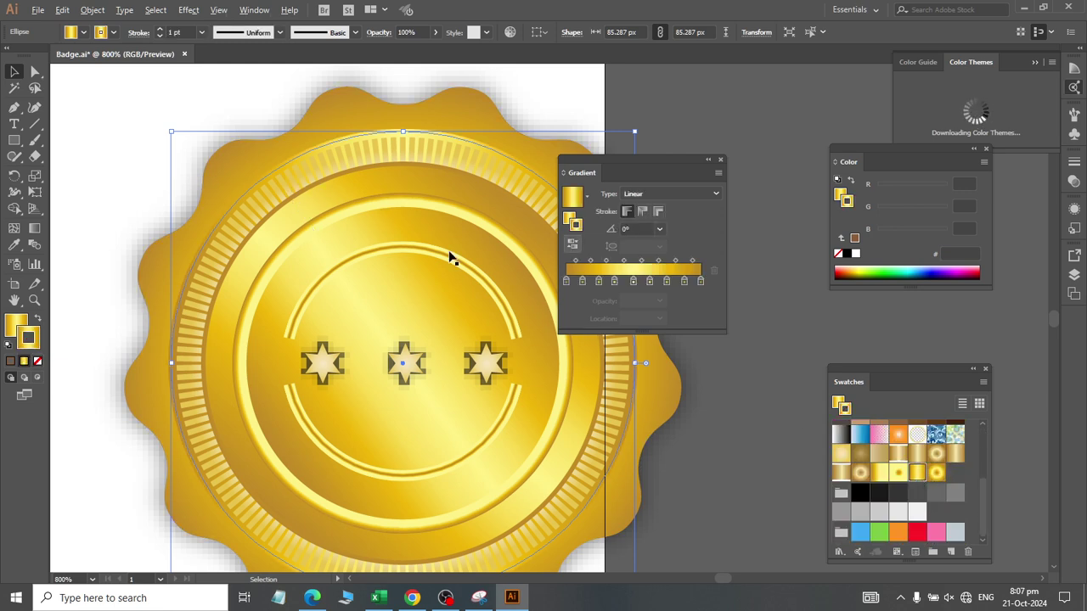
{"action": "left_click", "coordinate": [659, 211]}
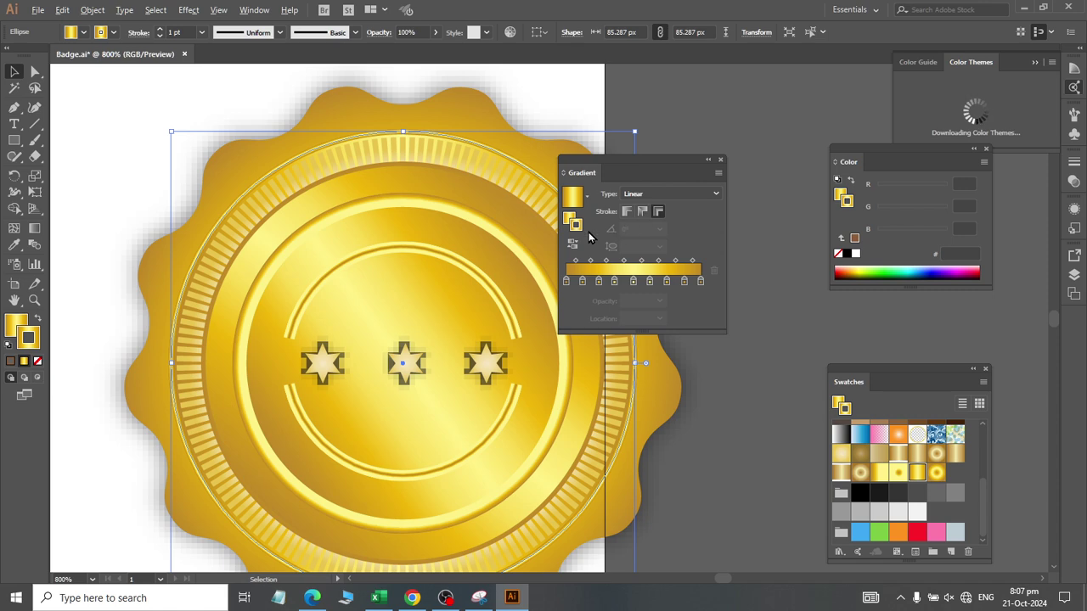
{"action": "left_click", "coordinate": [180, 32]}
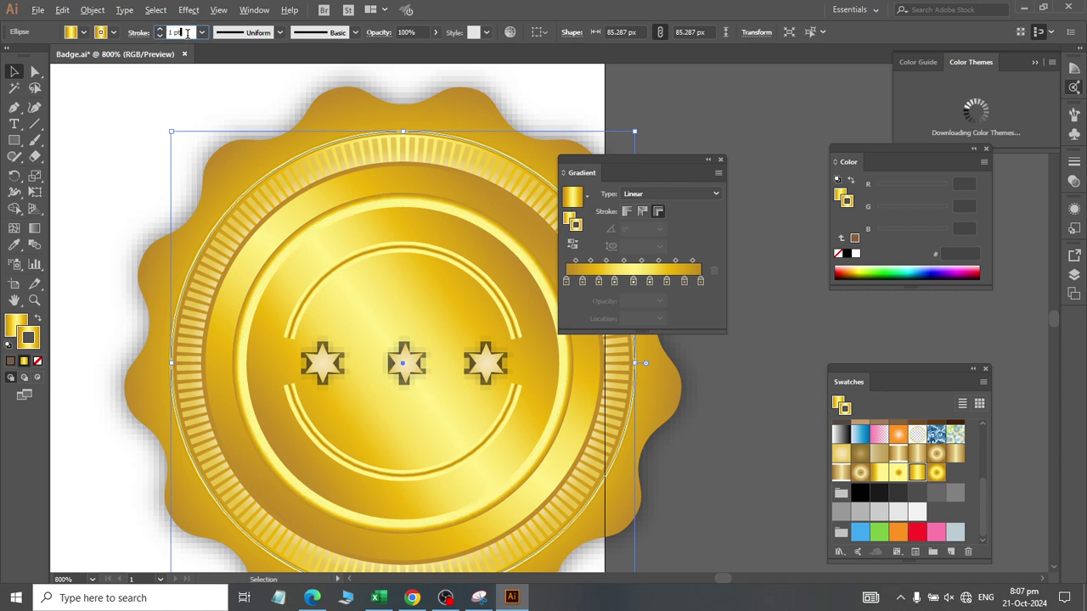
{"action": "key", "text": "Up"}
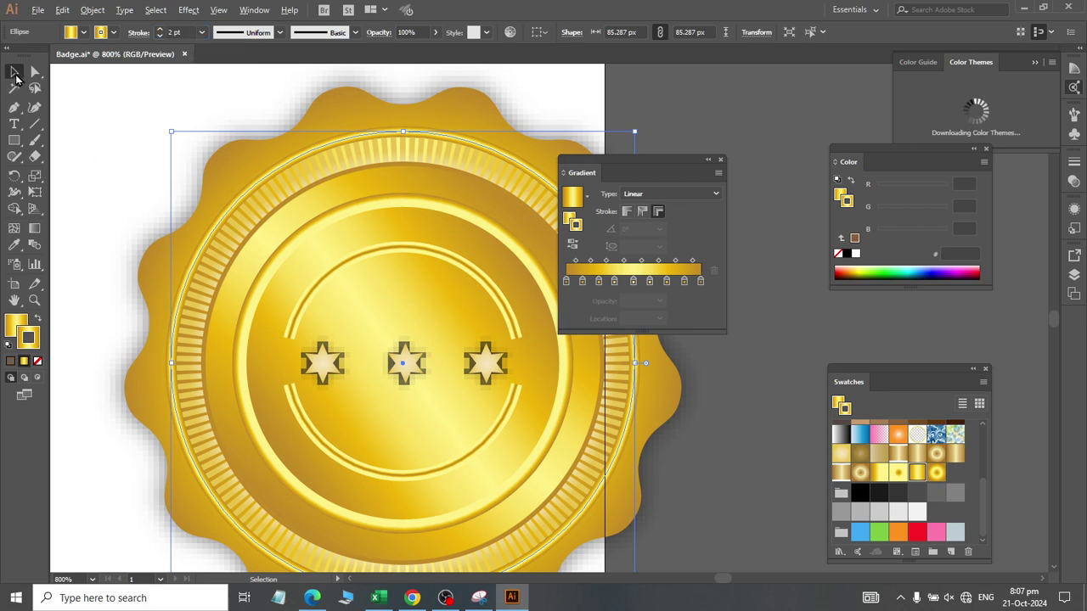
{"action": "left_click", "coordinate": [113, 144]}
Step: Swap the fill and stroke of the circle inside the ray ring, and give it a 2 pt nine-stop linear gold stroke with the gradient across it
{"action": "key", "text": "a"}
{"action": "scroll", "coordinate": [493, 395], "scroll_direction": "down", "scroll_amount": 1}
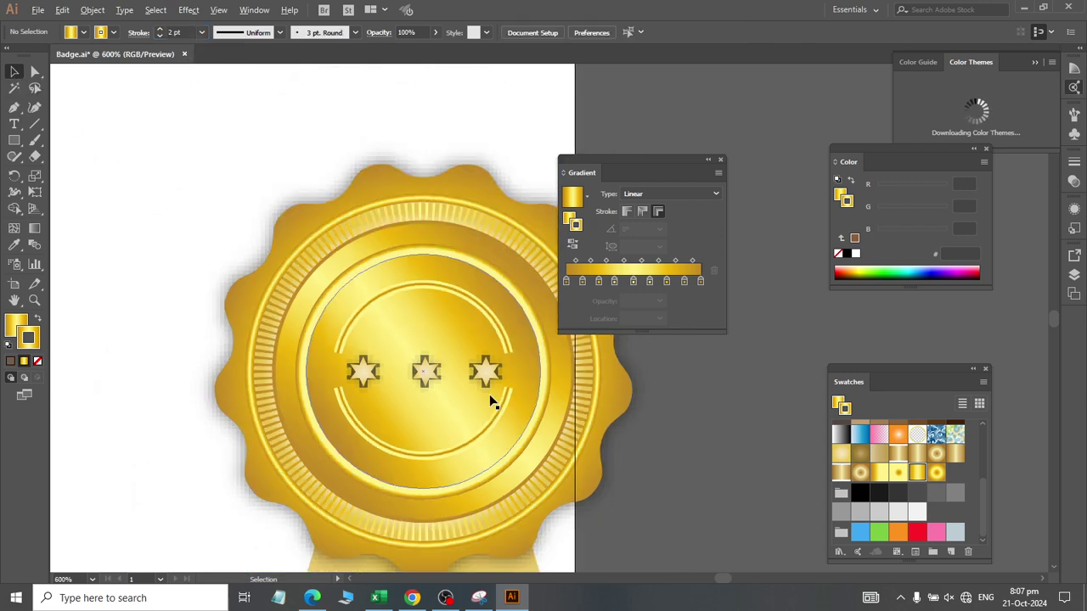
{"action": "scroll", "coordinate": [476, 403], "scroll_direction": "right", "scroll_amount": 2}
{"action": "scroll", "coordinate": [425, 388], "scroll_direction": "down", "scroll_amount": 3}
{"action": "scroll", "coordinate": [254, 270], "scroll_direction": "up", "scroll_amount": 2}
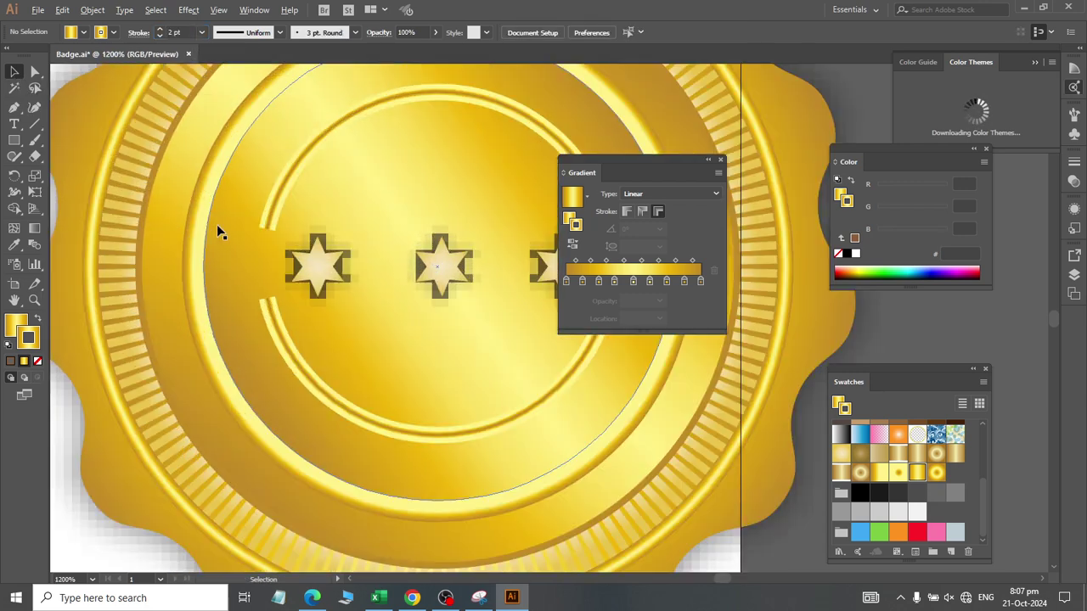
{"action": "key", "text": "v"}
{"action": "left_click", "coordinate": [145, 200]}
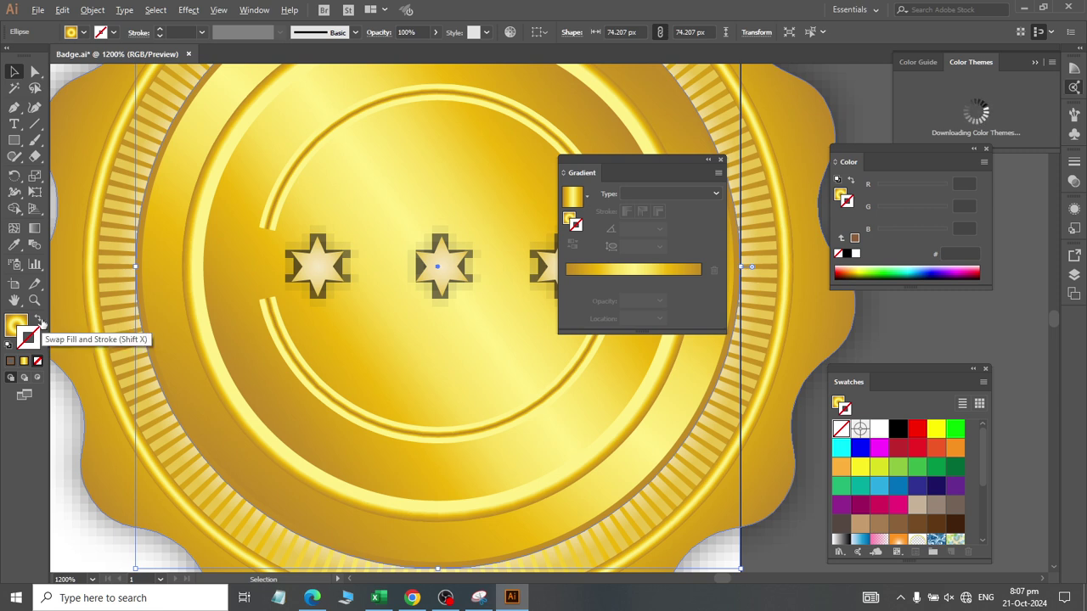
{"action": "left_click", "coordinate": [39, 320]}
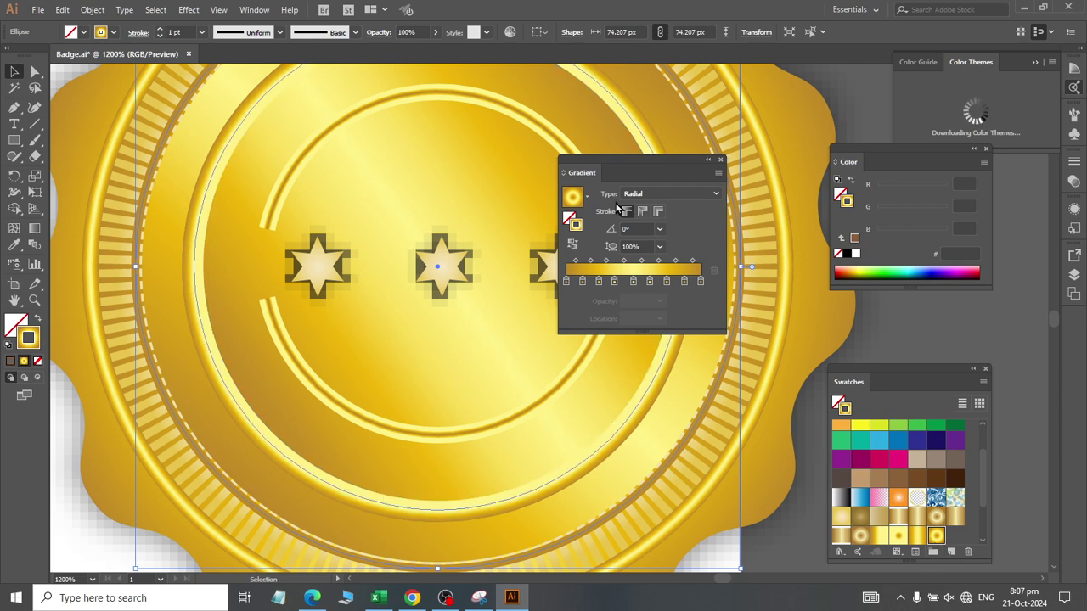
{"action": "left_click", "coordinate": [186, 32]}
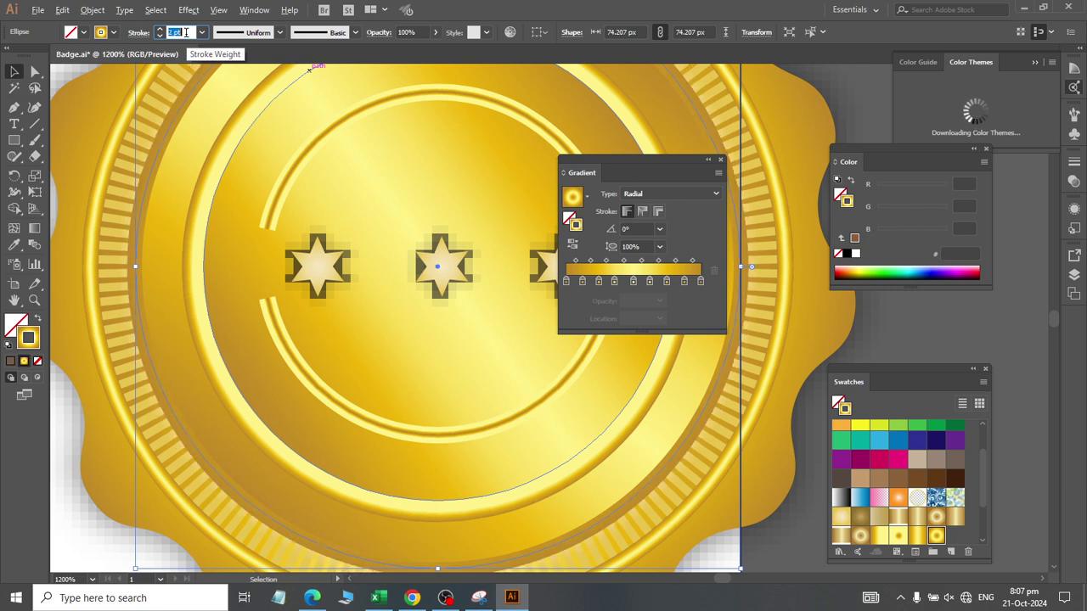
{"action": "left_click", "coordinate": [918, 536]}
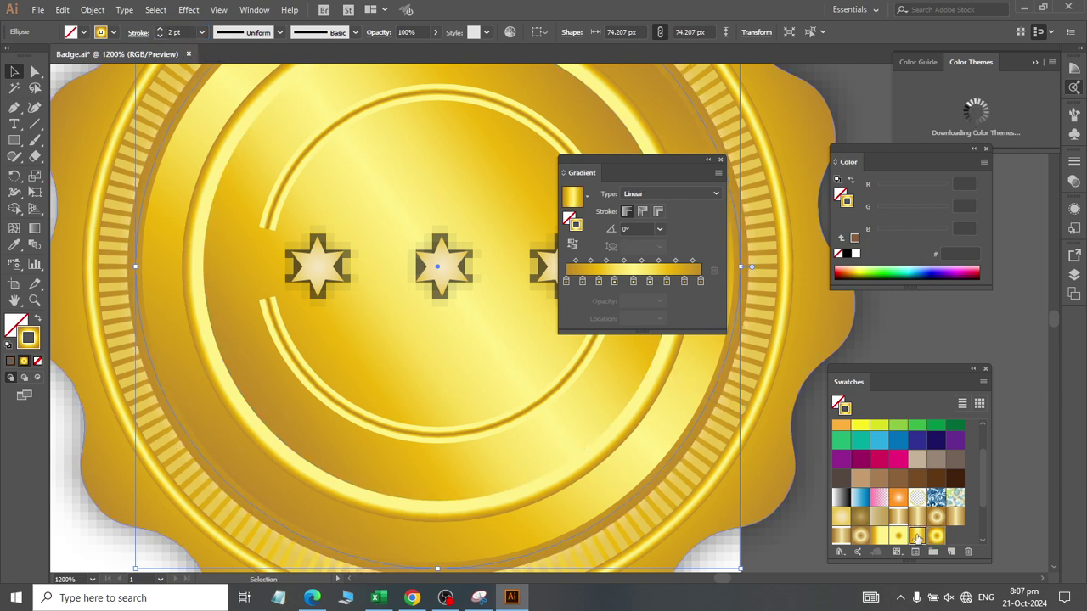
{"action": "left_click", "coordinate": [658, 211]}
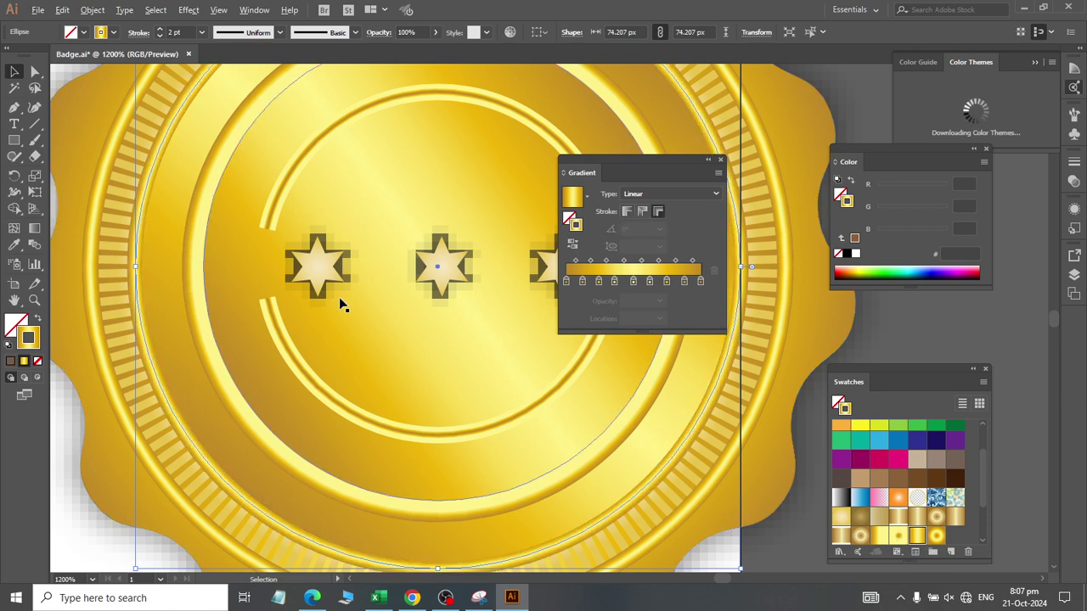
Step: Deselect the circle and examine the recoloured rings, arcs and stars of the small ribbon badge up close
{"action": "key", "text": "ctrl+minus"}
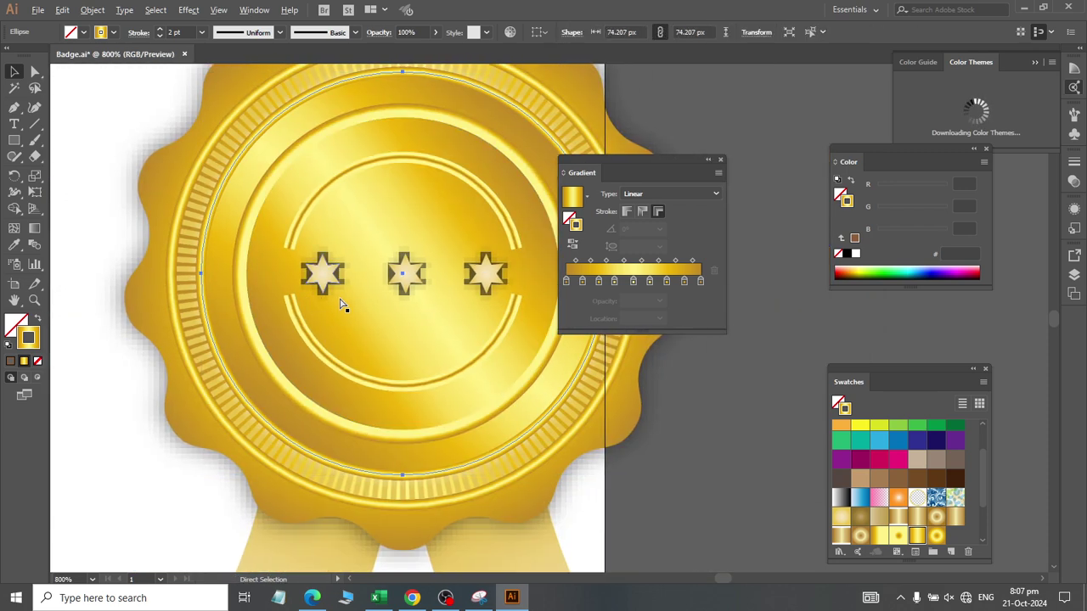
{"action": "key", "text": "v"}
{"action": "scroll", "coordinate": [343, 305], "scroll_direction": "right", "scroll_amount": 1}
{"action": "scroll", "coordinate": [344, 305], "scroll_direction": "up", "scroll_amount": 1}
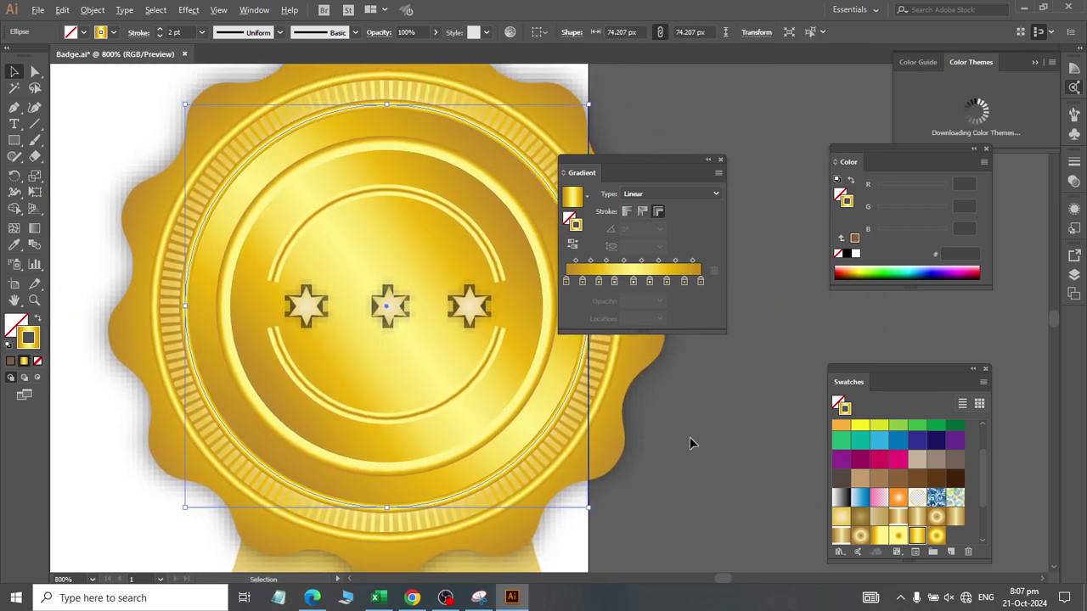
{"action": "left_click", "coordinate": [663, 417]}
{"action": "key", "text": "ctrl+minus"}
{"action": "scroll", "coordinate": [595, 417], "scroll_direction": "up", "scroll_amount": 1}
{"action": "scroll", "coordinate": [558, 417], "scroll_direction": "right", "scroll_amount": 3}
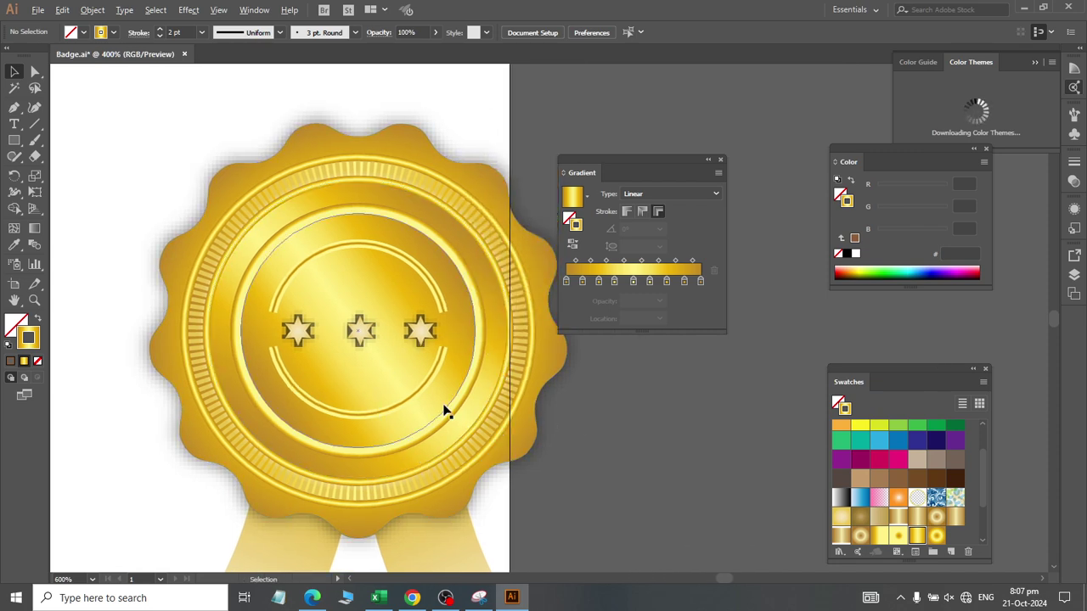
{"action": "scroll", "coordinate": [459, 416], "scroll_direction": "down", "scroll_amount": 2}
{"action": "scroll", "coordinate": [463, 425], "scroll_direction": "right", "scroll_amount": 3}
{"action": "scroll", "coordinate": [442, 441], "scroll_direction": "up", "scroll_amount": 3}
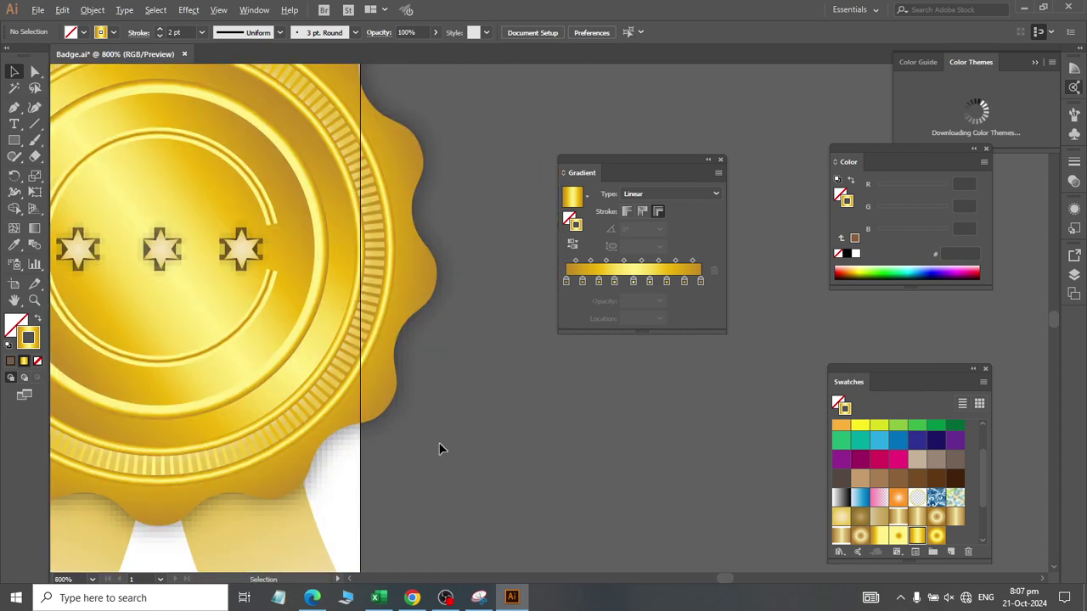
{"action": "scroll", "coordinate": [439, 444], "scroll_direction": "down", "scroll_amount": 1}
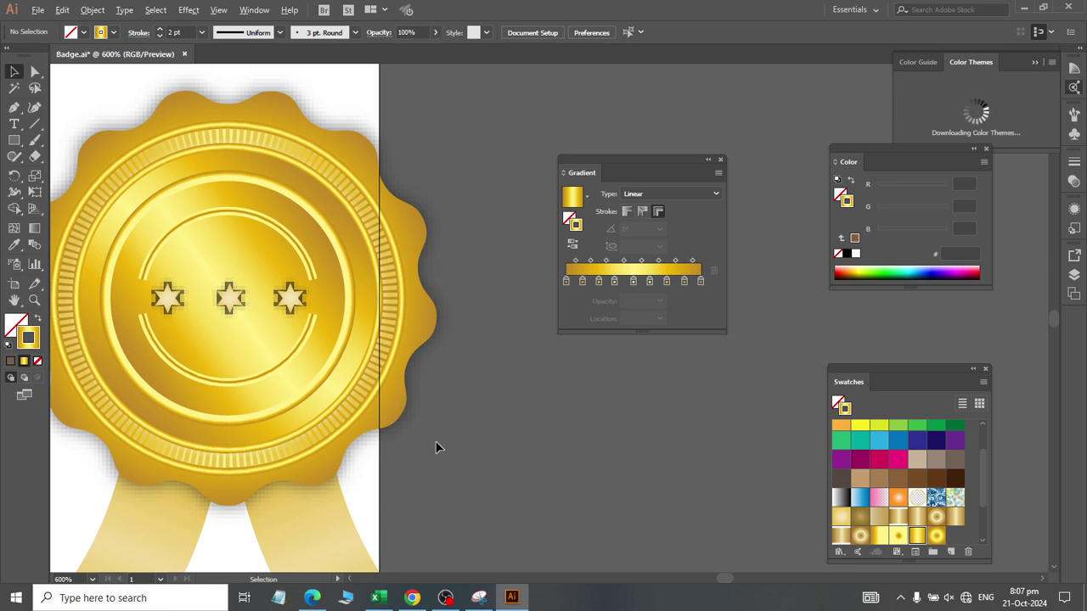
{"action": "scroll", "coordinate": [192, 432], "scroll_direction": "left", "scroll_amount": 5}
{"action": "scroll", "coordinate": [189, 388], "scroll_direction": "up", "scroll_amount": 1}
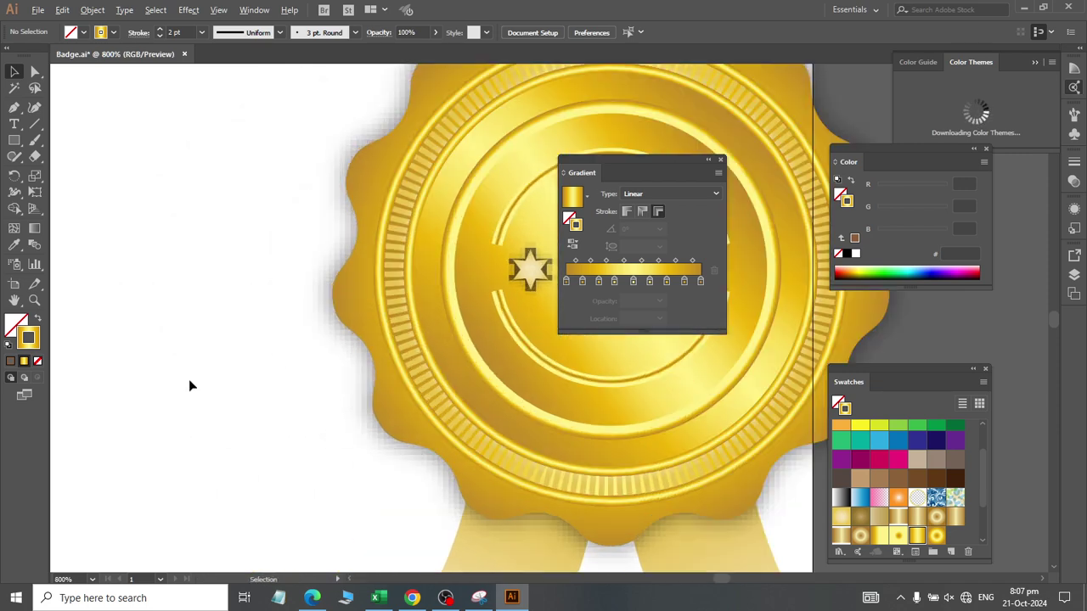
{"action": "scroll", "coordinate": [190, 386], "scroll_direction": "down", "scroll_amount": 4}
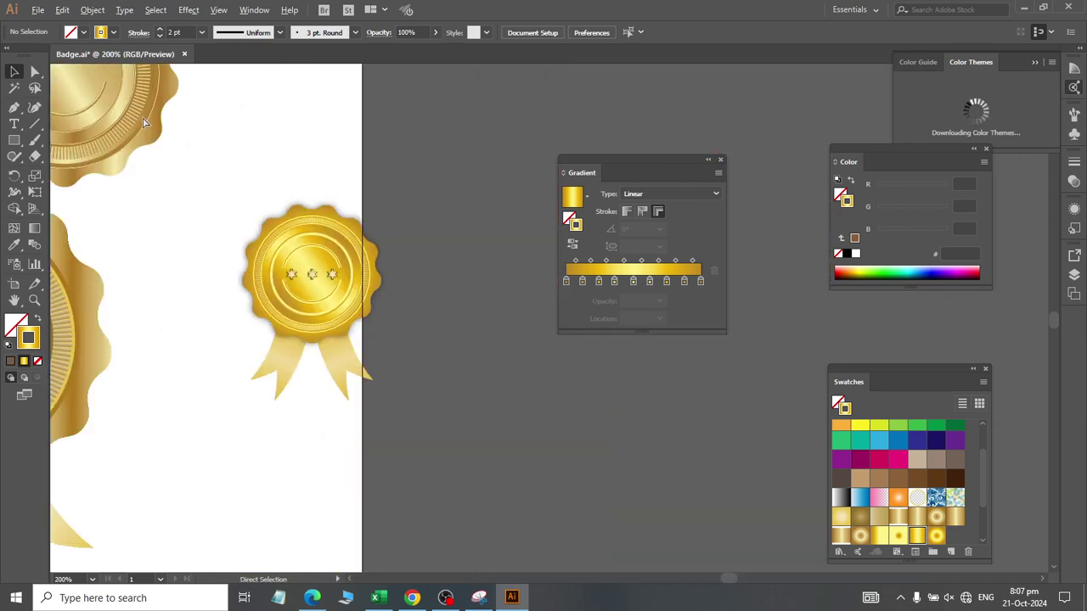
Step: Try the nine-stop radial gold swatch on the stroke of the inner circle around the arcs in the upper badge
{"action": "scroll", "coordinate": [310, 313], "scroll_direction": "left", "scroll_amount": 5}
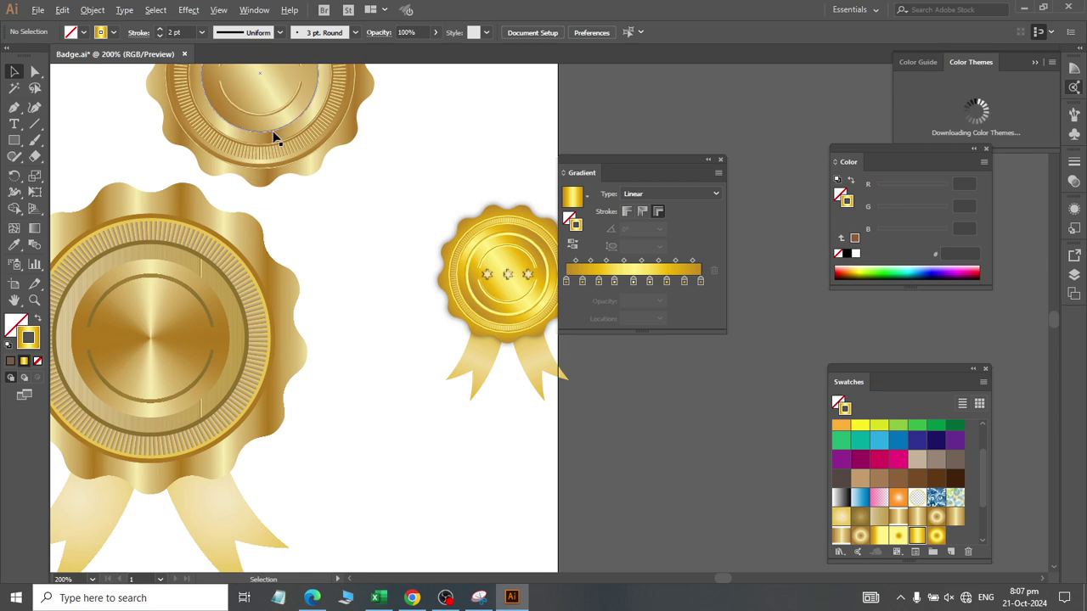
{"action": "scroll", "coordinate": [272, 138], "scroll_direction": "up", "scroll_amount": 4}
{"action": "scroll", "coordinate": [246, 195], "scroll_direction": "up", "scroll_amount": 5}
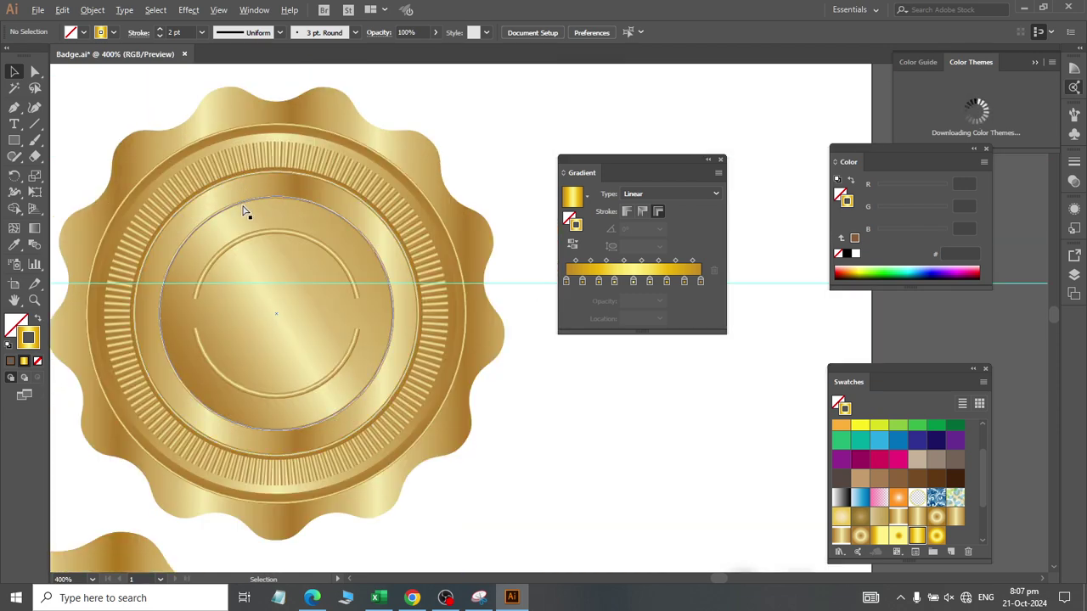
{"action": "scroll", "coordinate": [235, 272], "scroll_direction": "down", "scroll_amount": 2}
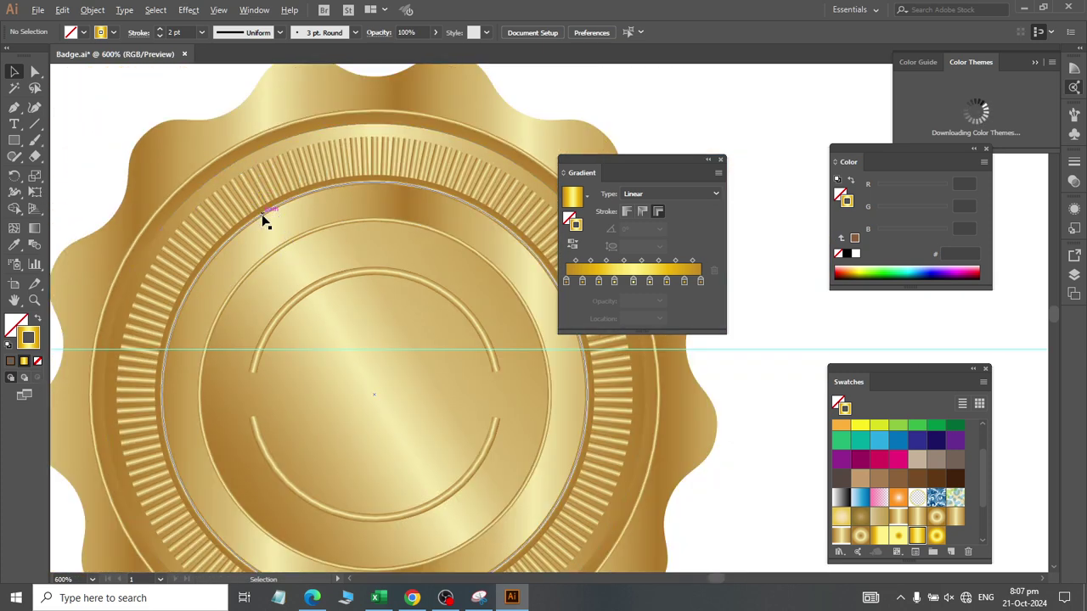
{"action": "left_click", "coordinate": [234, 290]}
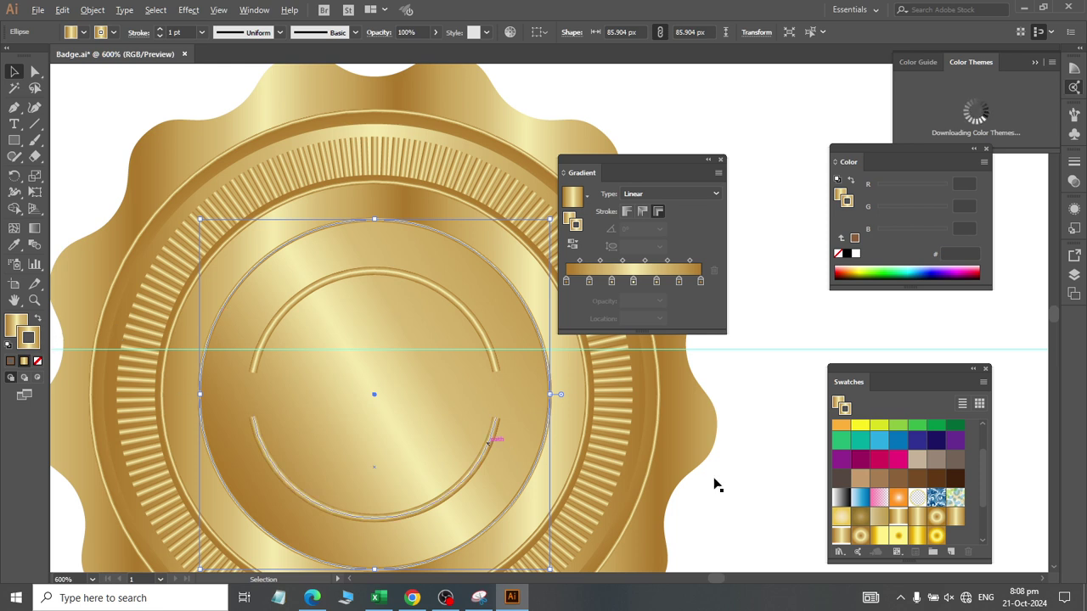
{"action": "left_click", "coordinate": [935, 535]}
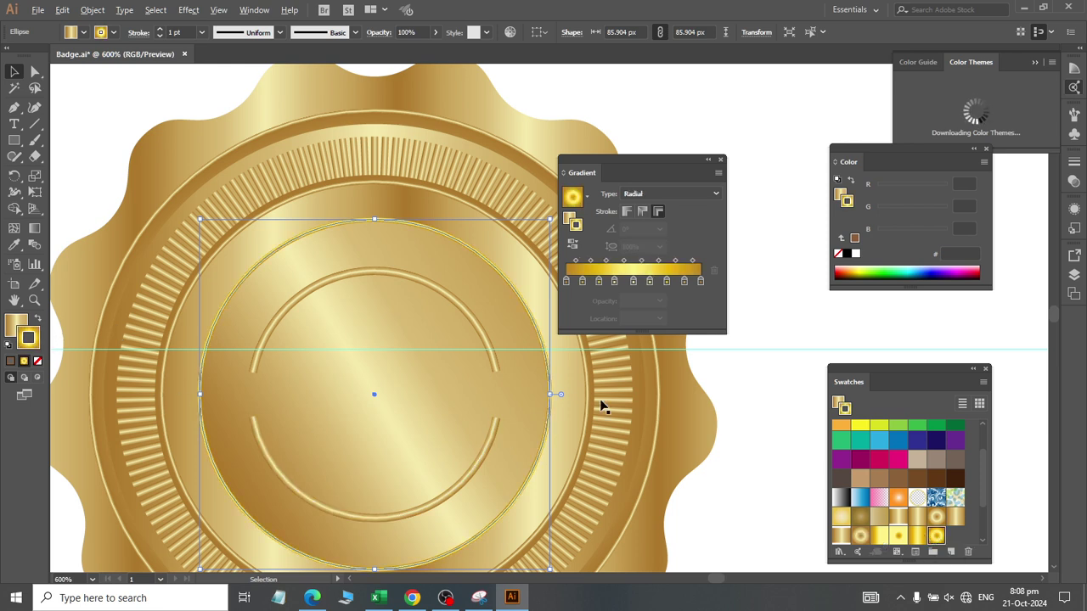
Step: Give the upper arc of the upper badge the nine-stop linear gold swatch Gold5 as its stroke, after trying the radial version
{"action": "left_click", "coordinate": [442, 293]}
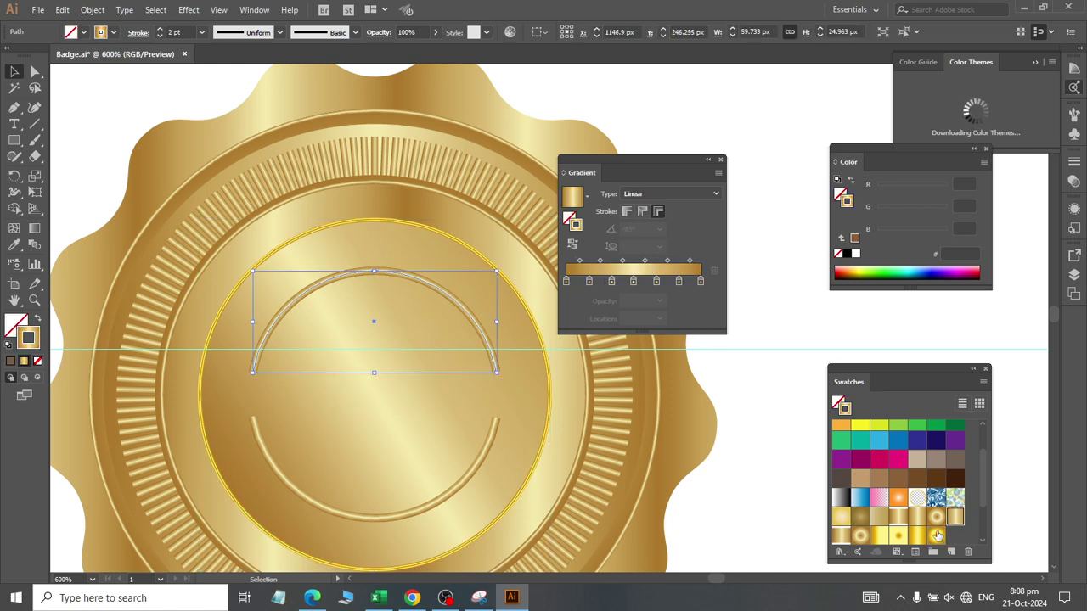
{"action": "left_click", "coordinate": [936, 535]}
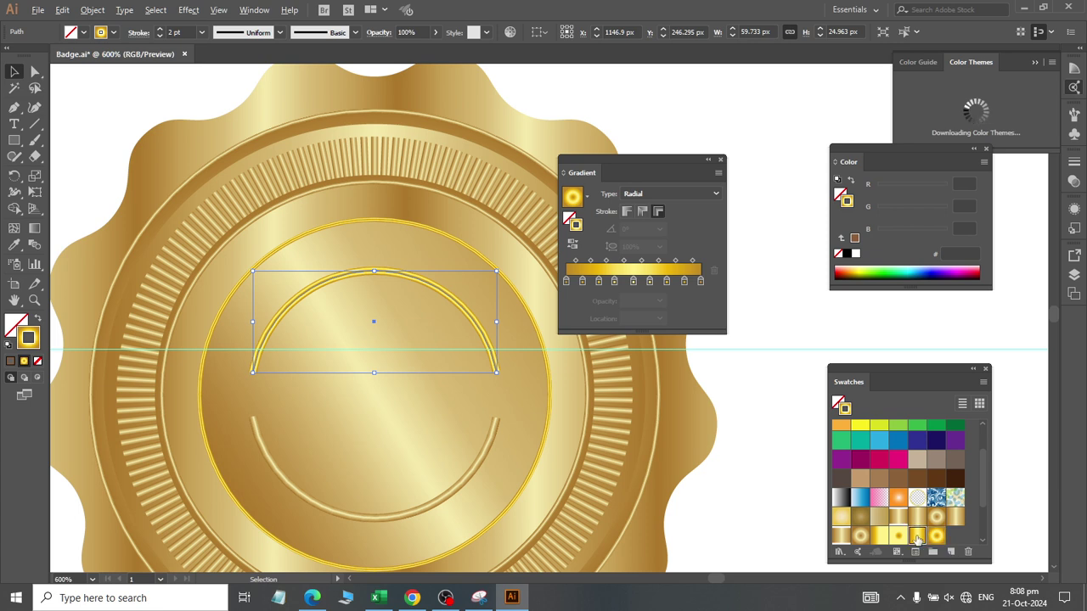
{"action": "left_click", "coordinate": [917, 535]}
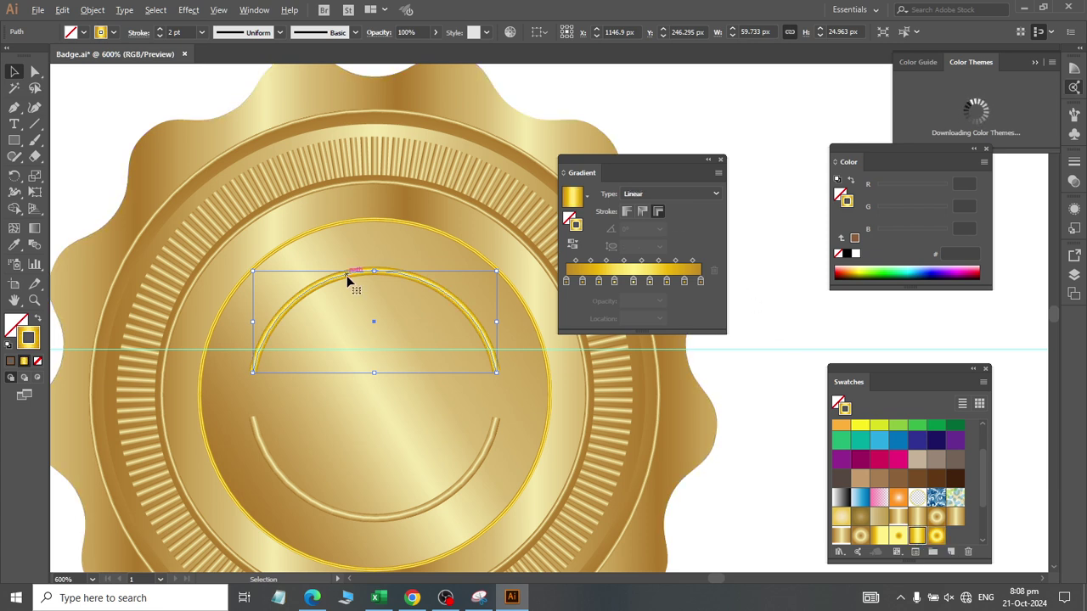
Step: Apply the linear Gold5 swatch to the stroke of the circle around the arcs and set its weight to 3 pt
{"action": "left_click", "coordinate": [355, 226]}
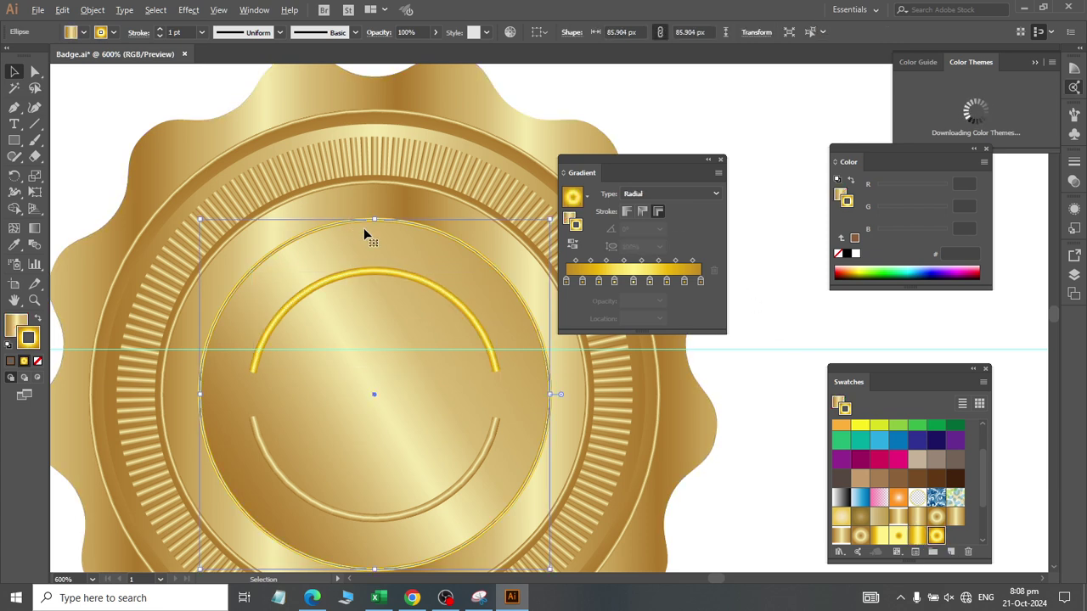
{"action": "left_click", "coordinate": [917, 535]}
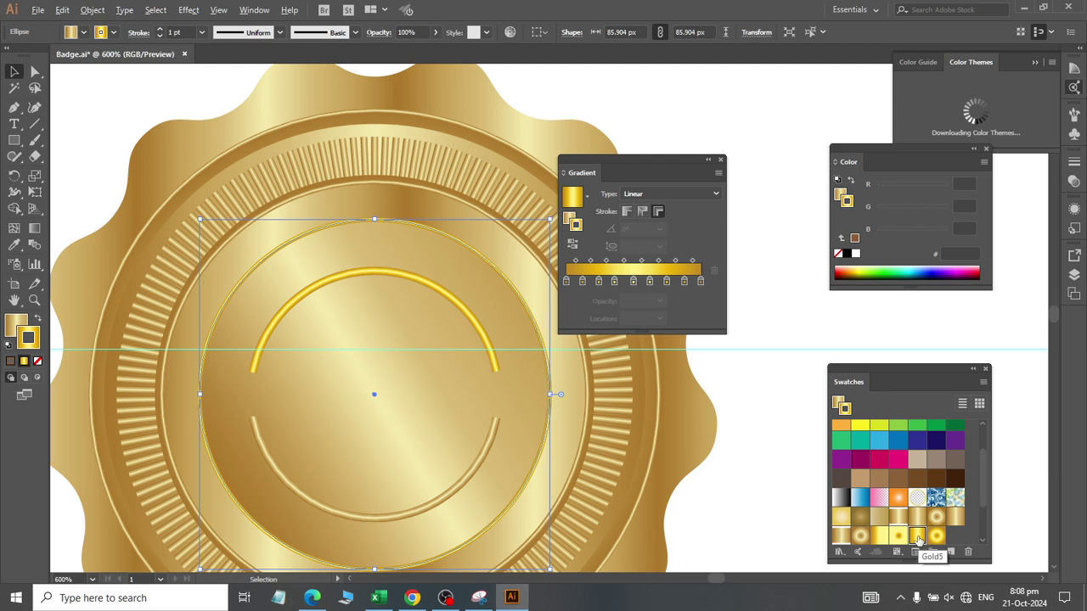
{"action": "left_click", "coordinate": [177, 32]}
{"action": "type", "text": "2"}
{"action": "key", "text": "Return"}
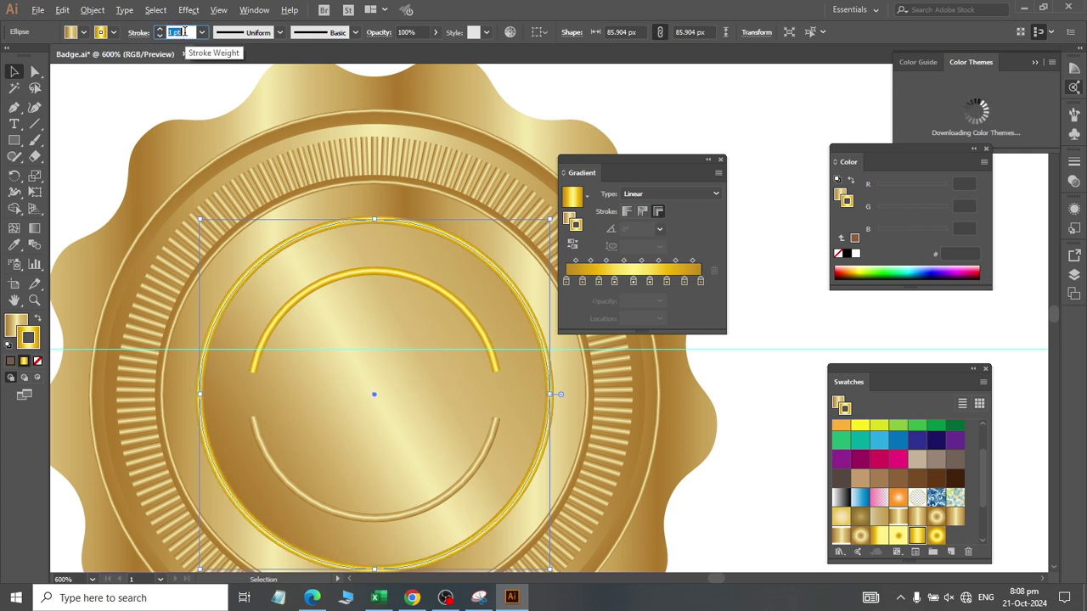
{"action": "key", "text": "Up"}
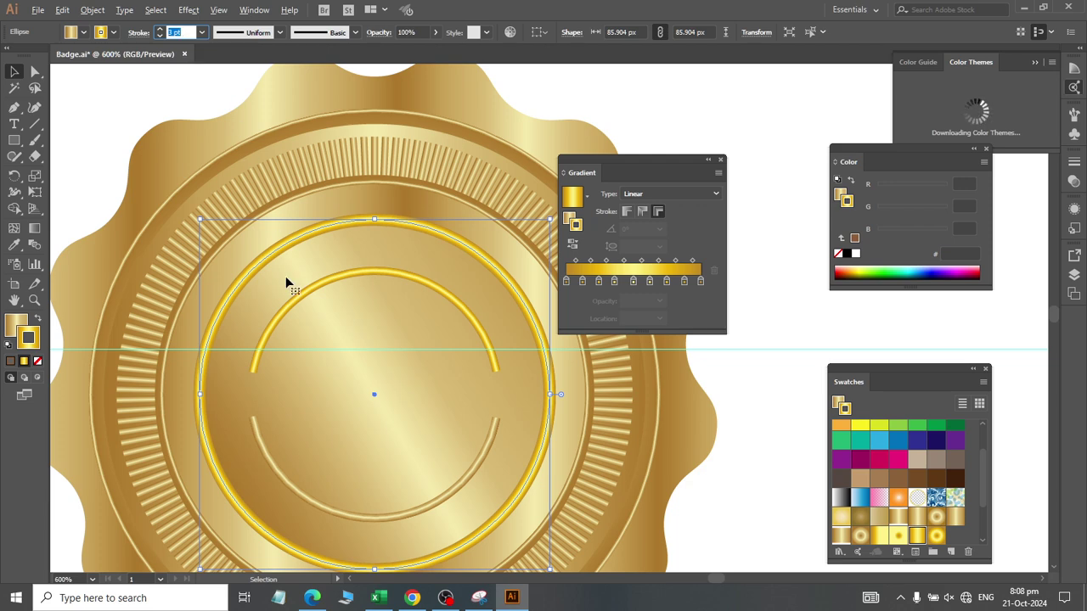
Step: Give the circle just inside the ray ring of the upper badge a 3 pt stroke with the linear Gold5 swatch
{"action": "left_click", "coordinate": [210, 254]}
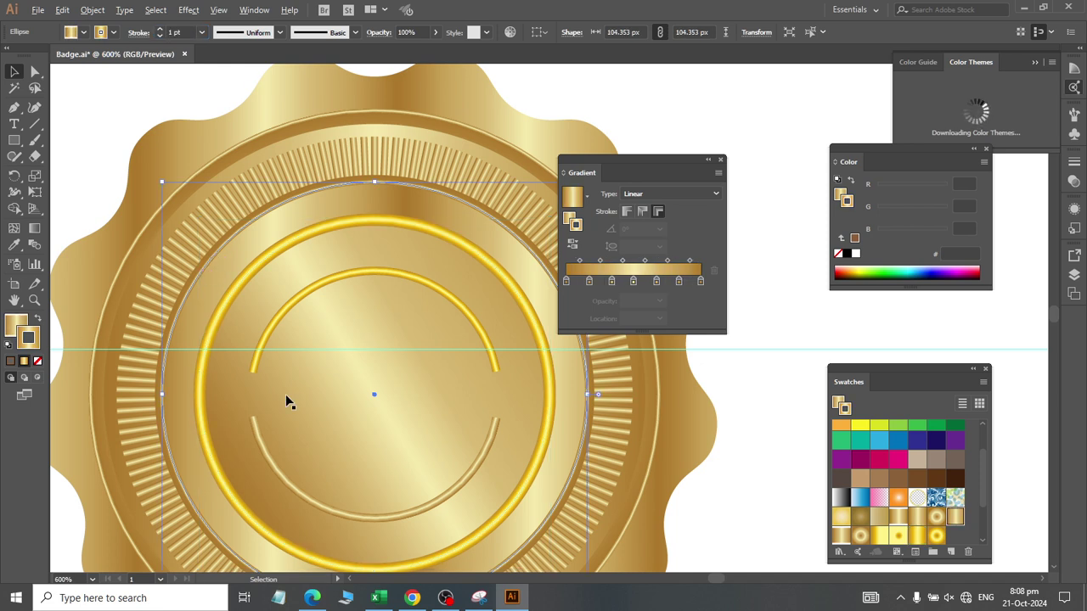
{"action": "left_click", "coordinate": [916, 537]}
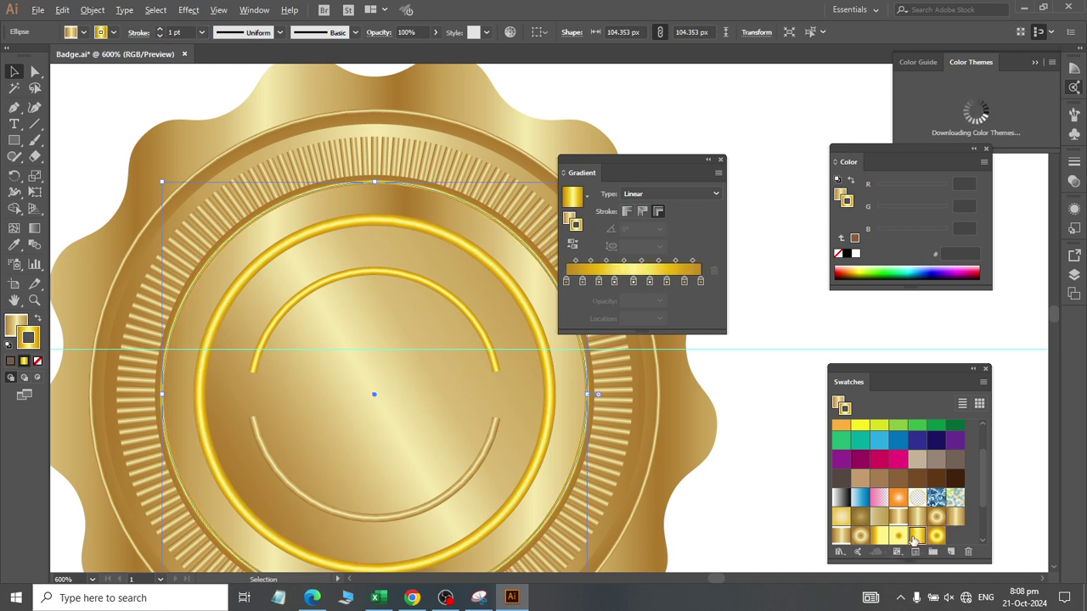
{"action": "left_click", "coordinate": [184, 32]}
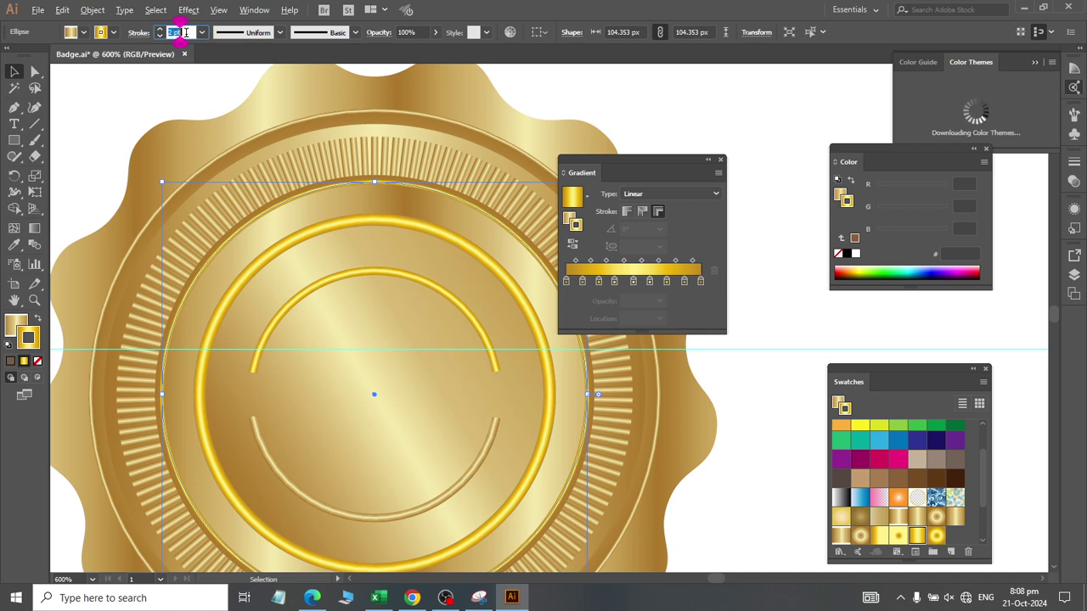
{"action": "key", "text": "Up"}
{"action": "key", "text": "Up"}
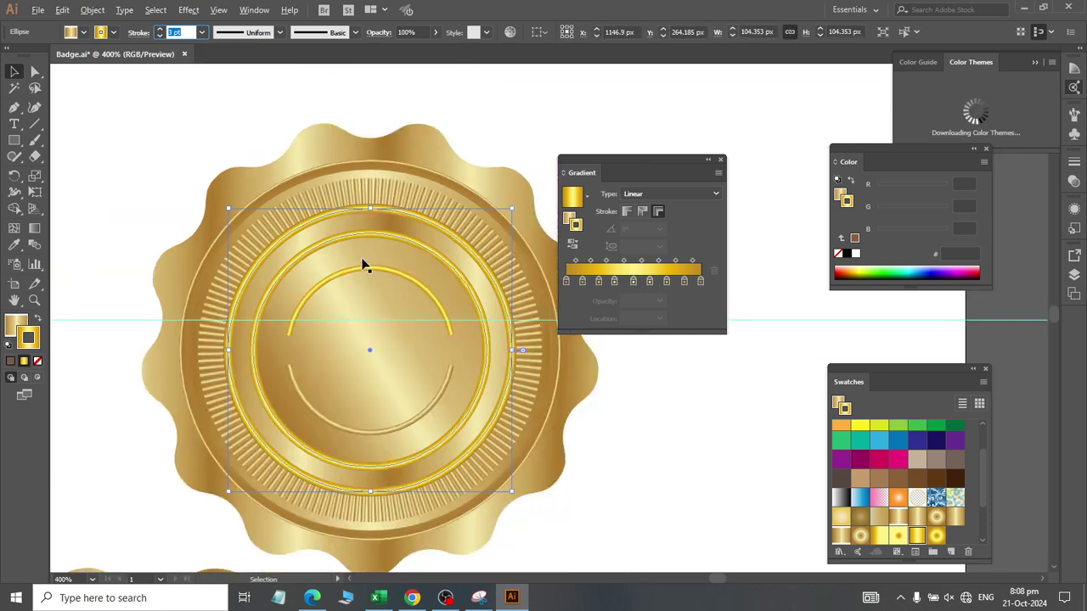
{"action": "scroll", "coordinate": [363, 262], "scroll_direction": "down", "scroll_amount": 1}
{"action": "left_click", "coordinate": [681, 436]}
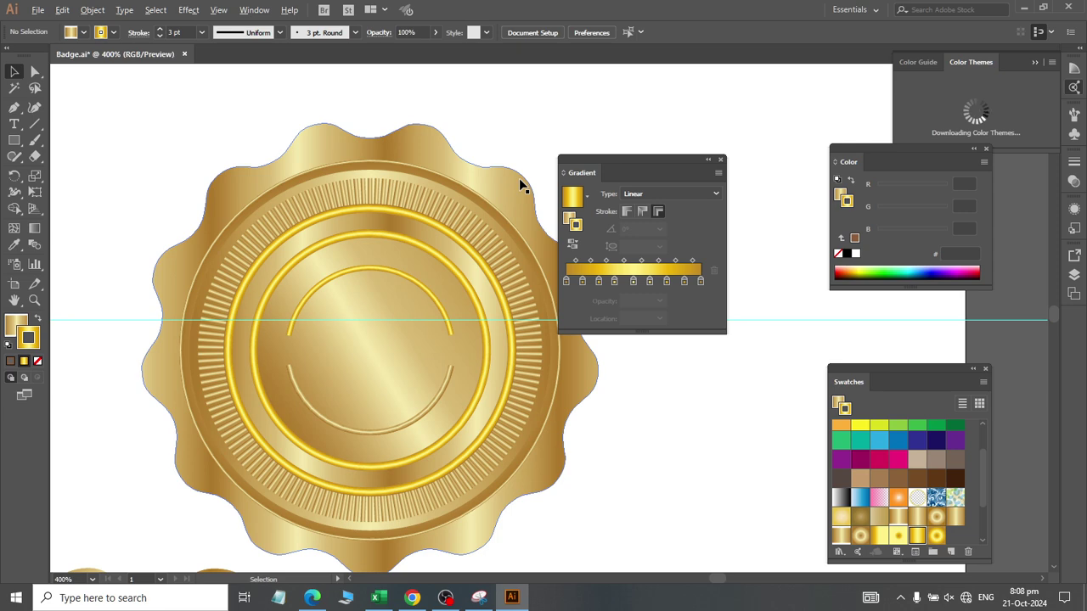
Step: Give the large circle around the ray ring of the upper badge a 3 pt stroke with the linear Gold5 swatch
{"action": "left_click", "coordinate": [351, 167]}
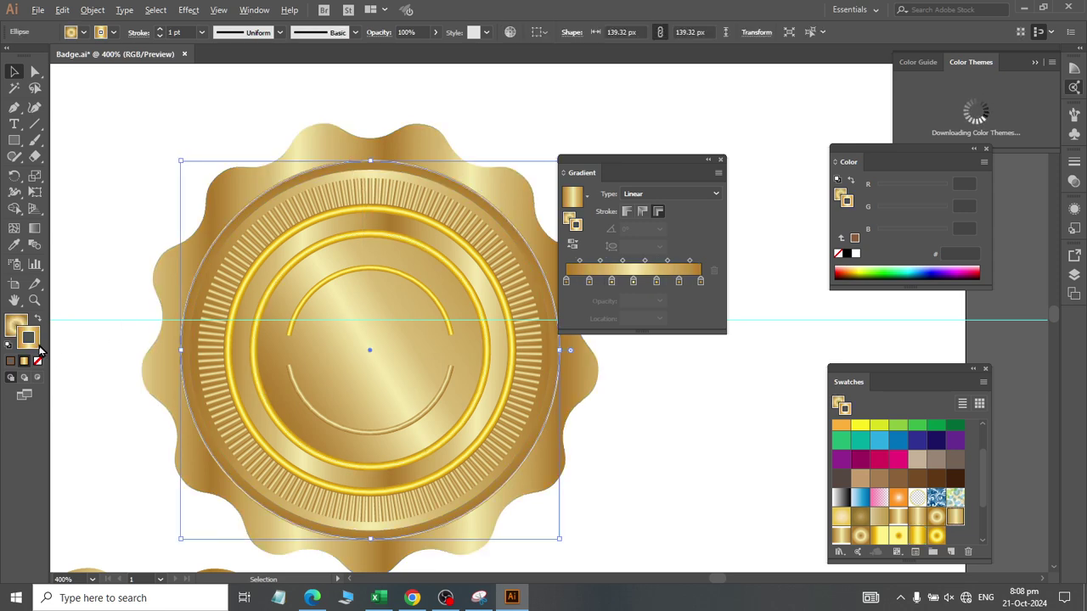
{"action": "left_click", "coordinate": [917, 535]}
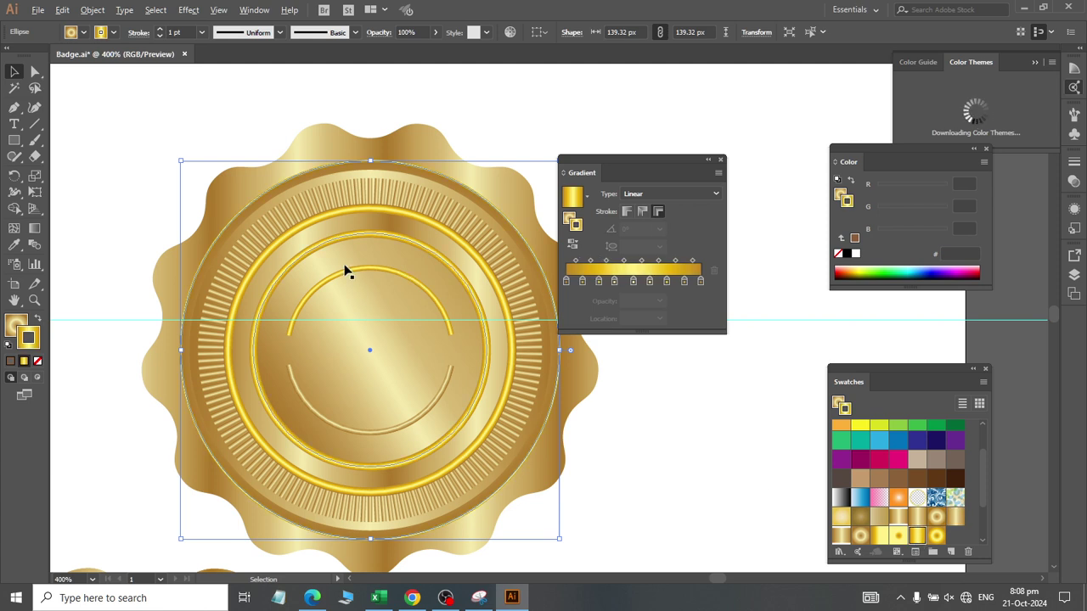
{"action": "left_click", "coordinate": [180, 31]}
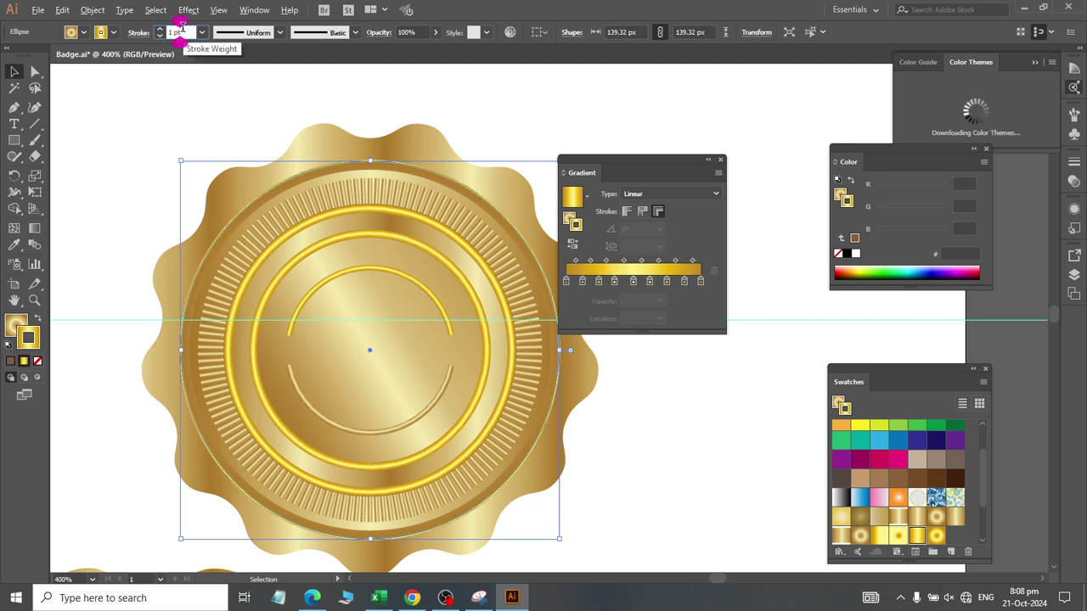
{"action": "type", "text": "3"}
{"action": "key", "text": "Return"}
{"action": "left_click", "coordinate": [639, 508]}
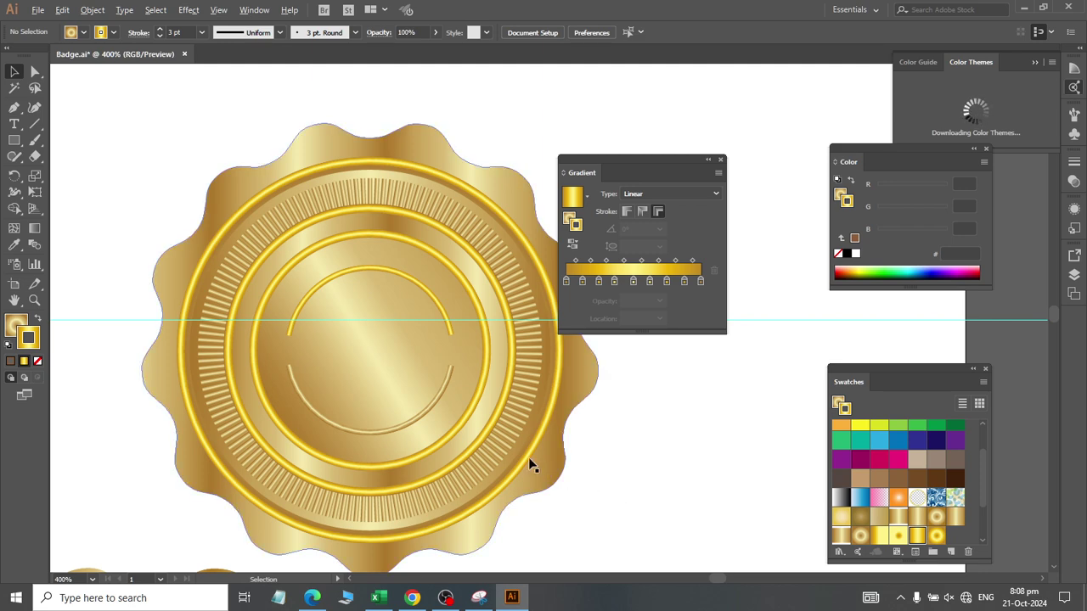
{"action": "key", "text": "a"}
{"action": "key", "text": "v"}
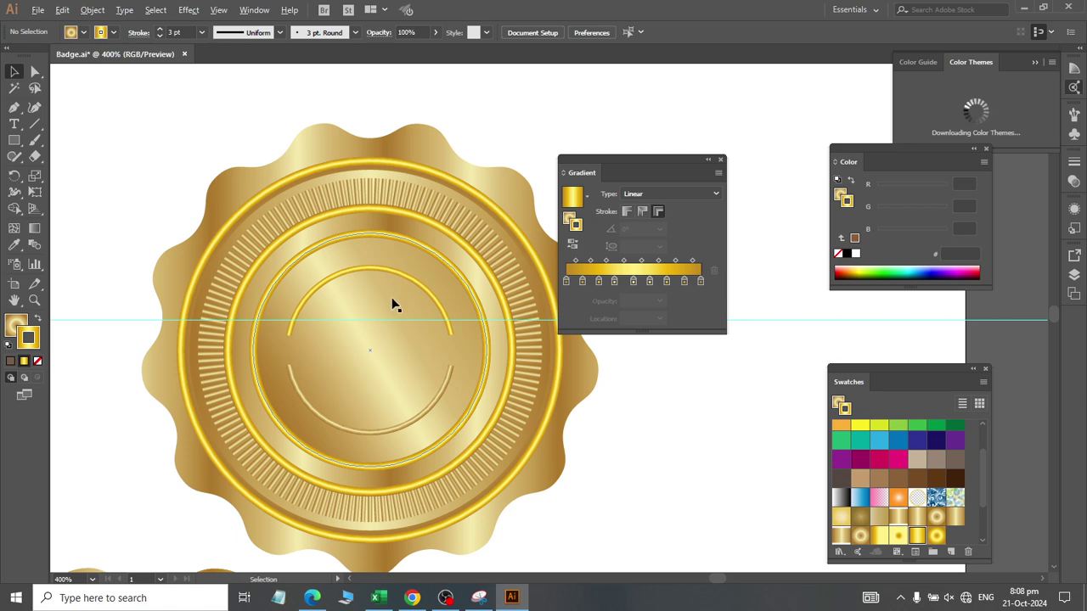
Step: Compare the upper badge's recoloured rings with the other two badges across the whole artboard
{"action": "scroll", "coordinate": [440, 323], "scroll_direction": "down", "scroll_amount": 2}
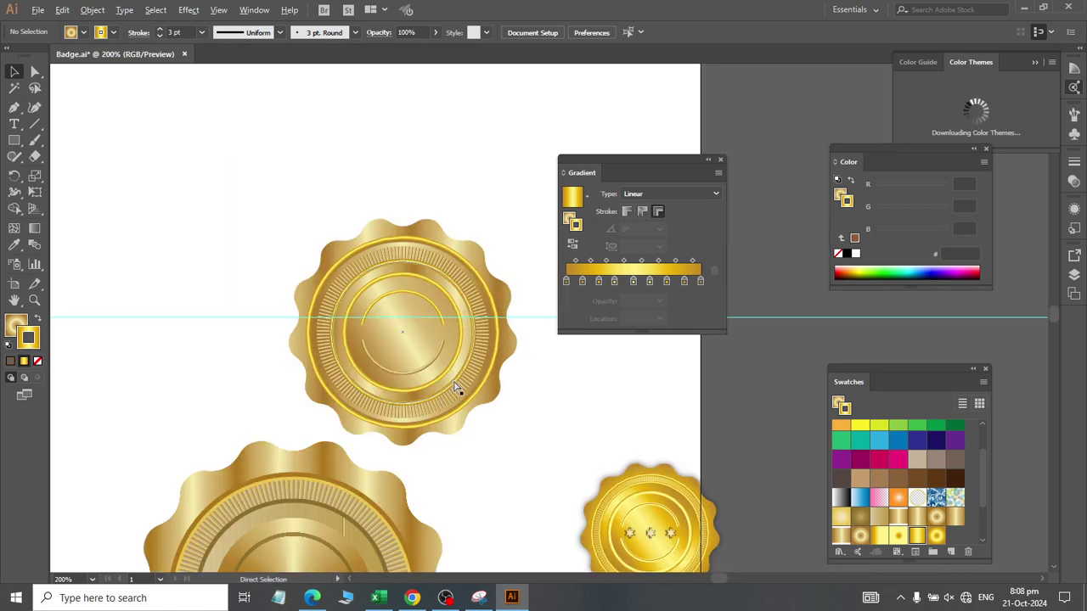
{"action": "scroll", "coordinate": [456, 388], "scroll_direction": "right", "scroll_amount": 2}
{"action": "scroll", "coordinate": [406, 410], "scroll_direction": "down", "scroll_amount": 2}
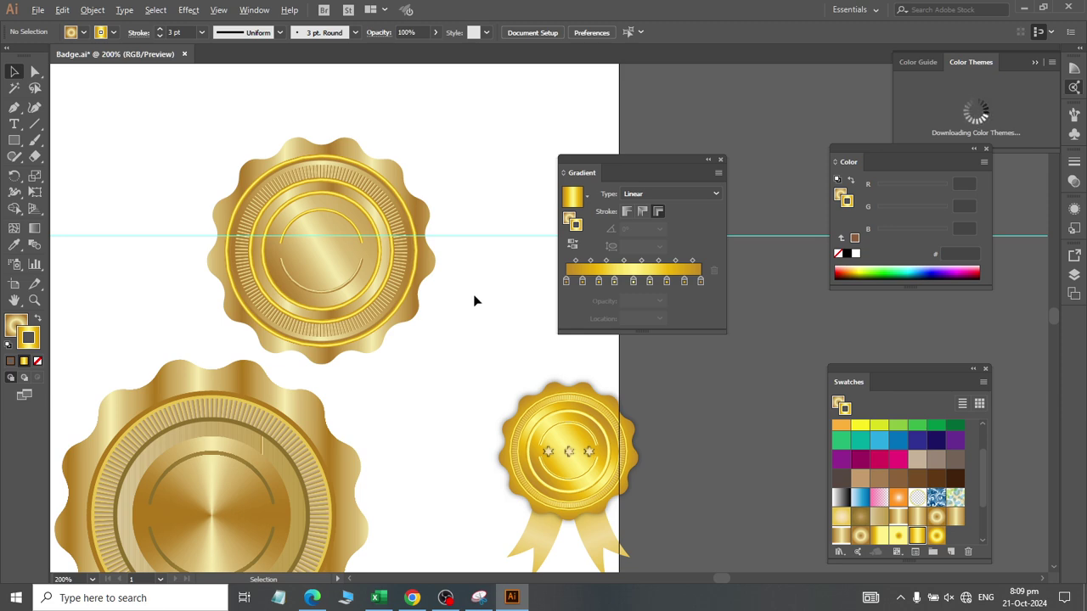
{"action": "scroll", "coordinate": [450, 310], "scroll_direction": "down", "scroll_amount": 2}
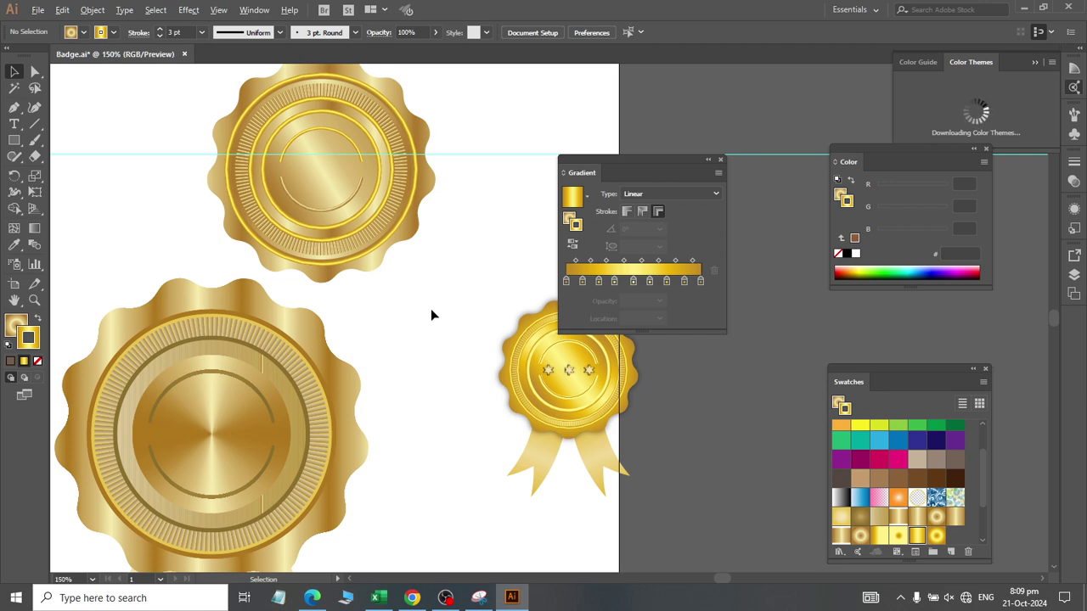
{"action": "scroll", "coordinate": [430, 316], "scroll_direction": "down", "scroll_amount": 2}
{"action": "scroll", "coordinate": [442, 407], "scroll_direction": "down", "scroll_amount": 1}
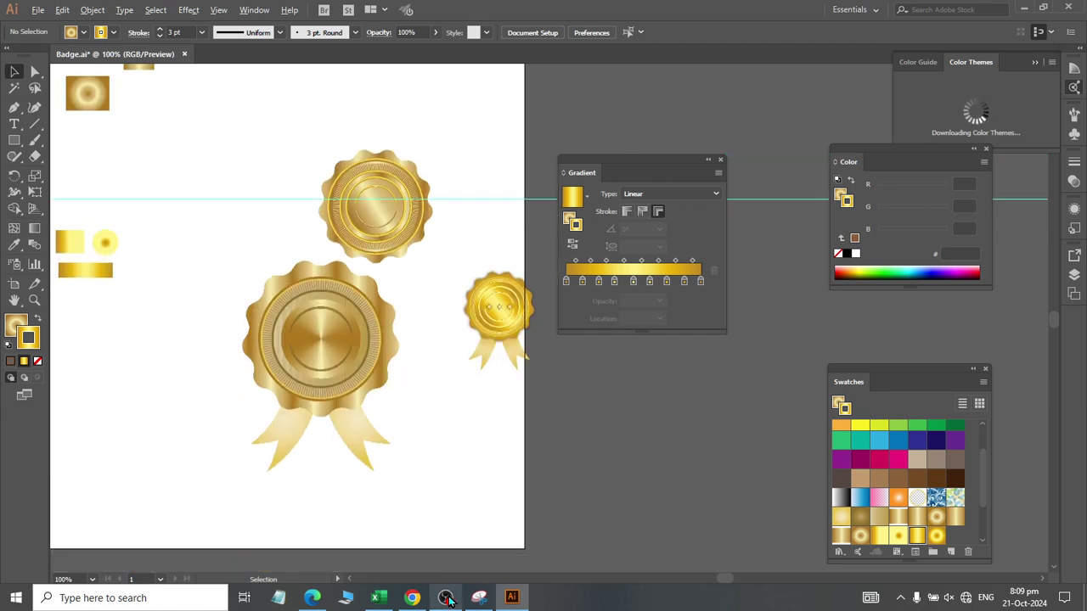